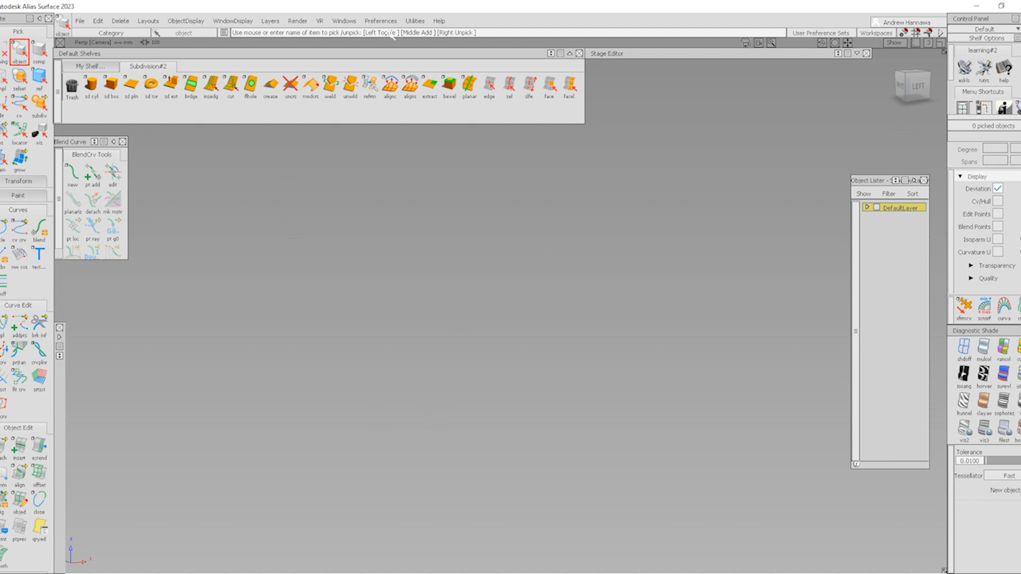
Step: Create a new layer and turn on the grid display in the perspective view
click(268, 22)
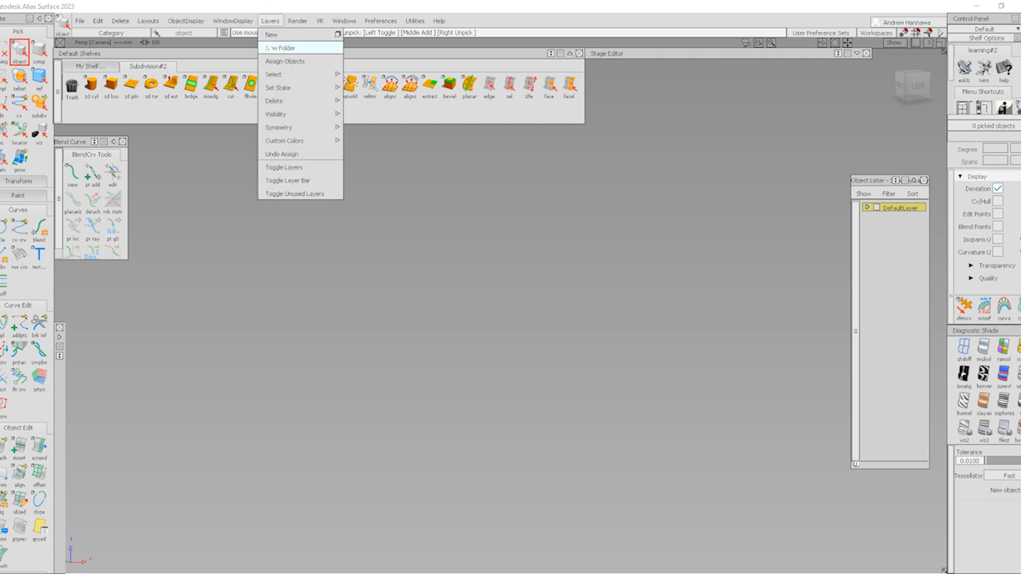
click(274, 35)
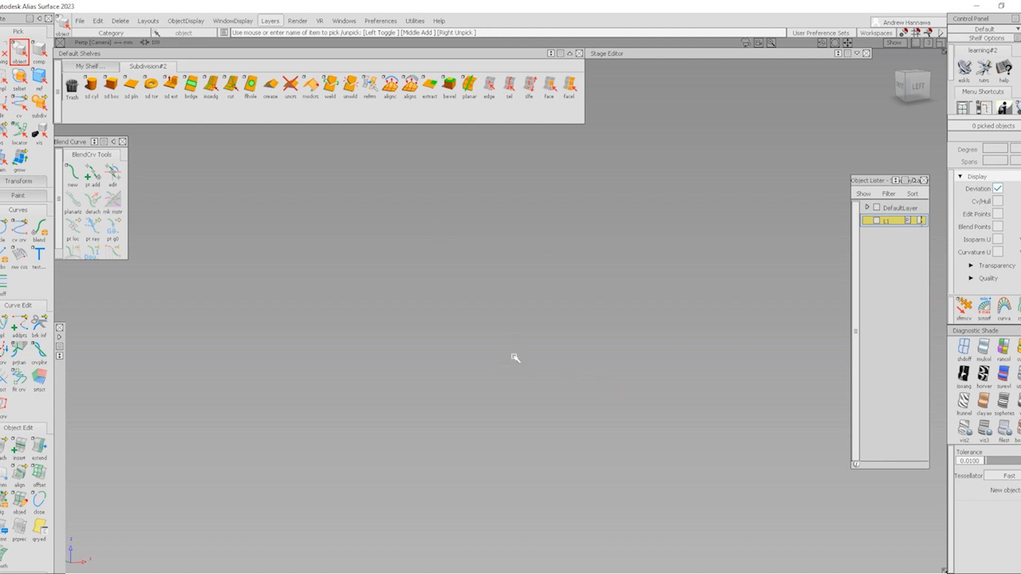
ctrl+shift+right_drag(640, 368, 562, 367)
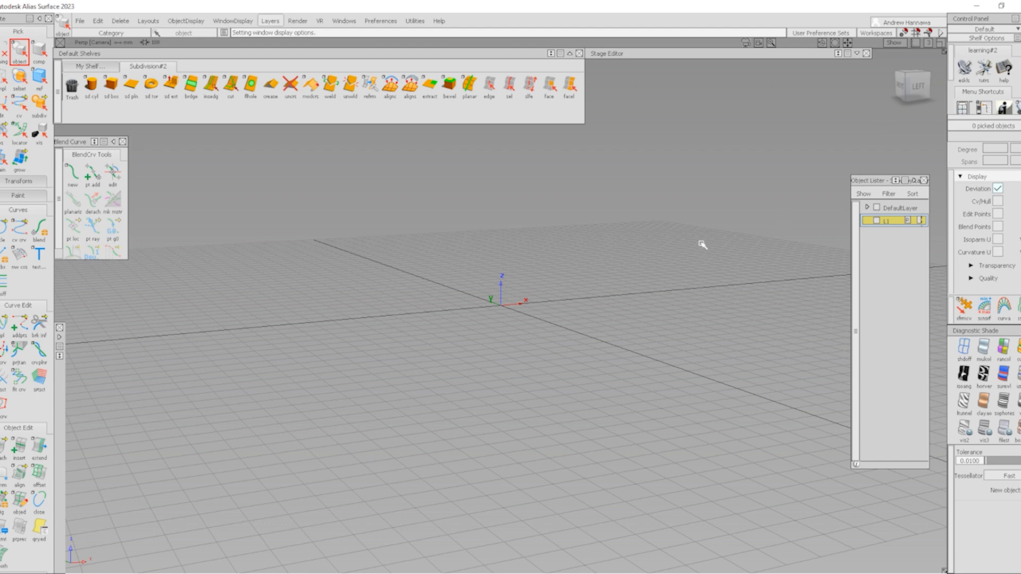
Step: Set up a New CV Curve with curve degree 1 in the left orthographic view
click(912, 89)
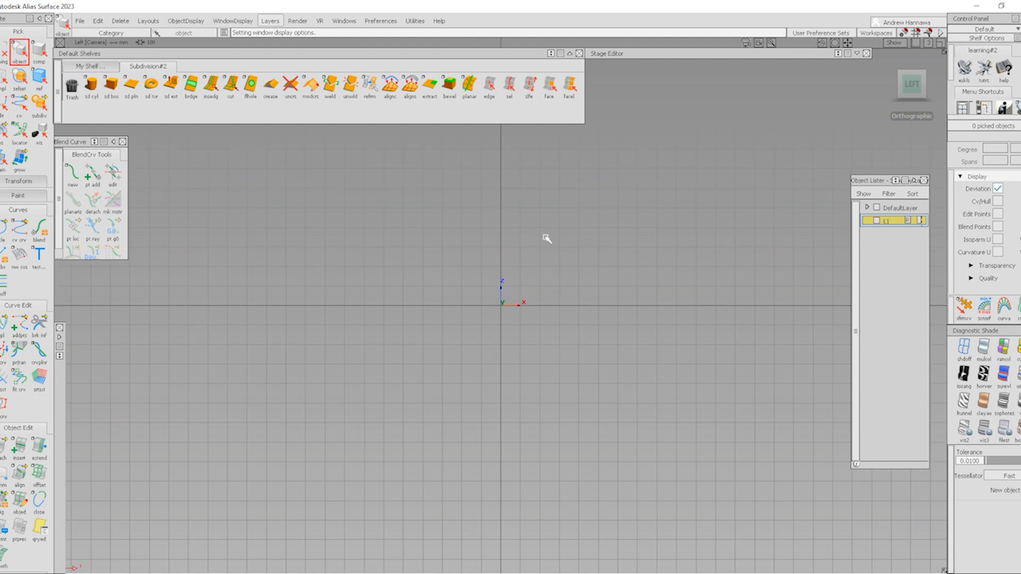
alt+shift+middle_drag(547, 239, 561, 344)
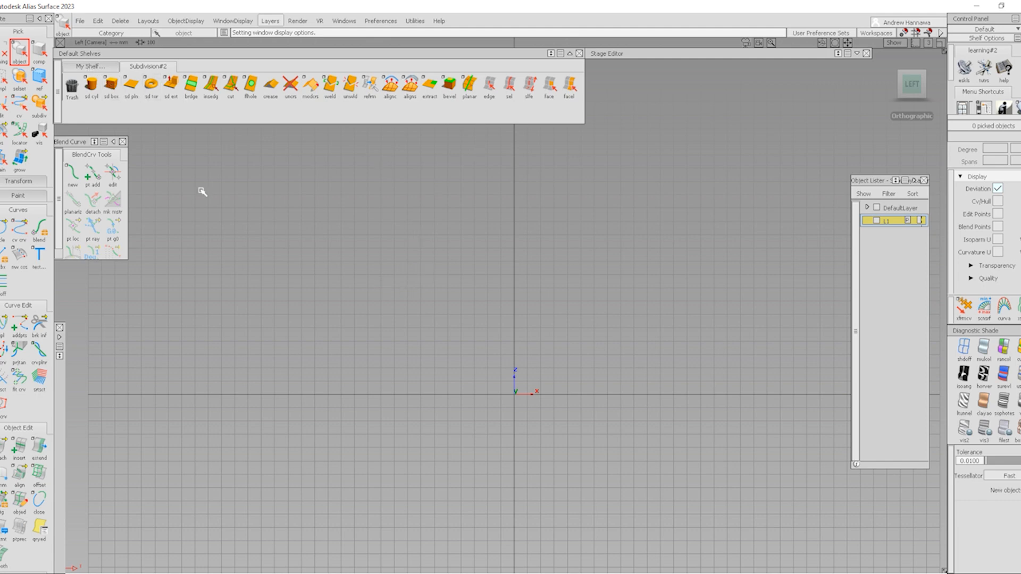
click(91, 66)
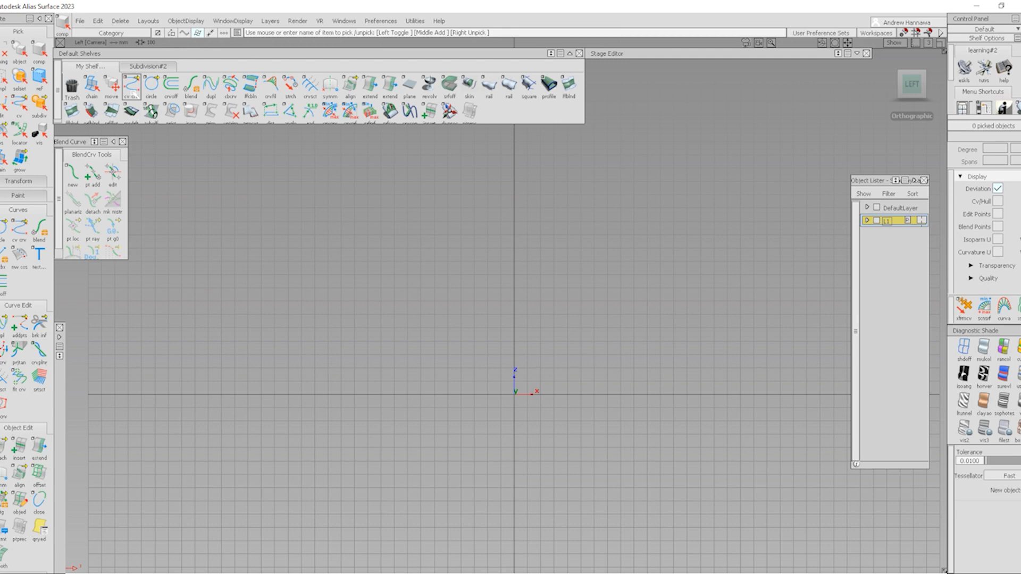
double_click(132, 86)
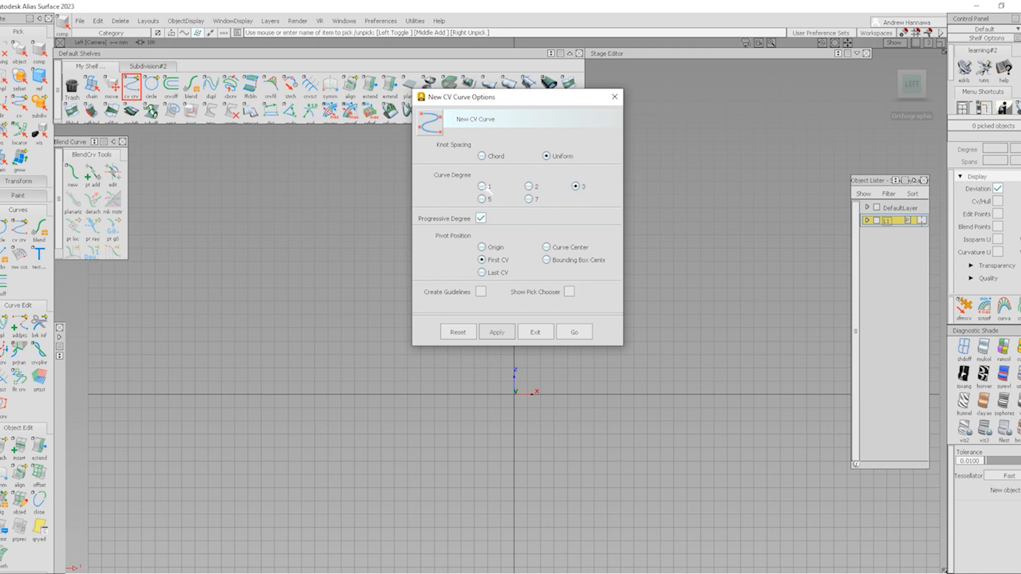
click(483, 186)
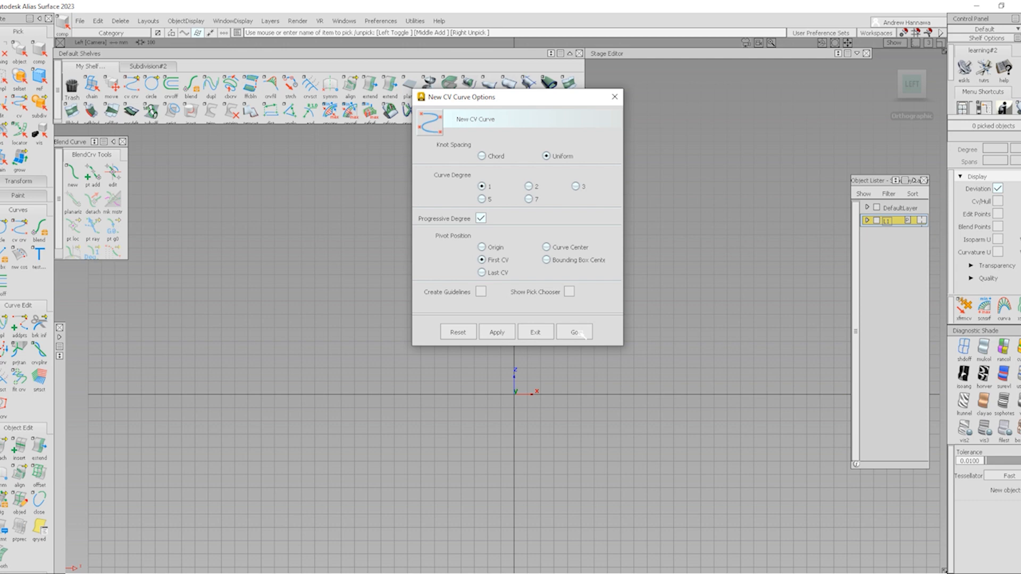
click(577, 332)
Step: Draw a seven-CV open profile with a short flat top, two descending segments, an undercut, a vertical back and a long horizontal base
click(549, 183)
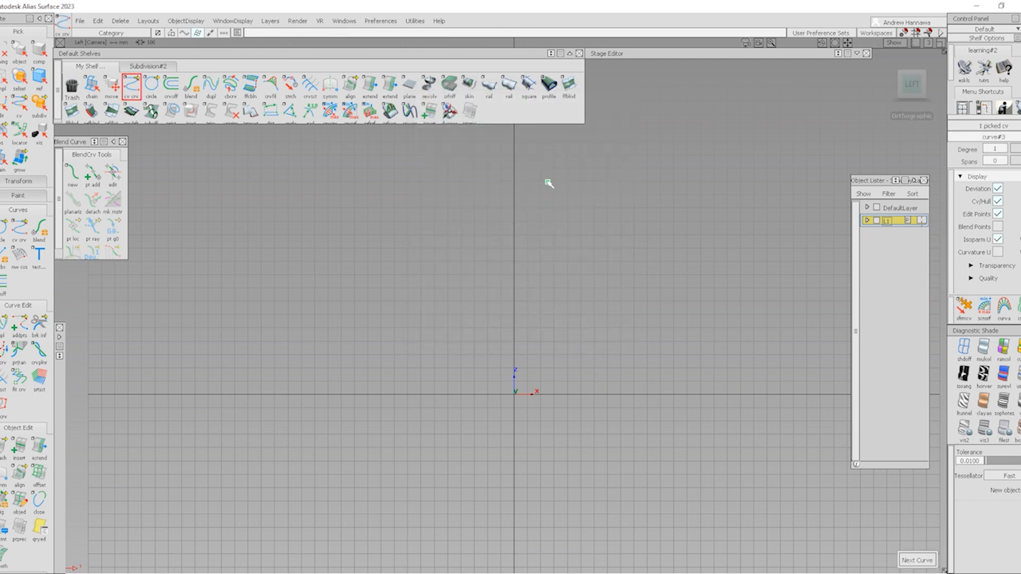
click(491, 182)
click(441, 195)
click(420, 222)
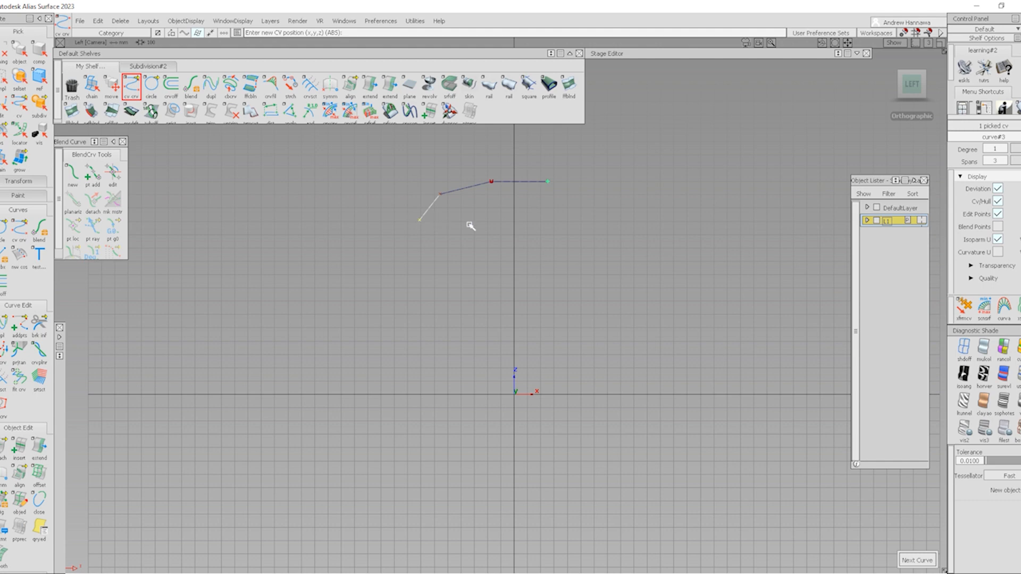
click(491, 220)
click(492, 360)
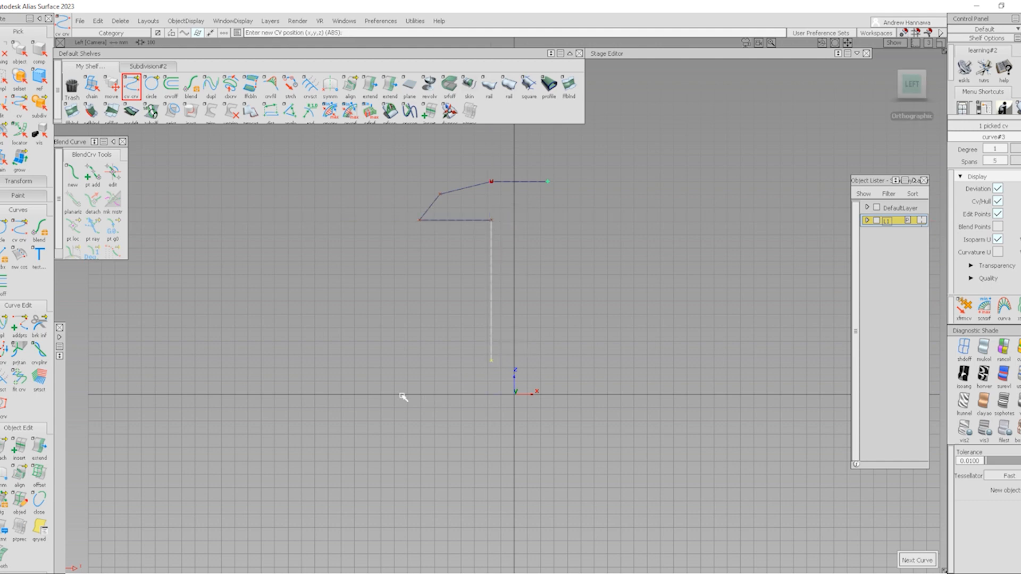
drag(257, 357, 163, 362)
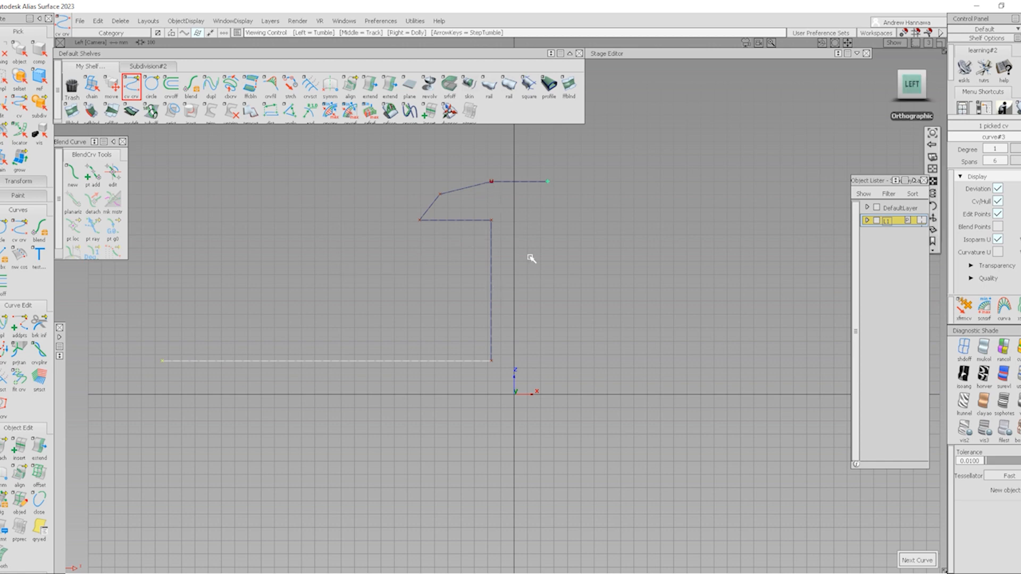
Step: Extrude the profile curve along positive Y with Subdiv Extrude to create a subdivision surface, and clear the selection
alt+shift+drag(375, 295, 553, 332)
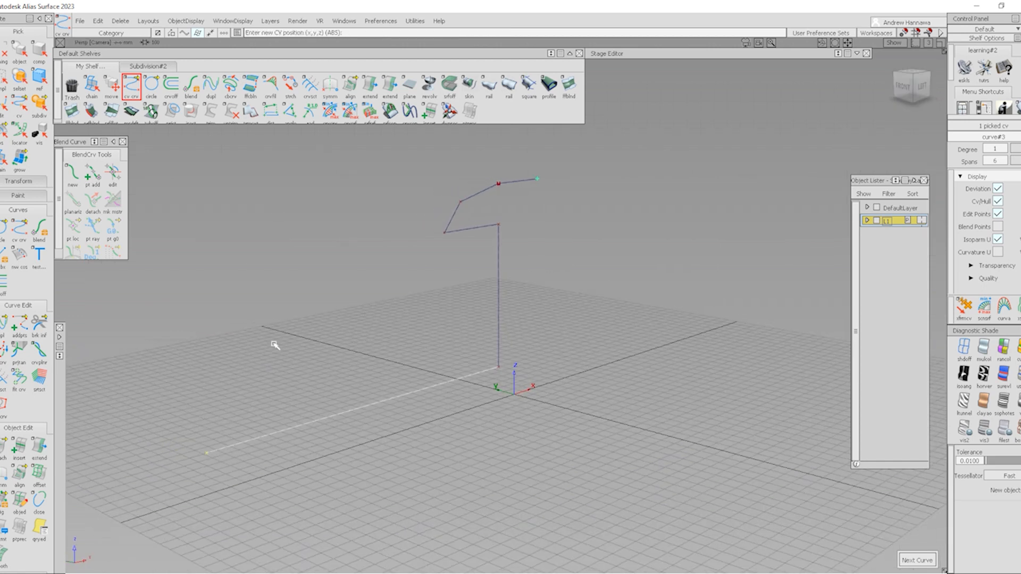
click(155, 66)
click(474, 230)
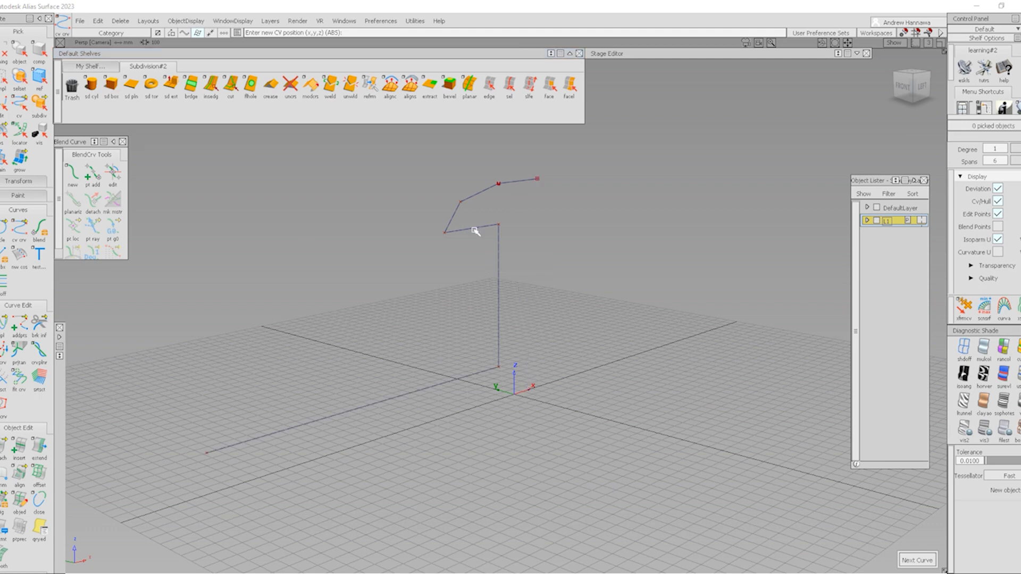
ctrl+shift+drag(402, 171, 436, 218)
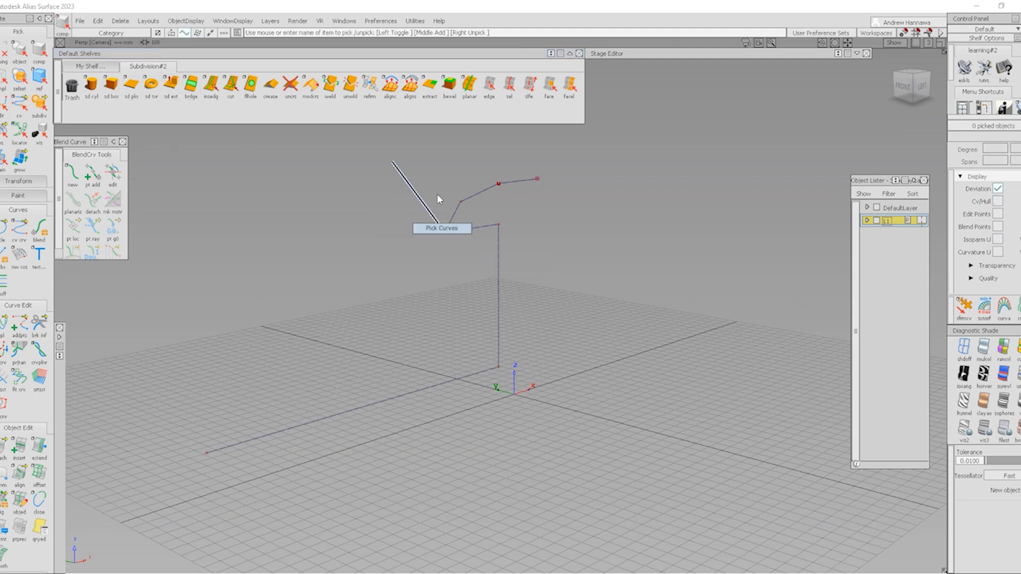
click(497, 256)
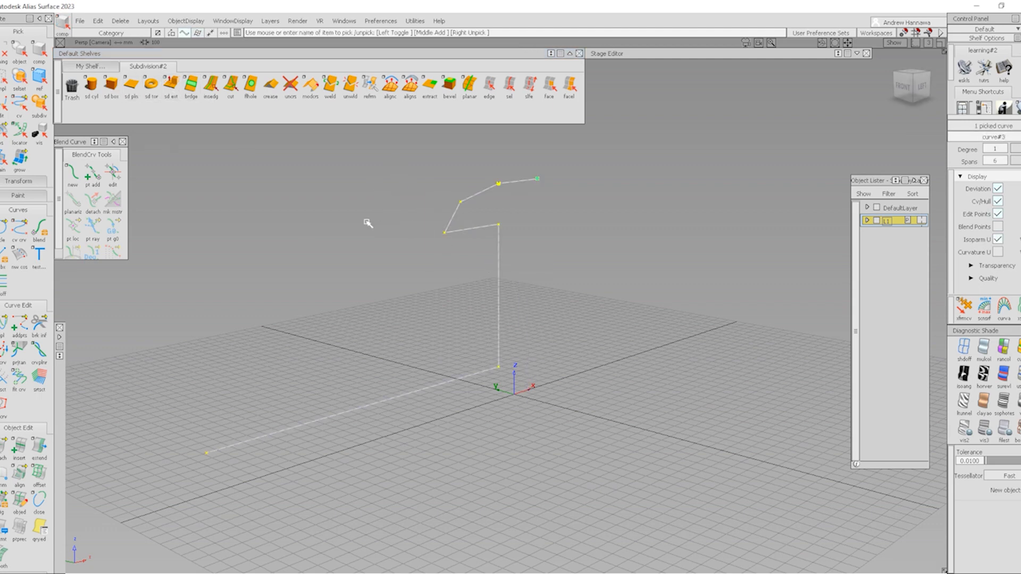
double_click(170, 85)
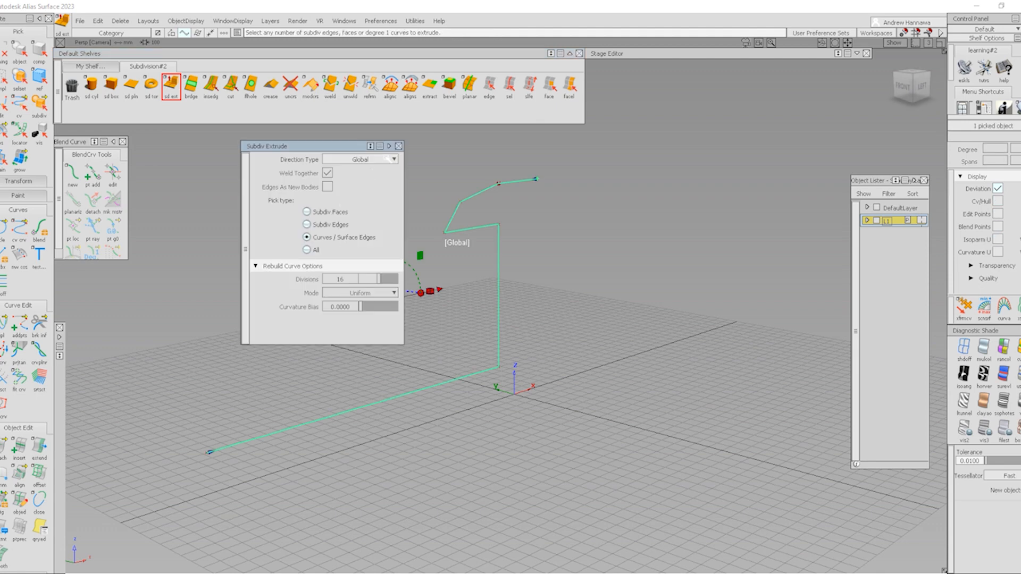
click(398, 146)
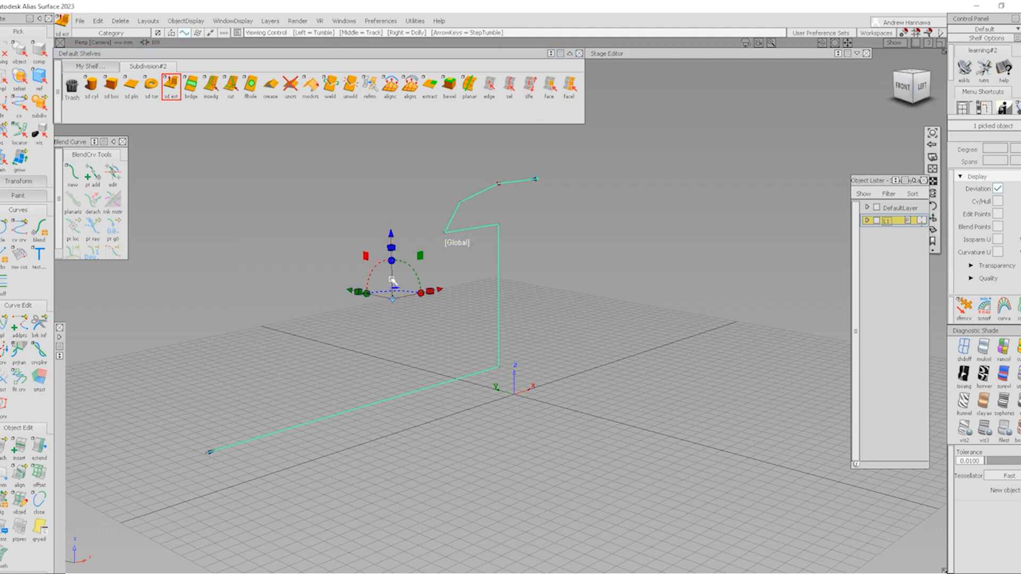
alt+shift+drag(391, 283, 250, 268)
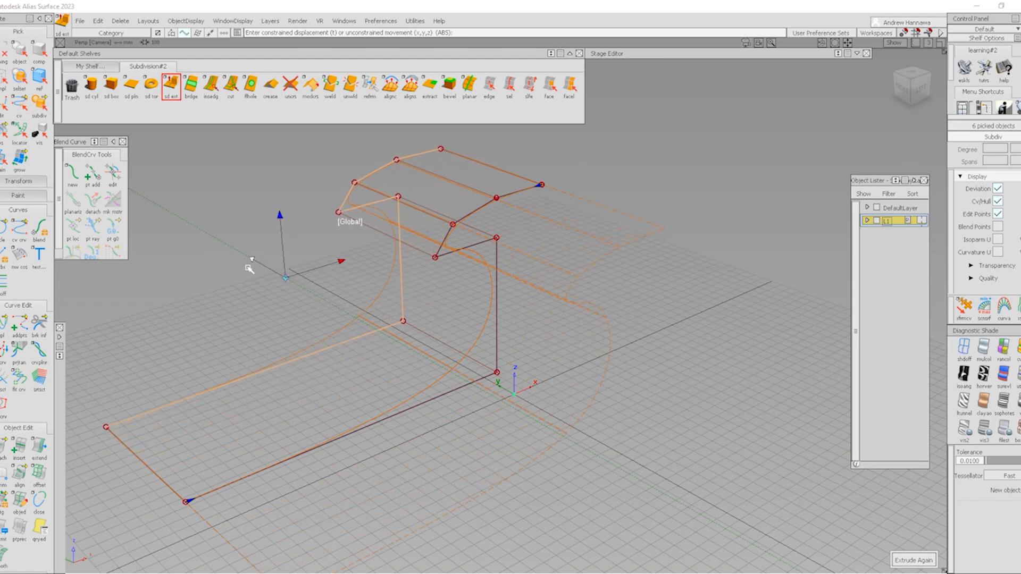
alt+shift+drag(410, 296, 418, 405)
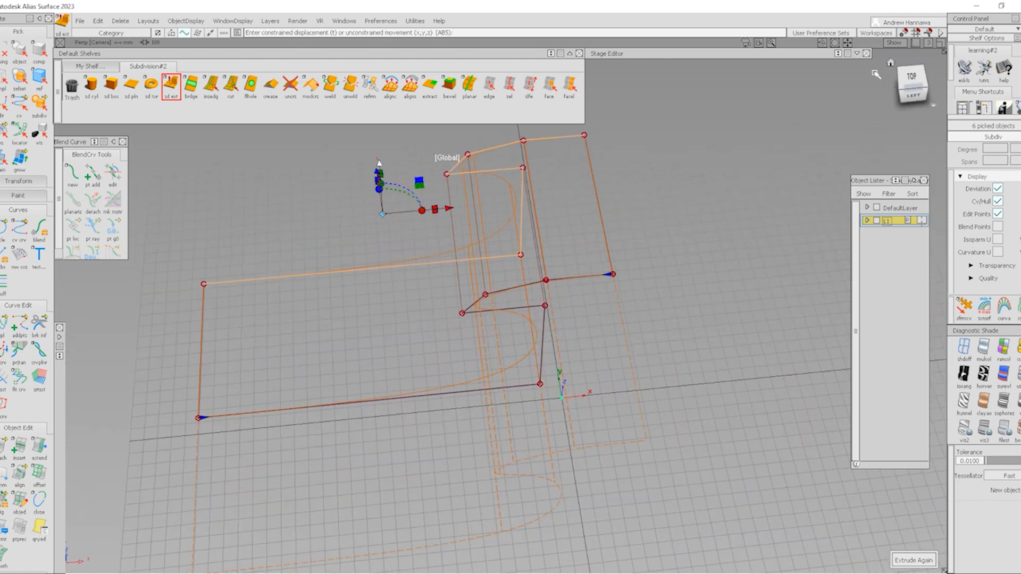
click(913, 74)
mouse_move(492, 261)
alt+shift+middle_down()
mouse_move(473, 249)
mouse_move(486, 374)
alt+shift+middle_up()
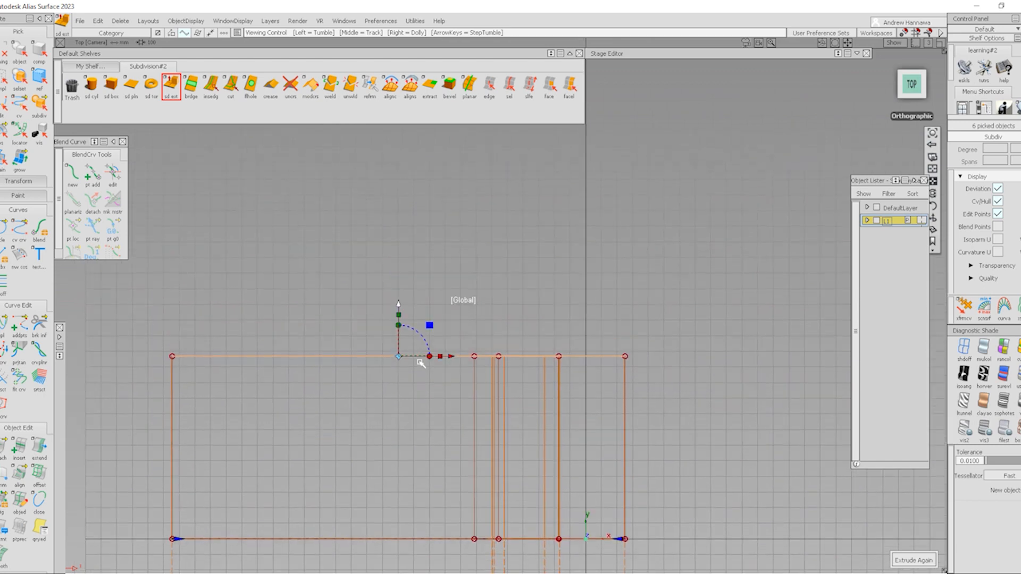
ctrl+shift+drag(567, 404, 536, 168)
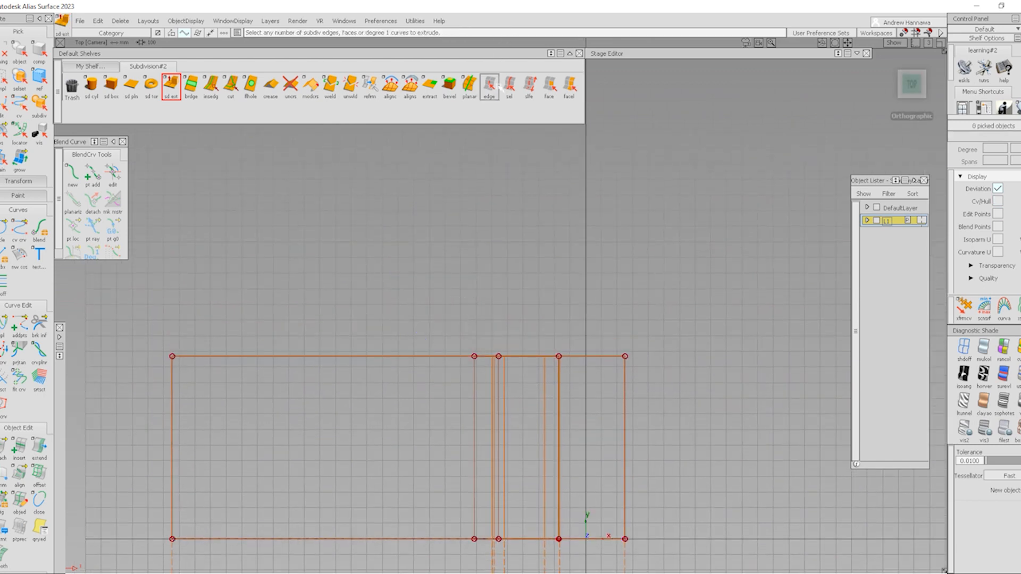
Step: Pick the five edges of the raised back at the surface's far Y end, leaving the long base edge unpicked
click(510, 85)
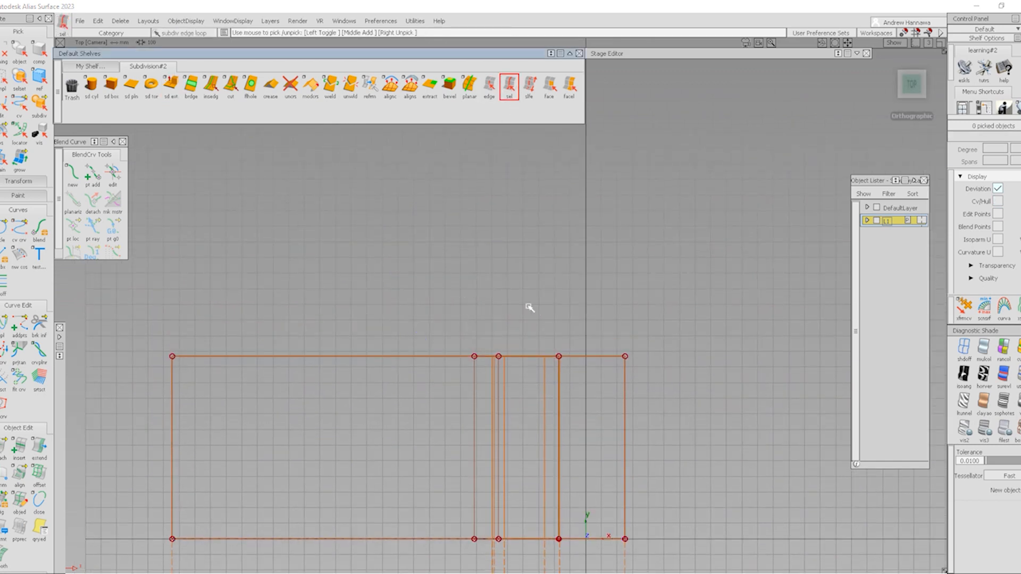
alt+shift+drag(424, 433, 568, 283)
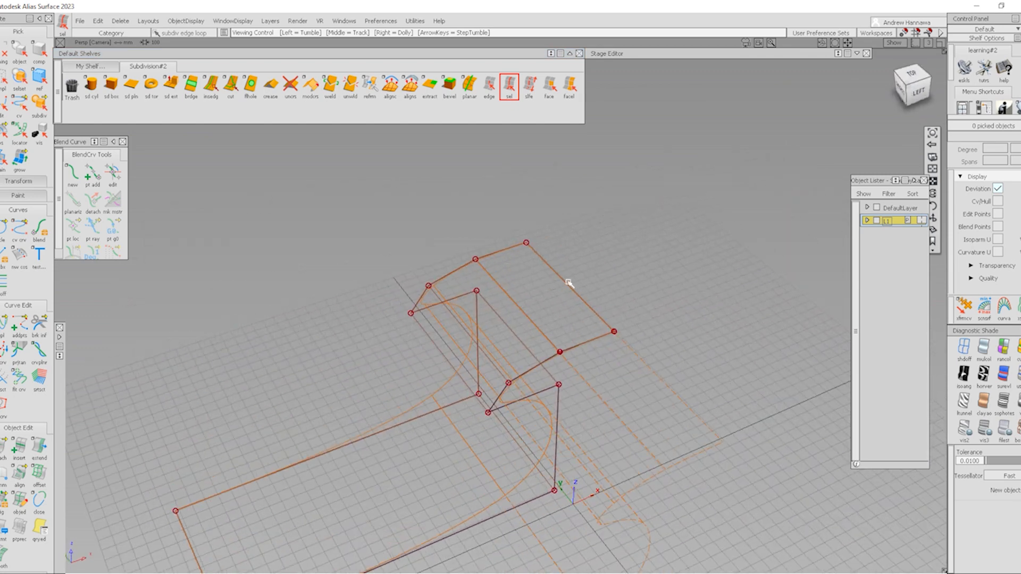
click(489, 85)
drag(492, 308, 483, 345)
drag(462, 336, 492, 336)
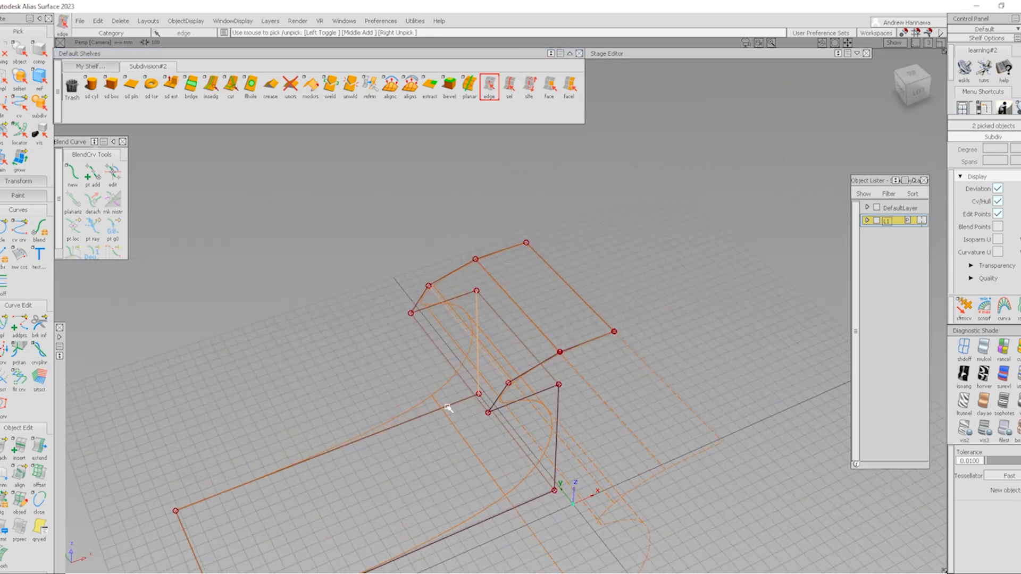
alt+shift+drag(435, 443, 456, 416)
ctrl+shift+drag(451, 365, 467, 393)
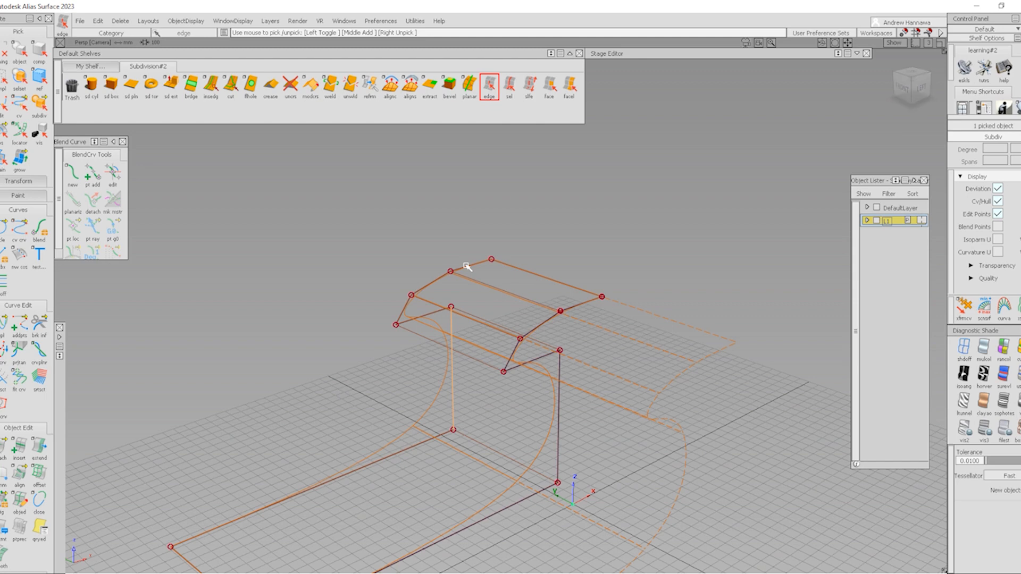
drag(467, 266, 470, 276)
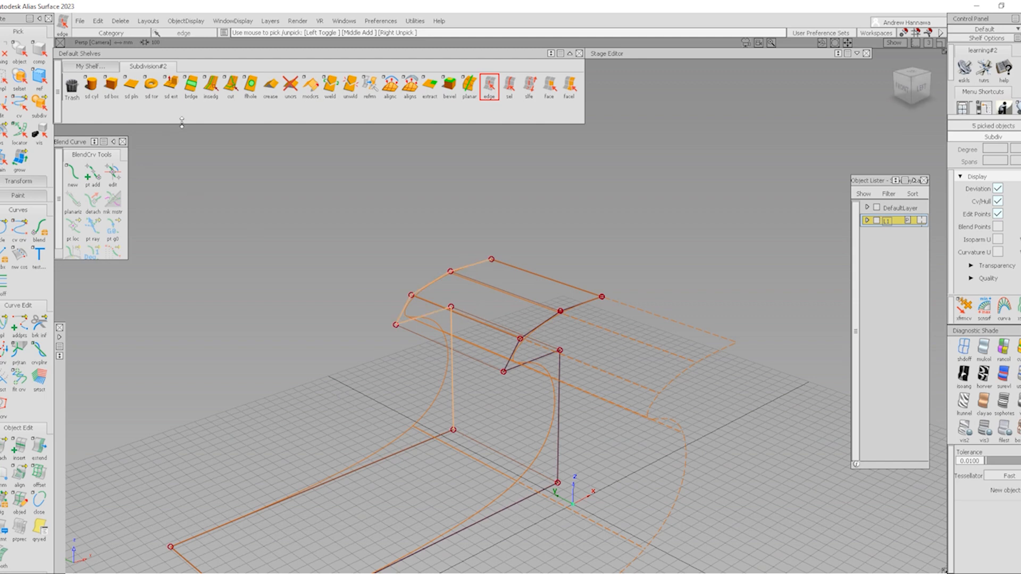
Step: Extrude the picked edges along positive Y in the top view, and shift and rotate them inward to form an angled corner
click(170, 84)
alt+shift+drag(670, 256, 695, 260)
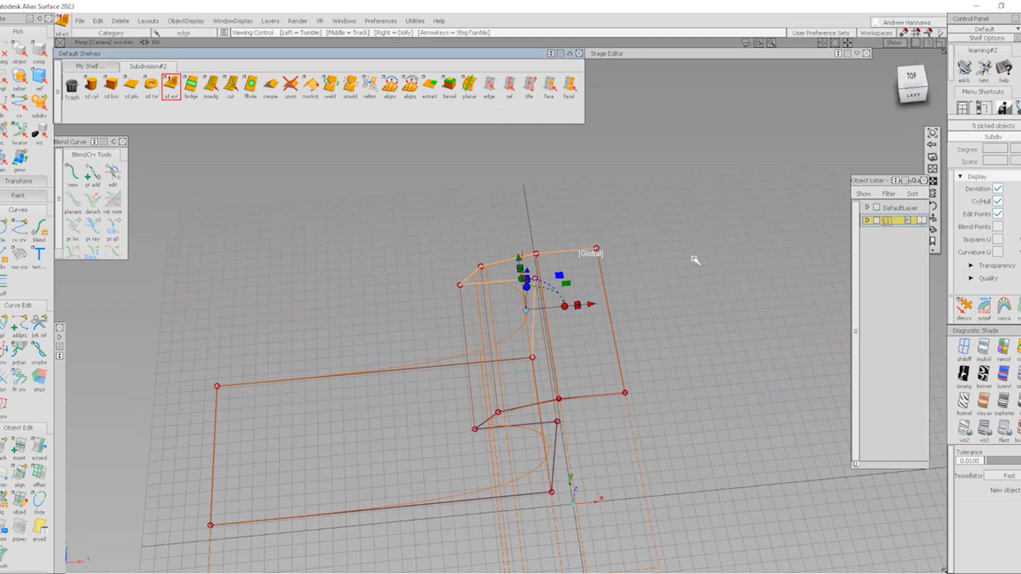
click(911, 77)
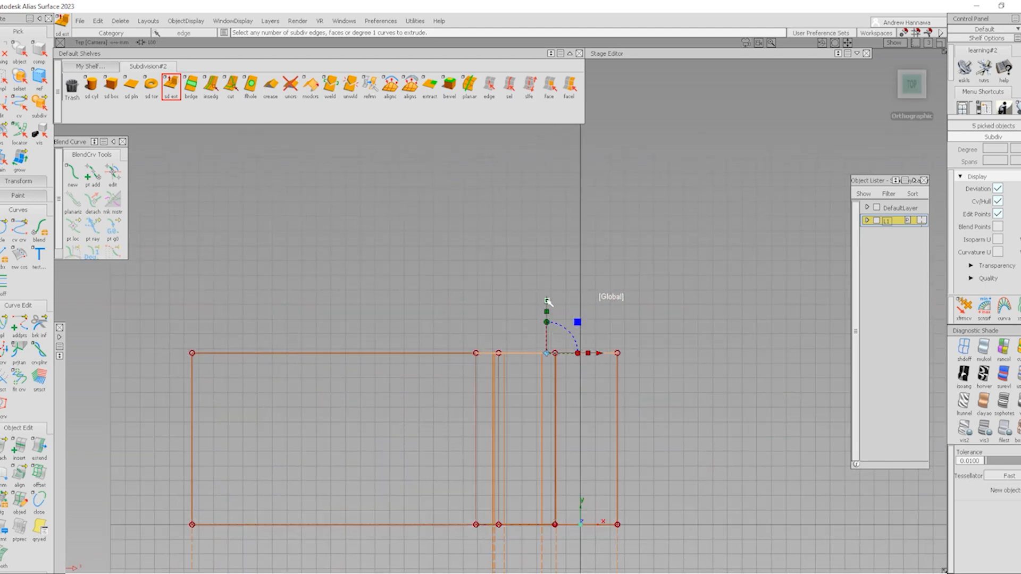
drag(547, 301, 547, 267)
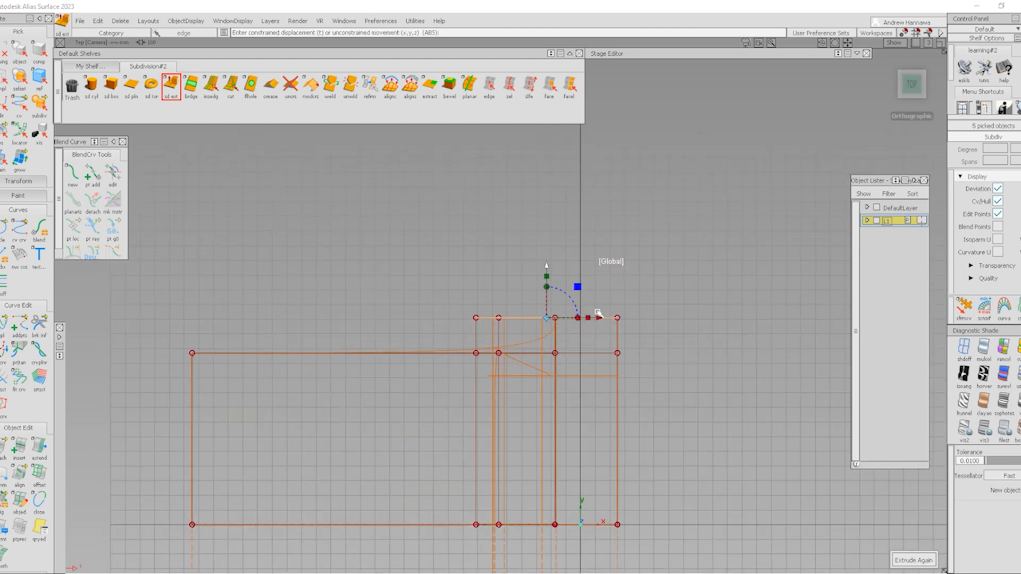
drag(582, 314, 512, 260)
drag(584, 293, 542, 284)
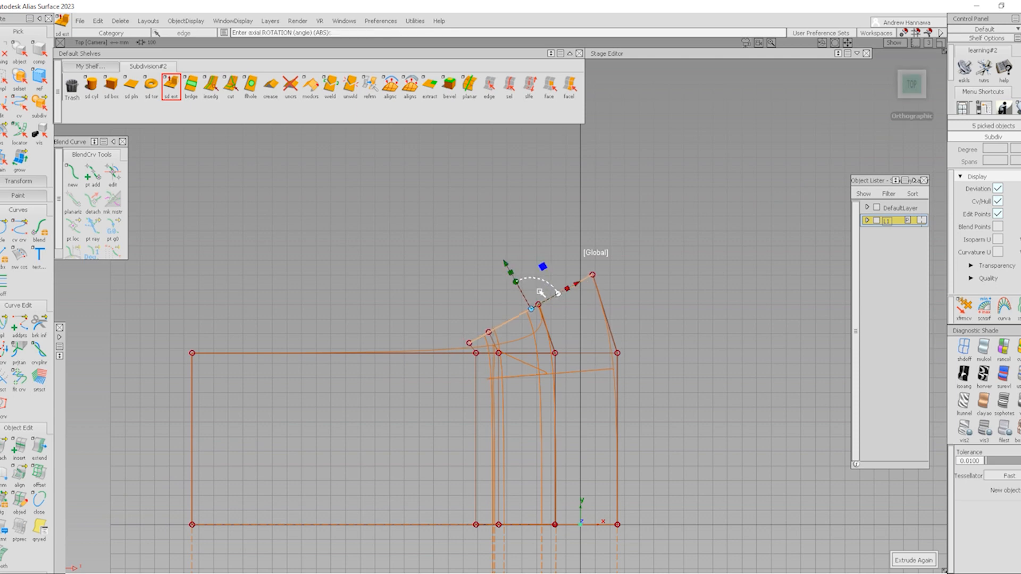
Step: Extrude the angled edges again along negative X to align their end with the base's front edge
key(space)
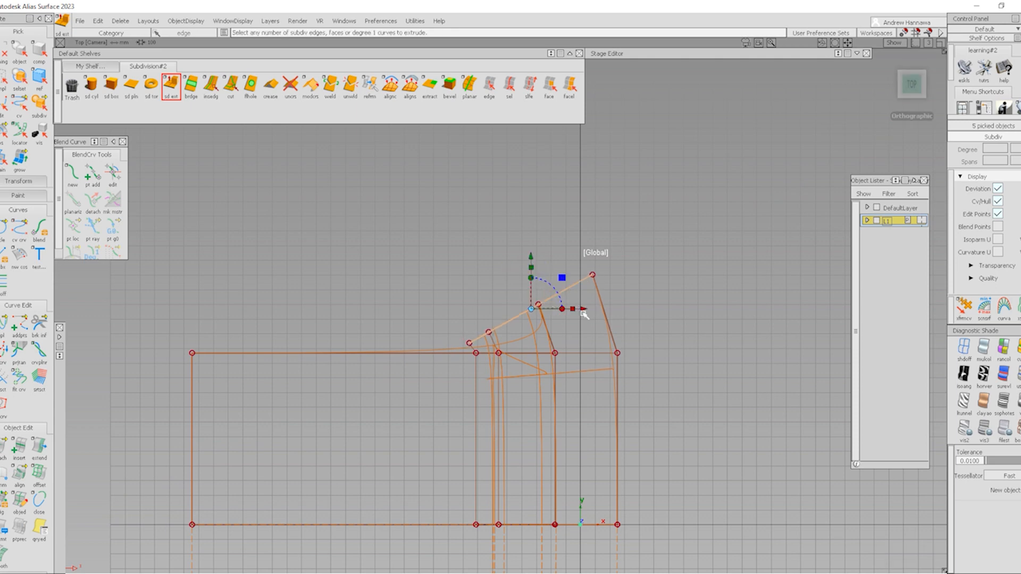
drag(584, 315, 307, 338)
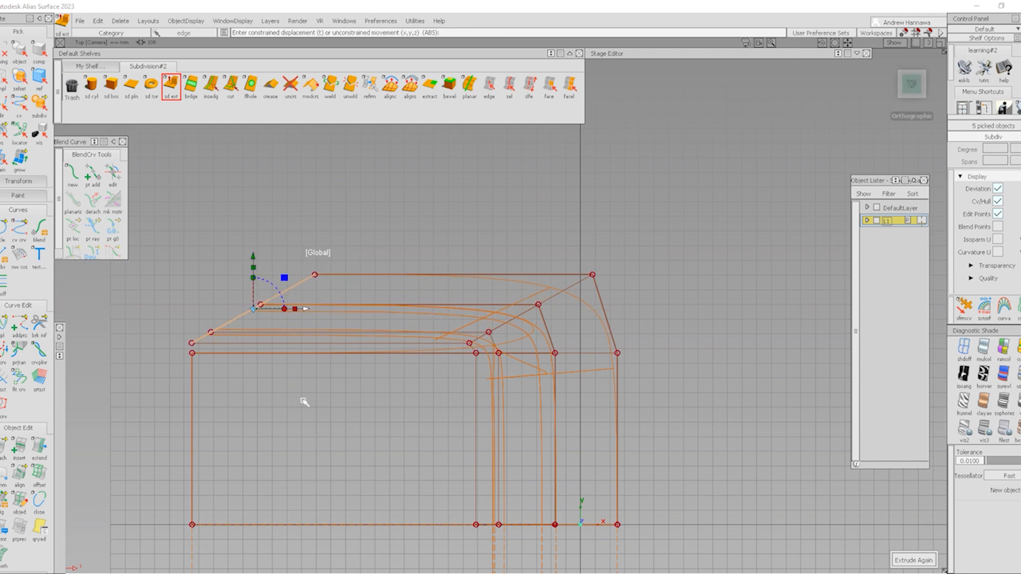
Step: Try to move the edges at the front end of the new side section
ctrl+shift+right_drag(304, 402, 306, 373)
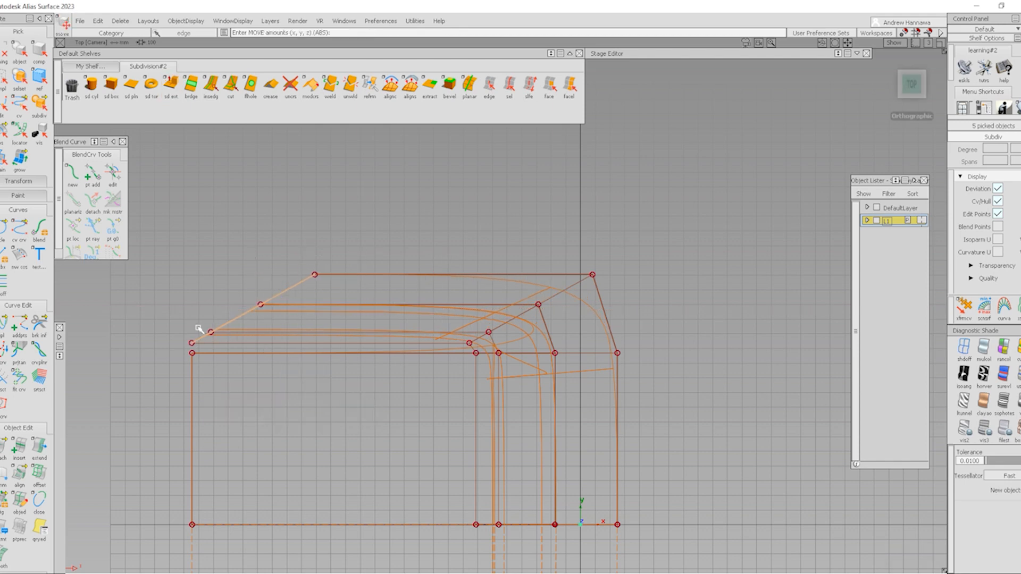
middle_drag(192, 361, 206, 366)
key(ctrl+z)
Step: Straighten the slanted front end of the side section so its points line up with the base's front edge in the top view
ctrl+shift+drag(330, 383, 350, 271)
click(510, 91)
click(300, 283)
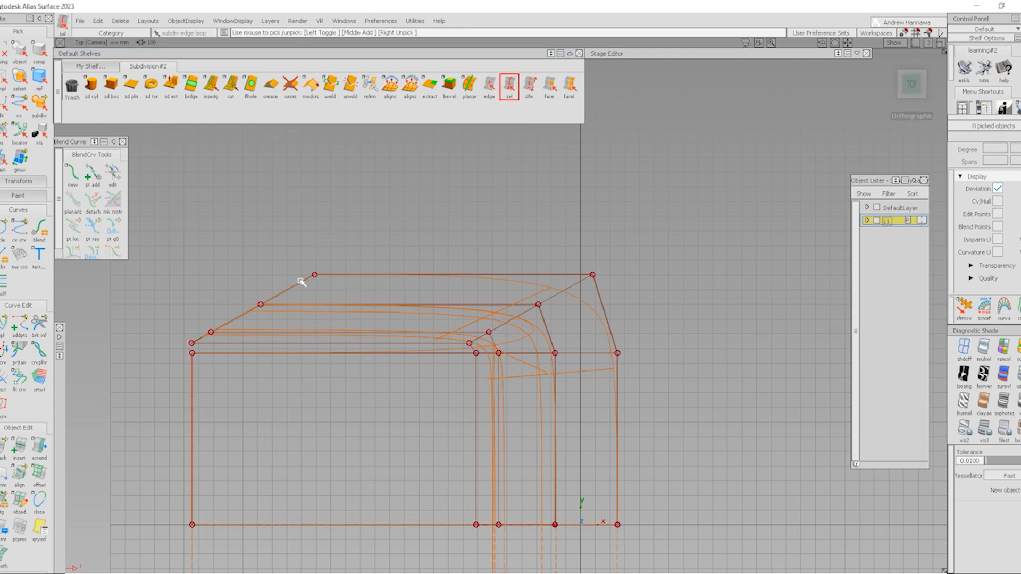
ctrl+shift+right_drag(142, 479, 136, 416)
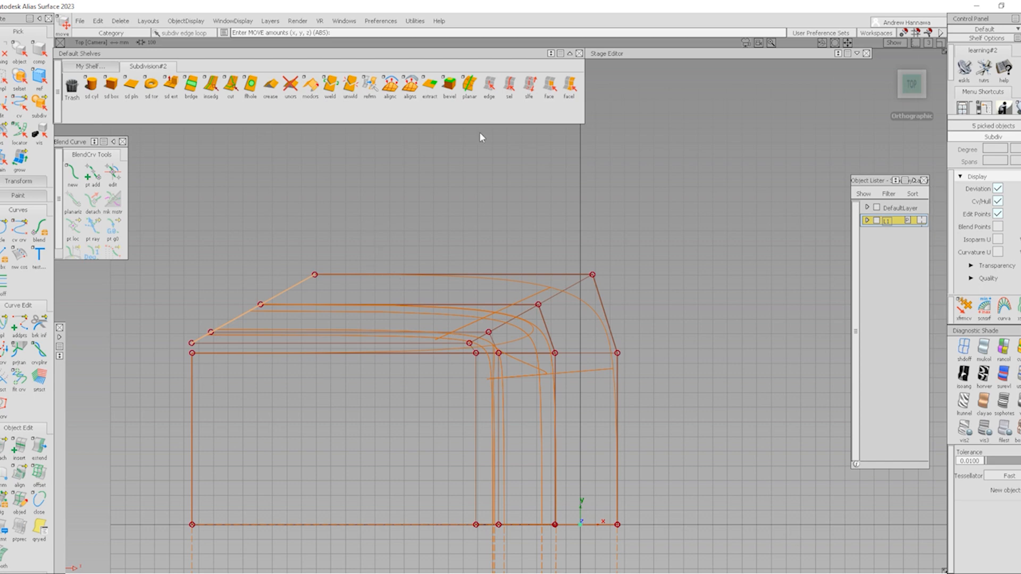
alt+shift+drag(333, 371, 314, 338)
ctrl+shift+right_drag(323, 365, 321, 340)
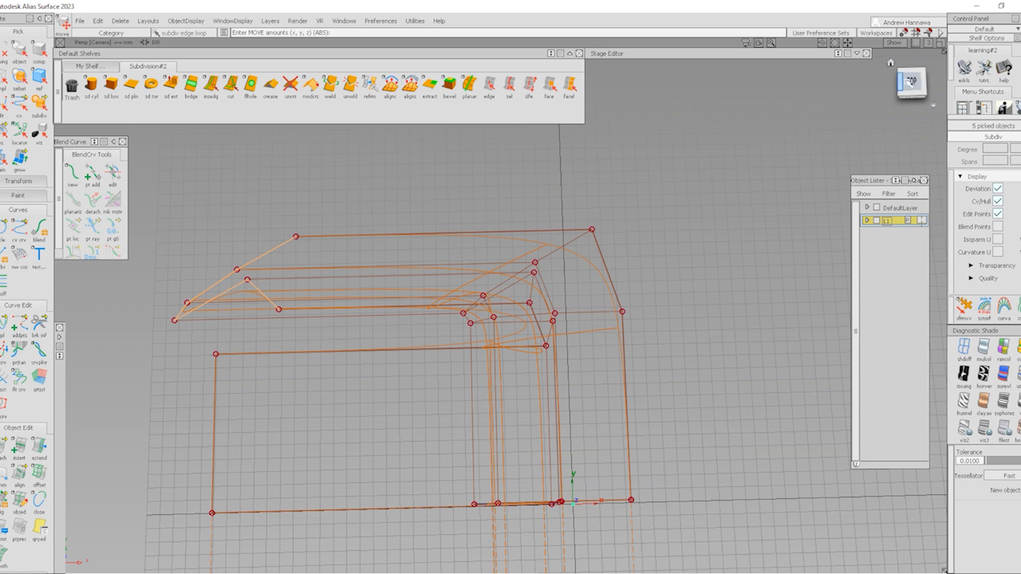
click(911, 81)
drag(226, 382, 208, 370)
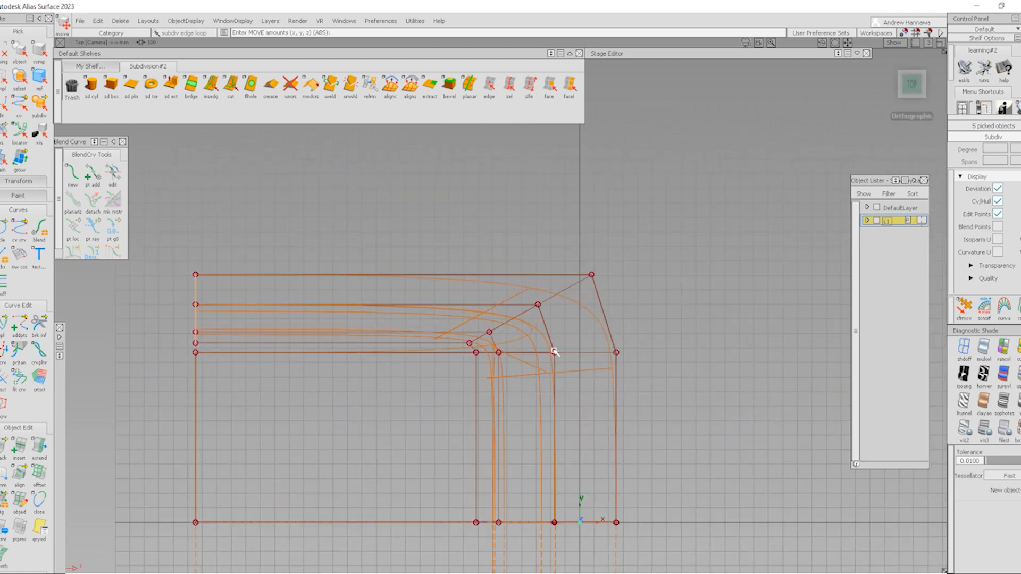
Step: Pick the lengthwise edge loops of the raised back around the corner, crease them, and show the body smoothly shaded
alt+shift+drag(554, 352, 534, 337)
ctrl+shift+drag(434, 433, 497, 166)
click(509, 88)
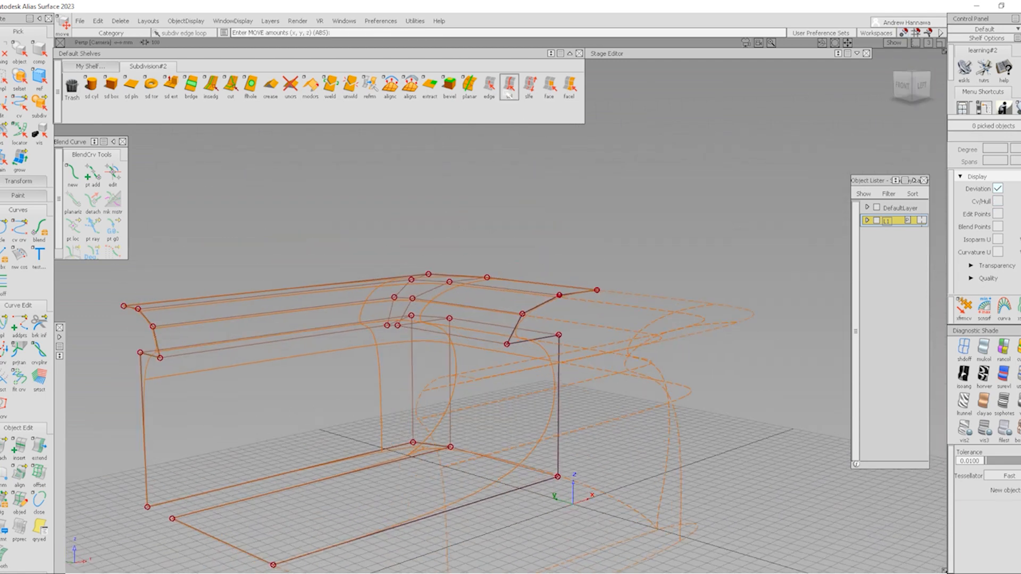
alt+shift+drag(337, 319, 490, 292)
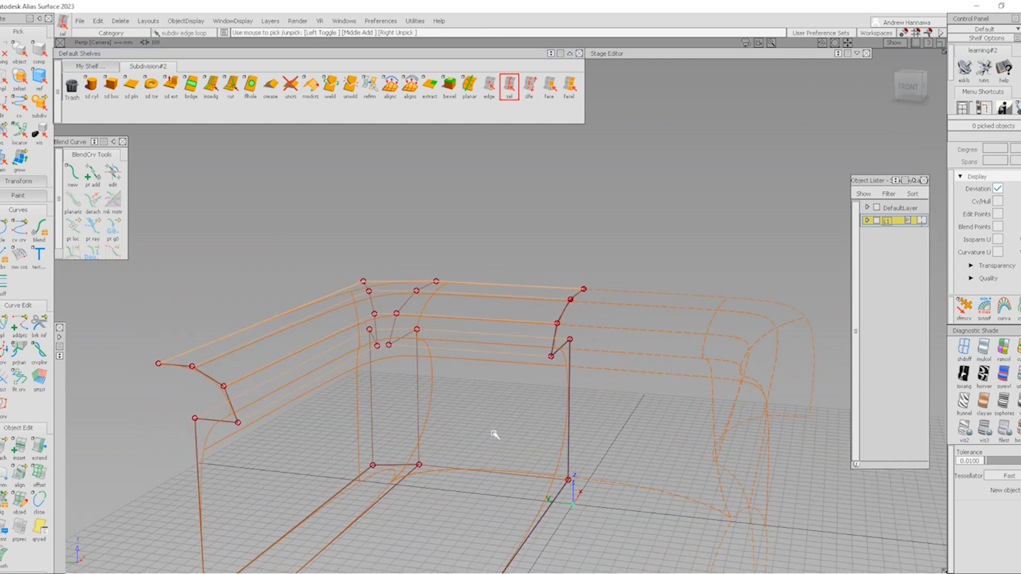
click(270, 86)
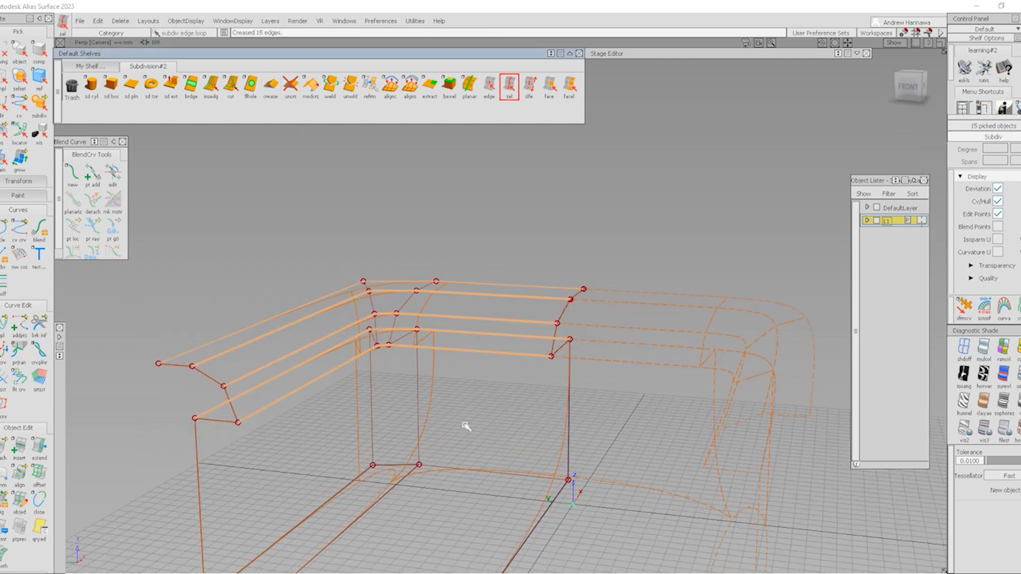
ctrl+shift+right_drag(410, 323, 420, 315)
mouse_move(543, 387)
alt+shift+mouse_down()
mouse_move(538, 351)
mouse_move(501, 474)
alt+shift+mouse_up()
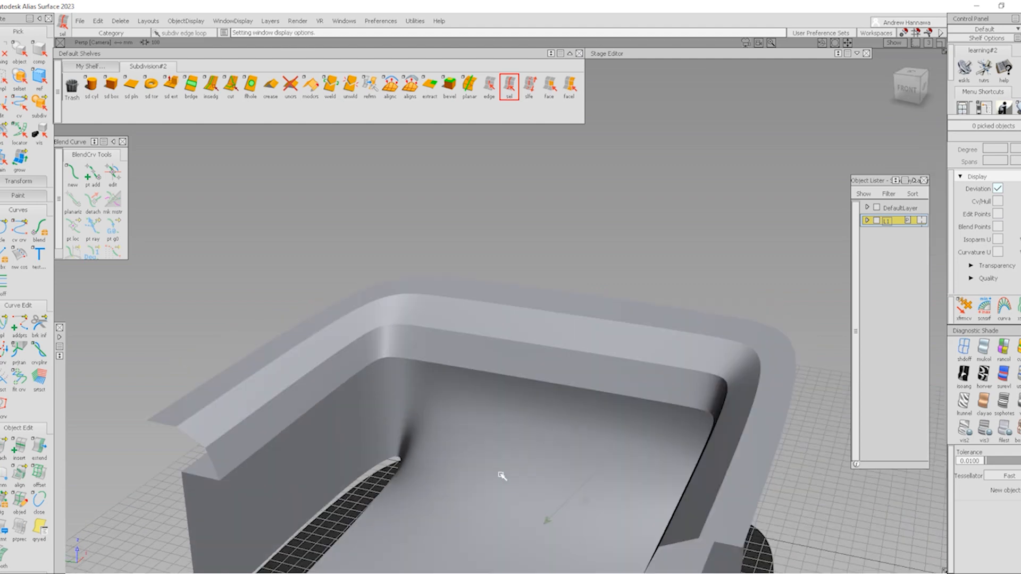
Step: Crease the edge where the base meets the inner wall of the back
click(491, 478)
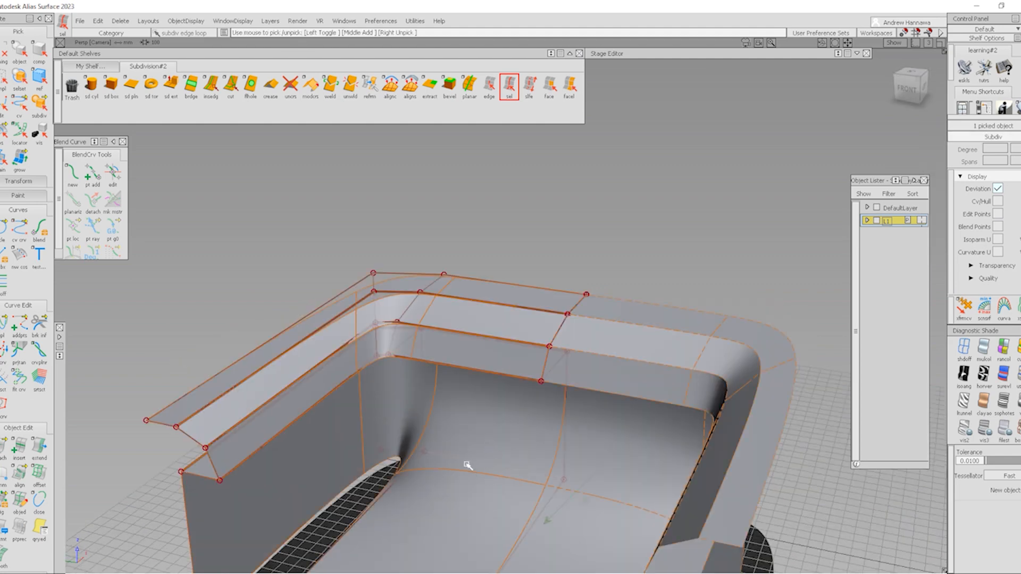
click(271, 85)
click(868, 71)
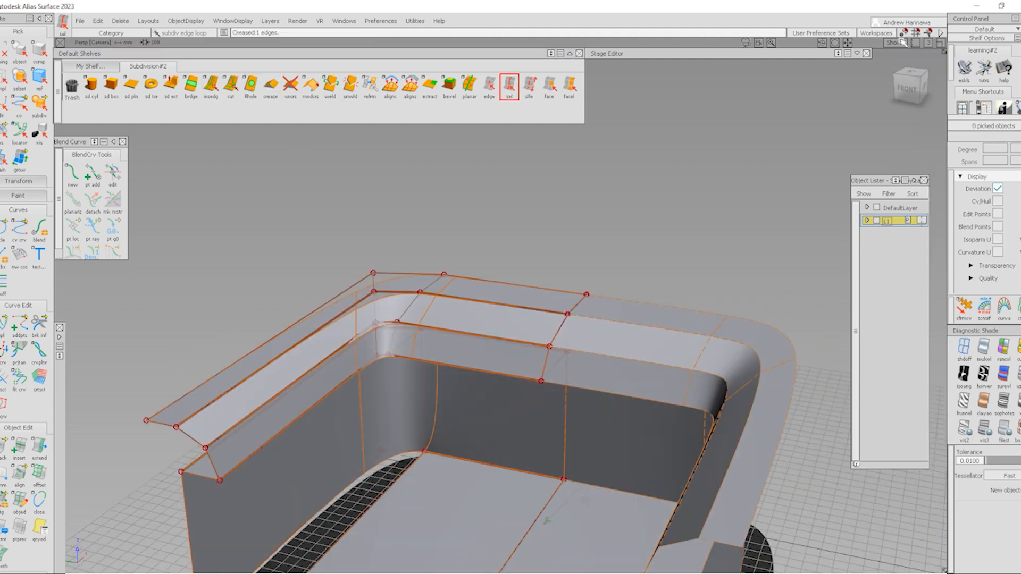
click(903, 42)
click(878, 173)
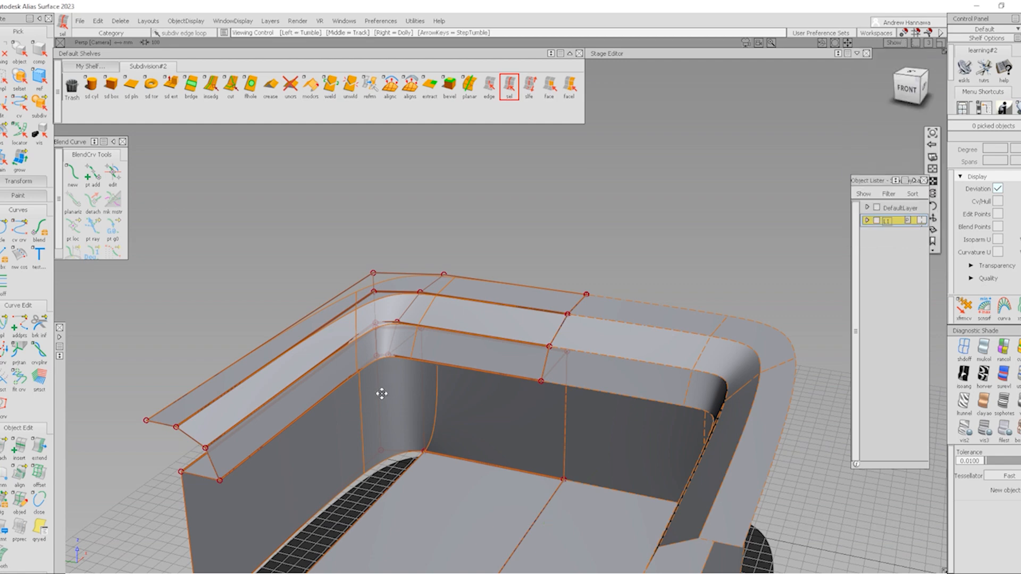
Step: Display the body in box mode and bridge the gap between the base's side edge and the side wall's lower edge
alt+shift+drag(382, 393, 504, 440)
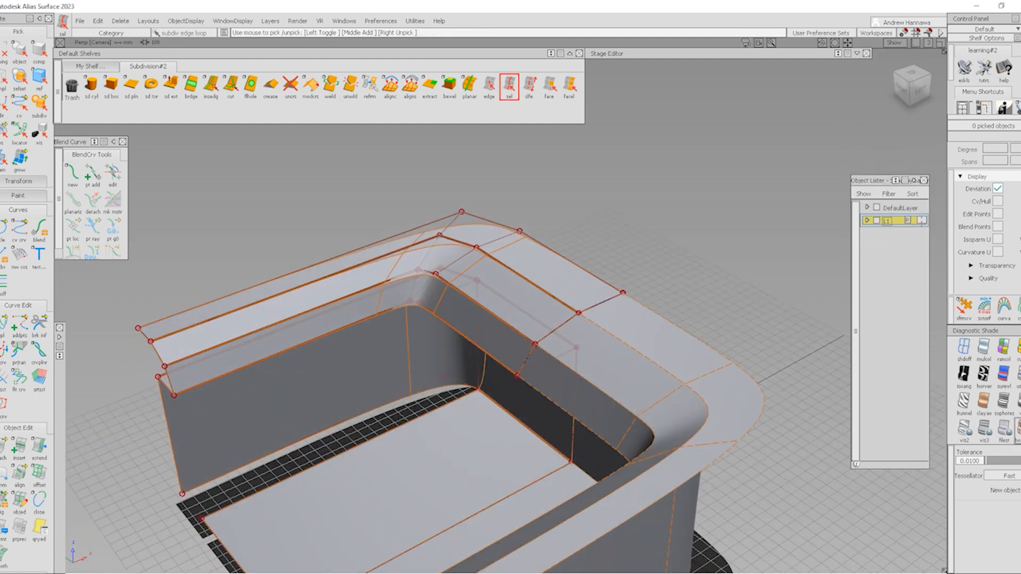
alt+shift+middle_drag(525, 417, 547, 399)
mouse_move(548, 399)
alt+shift+mouse_down()
mouse_move(527, 390)
mouse_move(692, 346)
mouse_move(554, 391)
alt+shift+mouse_up()
click(489, 86)
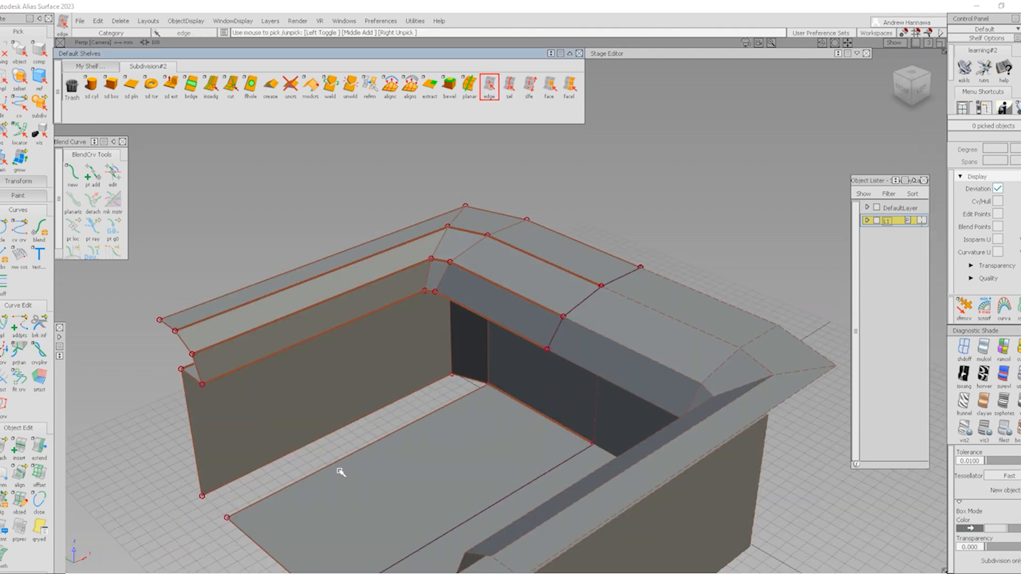
click(373, 443)
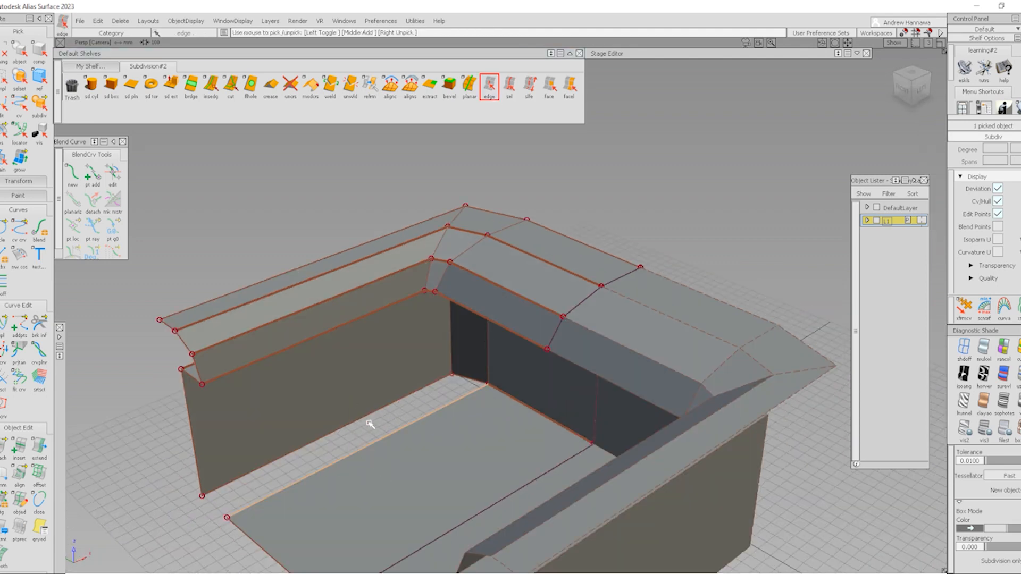
click(189, 86)
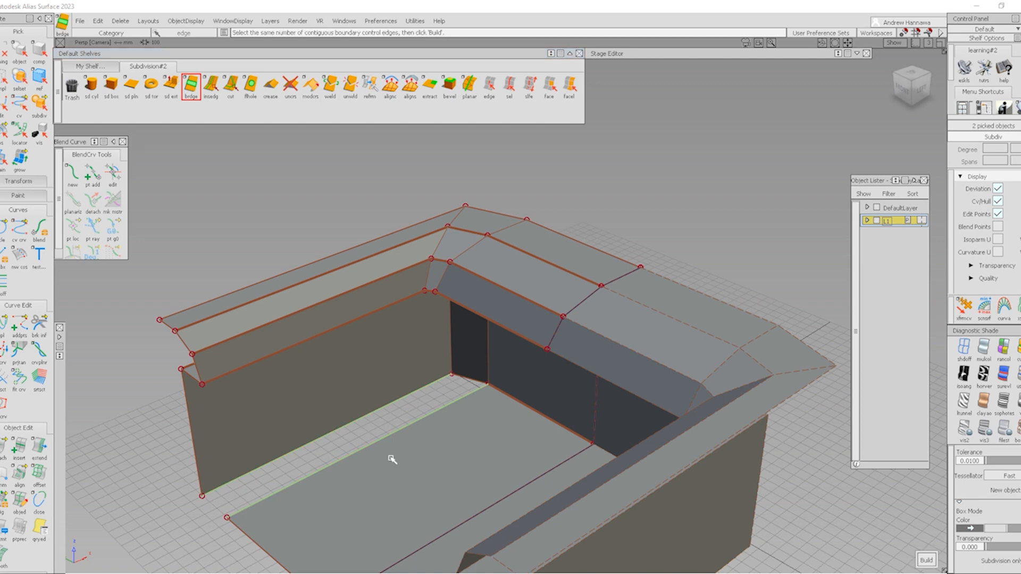
ctrl+shift+drag(452, 463, 452, 323)
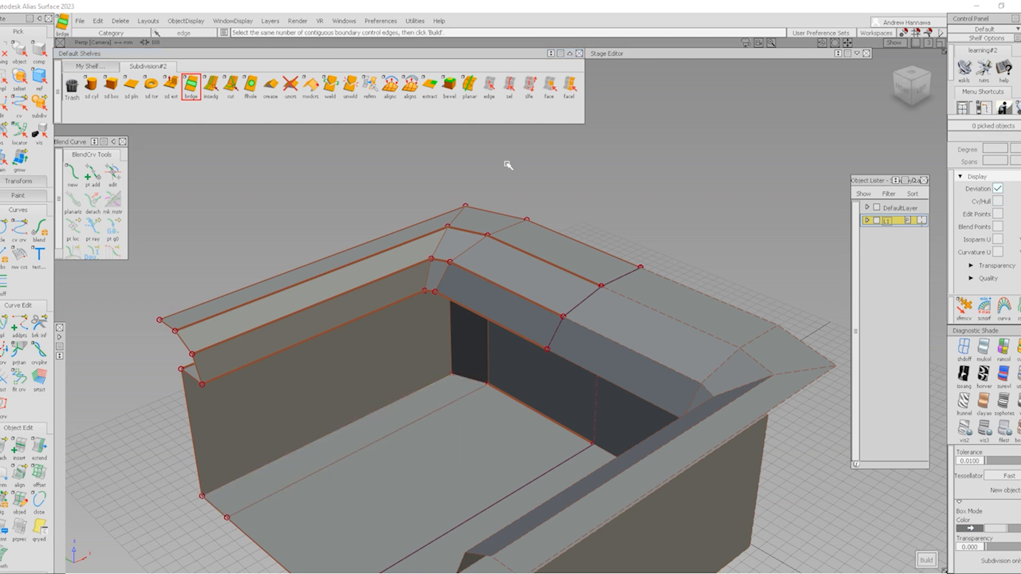
Step: Pick the edge loop where the base meets the back and side walls, and crease it
click(510, 85)
click(472, 380)
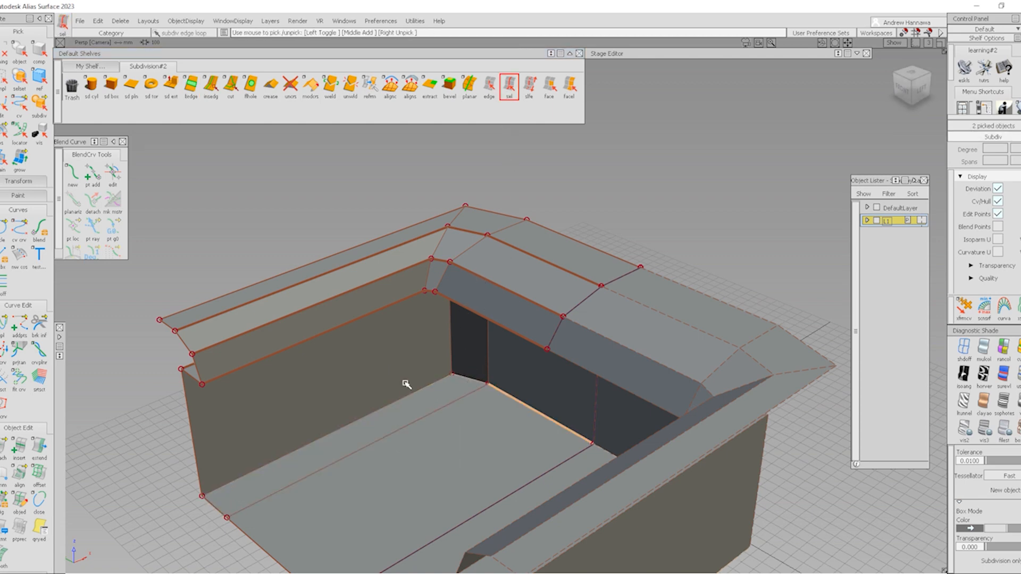
click(270, 85)
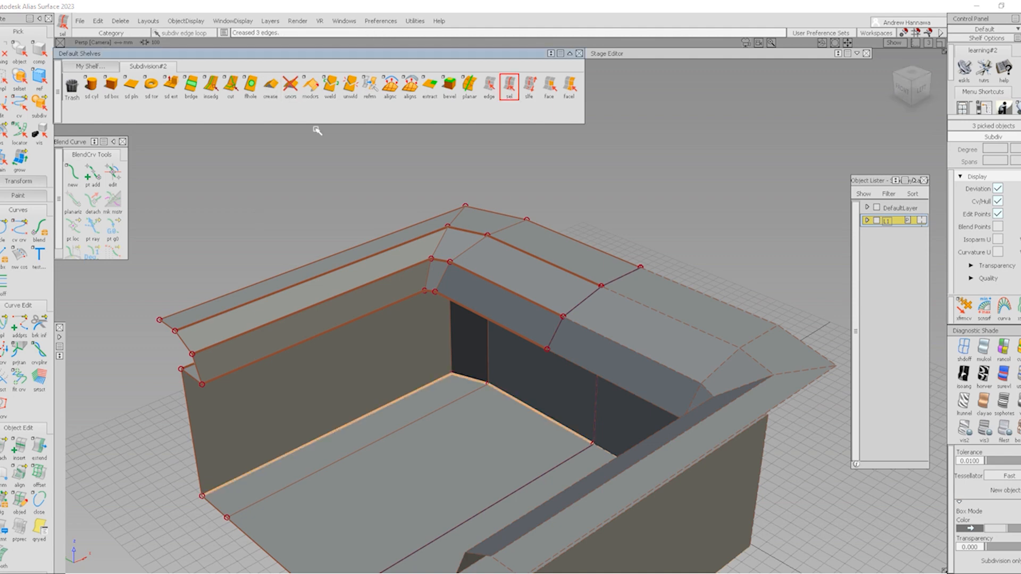
Step: Return to smooth shading and examine the bridged base and rounded inner corner from several angles
ctrl+shift+drag(447, 346, 446, 336)
ctrl+shift+right_drag(308, 414, 433, 315)
ctrl+shift+right_drag(505, 436, 417, 317)
alt+shift+drag(425, 311, 390, 418)
ctrl+shift+right_drag(389, 420, 404, 373)
alt+shift+middle_drag(403, 385, 511, 240)
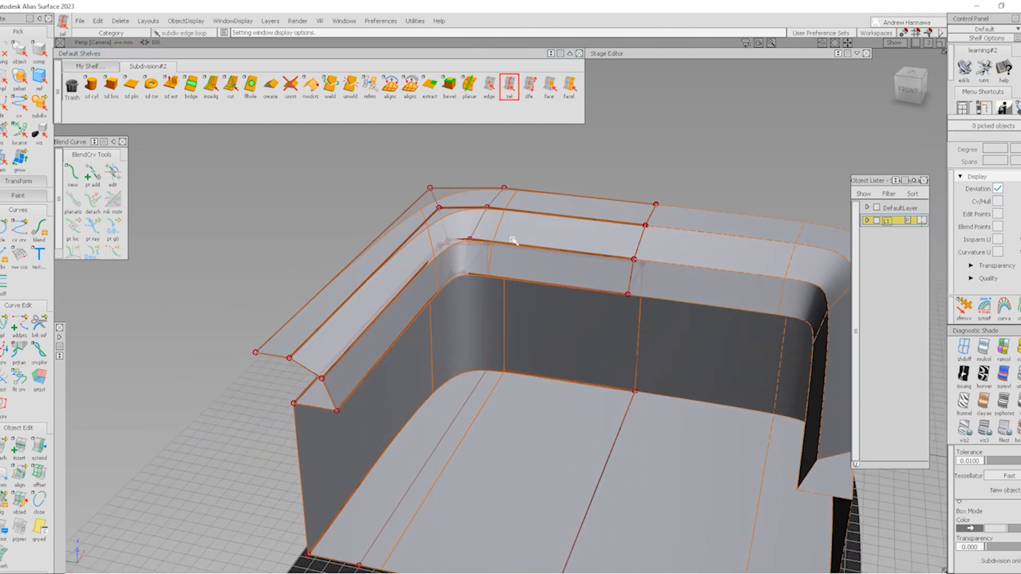
mouse_move(473, 321)
alt+shift+mouse_down()
mouse_move(403, 356)
mouse_move(462, 324)
alt+shift+mouse_up()
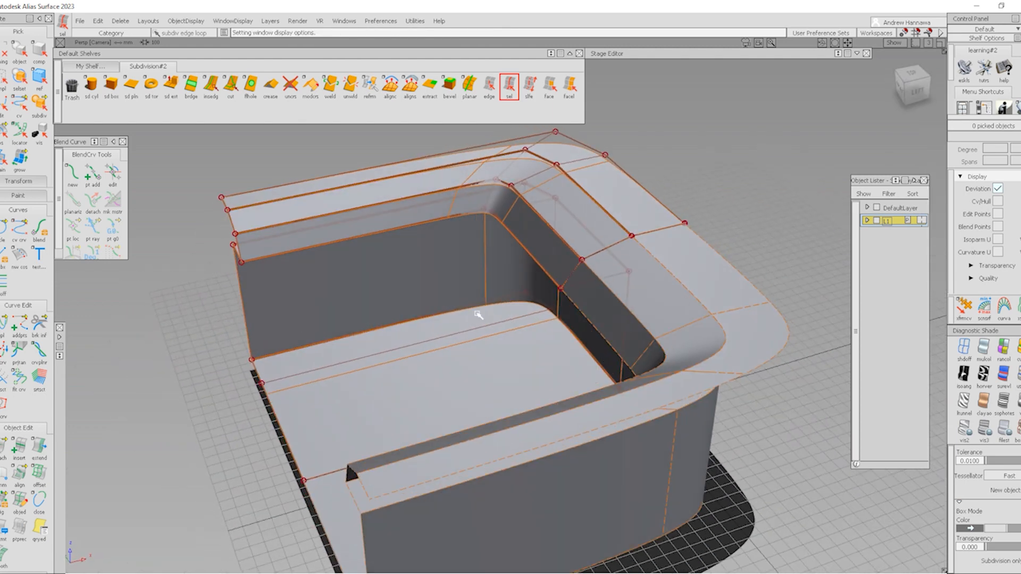
Step: Insert an edge loop across the base and back, about midway between the corner and the symmetry plane
alt+shift+drag(482, 230, 535, 415)
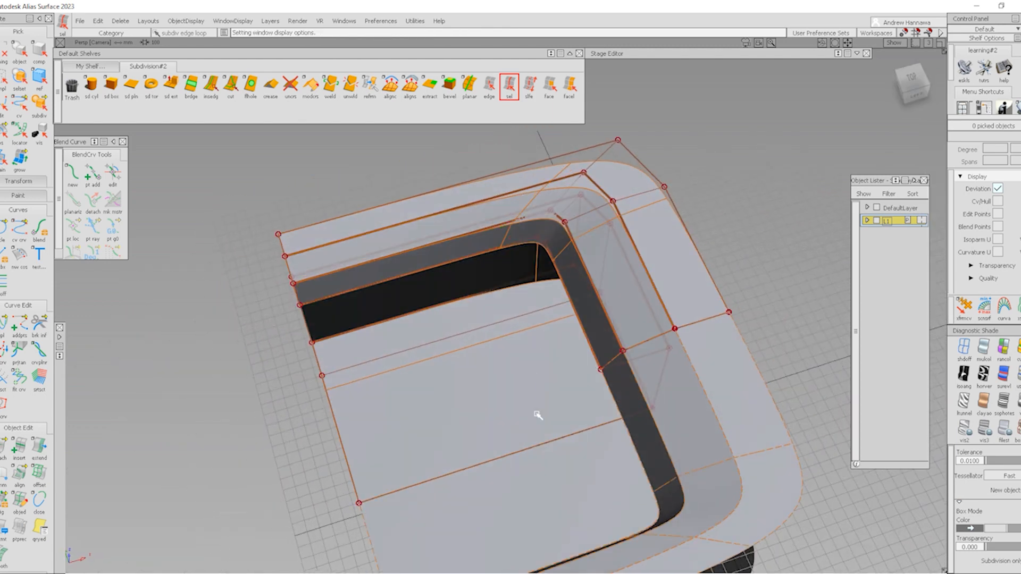
click(211, 86)
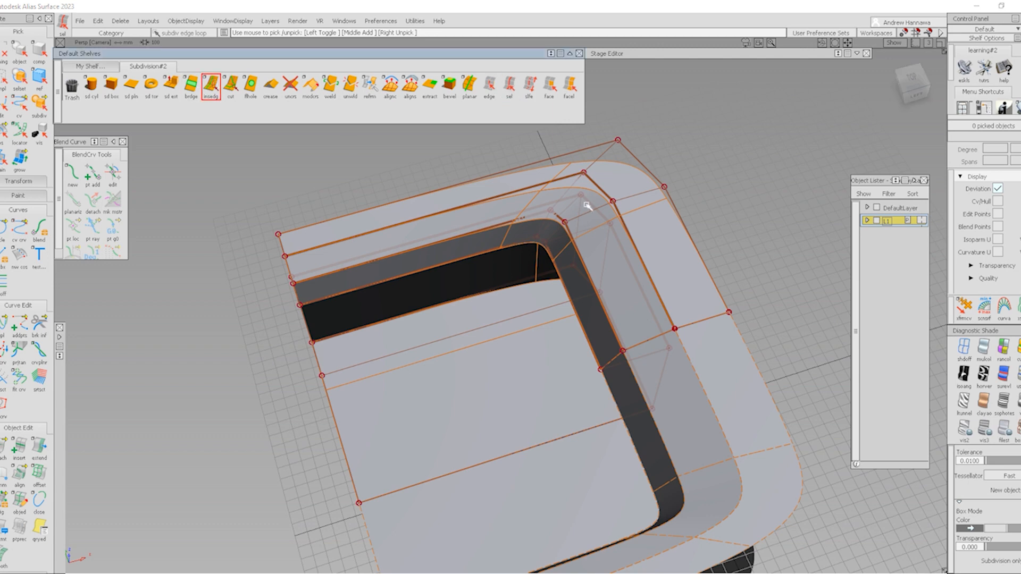
drag(677, 209, 691, 257)
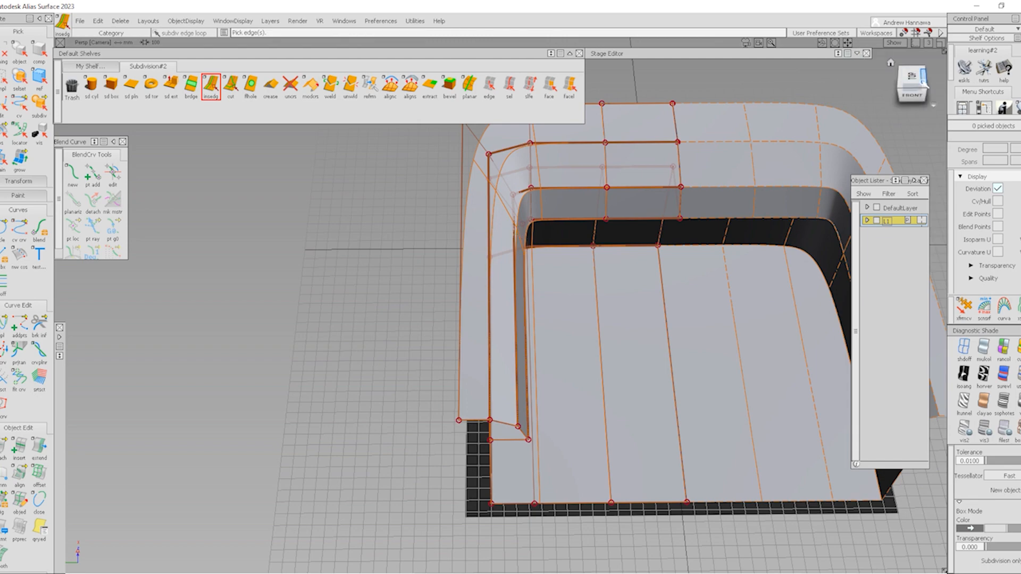
Step: In the top view, move the back's CVs on the symmetry plane and the inserted loop outward along positive X
click(924, 81)
click(900, 80)
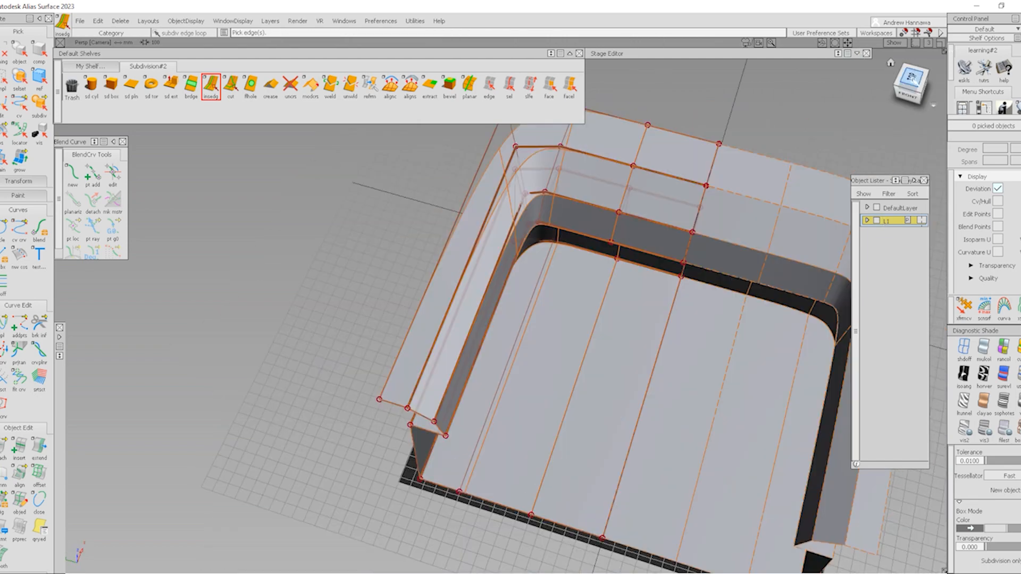
click(913, 79)
ctrl+shift+drag(550, 400, 625, 465)
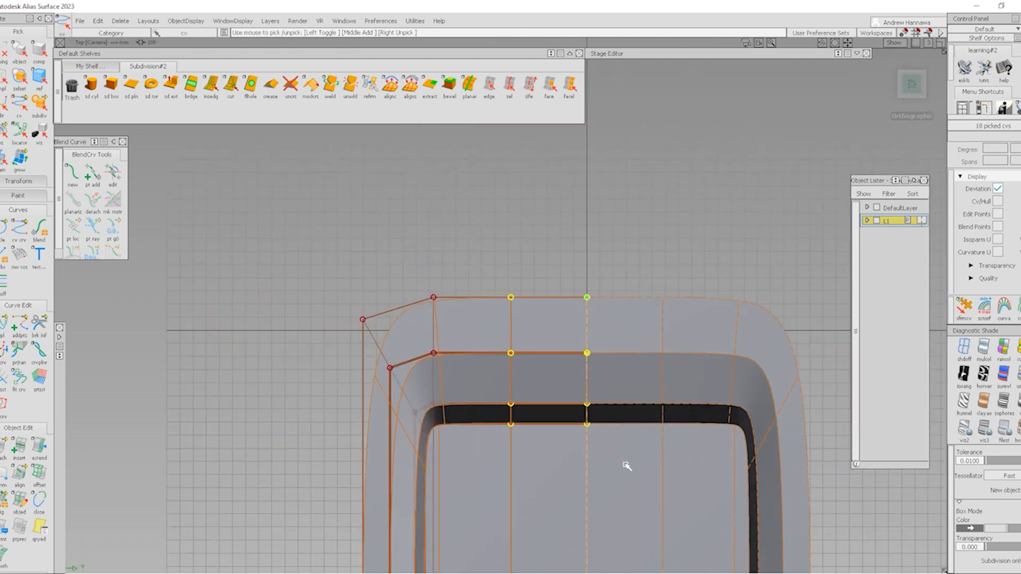
ctrl+shift+right_drag(625, 465, 615, 444)
ctrl+shift+drag(341, 224, 439, 209)
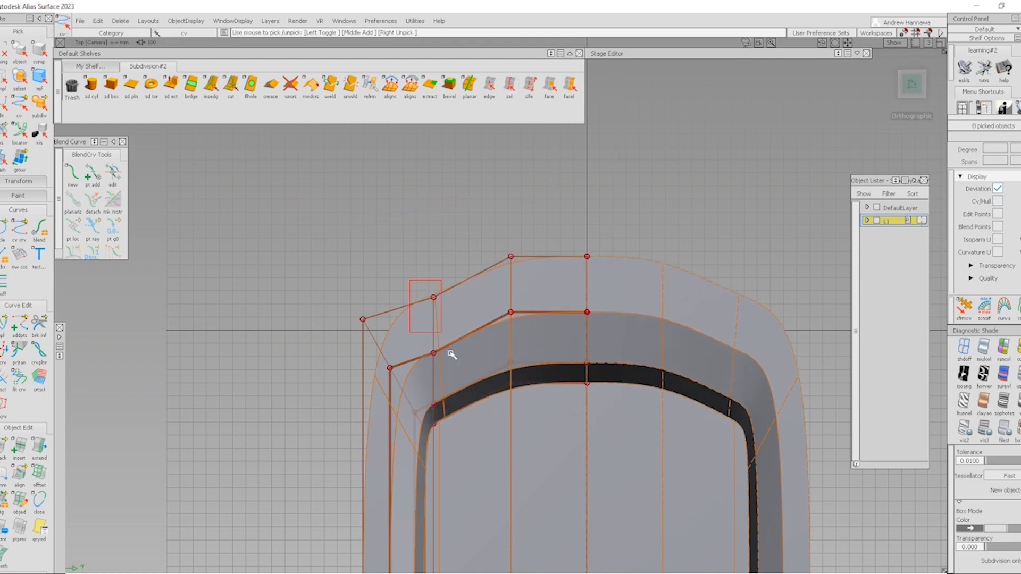
Step: Move the back's CVs in the row beside the corner outward along positive X to smooth the bowed back
drag(418, 280, 458, 390)
drag(426, 390, 444, 422)
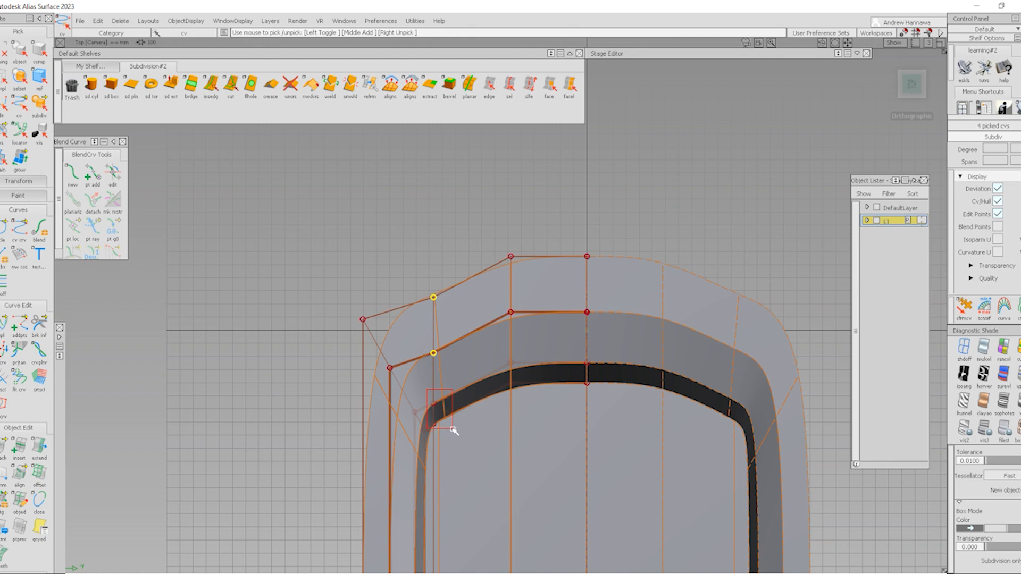
ctrl+shift+right_drag(473, 503, 477, 477)
right_drag(482, 470, 483, 460)
ctrl+shift+drag(431, 444, 372, 384)
mouse_move(366, 307)
ctrl+shift+mouse_down()
mouse_move(455, 304)
mouse_move(450, 378)
ctrl+shift+mouse_up()
mouse_move(468, 454)
ctrl+shift+right_down()
mouse_move(467, 398)
mouse_move(486, 448)
mouse_move(499, 440)
ctrl+shift+right_up()
ctrl+shift+drag(501, 325, 500, 323)
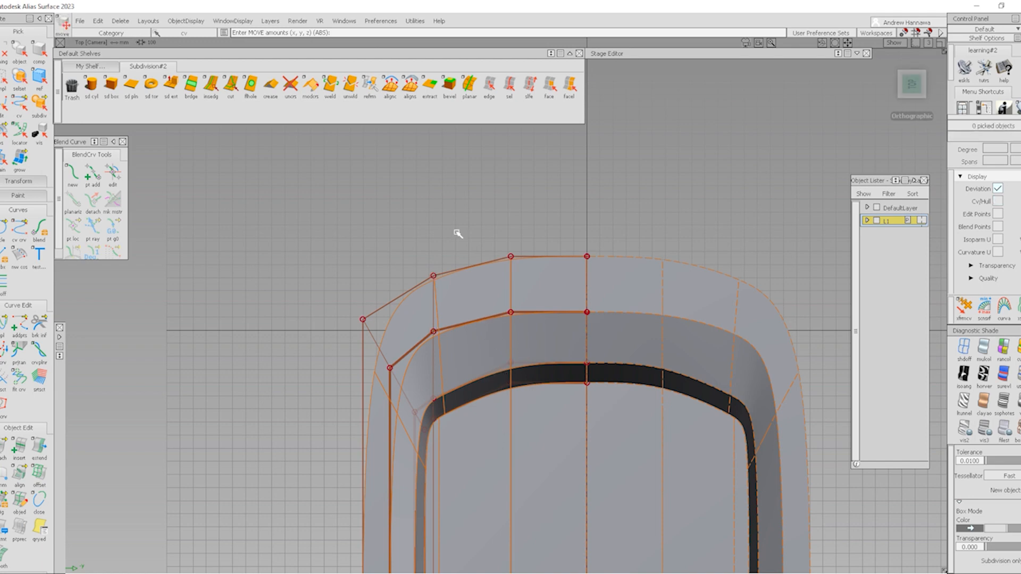
ctrl+shift+drag(451, 220, 472, 182)
drag(435, 194, 627, 325)
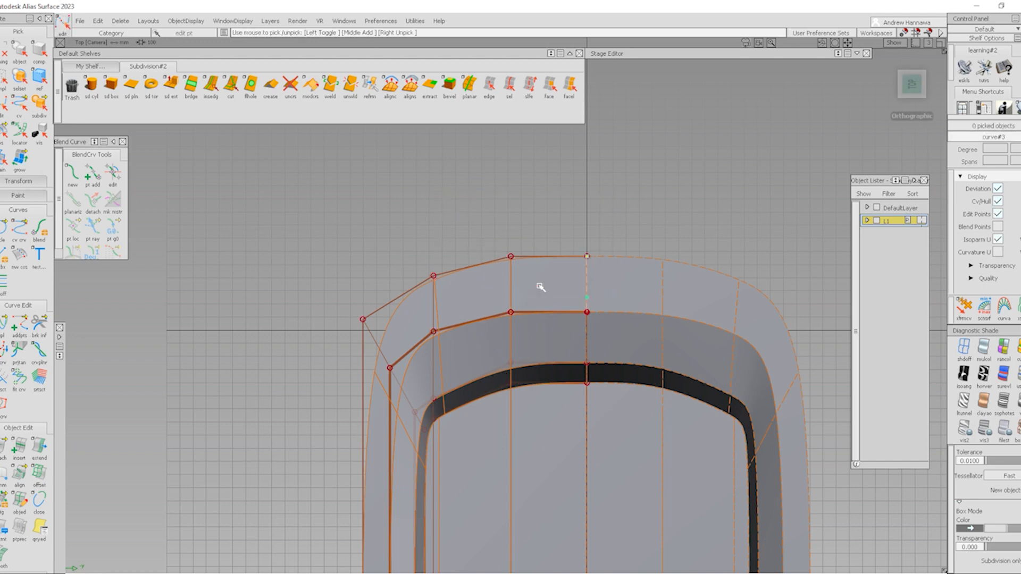
ctrl+shift+drag(585, 375, 631, 260)
mouse_move(483, 243)
ctrl+shift+mouse_down()
mouse_move(551, 232)
mouse_move(623, 294)
ctrl+shift+mouse_up()
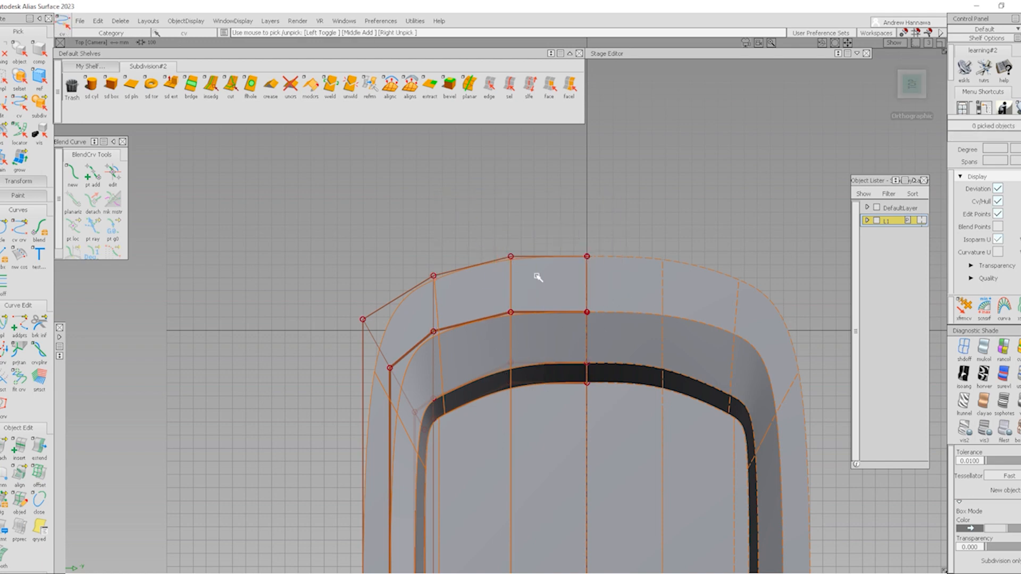
Step: Pick and delete the leftover profile curve overlapping the body at the symmetry plane
ctrl+shift+drag(537, 277, 611, 312)
click(588, 319)
key(Delete)
key(Return)
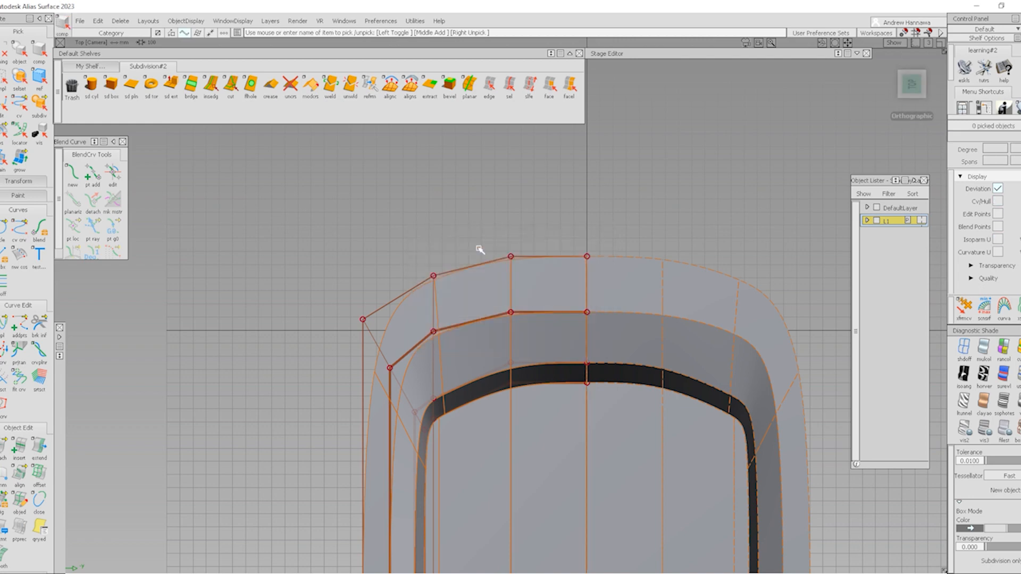
Step: Move the two outermost rim CVs at the symmetry plane and the inserted loop outward along positive X
drag(473, 245, 613, 274)
ctrl+shift+right_drag(589, 290, 603, 234)
right_drag(641, 184, 649, 166)
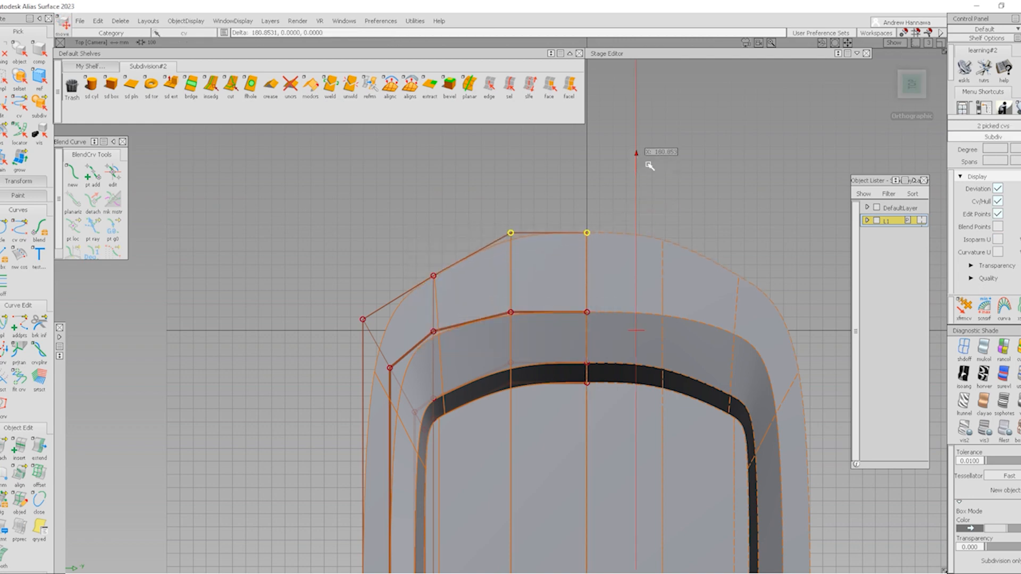
right_drag(640, 240, 633, 229)
Step: Move the outermost rim CV beside the corner outward along positive X to round the back's outer outline
drag(411, 238, 468, 286)
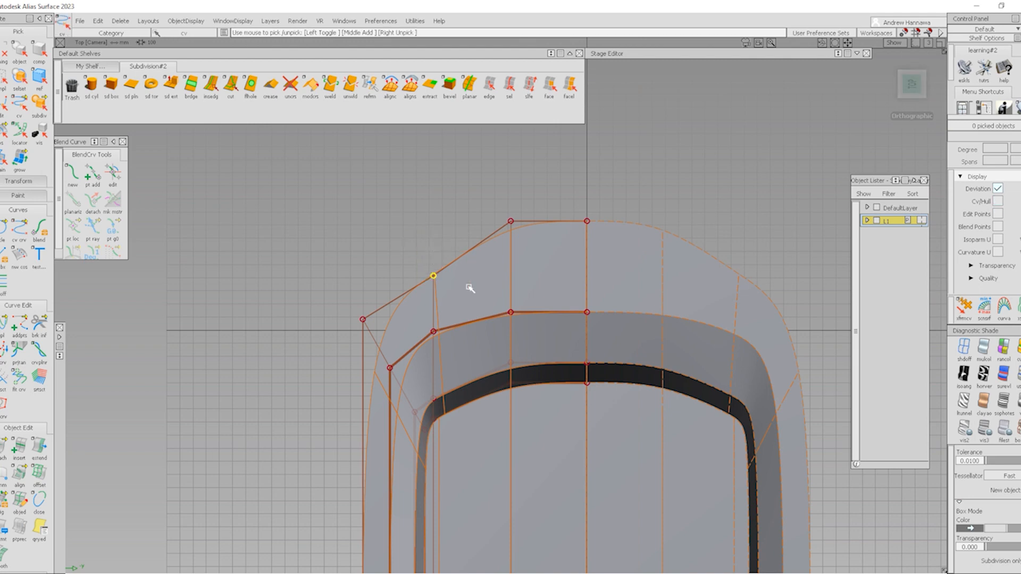
ctrl+shift+right_drag(473, 291, 493, 255)
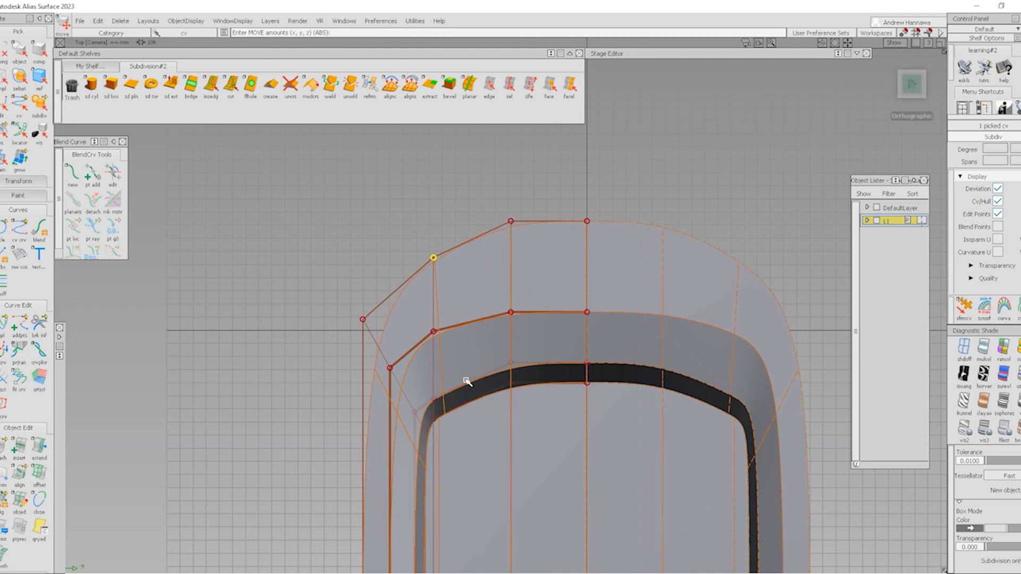
ctrl+shift+drag(533, 396, 524, 354)
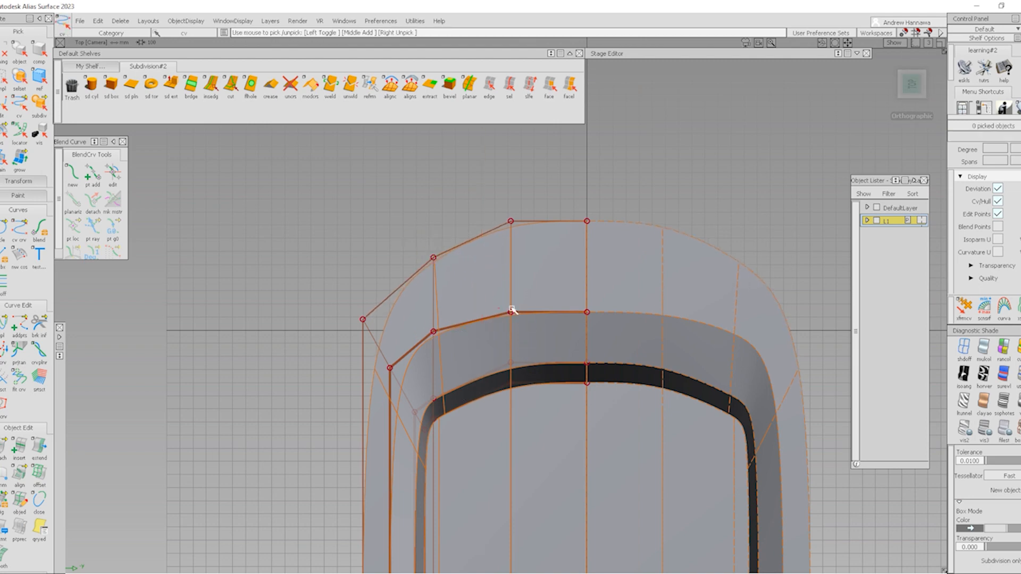
Step: Move the inner crease CVs at the symmetry plane and its neighbouring row outward along positive X
drag(505, 305, 613, 326)
right_drag(635, 341, 635, 326)
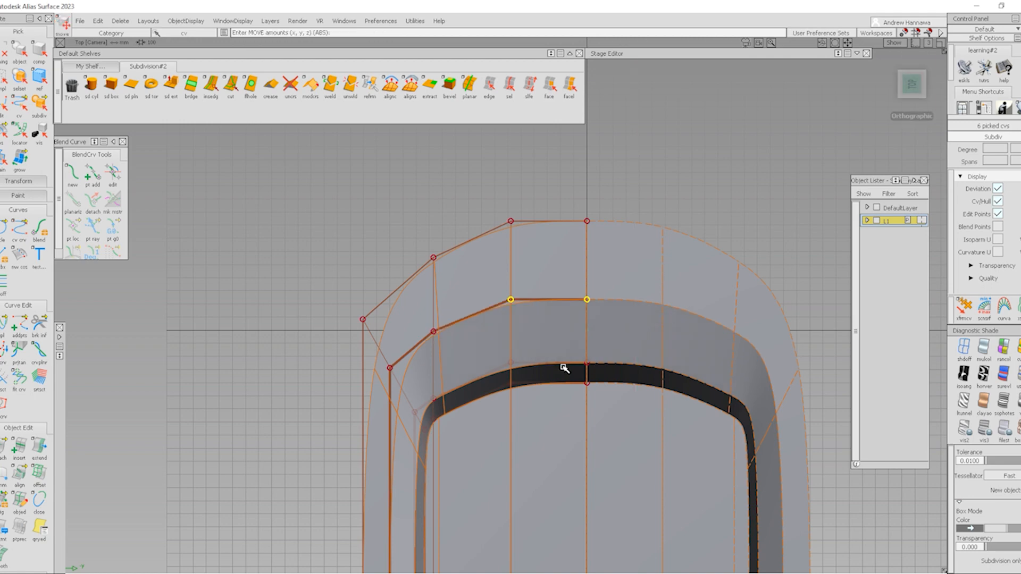
mouse_move(553, 367)
ctrl+shift+mouse_down()
mouse_move(468, 368)
mouse_move(492, 378)
mouse_move(468, 394)
ctrl+shift+mouse_up()
Step: Examine the rounded back and rim in shaded perspective from above and around the body
ctrl+shift+middle_drag(542, 445, 479, 365)
alt+shift+right_drag(537, 415, 476, 425)
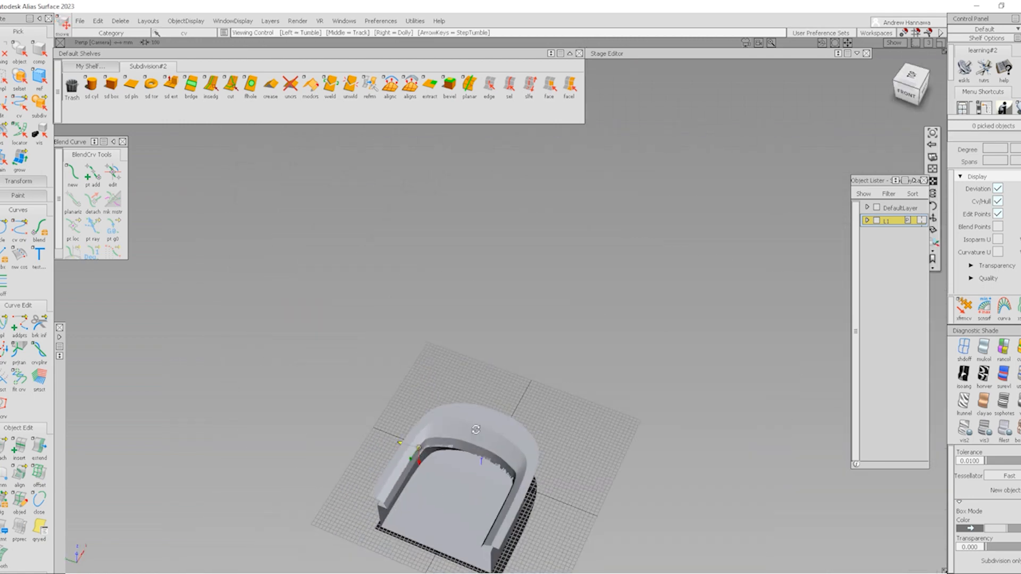
mouse_move(476, 426)
alt+shift+mouse_down()
mouse_move(442, 452)
mouse_move(564, 485)
alt+shift+mouse_up()
ctrl+shift+middle_drag(564, 484, 439, 485)
alt+shift+click(424, 427)
alt+shift+right_drag(424, 426, 485, 429)
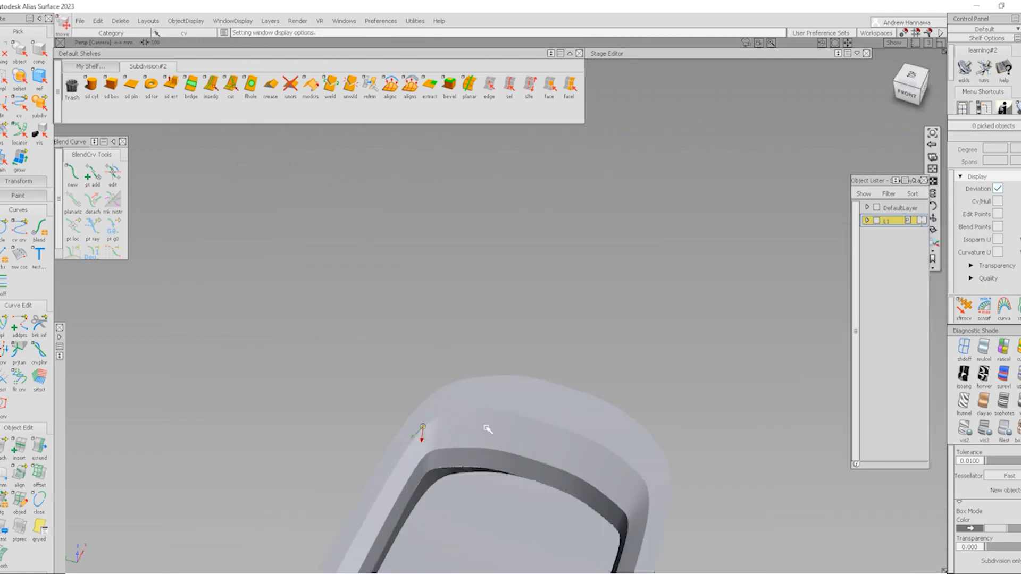
alt+shift+middle_drag(486, 429, 526, 403)
alt+shift+drag(527, 404, 569, 409)
alt+shift+middle_drag(569, 409, 623, 368)
ctrl+shift+middle_drag(543, 463, 505, 398)
mouse_move(510, 412)
alt+shift+right_down()
mouse_move(565, 426)
mouse_move(598, 420)
alt+shift+right_up()
mouse_move(598, 420)
alt+shift+mouse_down()
mouse_move(563, 412)
mouse_move(560, 362)
mouse_move(552, 385)
mouse_move(585, 360)
alt+shift+mouse_up()
alt+shift+right_drag(574, 365, 557, 377)
alt+shift+middle_drag(556, 377, 590, 341)
ctrl+shift+drag(578, 433, 581, 333)
Step: Insert an edge loop across the armrest and seat, between the open front end and the corner
mouse_move(755, 404)
alt+shift+mouse_down()
mouse_move(686, 365)
mouse_move(424, 329)
alt+shift+mouse_up()
ctrl+shift+drag(426, 397, 418, 284)
click(212, 85)
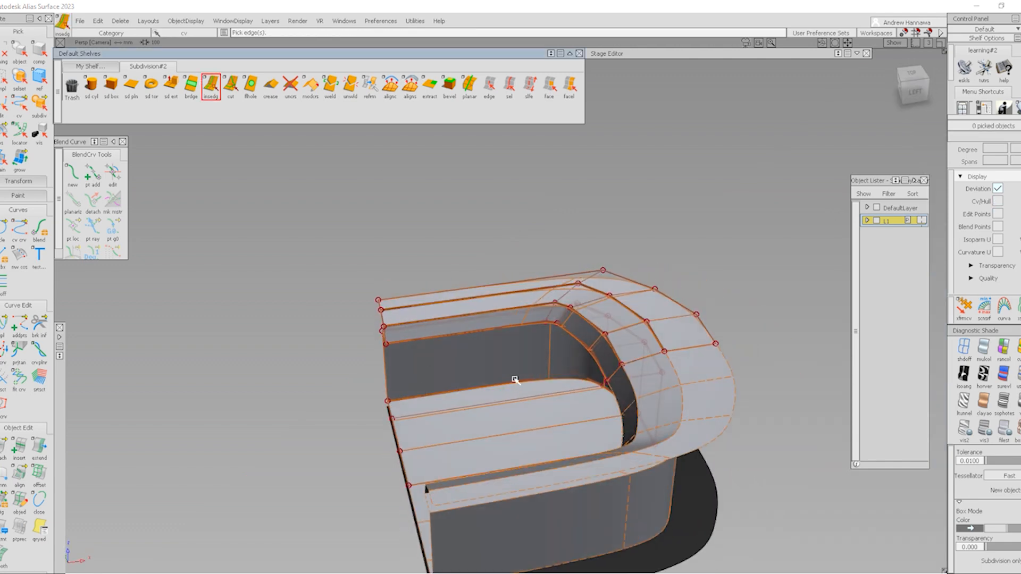
mouse_move(405, 325)
mouse_down()
mouse_move(421, 323)
mouse_move(390, 323)
mouse_up()
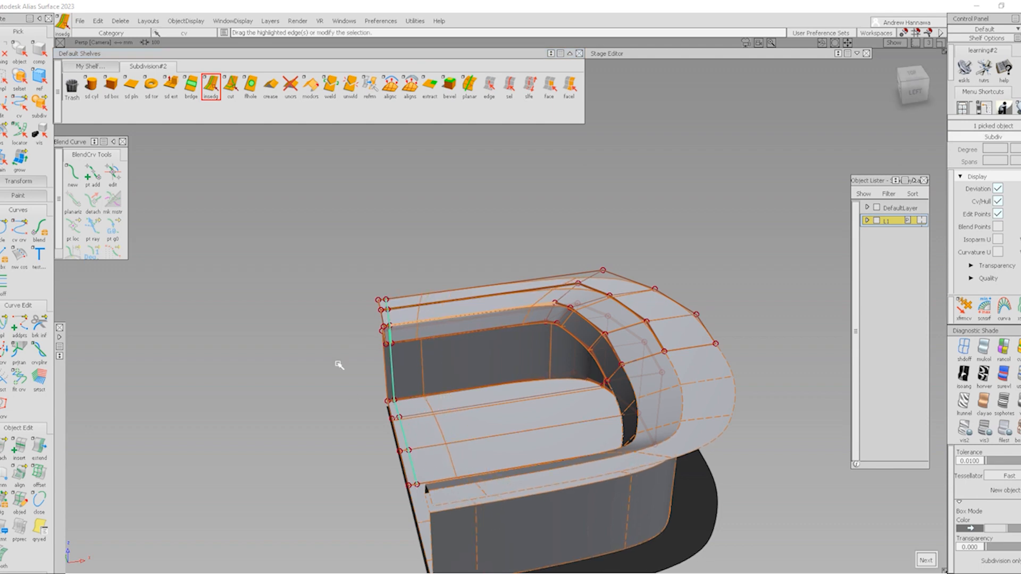
ctrl+shift+middle_drag(356, 400, 357, 373)
drag(298, 410, 409, 361)
Step: Delete the sloped inner top face and the narrow face beneath it on the armrest's front section
click(548, 85)
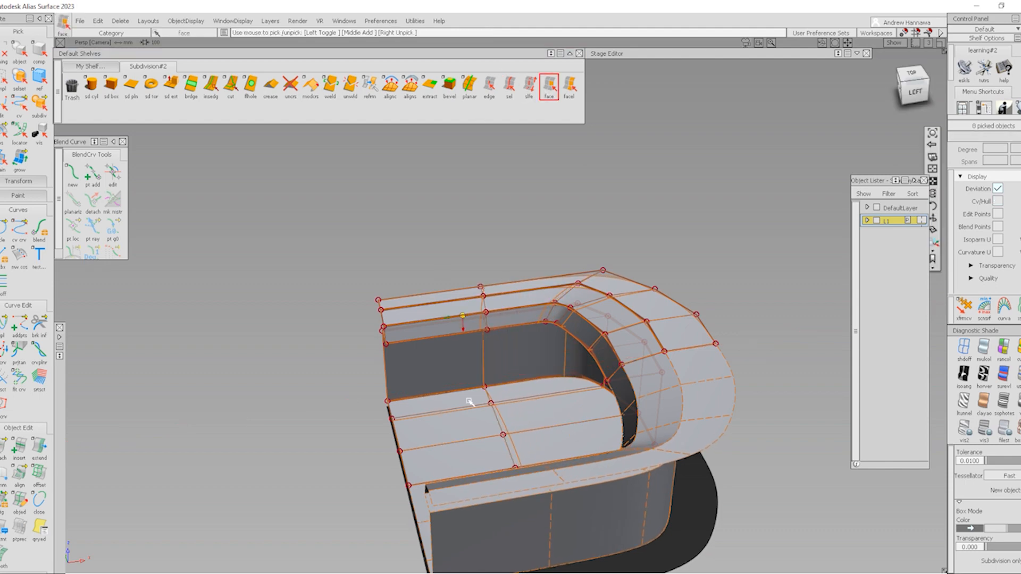
scroll(460, 367, up, 5)
click(464, 315)
key(Delete)
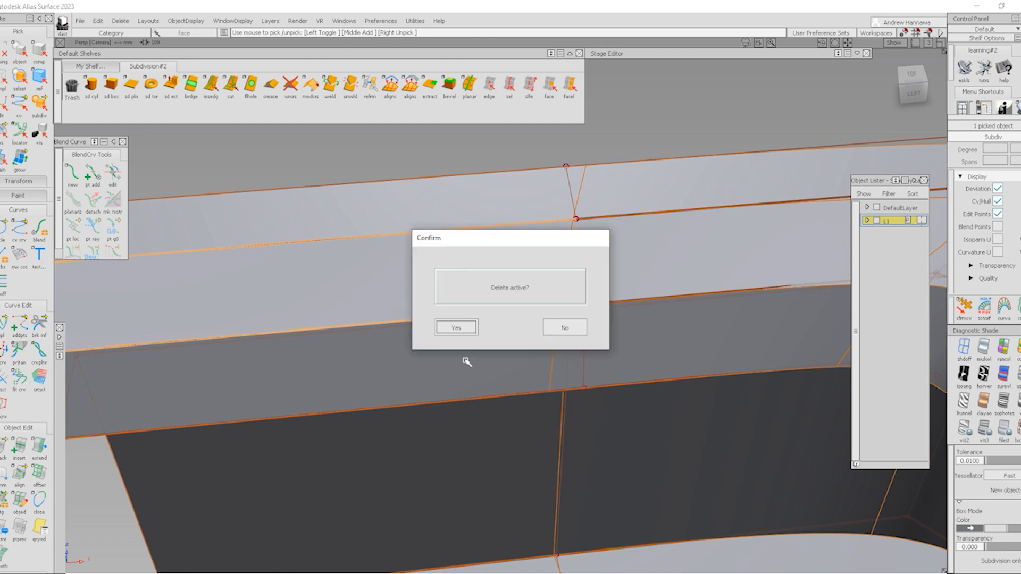
key(Return)
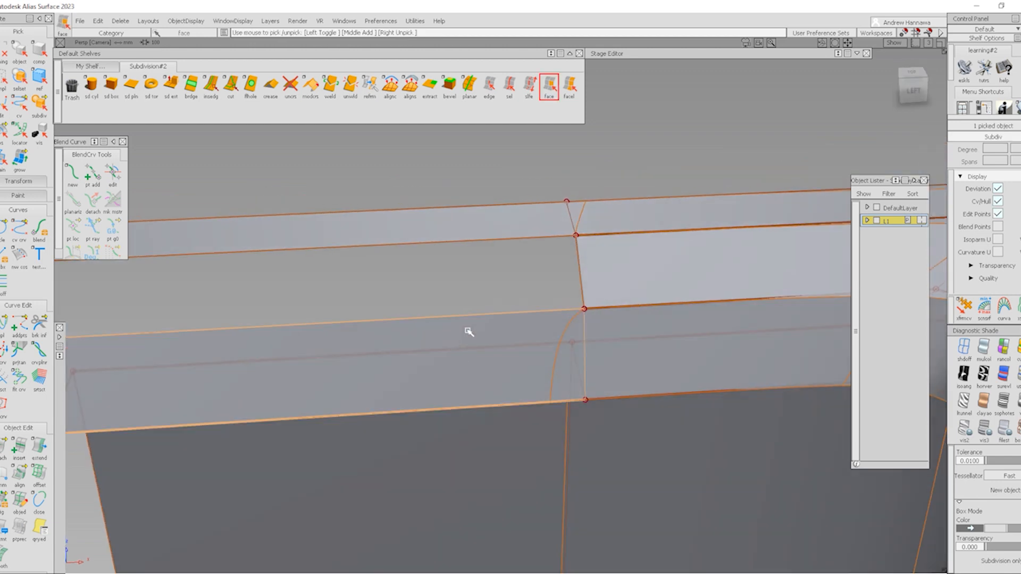
click(498, 406)
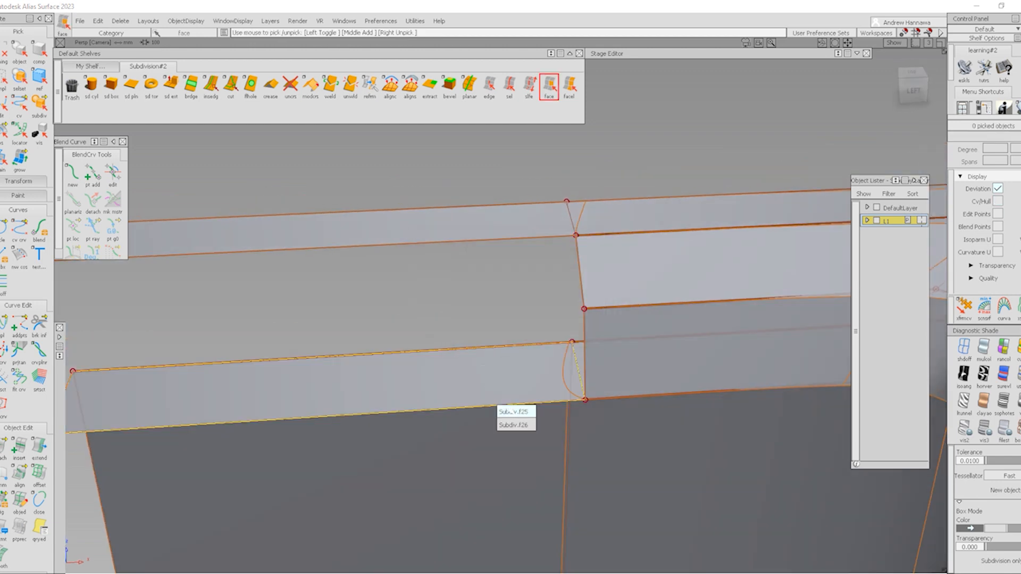
click(509, 415)
key(Delete)
key(Return)
Step: Bridge the four open boundary edges around the armrest gap to close it with new faces
alt+shift+right_drag(505, 400, 528, 362)
alt+shift+drag(528, 362, 605, 356)
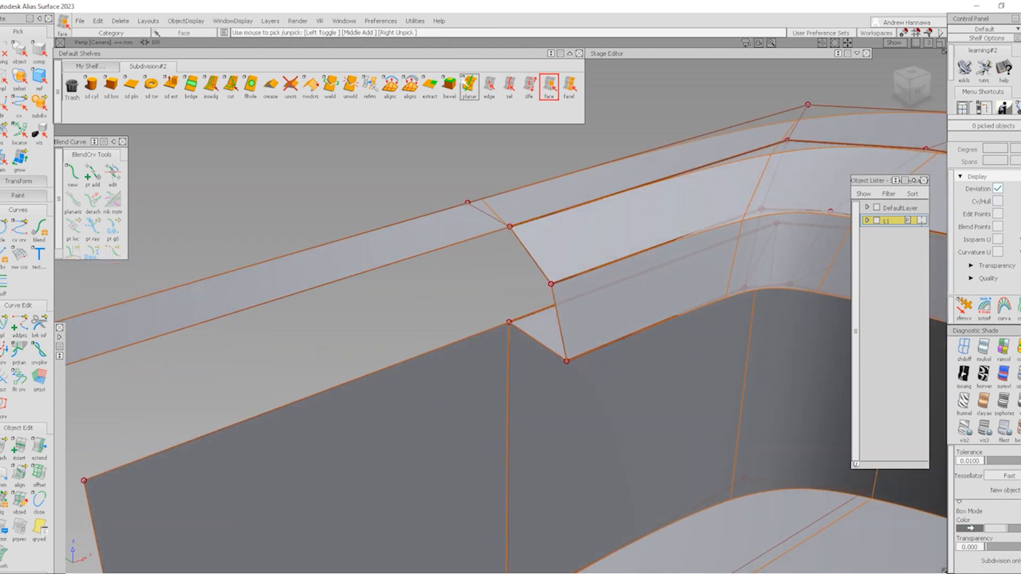
click(490, 91)
click(418, 378)
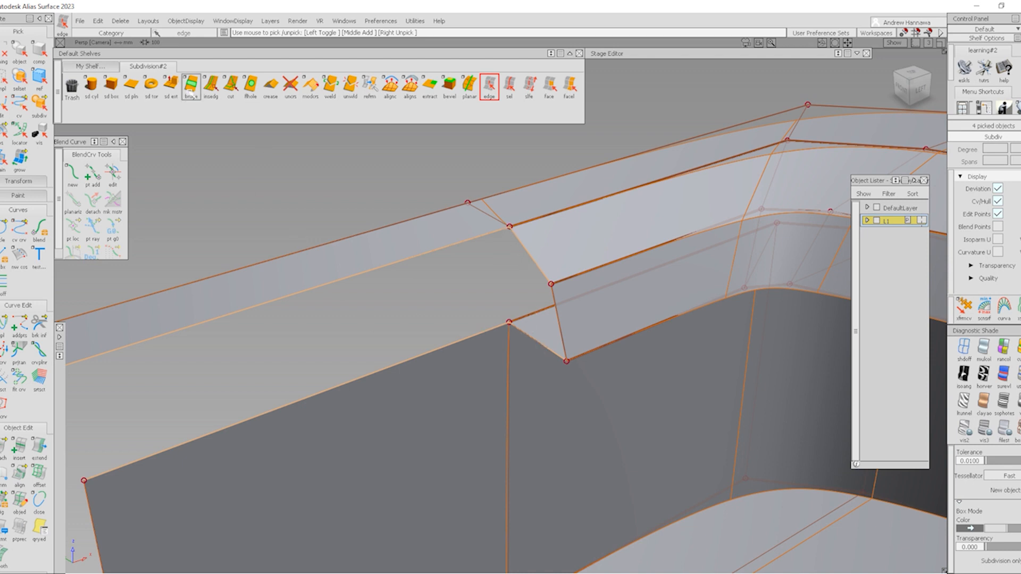
click(190, 88)
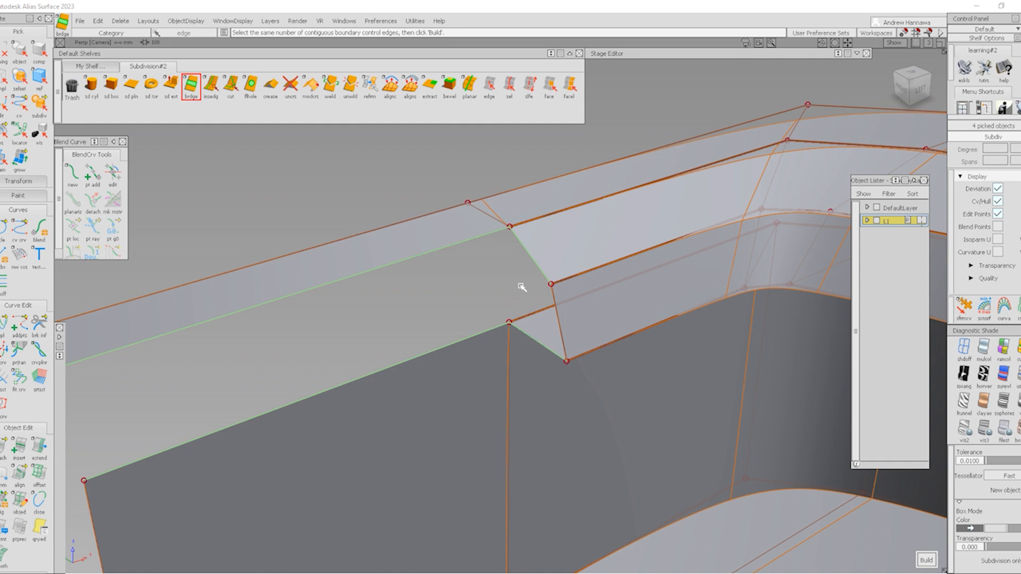
key(space)
ctrl+shift+drag(524, 201, 492, 48)
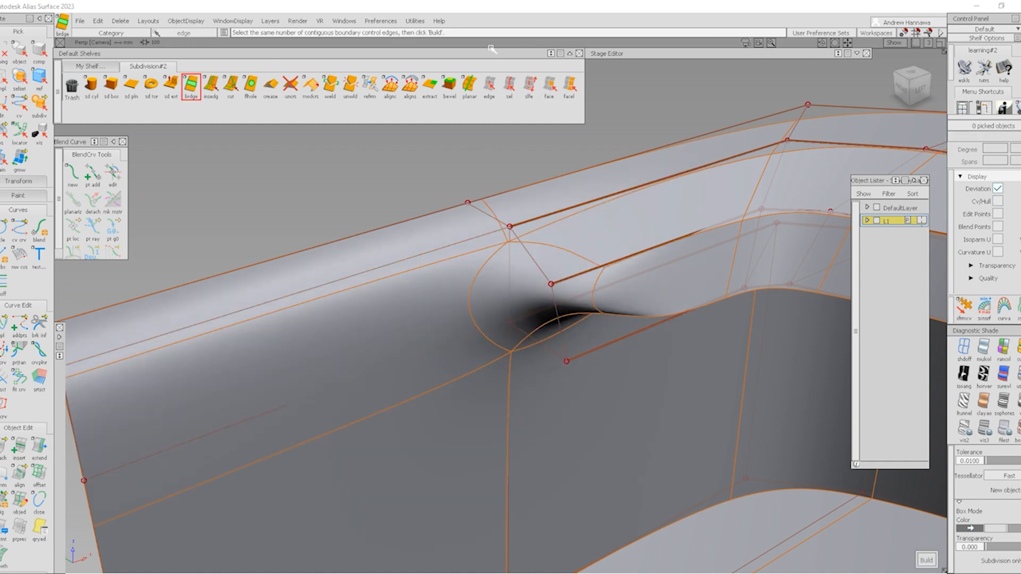
Step: Move the inserted loop's CVs on the armrest and adjoining seat edge toward the open front end
click(490, 86)
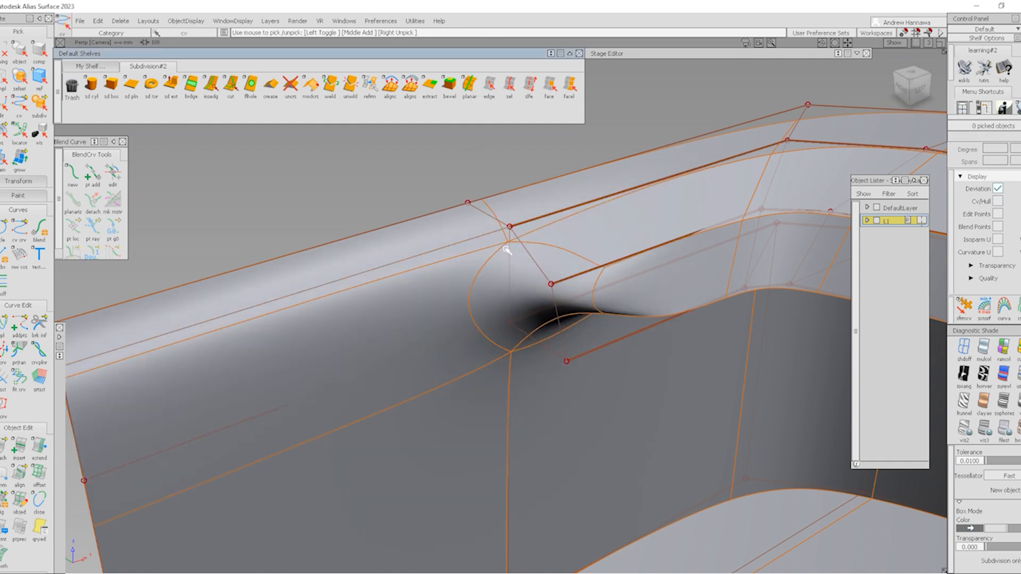
drag(523, 365, 523, 365)
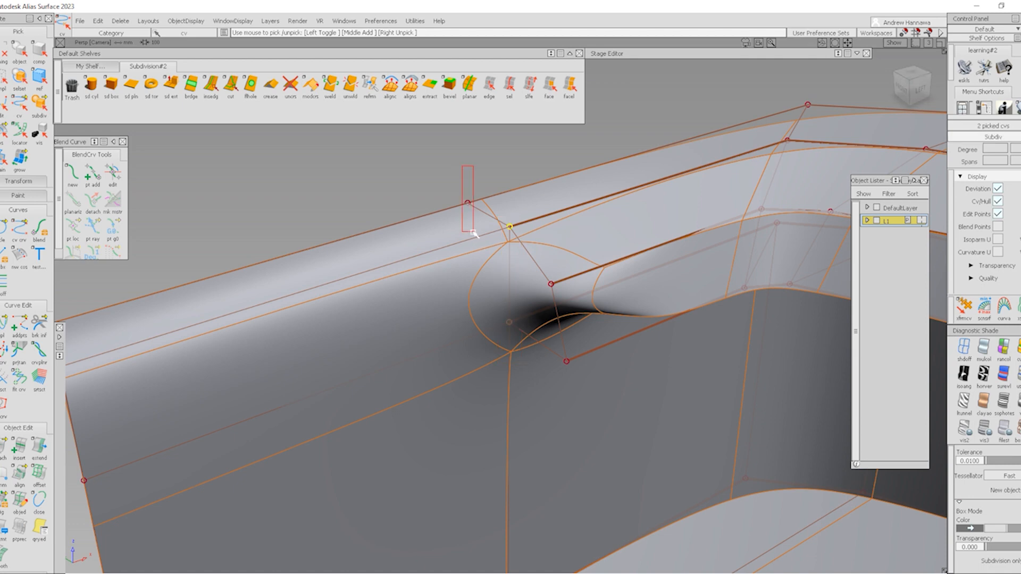
drag(473, 233, 474, 234)
alt+shift+middle_drag(496, 360, 520, 278)
drag(492, 477, 582, 544)
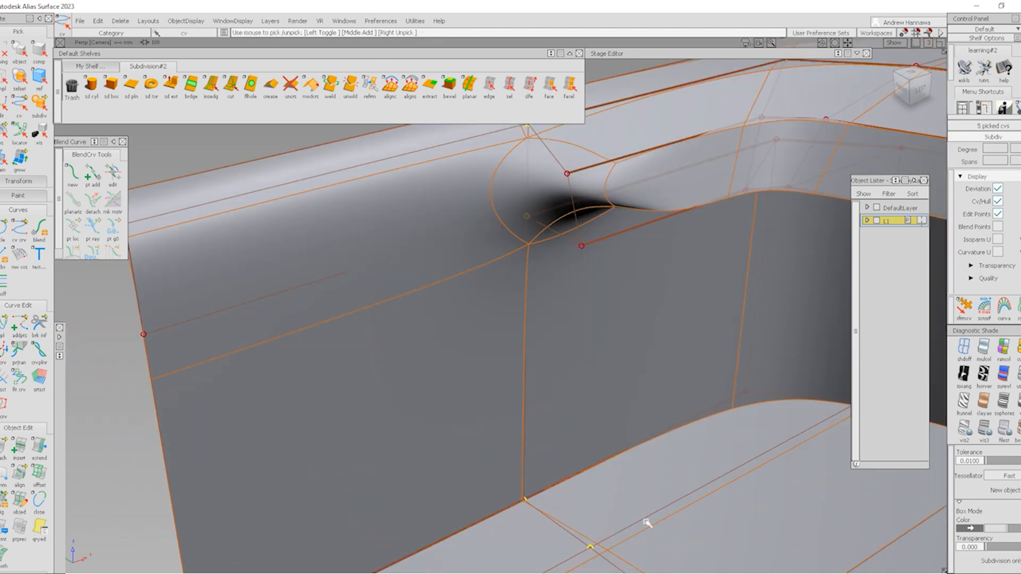
alt+shift+right_drag(646, 523, 601, 337)
mouse_move(601, 337)
mouse_down()
mouse_move(548, 387)
mouse_move(596, 280)
mouse_up()
Step: Crease the short vertical edge where the back's inner ledge ends at the armrest
click(487, 91)
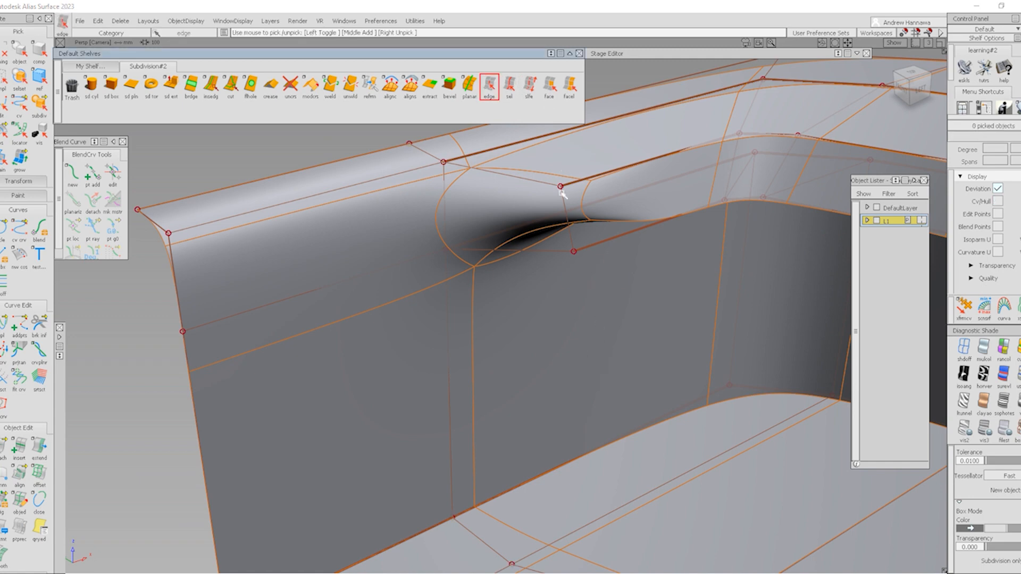
click(562, 195)
alt+shift+drag(304, 211, 360, 301)
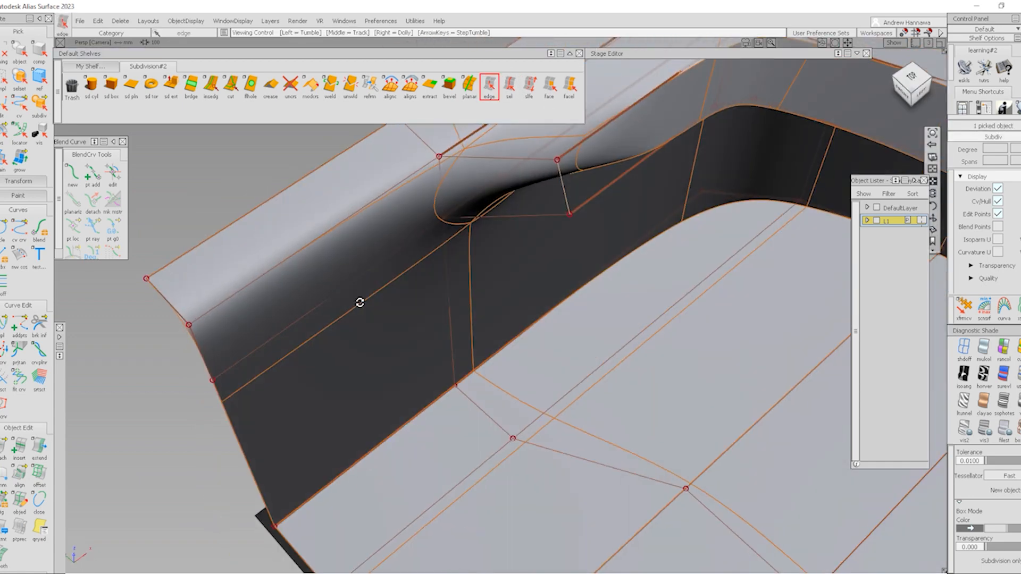
click(271, 87)
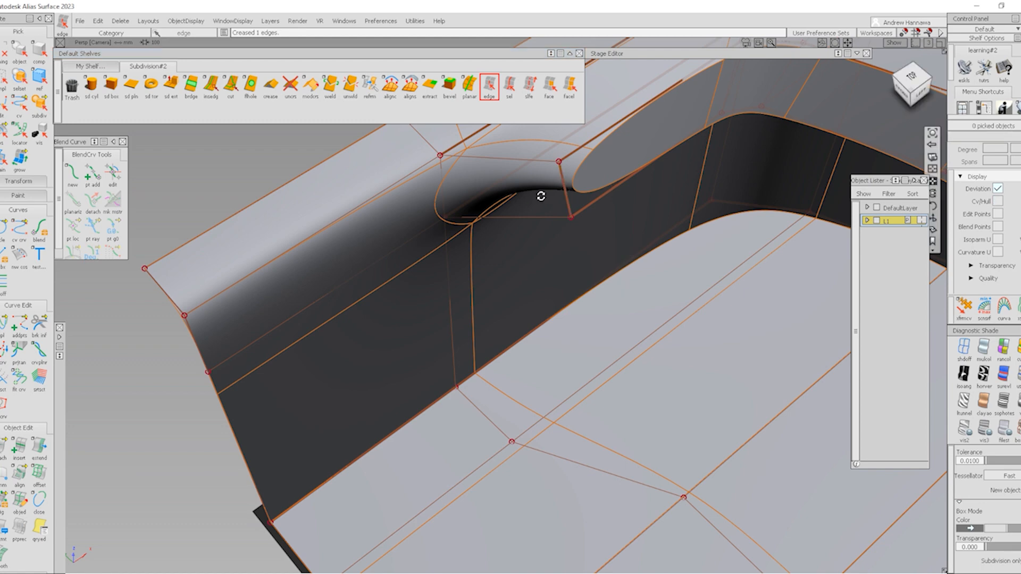
alt+shift+click(541, 196)
alt+shift+right_drag(541, 196, 426, 210)
mouse_move(426, 210)
alt+shift+mouse_down()
mouse_move(546, 216)
mouse_move(596, 250)
alt+shift+mouse_up()
ctrl+shift+drag(631, 289, 614, 178)
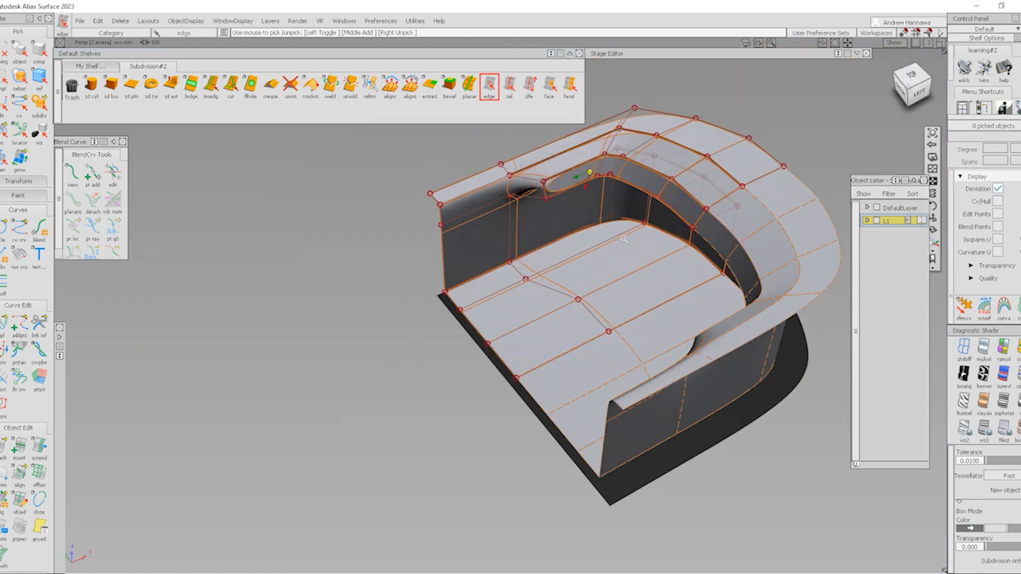
Step: Raise the CVs along the lower edge of the back's inner ledge, and adjust the CVs at its end and corner
alt+shift+right_drag(588, 171, 467, 234)
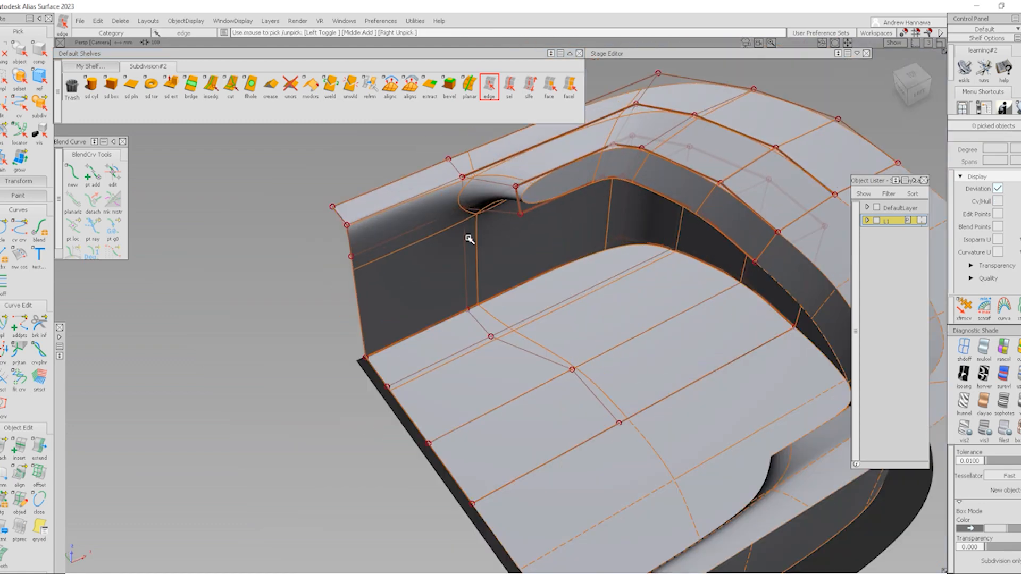
click(521, 214)
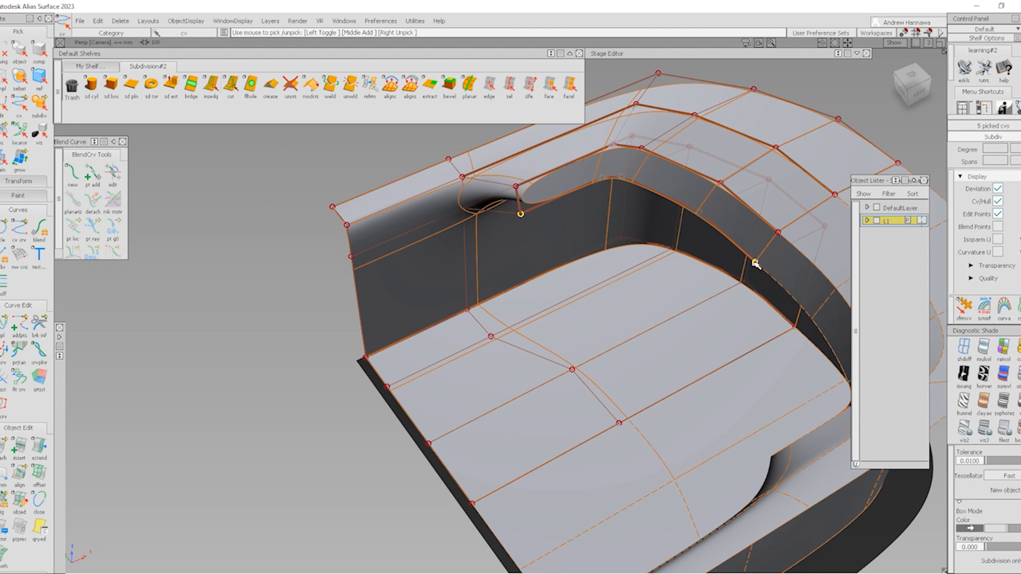
ctrl+shift+middle_drag(698, 285, 698, 284)
right_drag(707, 299, 706, 290)
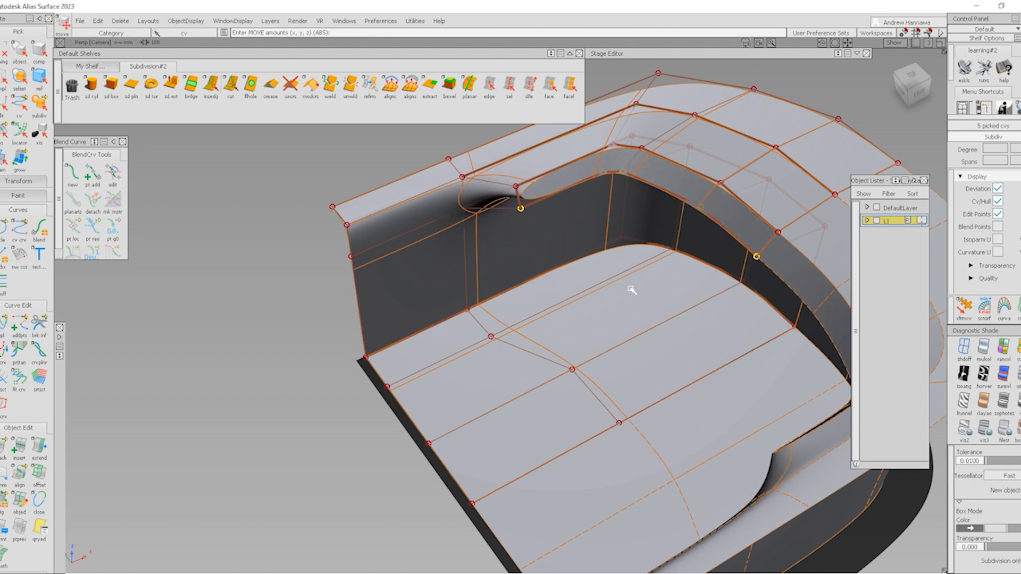
ctrl+shift+drag(632, 289, 617, 261)
ctrl+shift+drag(521, 199, 520, 203)
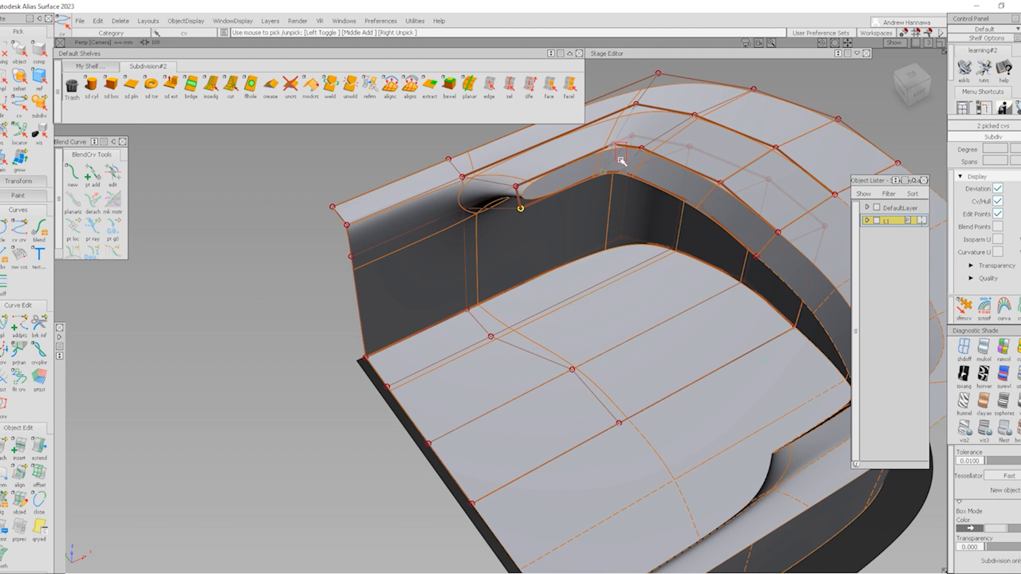
ctrl+shift+middle_drag(564, 271, 552, 217)
ctrl+shift+drag(537, 295, 523, 215)
Step: Insert an edge loop across the body just behind the end of the inner ledge
alt+shift+drag(590, 234, 447, 208)
click(211, 85)
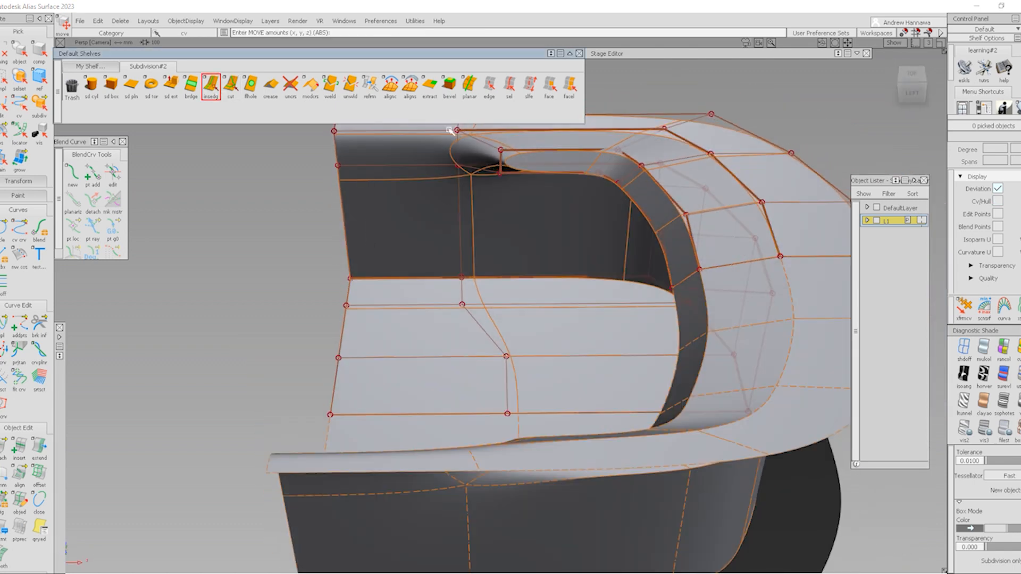
click(515, 151)
mouse_move(516, 150)
mouse_down()
mouse_move(502, 160)
mouse_move(548, 243)
mouse_up()
mouse_move(513, 166)
ctrl+shift+mouse_down()
mouse_move(574, 212)
mouse_move(670, 197)
mouse_move(750, 111)
ctrl+shift+mouse_up()
Step: Move the three lower CVs at the ledge's end along positive Y by about 41
alt+shift+right_drag(750, 112, 627, 207)
alt+shift+middle_drag(496, 238, 456, 273)
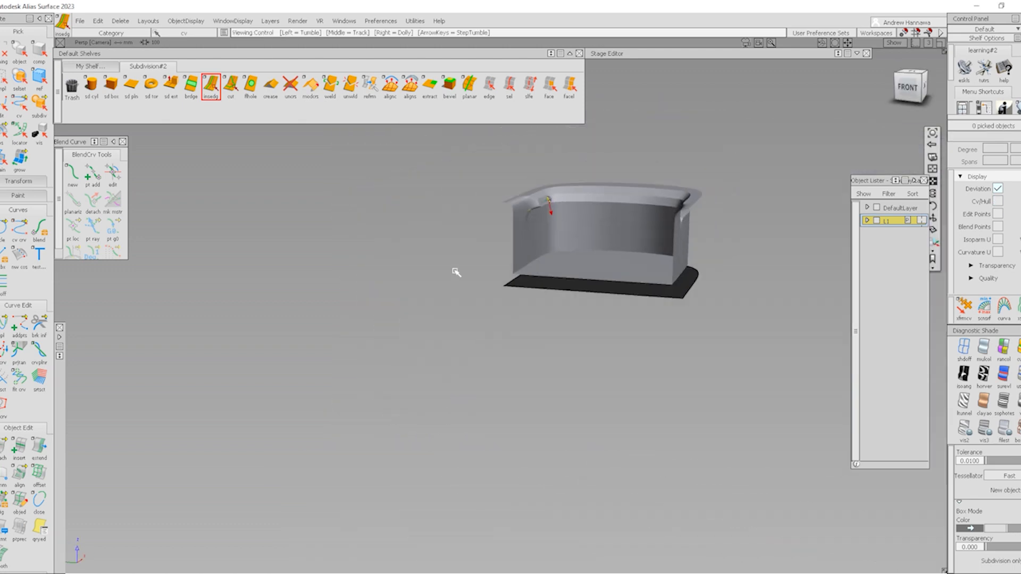
alt+shift+drag(455, 273, 575, 296)
ctrl+shift+right_drag(535, 201, 646, 351)
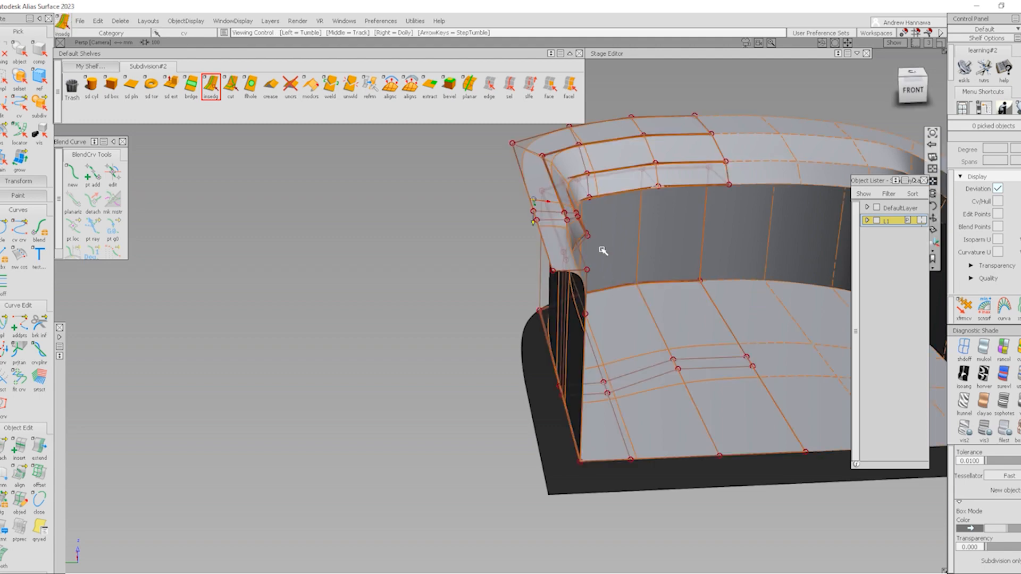
alt+shift+right_drag(587, 230, 633, 290)
alt+shift+middle_drag(632, 290, 547, 253)
ctrl+shift+drag(547, 253, 533, 179)
mouse_move(517, 139)
mouse_down()
mouse_move(536, 262)
mouse_move(552, 287)
mouse_up()
ctrl+shift+middle_drag(565, 362, 557, 268)
middle_drag(560, 305, 544, 323)
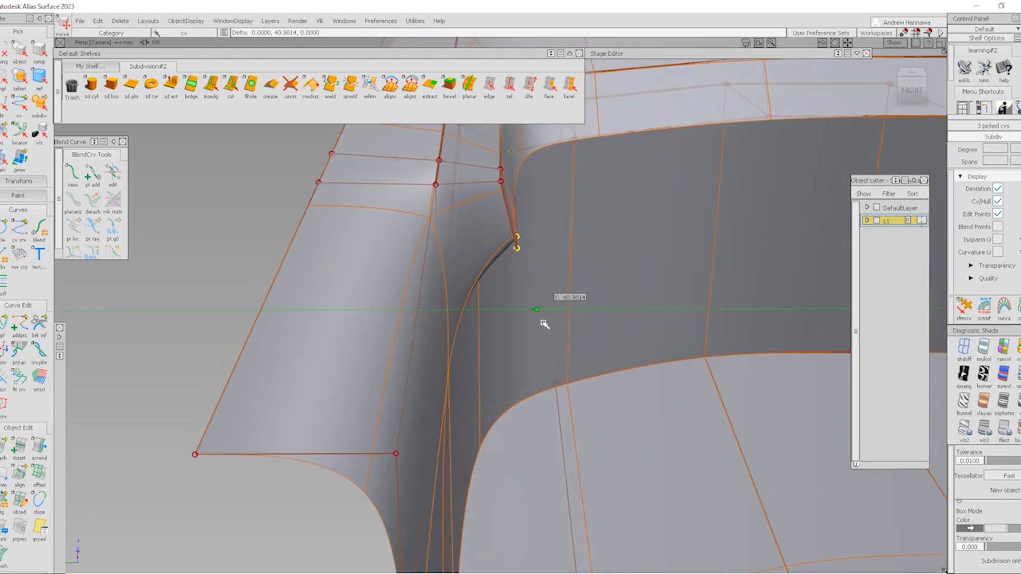
ctrl+shift+drag(538, 331, 486, 283)
Step: Examine the transition between the armrest and the inner ledge from the front and from below
mouse_move(485, 282)
ctrl+shift+right_down()
mouse_move(636, 189)
mouse_move(542, 208)
ctrl+shift+right_up()
alt+shift+drag(543, 208, 468, 238)
ctrl+shift+right_drag(665, 339, 571, 257)
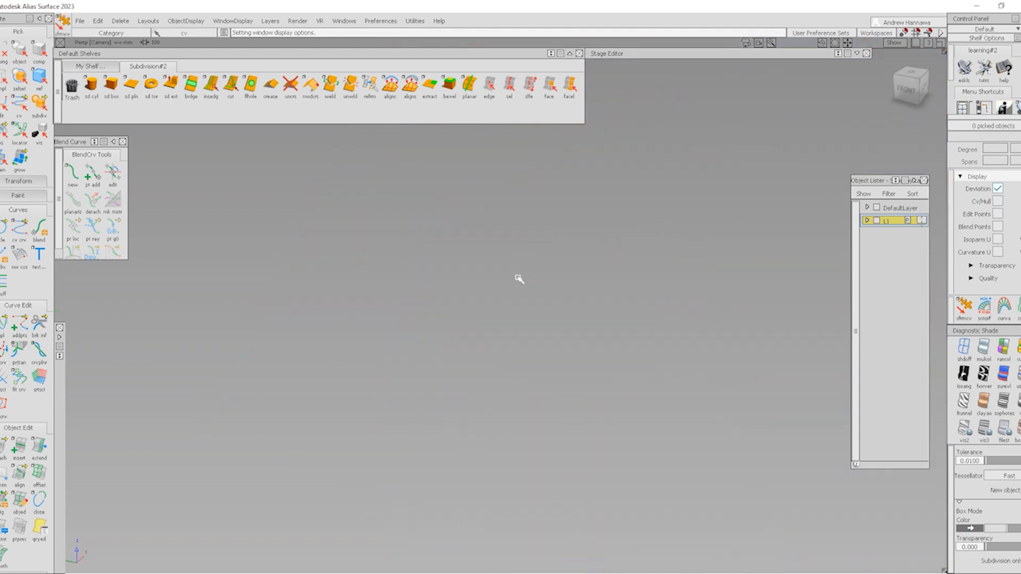
ctrl+shift+right_drag(519, 278, 622, 219)
alt+shift+click(556, 216)
mouse_move(622, 219)
alt+shift+mouse_down()
mouse_move(285, 223)
mouse_move(468, 284)
alt+shift+mouse_up()
ctrl+shift+right_drag(479, 291, 414, 242)
alt+shift+click(284, 214)
mouse_move(283, 214)
alt+shift+right_down()
mouse_move(372, 272)
mouse_move(495, 255)
alt+shift+right_up()
mouse_move(495, 256)
alt+shift+mouse_down()
mouse_move(422, 167)
mouse_move(439, 144)
alt+shift+mouse_up()
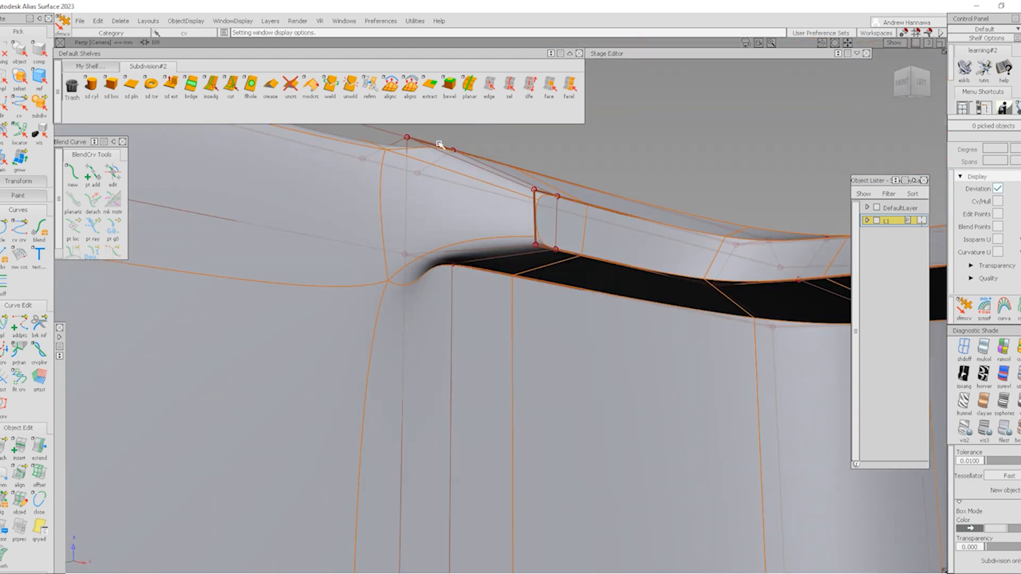
Step: Uncrease the edge loop on the inner wall directly beneath the ledge
click(514, 95)
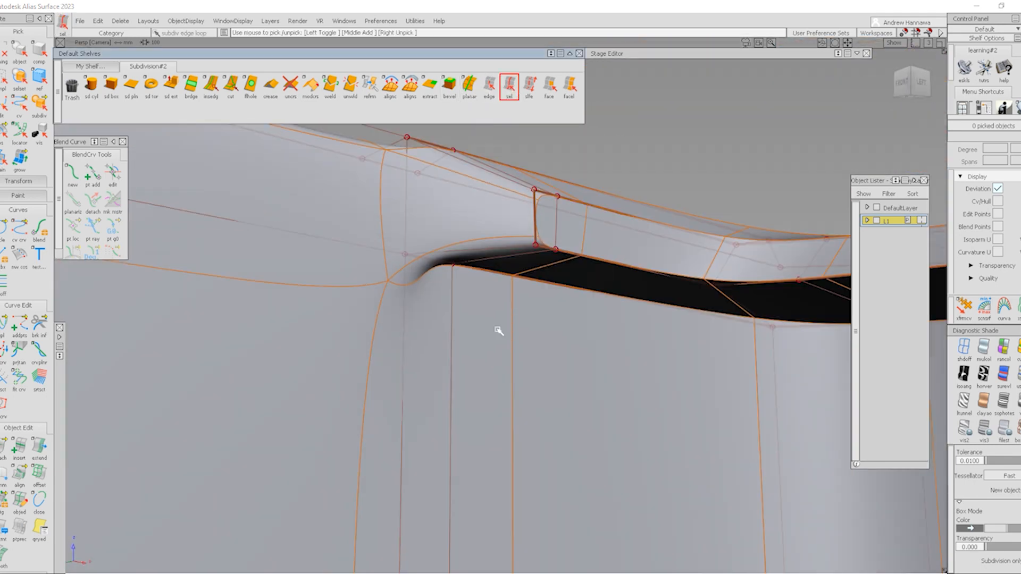
click(492, 263)
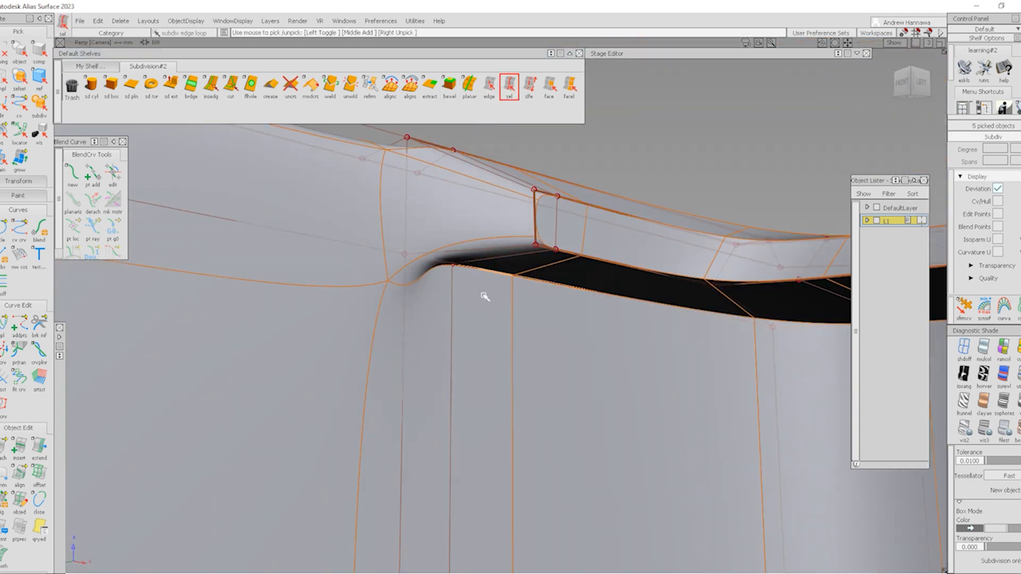
click(290, 85)
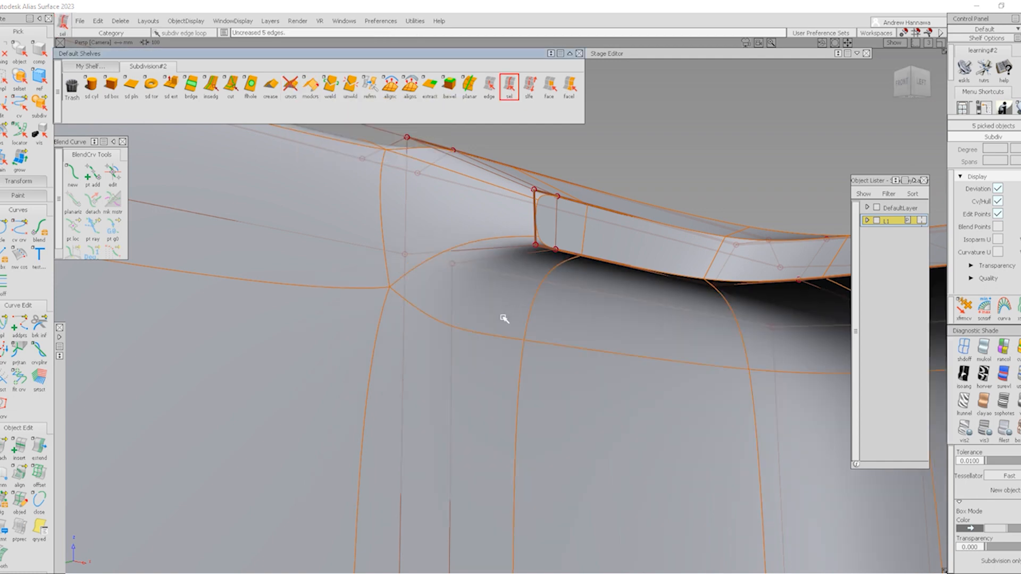
Step: Insert an edge loop around the inner wall just beneath the edge below the ledge
click(1016, 429)
ctrl+shift+drag(515, 438, 506, 363)
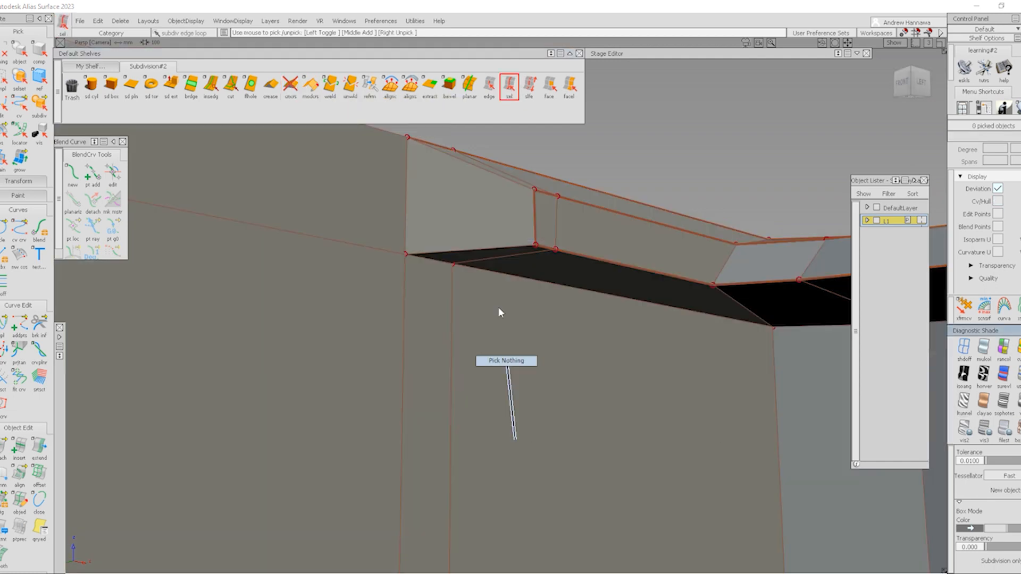
click(211, 85)
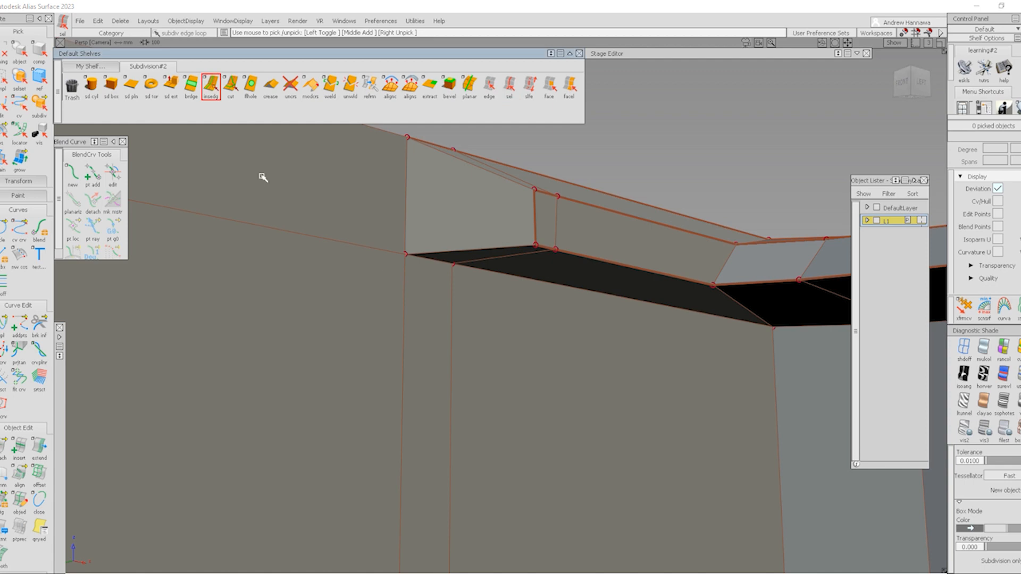
click(452, 273)
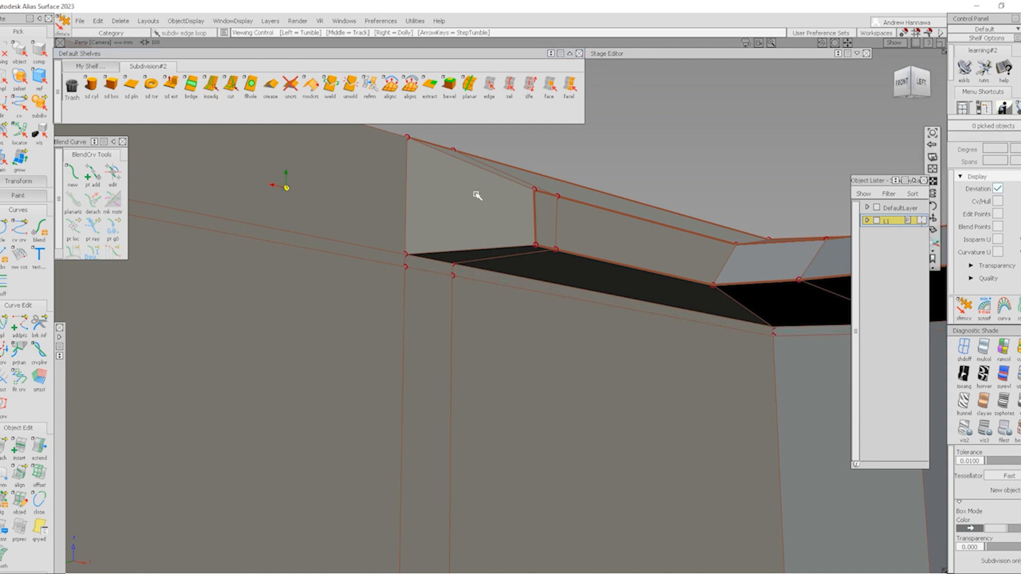
alt+shift+drag(477, 196, 397, 269)
key(3)
Step: Insert an edge loop just outside the creased edge that runs along the inner side of the top rim
key(alt+m)
alt+shift+right_drag(486, 175, 500, 298)
mouse_move(500, 298)
alt+shift+middle_down()
mouse_move(464, 295)
mouse_move(467, 340)
alt+shift+middle_up()
alt+shift+right_drag(334, 233, 362, 250)
alt+shift+drag(361, 250, 404, 298)
ctrl+shift+right_drag(513, 314, 467, 240)
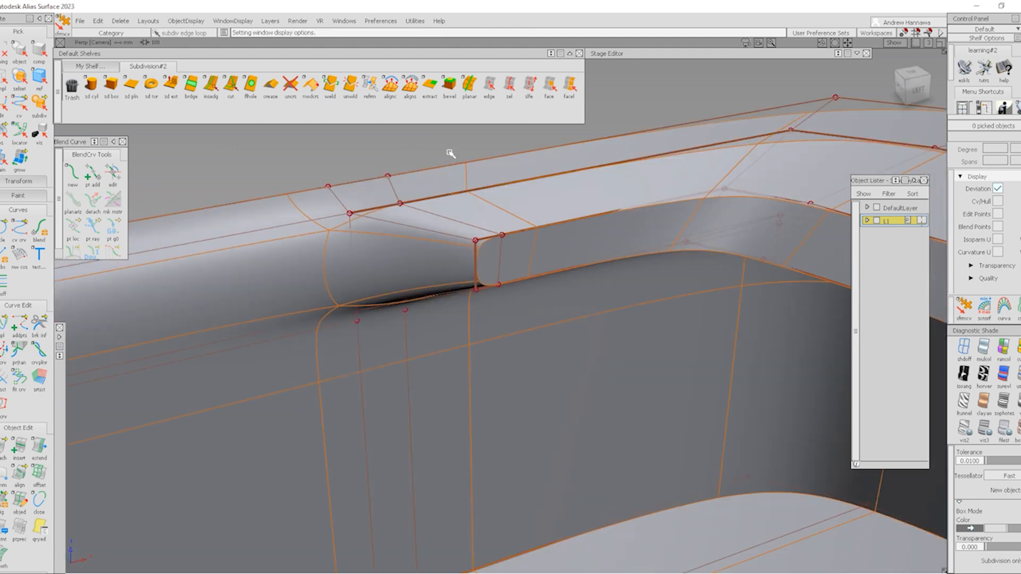
click(211, 85)
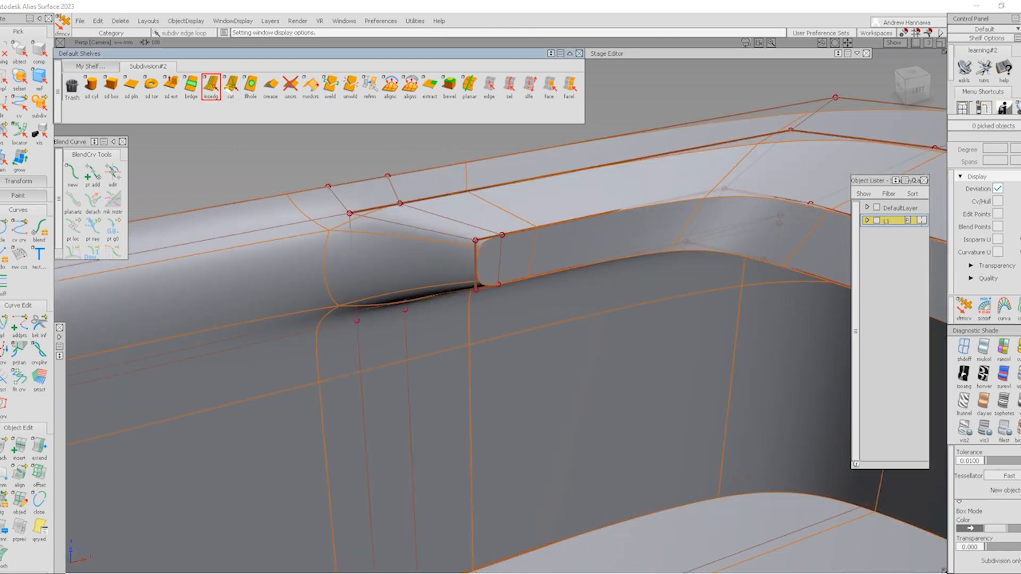
click(347, 211)
key(space)
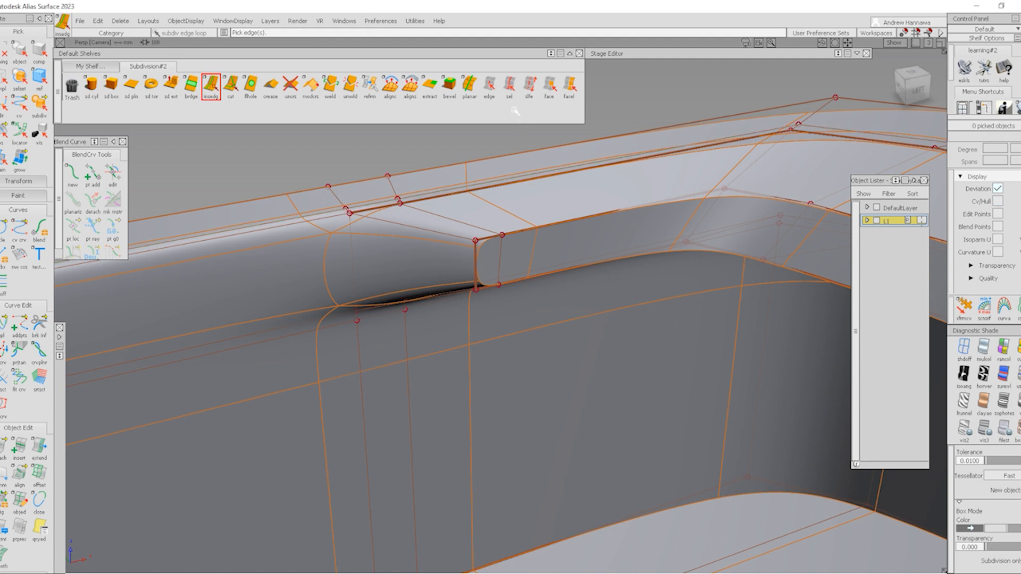
Step: Uncrease the original edge loop along the inner side of the top rim
click(510, 89)
click(435, 198)
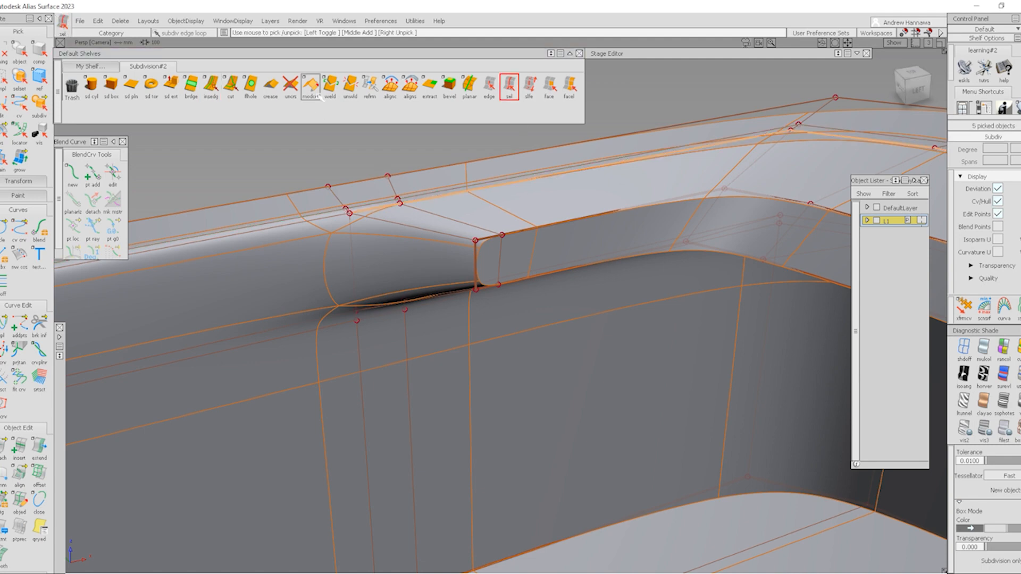
click(291, 86)
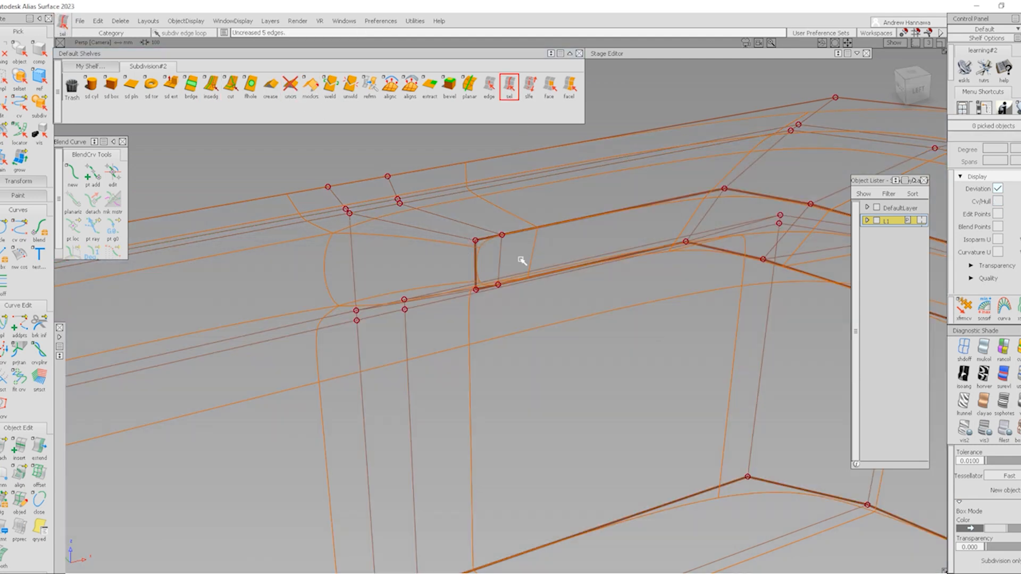
Step: Insert two edge loops along the ledge's inner face, dividing it lengthwise into three bands
mouse_move(521, 227)
alt+shift+mouse_down()
mouse_move(368, 285)
mouse_move(481, 230)
mouse_move(508, 237)
alt+shift+mouse_up()
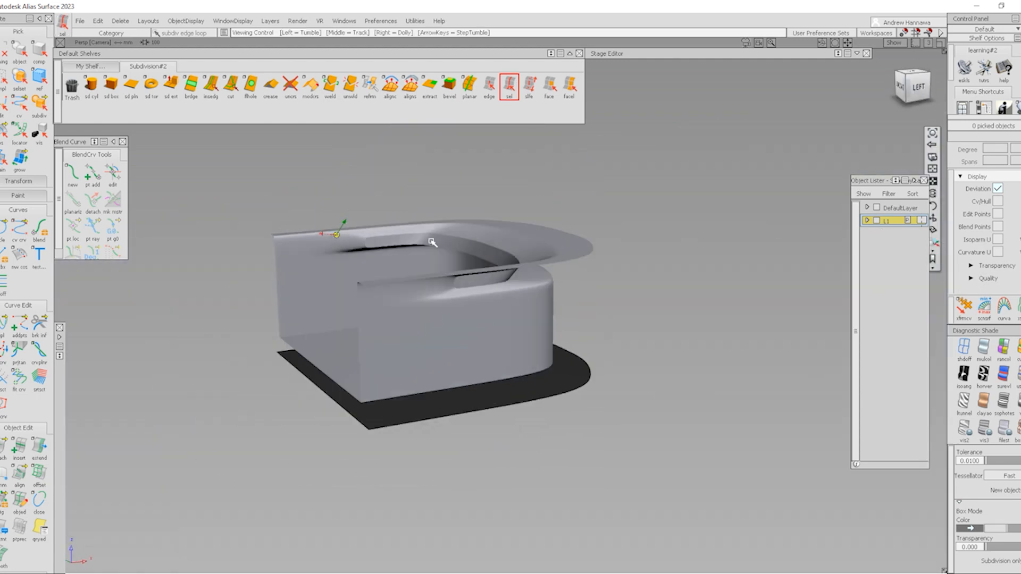
alt+shift+right_drag(428, 244, 449, 259)
alt+shift+drag(449, 259, 480, 282)
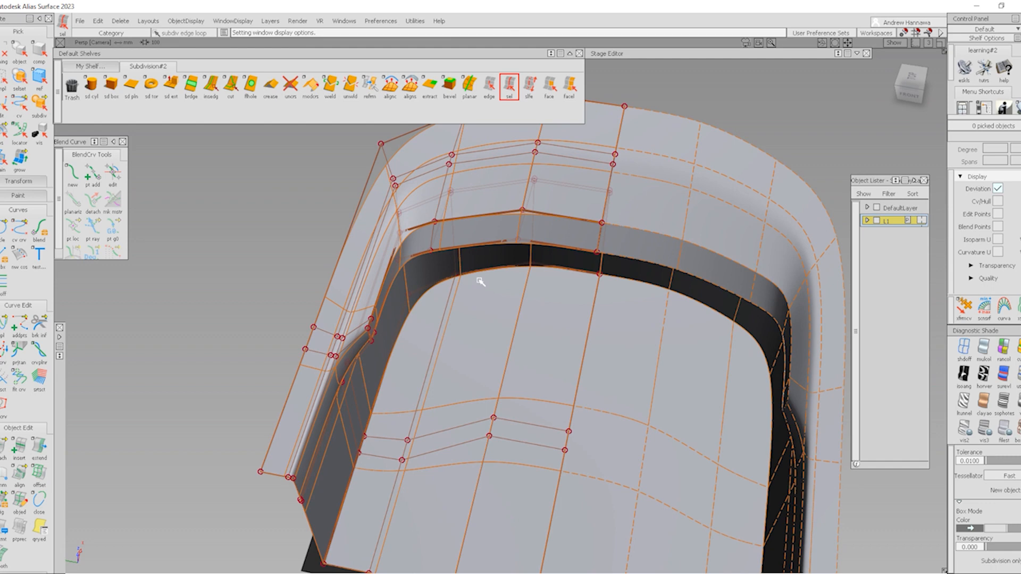
click(213, 87)
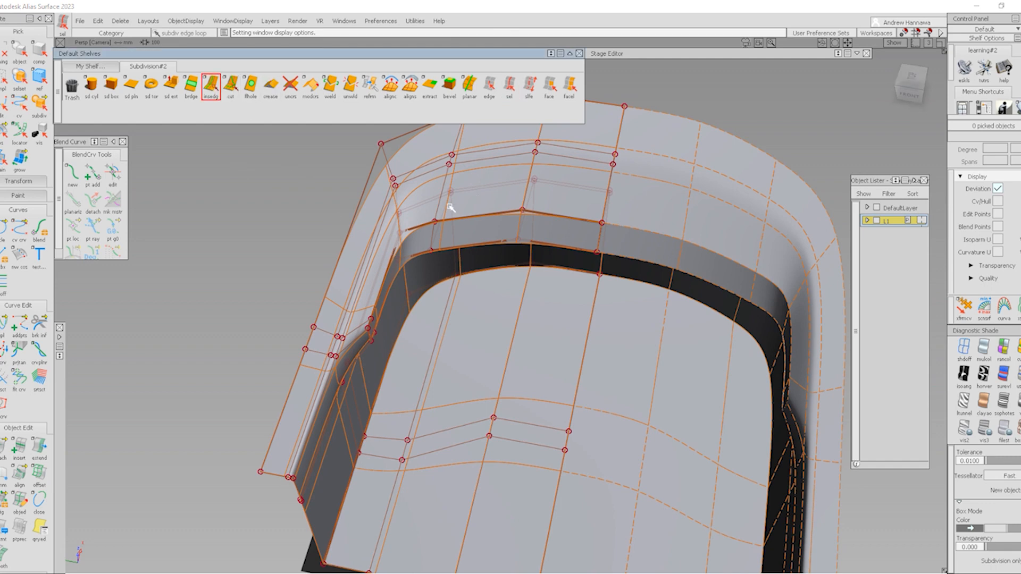
mouse_move(454, 226)
alt+shift+right_down()
mouse_move(504, 303)
mouse_move(535, 298)
alt+shift+right_up()
alt+shift+drag(534, 298, 509, 228)
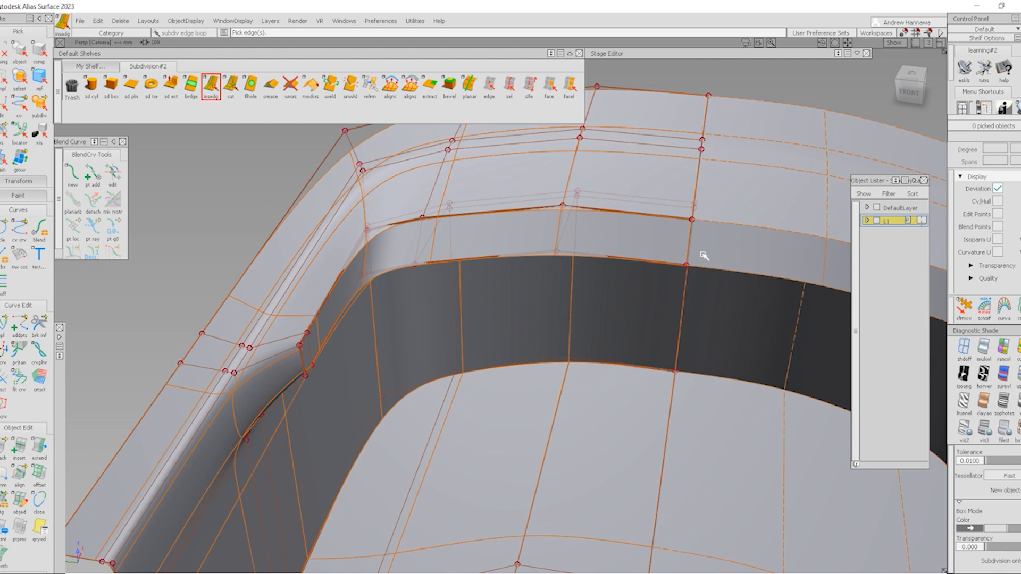
click(689, 236)
click(691, 237)
alt+shift+drag(690, 237, 690, 253)
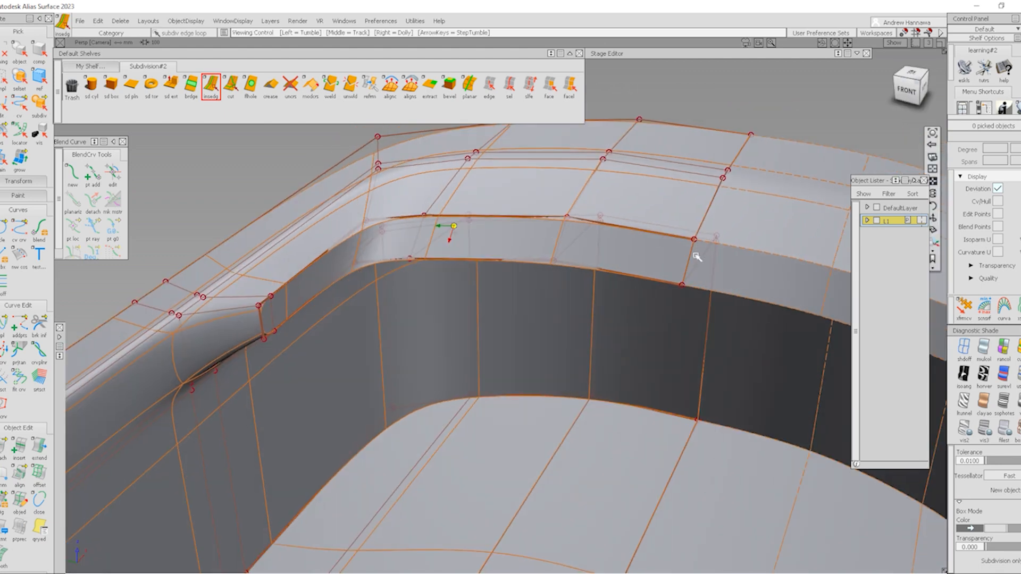
click(691, 253)
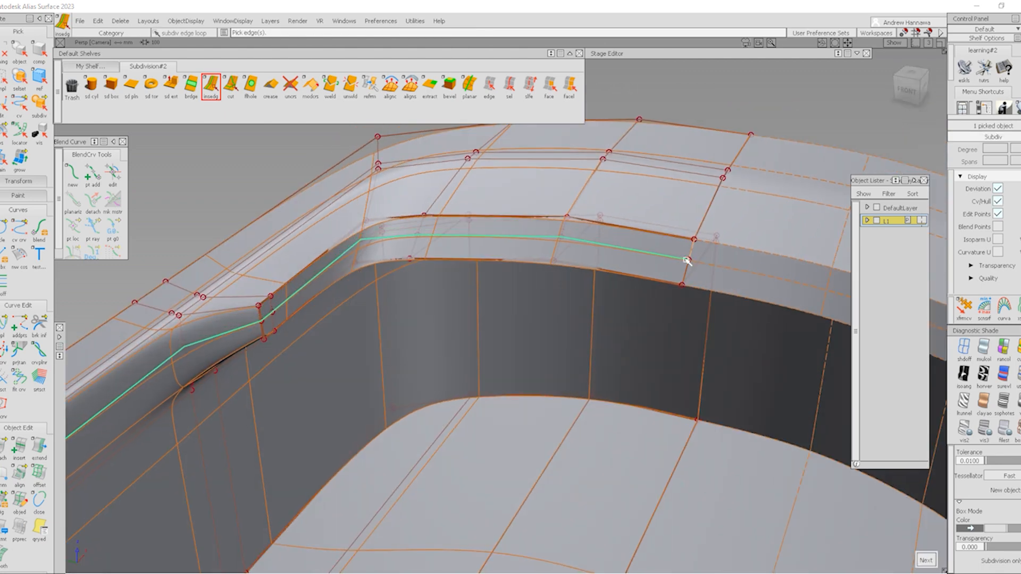
drag(688, 260, 691, 257)
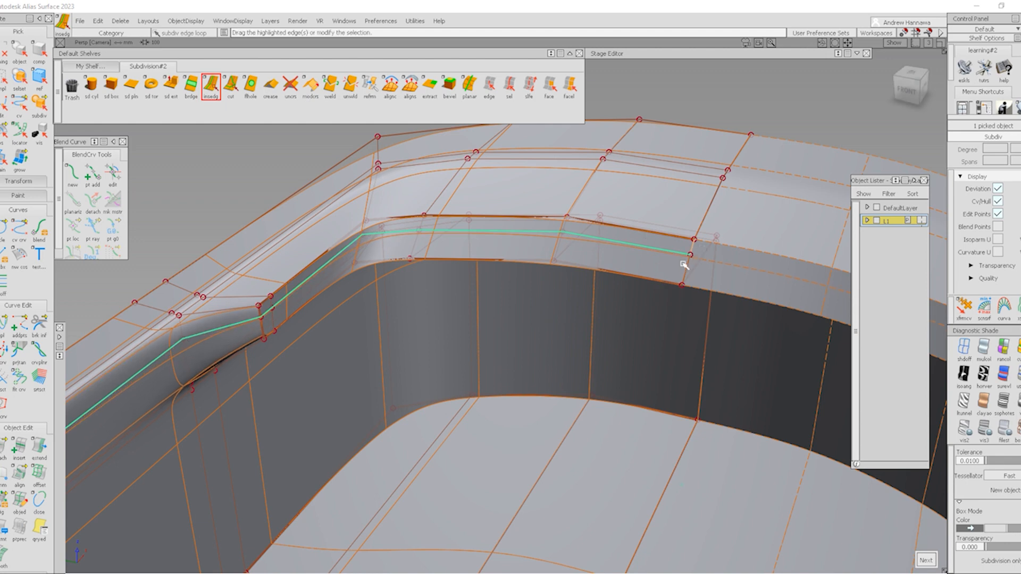
drag(685, 265, 686, 268)
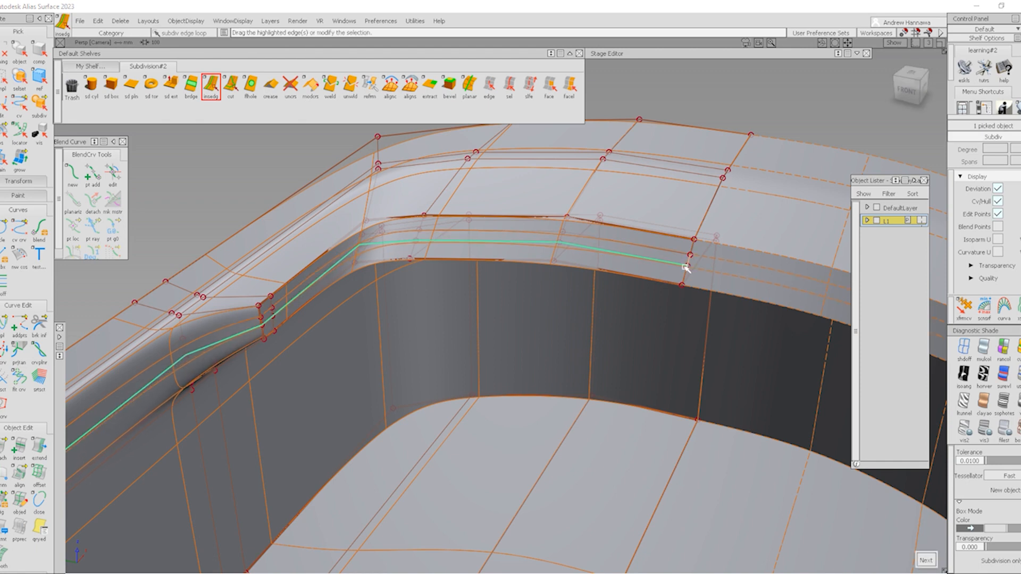
Step: Extrude the middle face band of the ledge backward along X, from the symmetry plane to near the ledge's end, forming a groove
alt+shift+drag(380, 292, 320, 308)
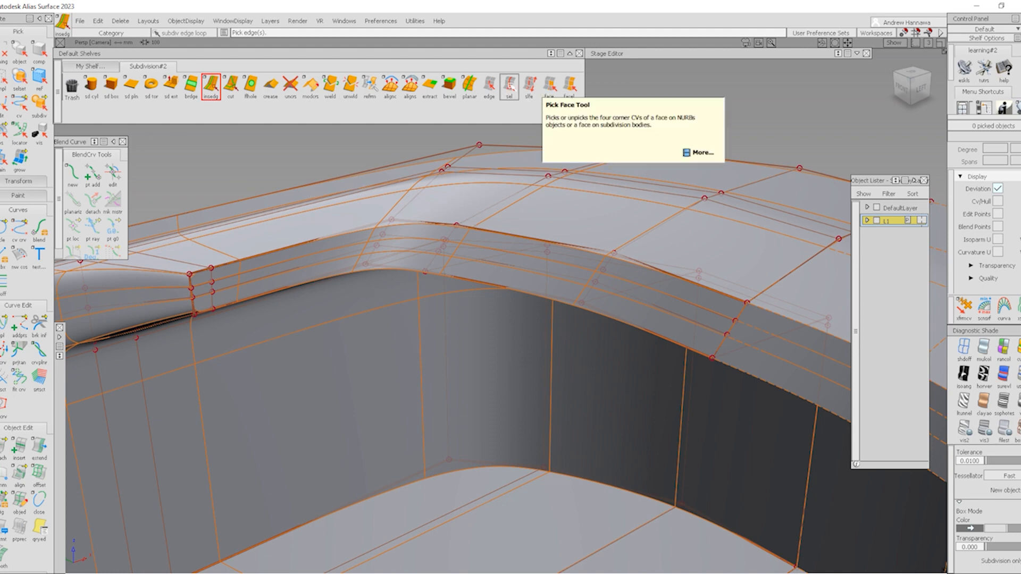
click(549, 86)
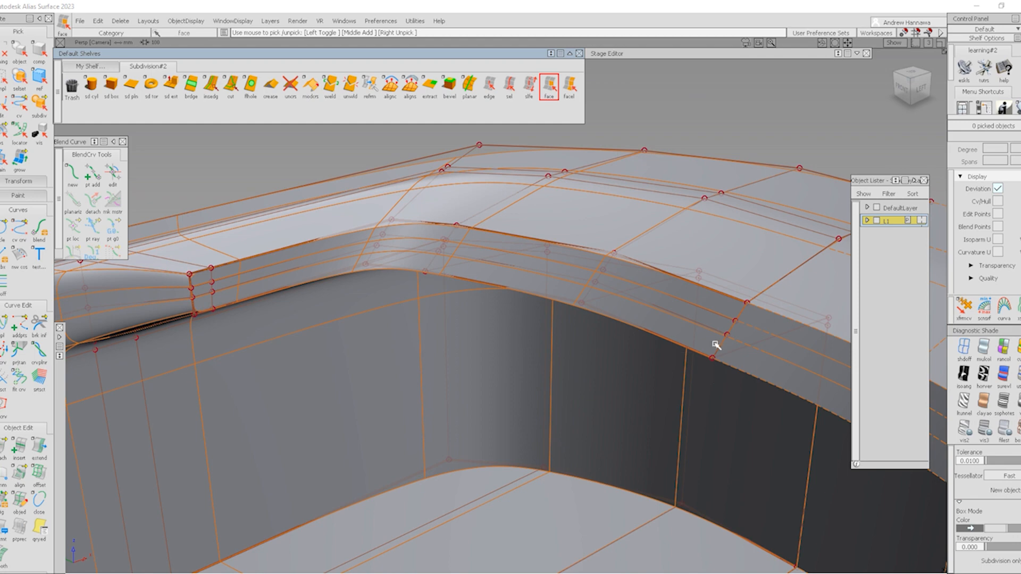
click(662, 299)
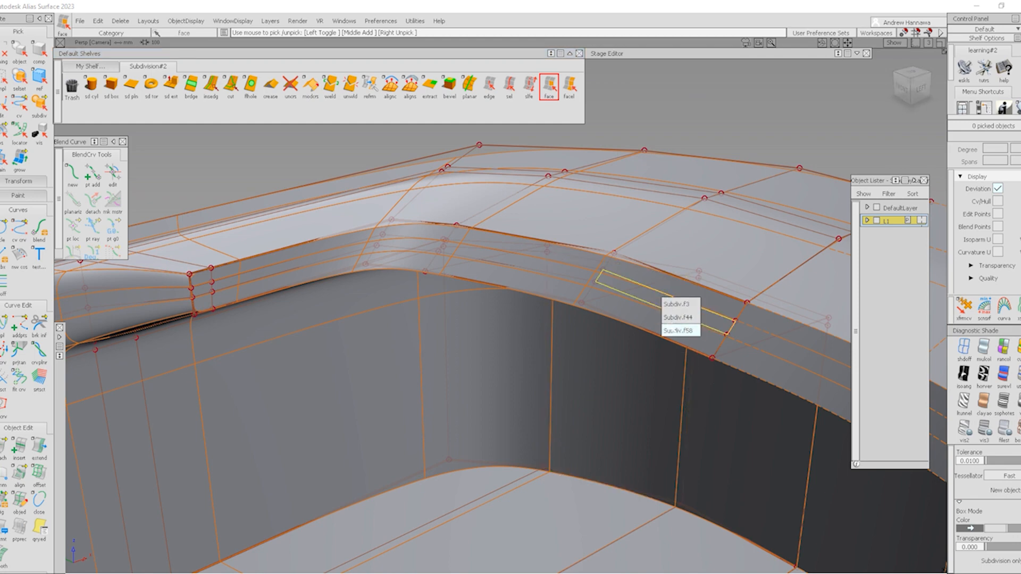
click(672, 330)
click(1019, 429)
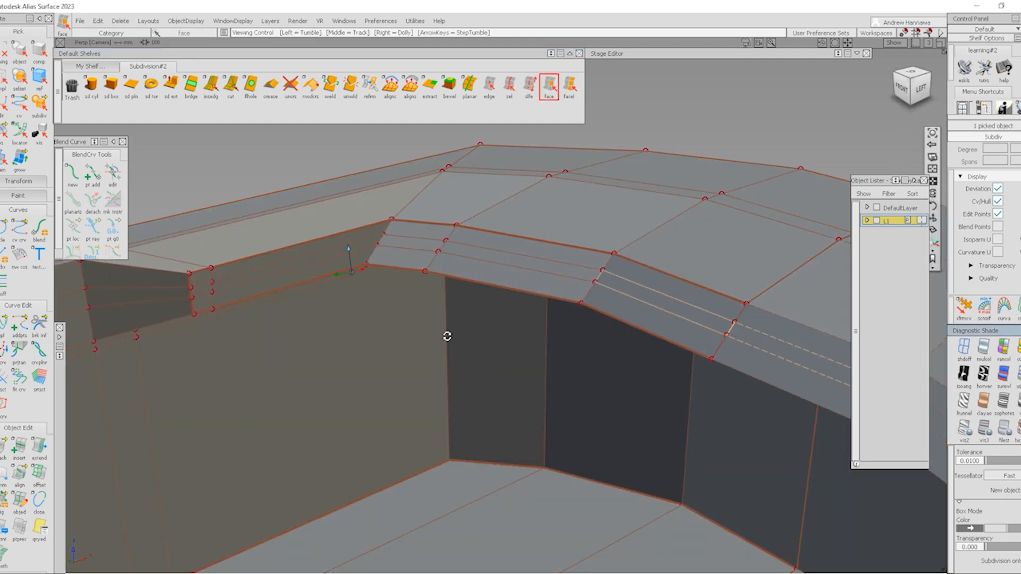
alt+shift+drag(447, 336, 592, 304)
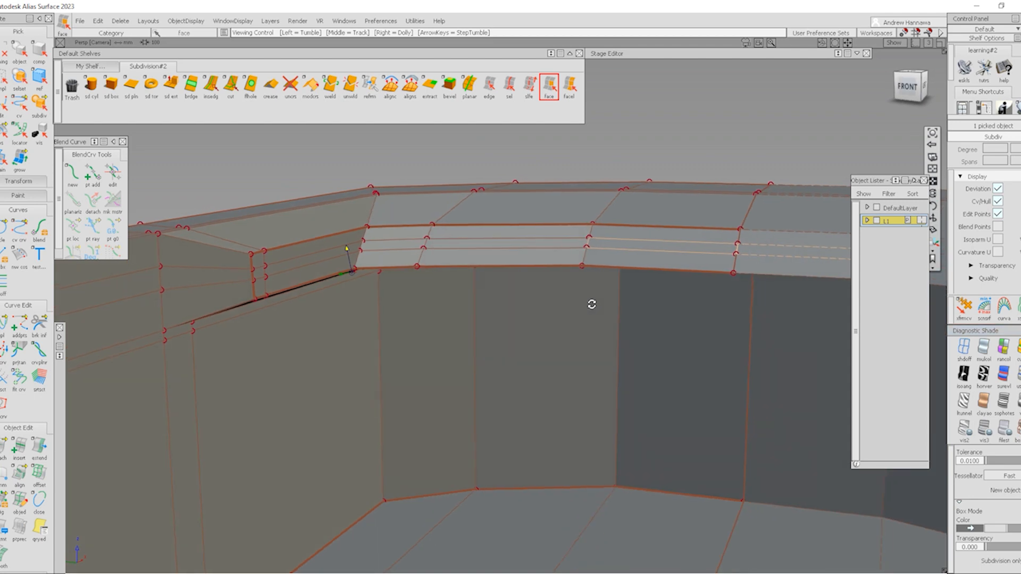
double_click(336, 254)
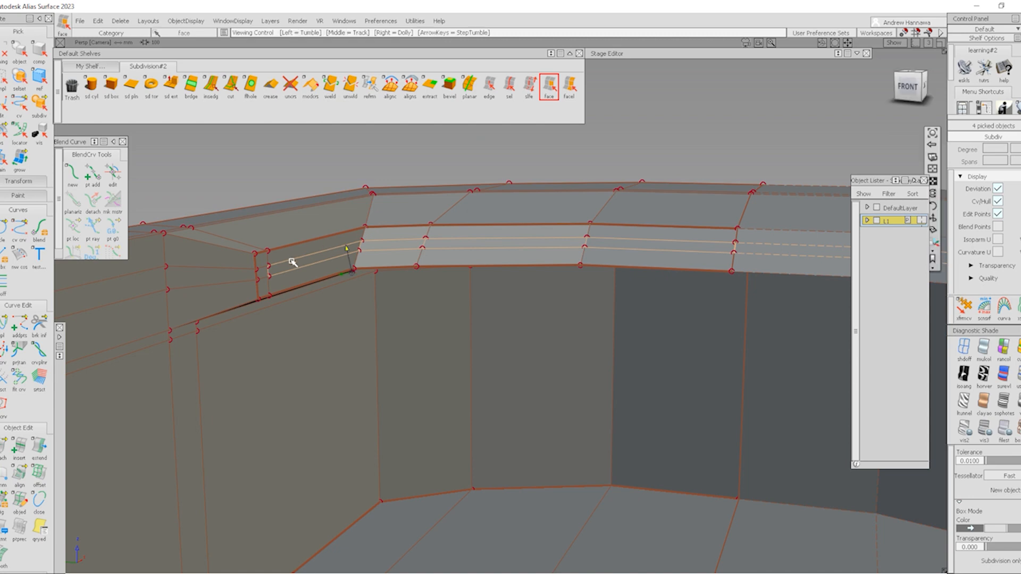
alt+shift+drag(365, 314, 455, 291)
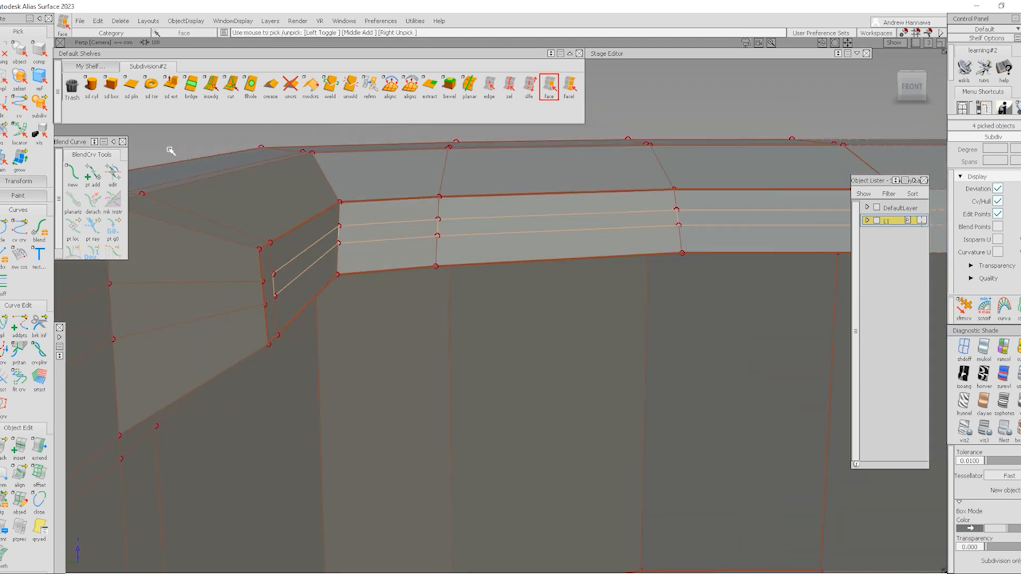
click(171, 86)
alt+shift+drag(526, 245, 471, 251)
alt+shift+right_drag(471, 252, 511, 321)
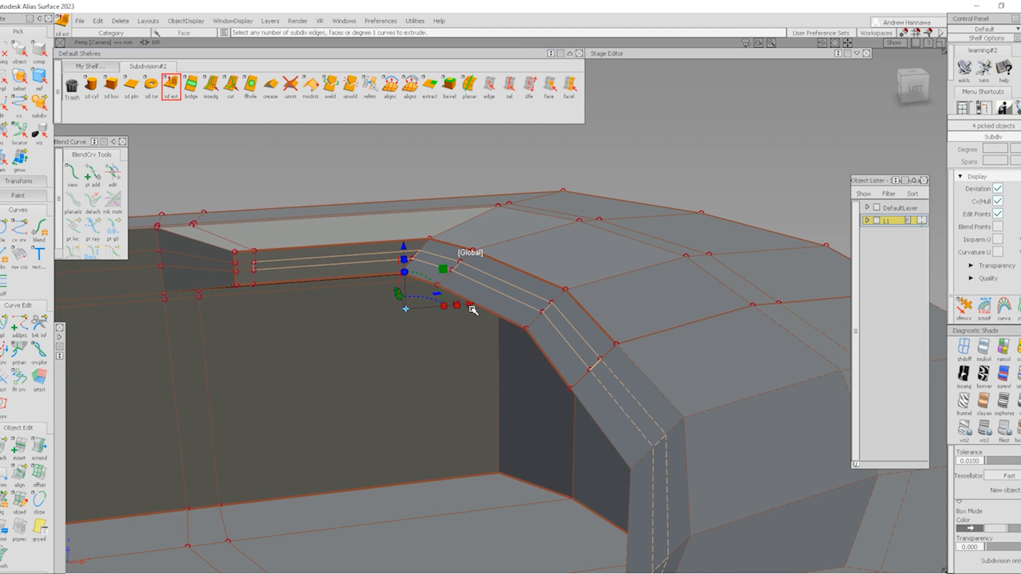
drag(473, 310, 250, 407)
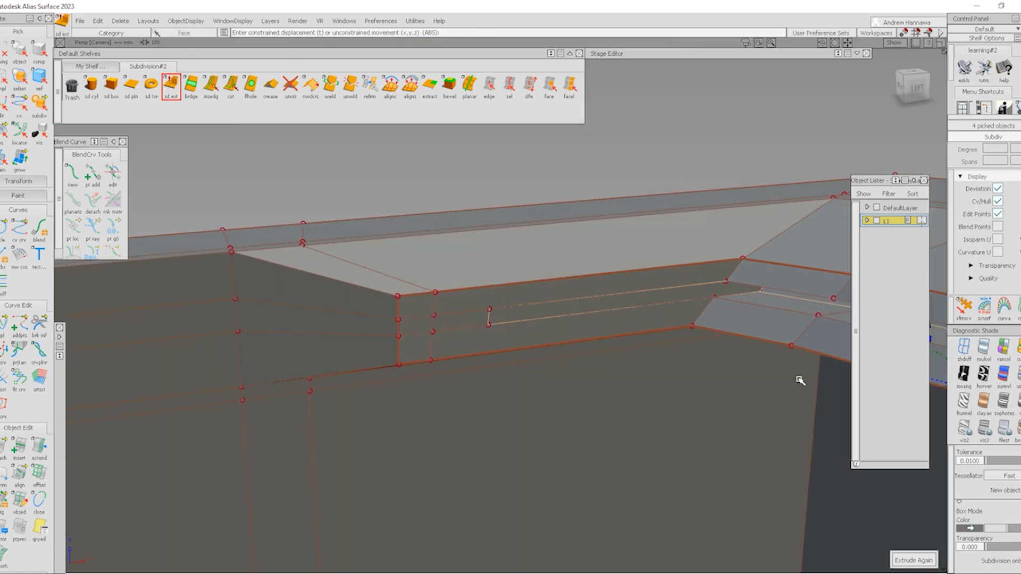
Step: Move the groove's four inner CVs on the armrest side along Y, from the ledge's end to the corner
click(959, 353)
mouse_move(520, 344)
alt+shift+mouse_down()
mouse_move(549, 361)
mouse_move(504, 369)
alt+shift+mouse_up()
click(387, 313)
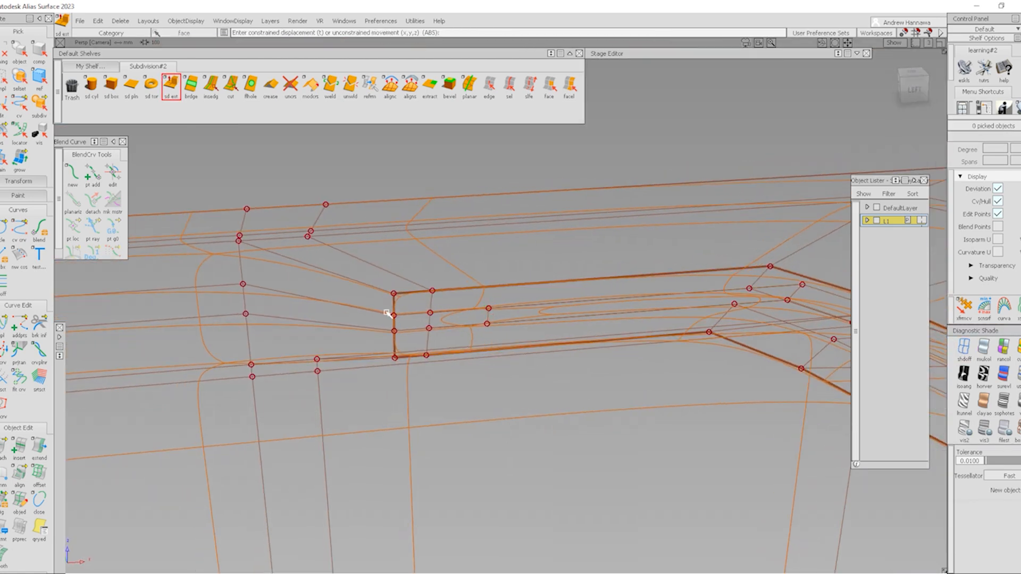
ctrl+shift+drag(387, 314, 439, 301)
drag(472, 296, 488, 304)
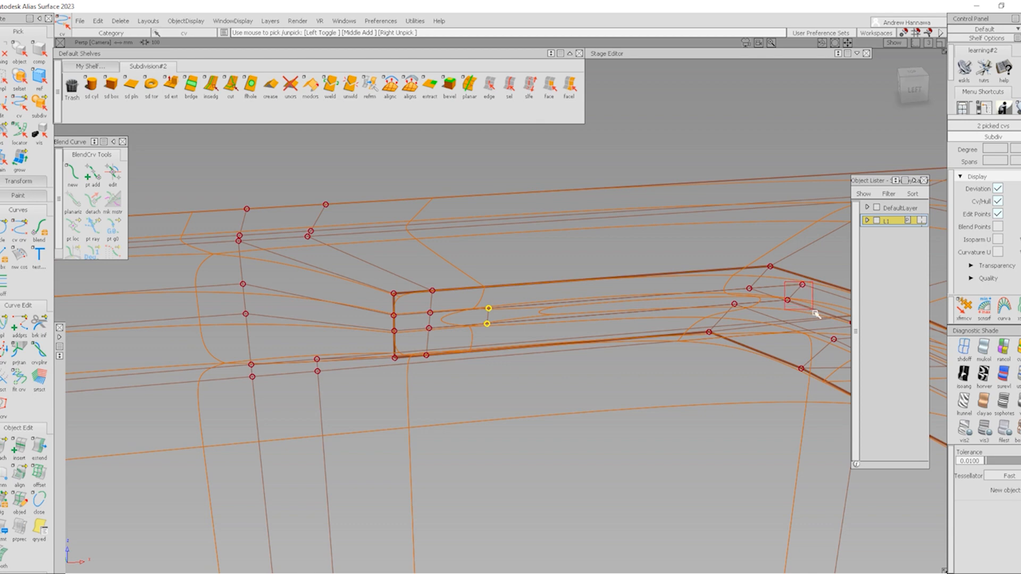
ctrl+shift+right_drag(703, 322, 699, 307)
alt+shift+drag(446, 270, 650, 230)
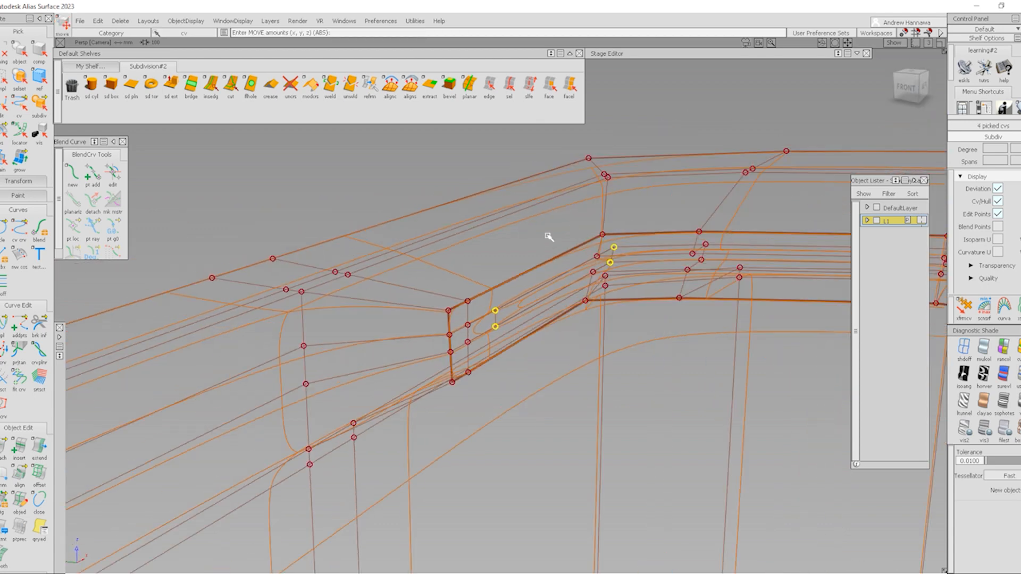
middle_drag(547, 236, 514, 232)
Step: Delete the extruded face that closes off the groove at the symmetry plane in the middle of the back
ctrl+shift+middle_drag(362, 331, 372, 321)
ctrl+shift+middle_drag(627, 388, 522, 290)
alt+shift+right_drag(665, 276, 591, 262)
alt+shift+middle_drag(590, 262, 460, 301)
alt+shift+drag(460, 301, 798, 399)
ctrl+shift+middle_drag(715, 345, 678, 326)
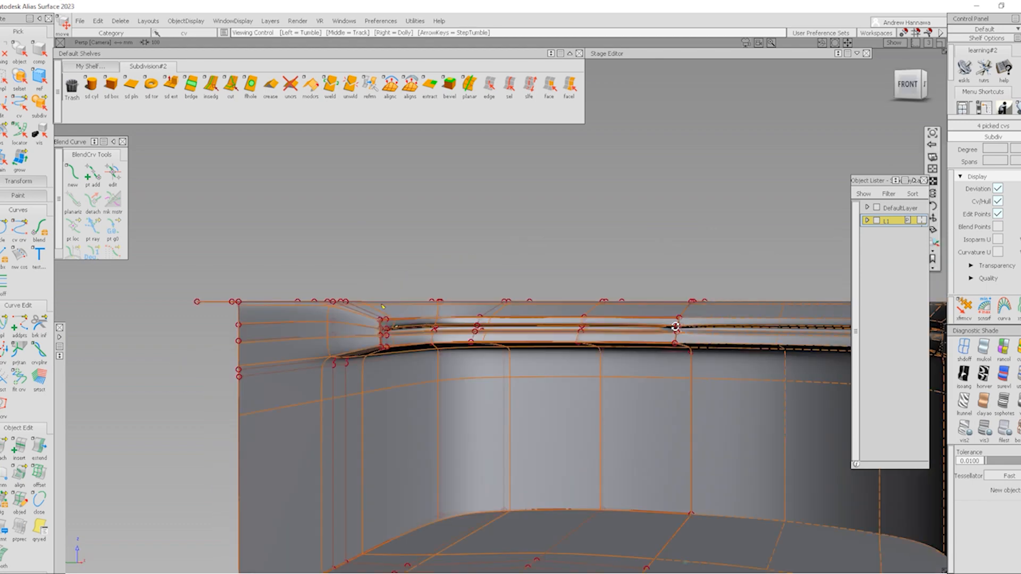
alt+shift+right_drag(677, 326, 647, 326)
alt+shift+drag(648, 326, 798, 337)
ctrl+shift+drag(677, 308, 638, 355)
click(658, 356)
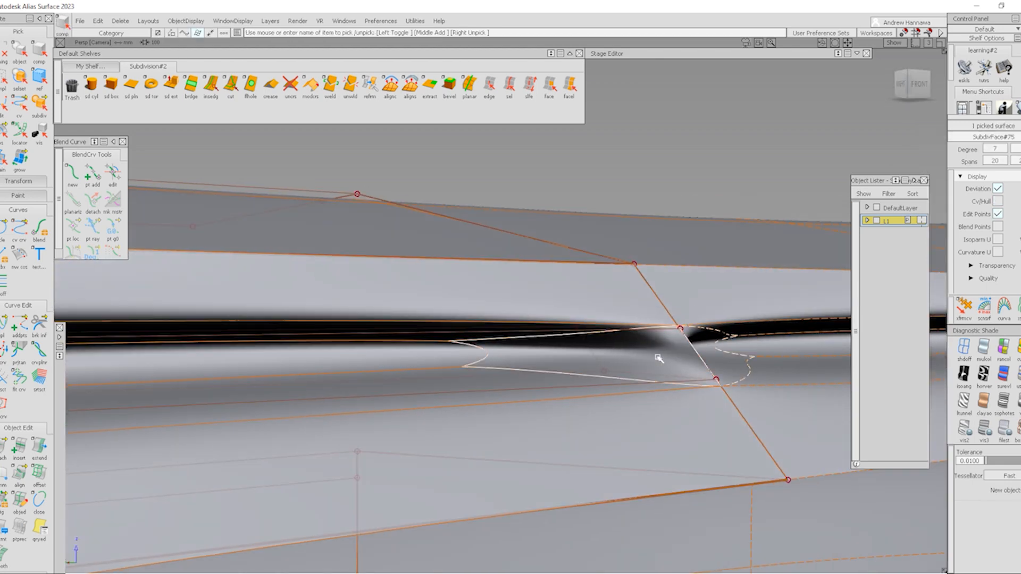
key(Delete)
key(Return)
Step: Examine the groove around the back from the front and close up at the symmetry plane
ctrl+shift+middle_drag(663, 382, 628, 286)
alt+shift+right_drag(628, 285, 298, 372)
alt+shift+drag(298, 373, 638, 328)
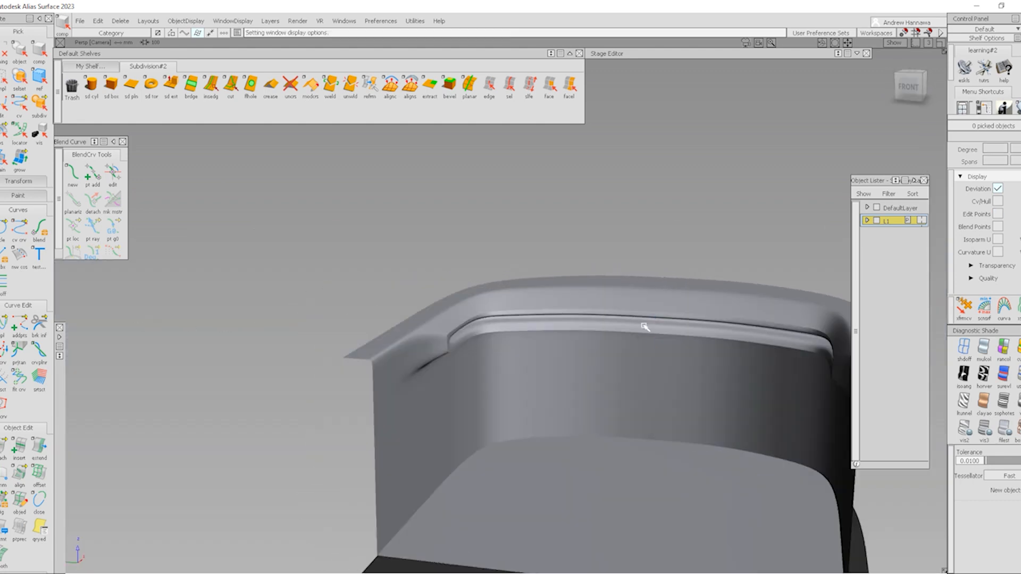
alt+shift+right_drag(645, 328, 699, 376)
alt+shift+drag(699, 376, 628, 330)
ctrl+shift+middle_drag(712, 371, 659, 344)
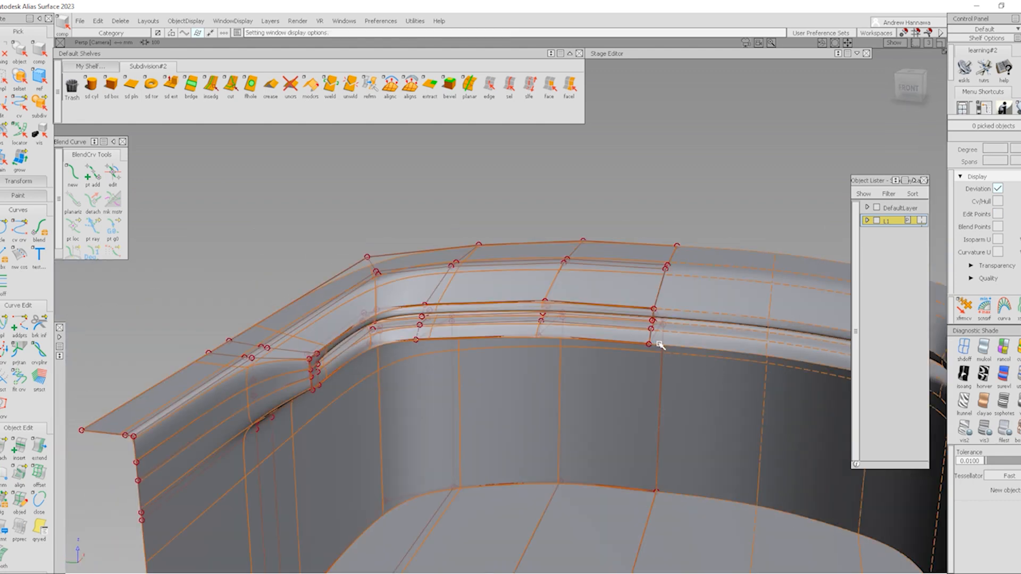
alt+shift+right_drag(659, 344, 739, 401)
alt+shift+drag(739, 401, 662, 286)
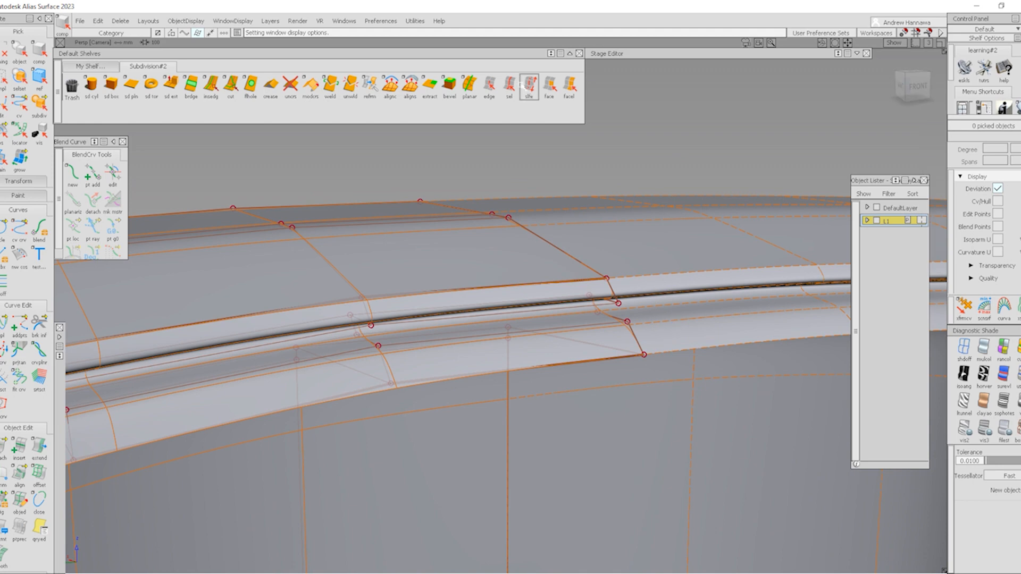
Step: Crease the edge loops that run along the groove, including the ones inside the recess
click(509, 85)
click(586, 323)
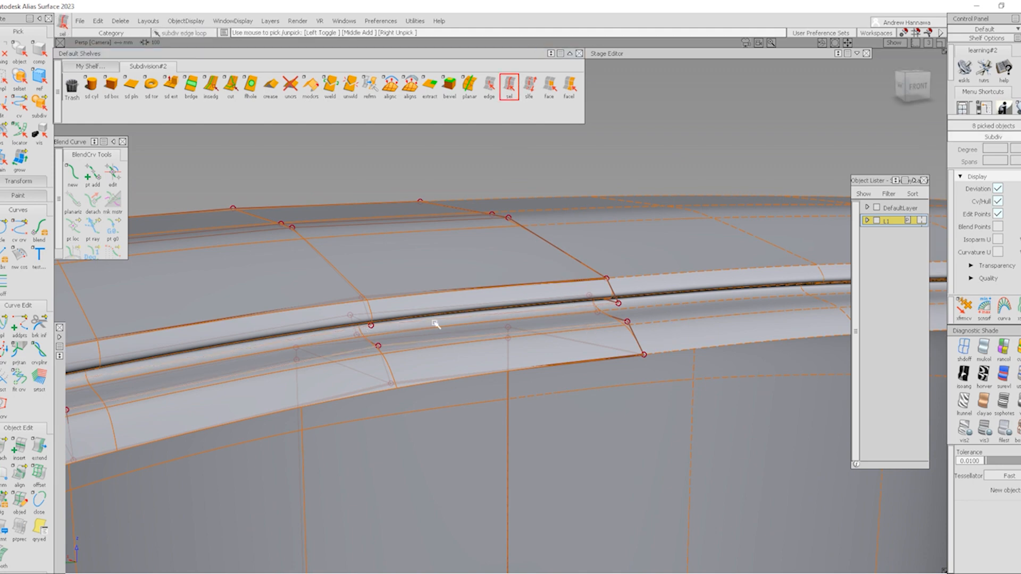
alt+shift+drag(365, 327, 391, 326)
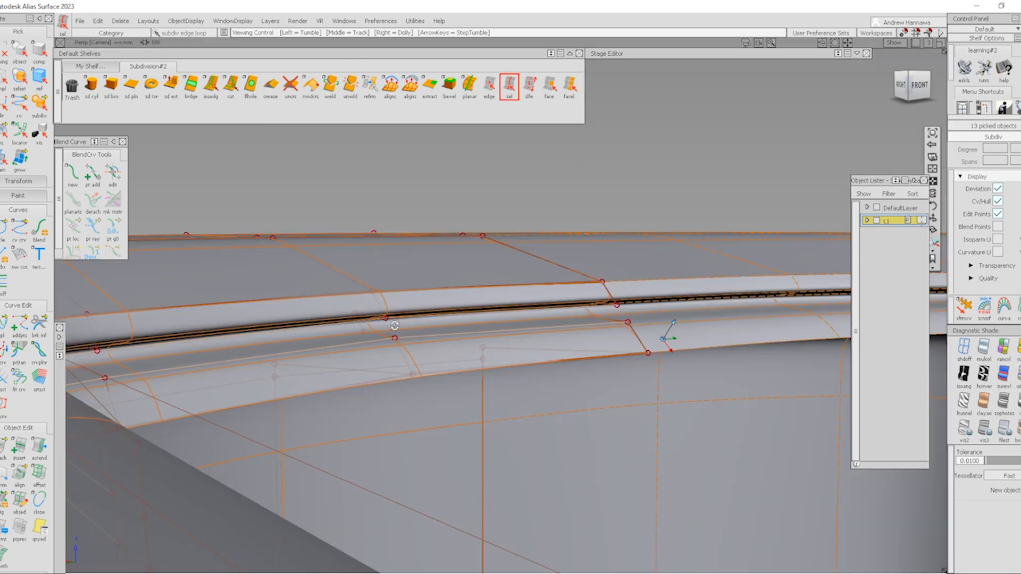
alt+shift+click(341, 317)
alt+shift+right_drag(344, 328, 391, 333)
alt+shift+drag(391, 333, 375, 354)
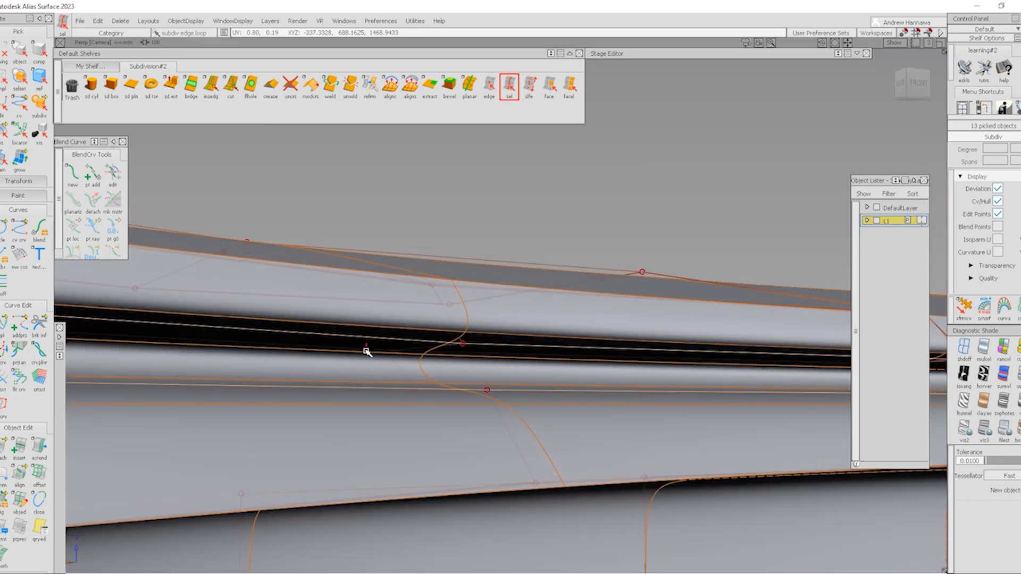
click(385, 333)
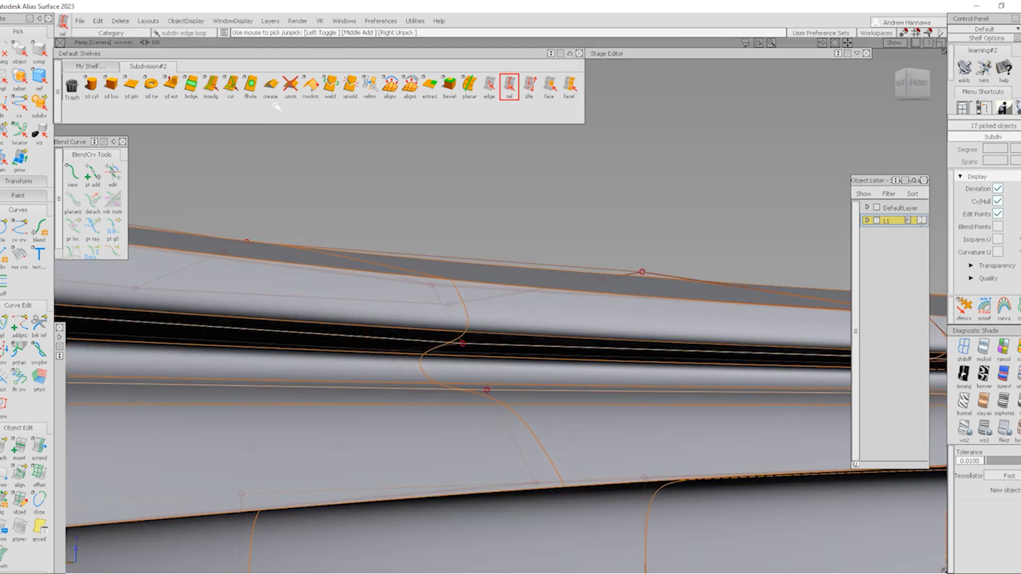
click(274, 88)
Step: Examine the creased groove around the whole back, from above and at its armrest end
mouse_move(528, 324)
alt+shift+mouse_down()
mouse_move(490, 289)
mouse_move(485, 373)
alt+shift+mouse_up()
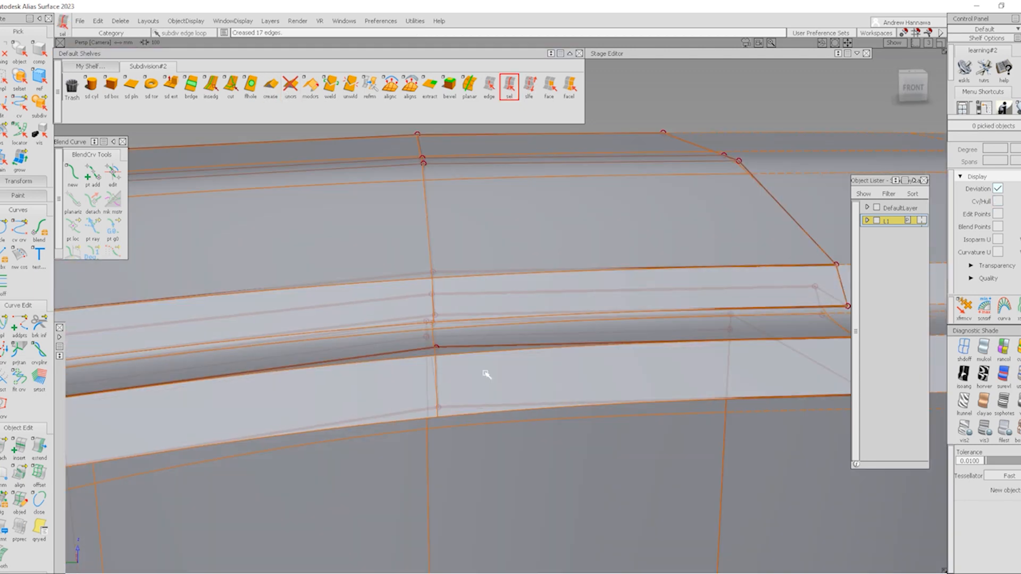
mouse_move(596, 361)
ctrl+shift+right_down()
mouse_move(508, 260)
mouse_move(493, 314)
ctrl+shift+right_up()
alt+shift+drag(492, 314, 418, 338)
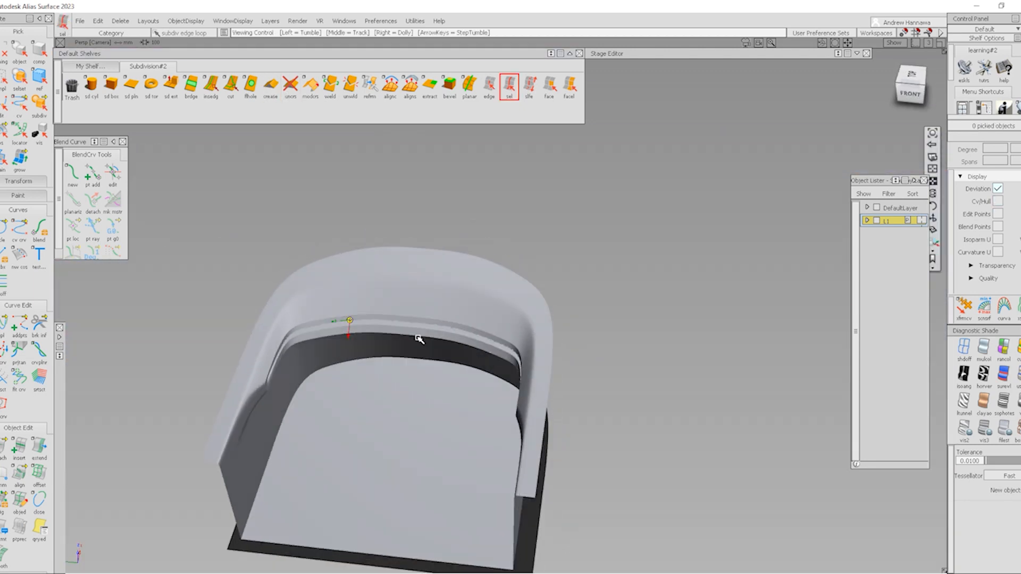
alt+shift+right_drag(412, 304, 488, 325)
alt+shift+middle_drag(468, 326, 526, 303)
alt+shift+drag(526, 303, 335, 290)
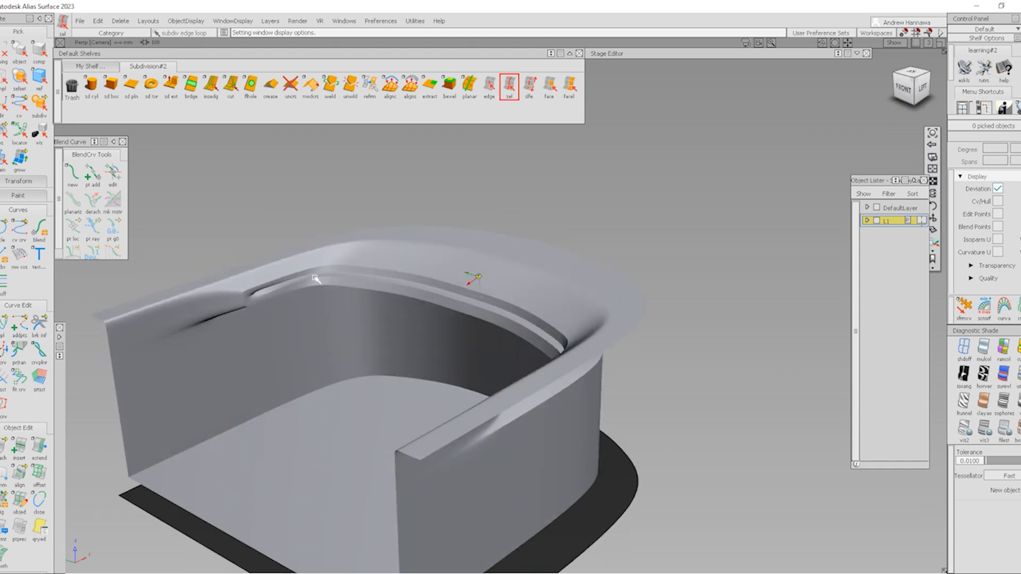
alt+shift+right_drag(298, 277, 423, 346)
ctrl+shift+right_drag(285, 358, 244, 311)
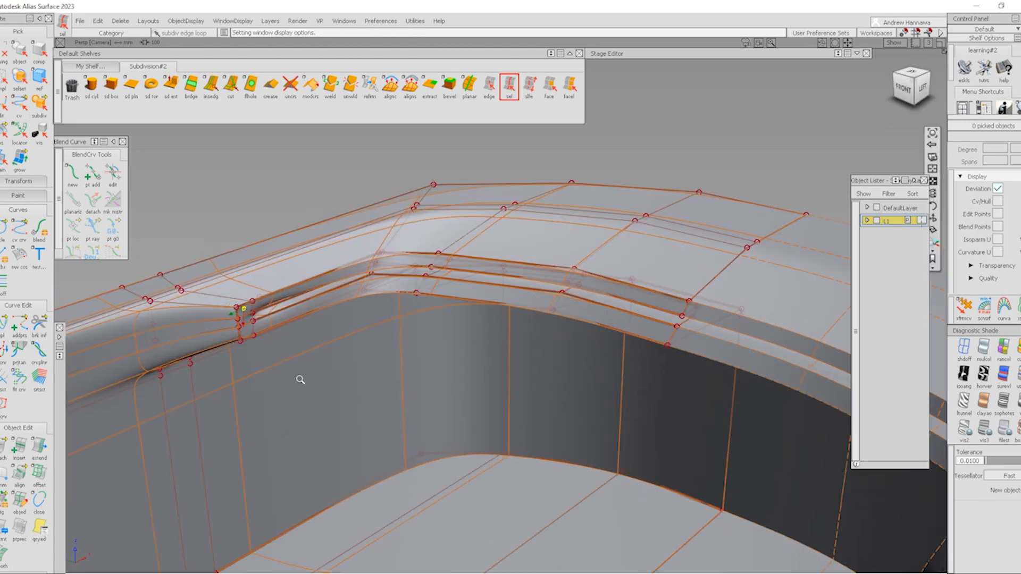
Step: Crease the remaining groove edges at its armrest-side end
alt+shift+right_drag(299, 380, 399, 393)
click(299, 341)
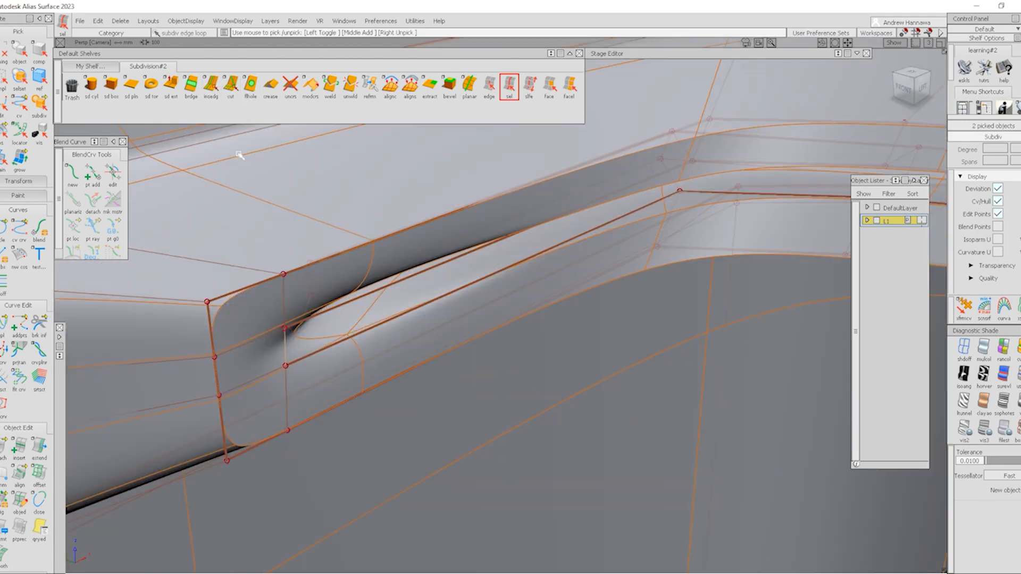
ctrl+shift+drag(301, 272, 301, 274)
click(311, 354)
click(270, 90)
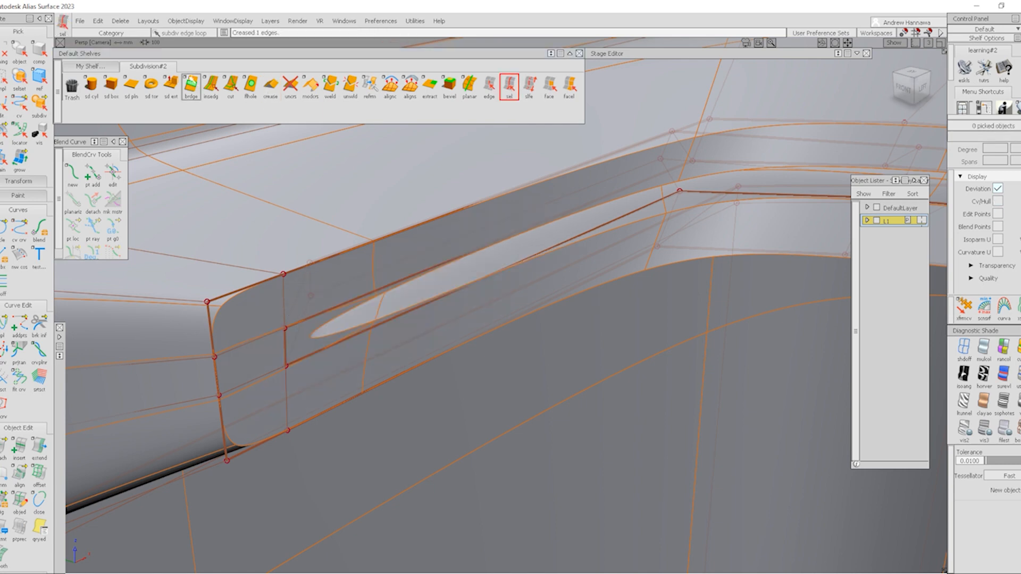
Step: Insert an edge loop across the ledge and groove, close to the groove's armrest-side end
click(233, 88)
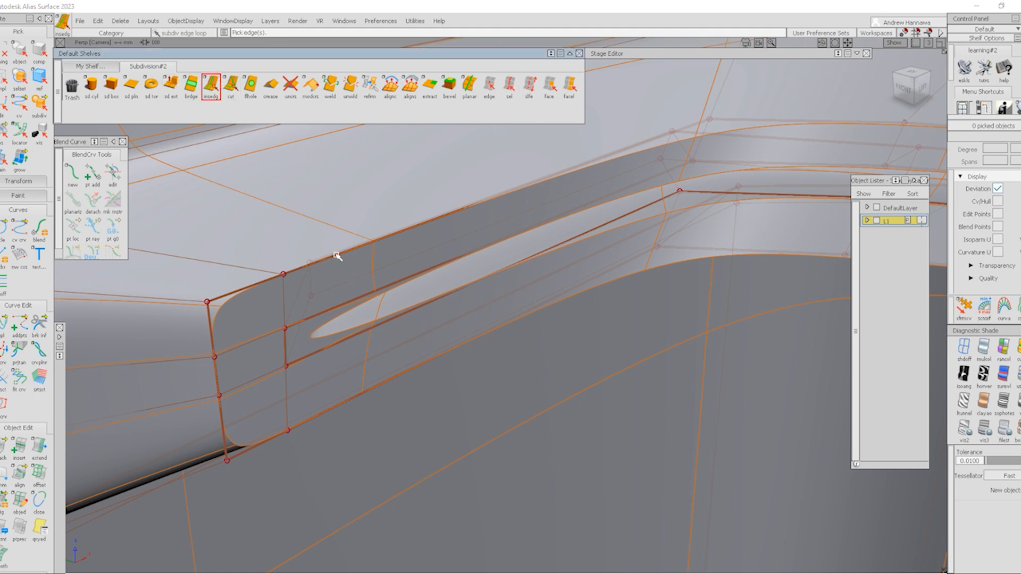
drag(345, 250, 321, 281)
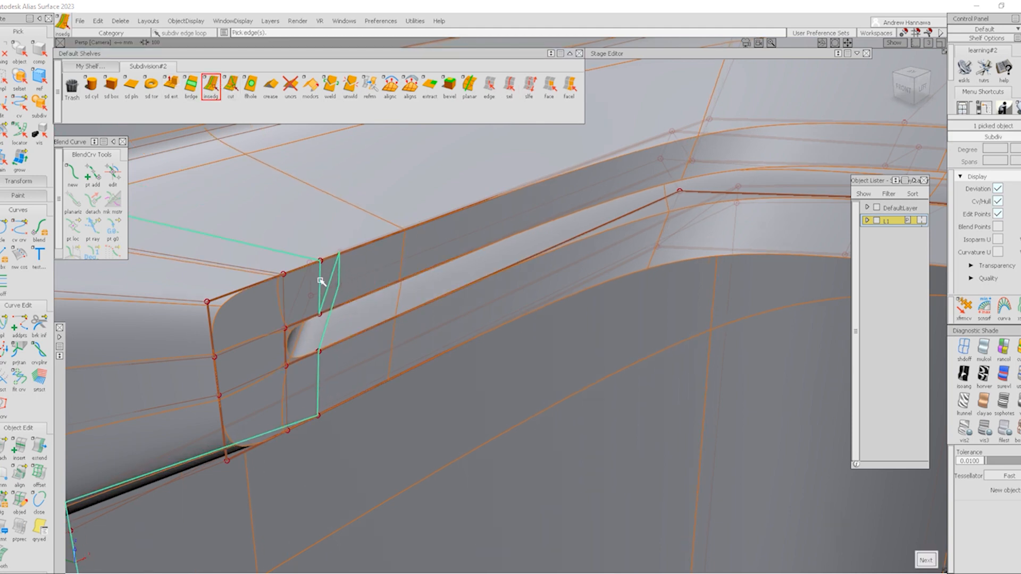
ctrl+shift+drag(362, 374, 344, 318)
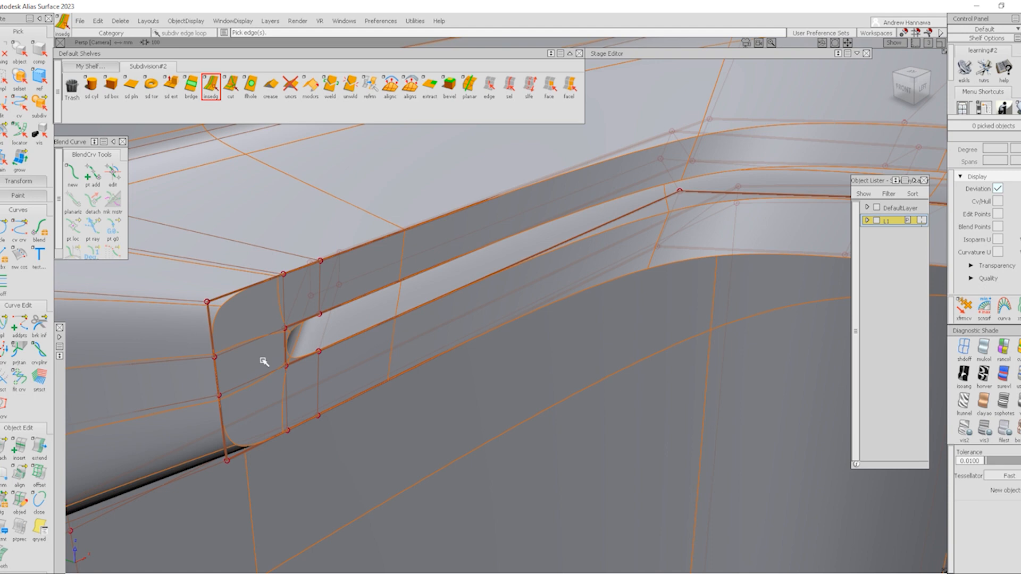
Step: Remove the creases from the edge loops along the ledge and the groove around the back
alt+shift+drag(407, 382, 532, 285)
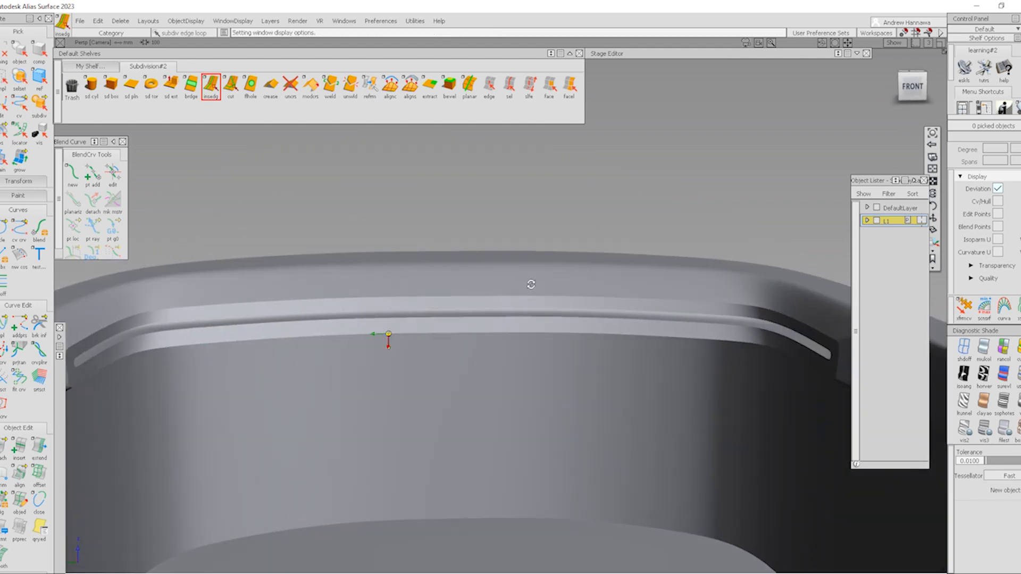
alt+shift+right_drag(531, 285, 515, 314)
alt+shift+drag(515, 314, 372, 426)
ctrl+shift+right_drag(517, 394, 485, 144)
click(509, 87)
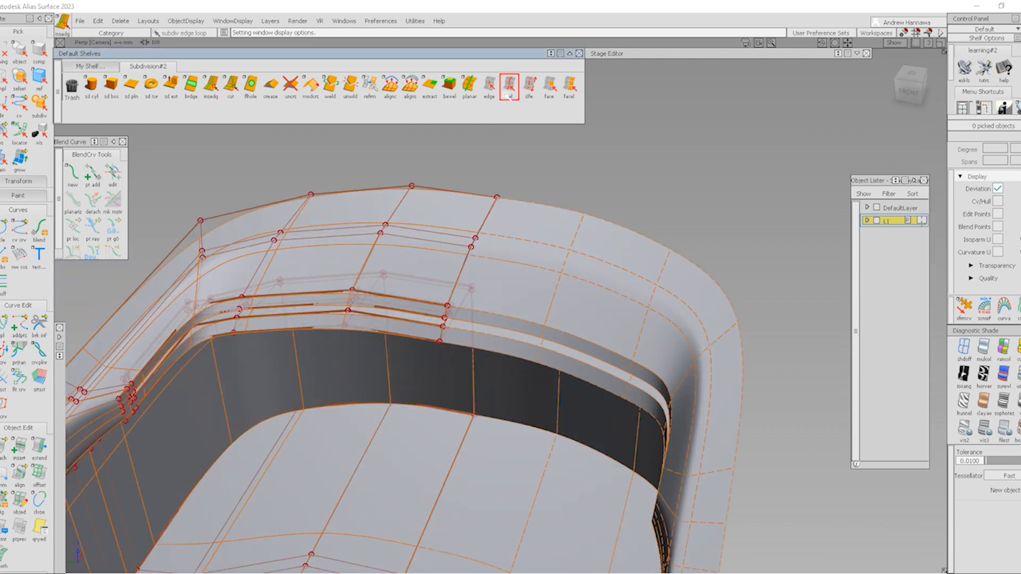
click(406, 299)
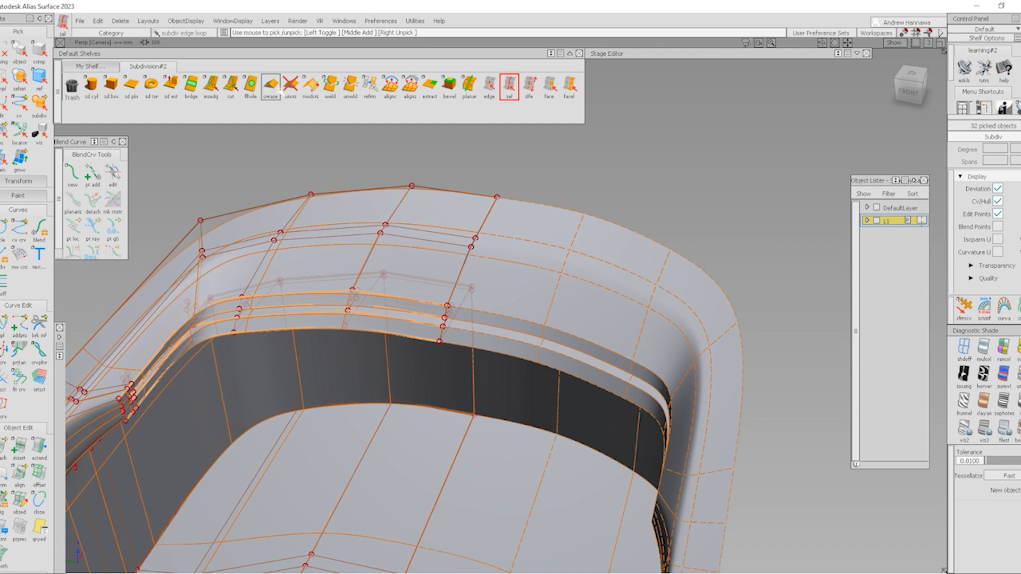
click(291, 86)
Step: Insert two edge loops along the back, one just above and one just below the ledge's upper edge
alt+shift+drag(321, 317, 315, 346)
ctrl+shift+right_drag(381, 427, 367, 289)
click(212, 87)
alt+shift+drag(367, 289, 583, 244)
alt+shift+right_drag(583, 244, 542, 265)
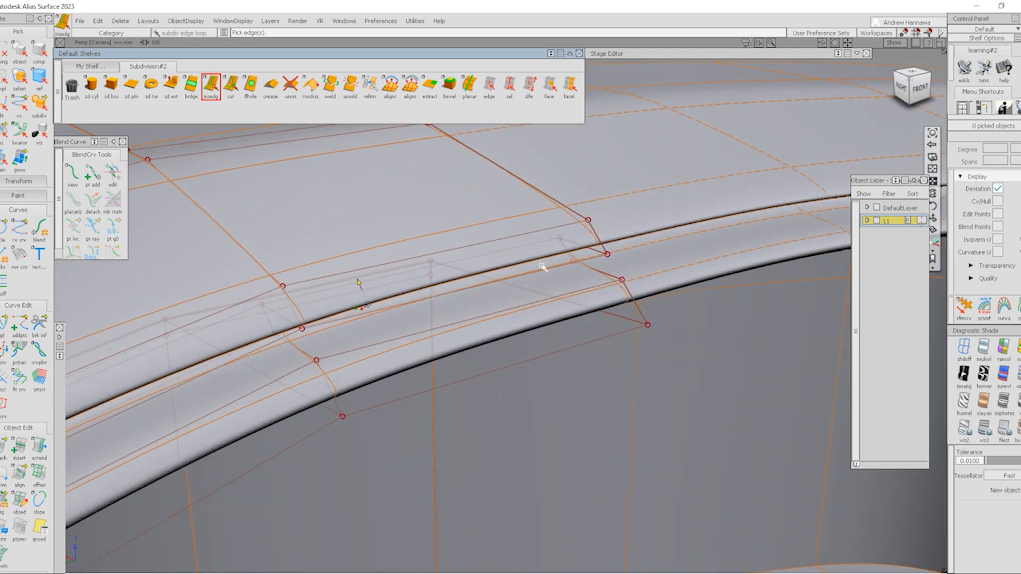
click(576, 215)
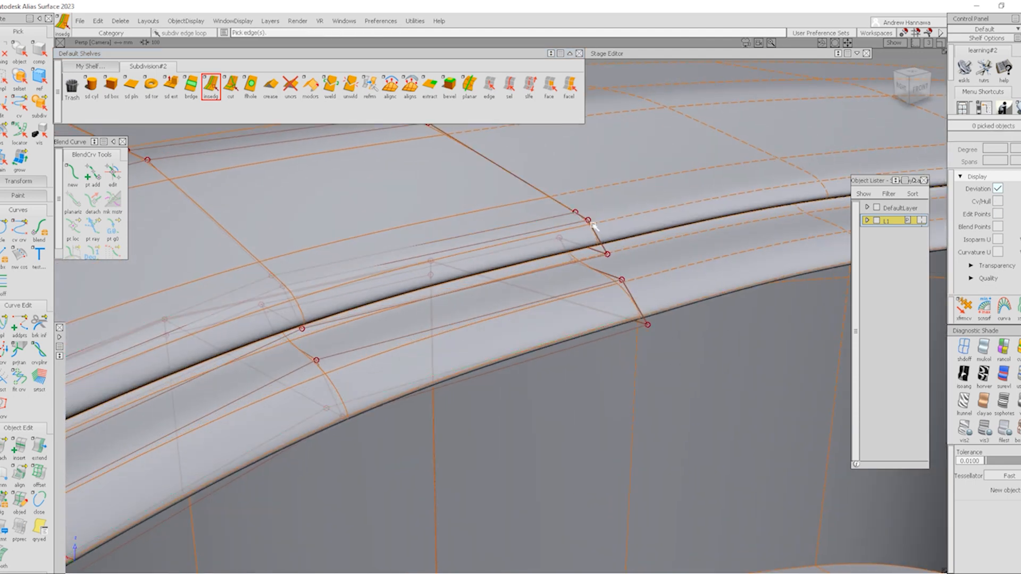
drag(594, 226, 593, 228)
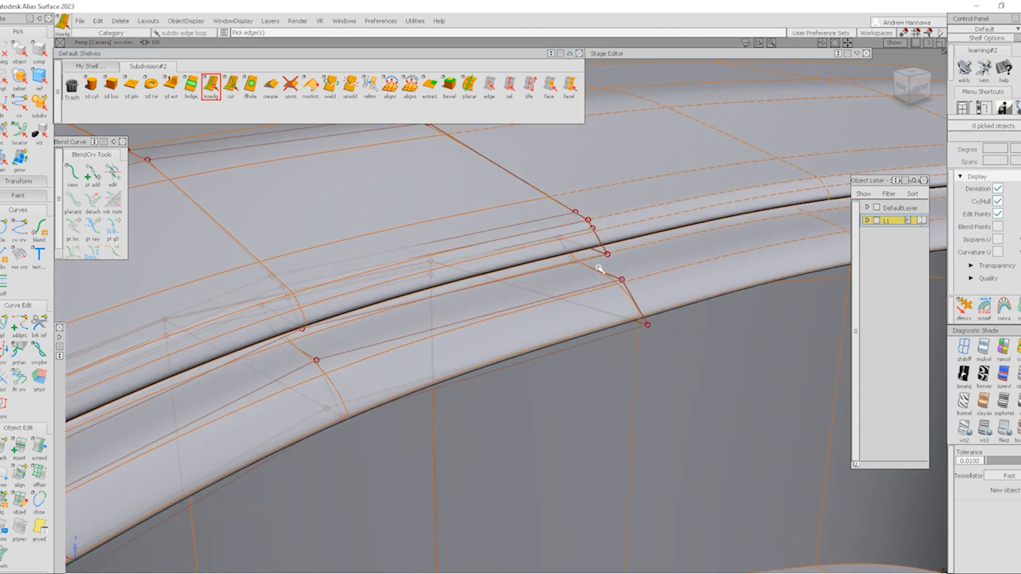
Step: Insert support edge loops just inside the groove opening, just below the groove and just above the ledge's lower edge
click(600, 253)
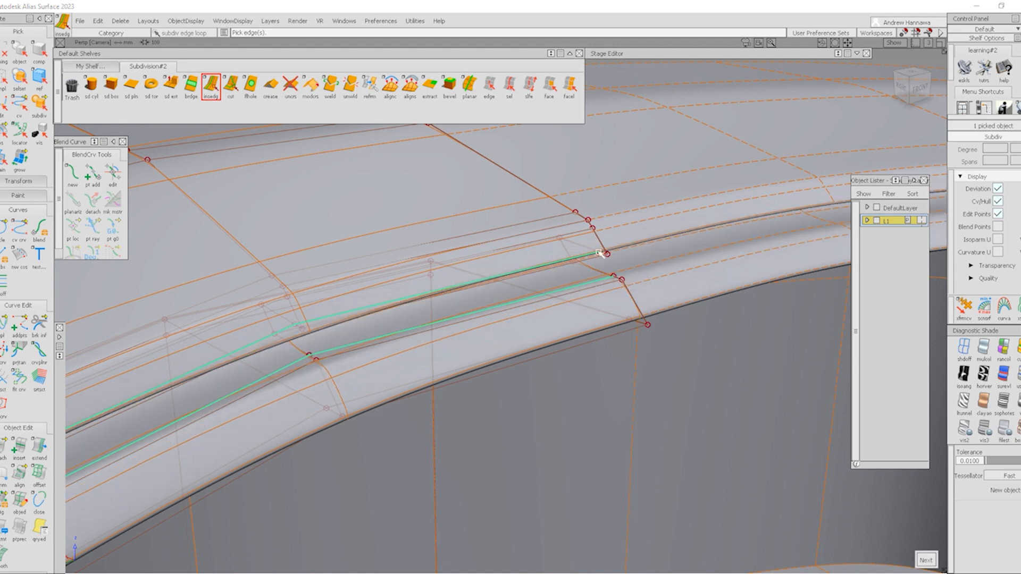
click(628, 292)
click(641, 312)
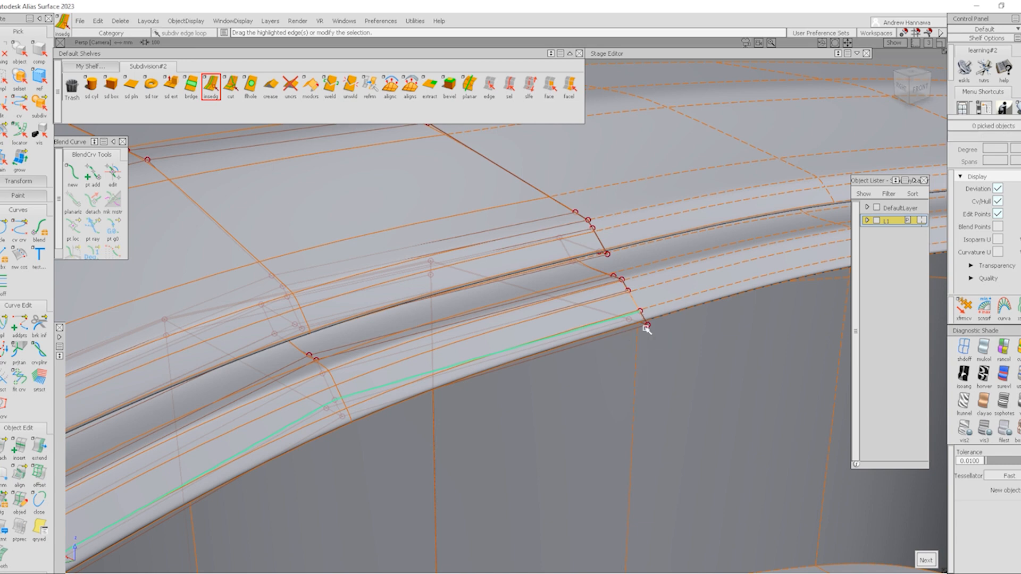
ctrl+shift+drag(643, 327, 543, 253)
Step: In the top view, insert an edge loop through the back, between the corner row and the row beside the symmetry plane
alt+shift+right_drag(542, 253, 468, 292)
alt+shift+drag(468, 292, 417, 486)
click(918, 79)
click(671, 475)
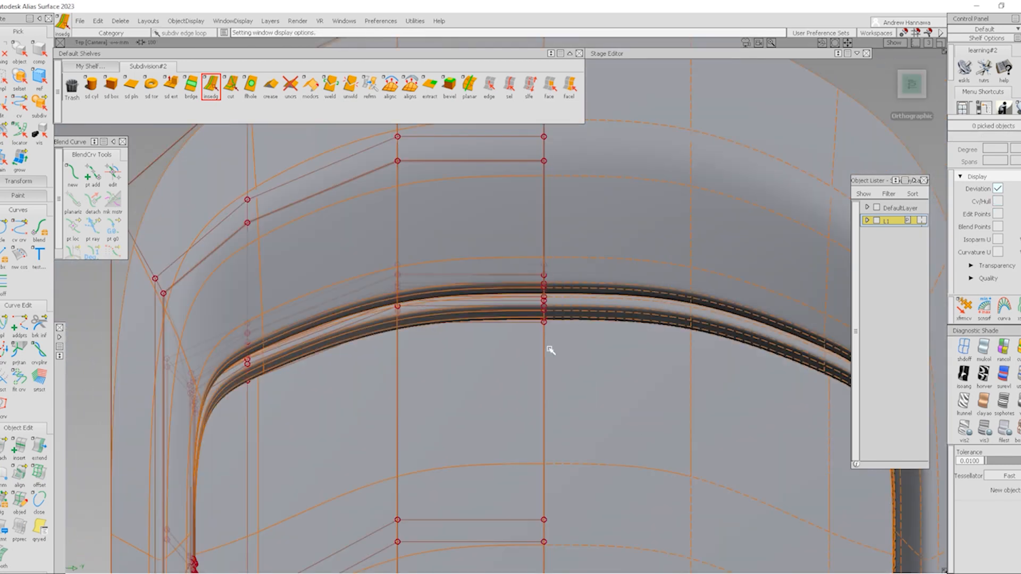
alt+shift+right_drag(547, 349, 483, 353)
alt+shift+middle_drag(483, 353, 504, 429)
click(218, 89)
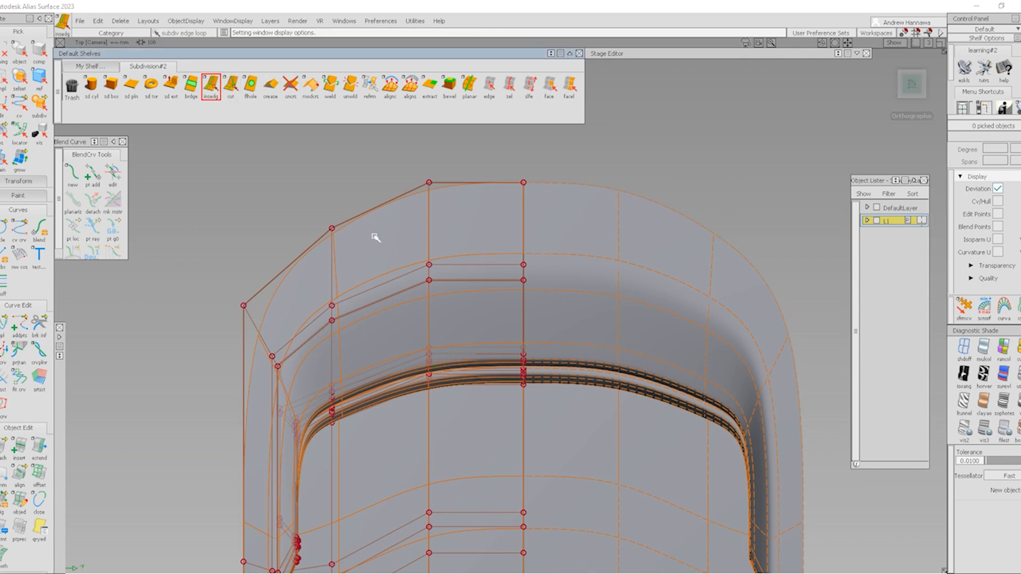
click(371, 218)
drag(372, 211, 351, 229)
Step: Move the CVs of the corner row and the newly inserted row about 77 mm backward along X
drag(303, 180, 392, 430)
ctrl+shift+middle_drag(362, 517, 324, 279)
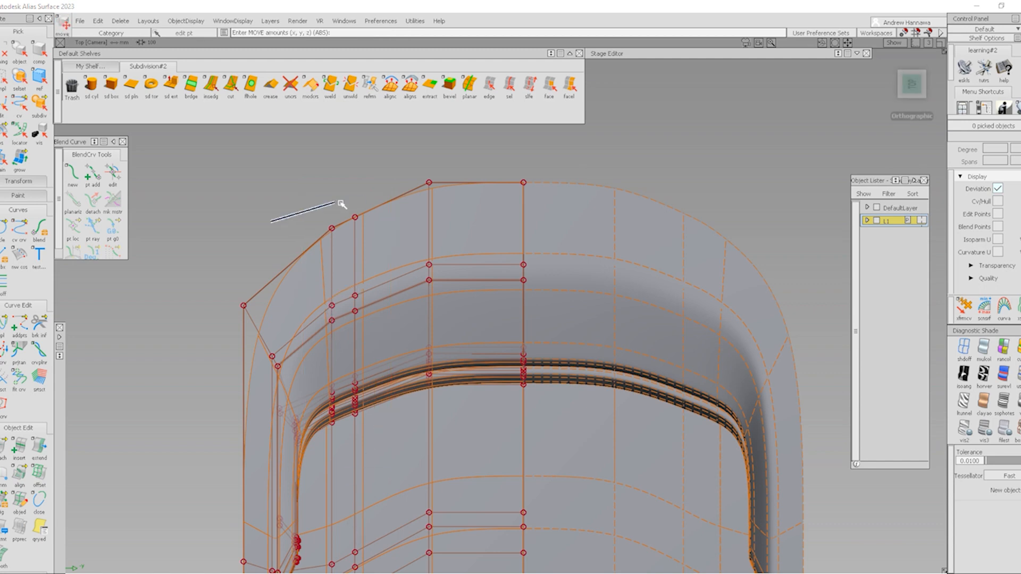
ctrl+shift+drag(341, 204, 341, 203)
drag(324, 198, 368, 491)
ctrl+shift+middle_drag(385, 519, 376, 447)
right_drag(382, 427, 386, 415)
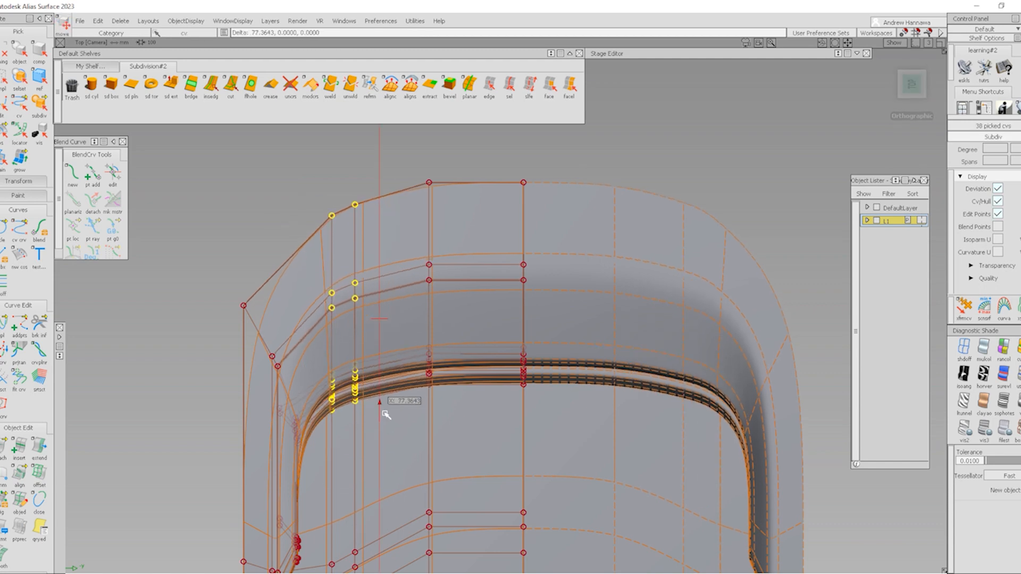
Step: Move only the CVs of the newly inserted row slightly farther backward along X to round the back's outline
ctrl+shift+drag(393, 492, 393, 377)
ctrl+shift+drag(389, 183, 384, 198)
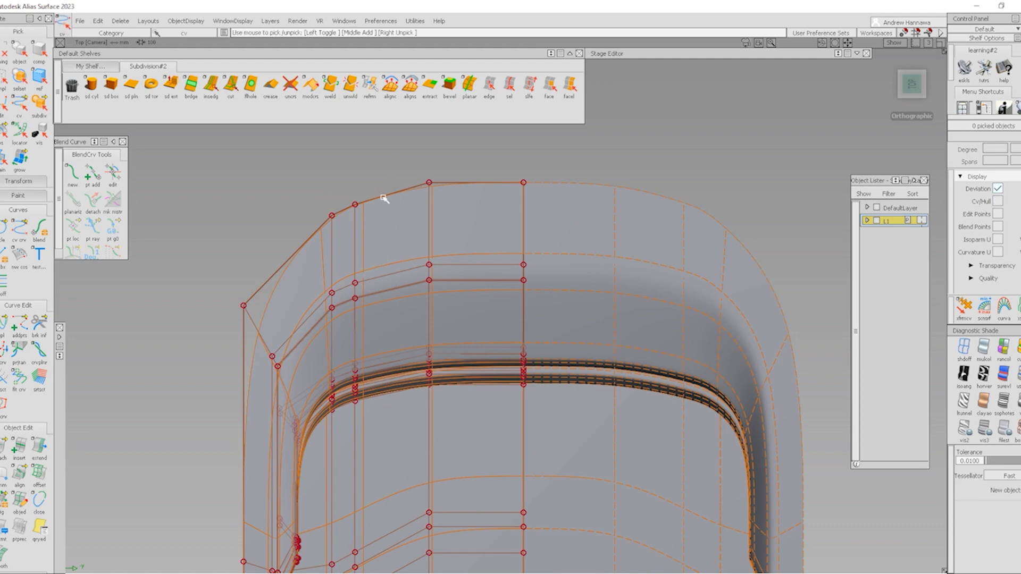
mouse_move(462, 309)
mouse_down()
mouse_move(407, 176)
mouse_move(446, 304)
mouse_up()
ctrl+shift+drag(356, 281, 347, 157)
drag(348, 158, 393, 330)
ctrl+shift+middle_drag(394, 374, 398, 334)
right_drag(400, 332, 401, 326)
ctrl+shift+drag(351, 356, 348, 303)
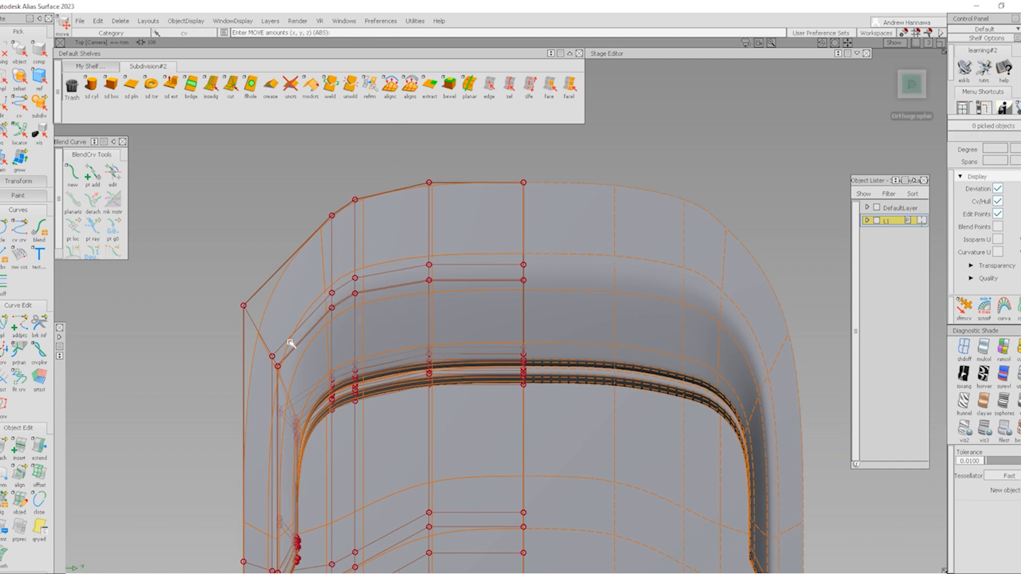
Step: Examine the rounded back, the groove and the armrest transition from the top, front and side
ctrl+shift+right_drag(289, 341, 391, 253)
ctrl+shift+right_drag(266, 325, 314, 279)
ctrl+shift+right_drag(476, 427, 353, 285)
alt+shift+right_drag(448, 364, 442, 388)
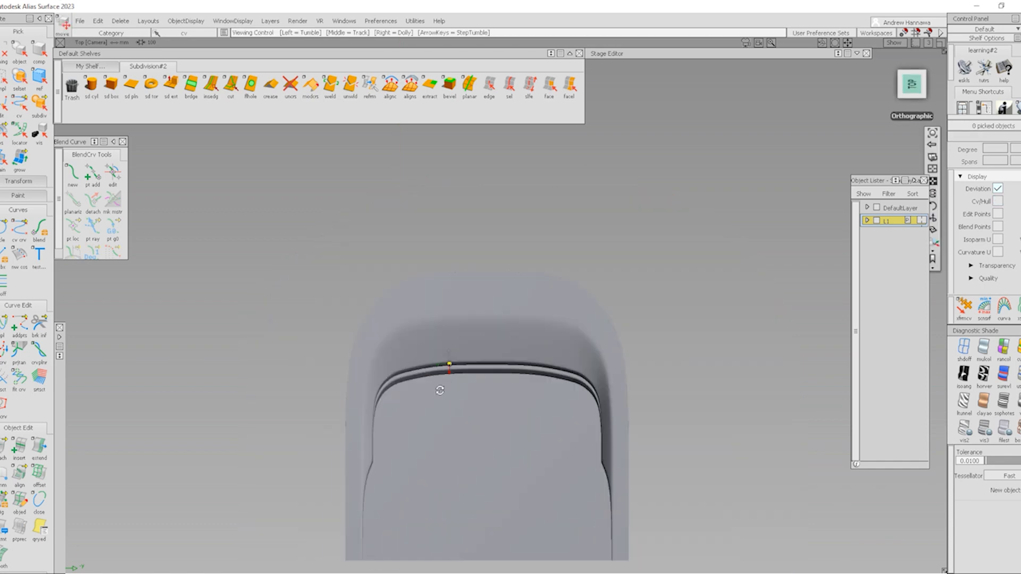
mouse_move(442, 388)
alt+shift+mouse_down()
mouse_move(397, 199)
mouse_move(189, 446)
mouse_move(292, 391)
mouse_move(562, 389)
alt+shift+mouse_up()
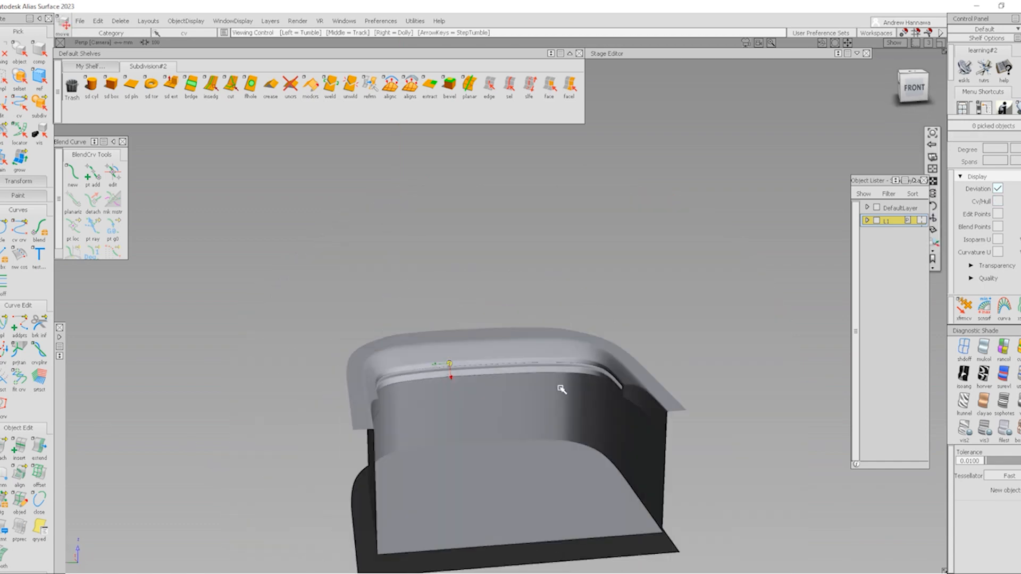
alt+shift+right_drag(568, 450, 524, 430)
alt+shift+drag(524, 429, 329, 427)
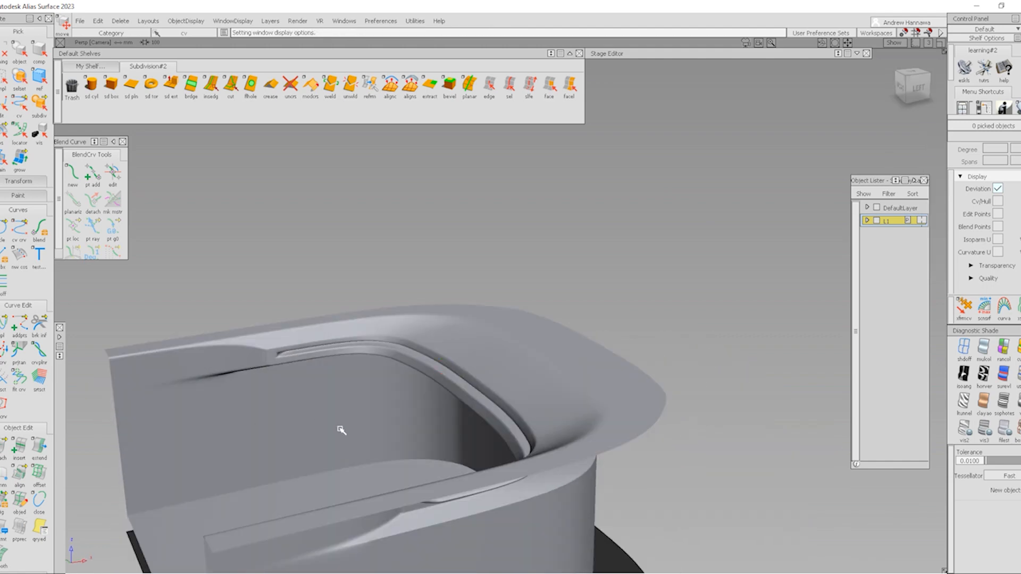
ctrl+shift+right_drag(353, 450, 274, 399)
alt+shift+click(206, 360)
alt+shift+right_drag(206, 359, 301, 411)
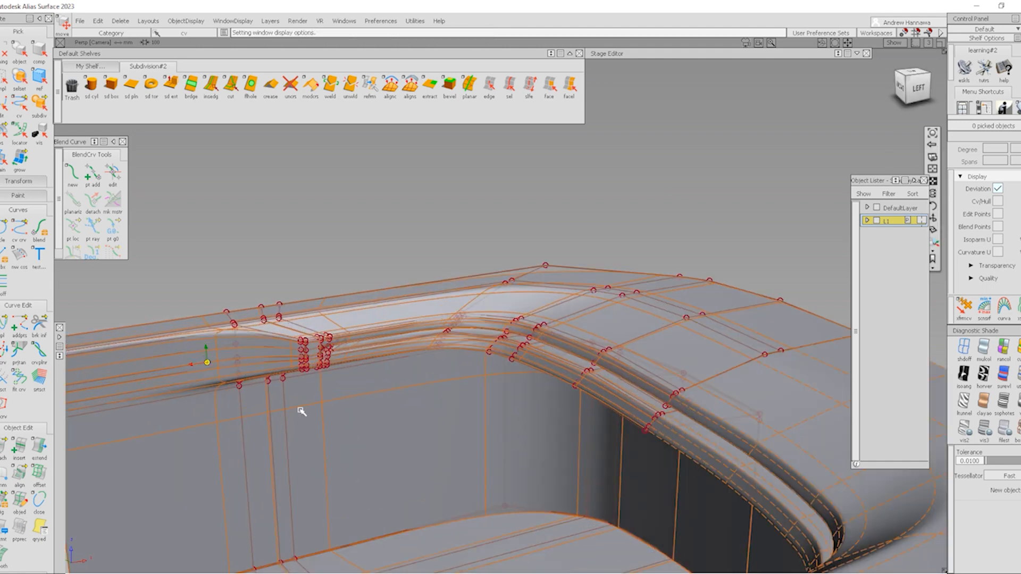
alt+shift+middle_drag(301, 411, 375, 395)
mouse_move(375, 395)
alt+shift+mouse_down()
mouse_move(394, 330)
mouse_move(444, 485)
alt+shift+mouse_up()
ctrl+shift+right_drag(409, 498, 322, 432)
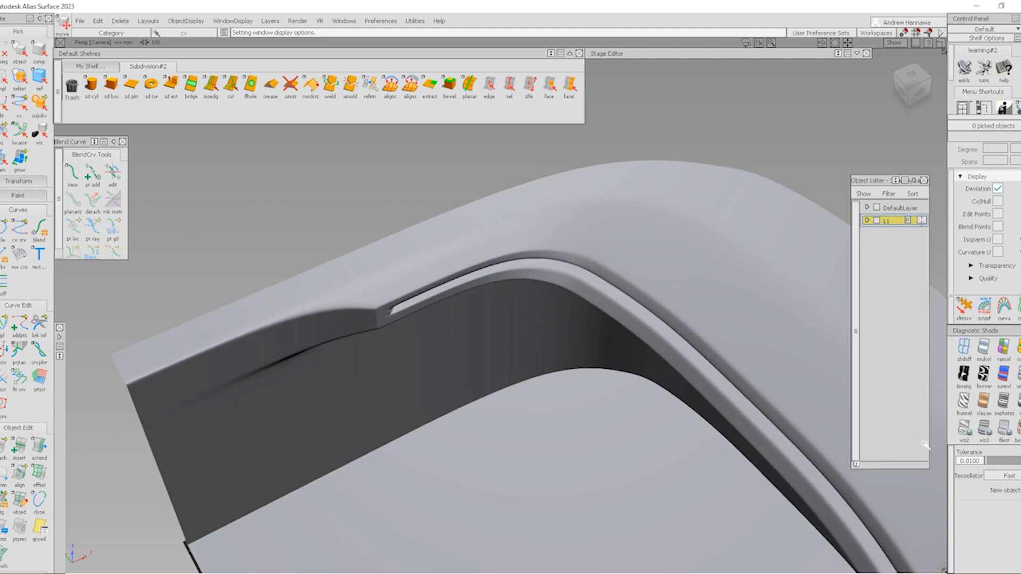
Step: Insert an edge loop across the armrest, just in front of where the ledge blends into it
ctrl+shift+right_drag(396, 407, 359, 360)
alt+shift+click(286, 323)
alt+shift+drag(359, 360, 275, 276)
click(203, 90)
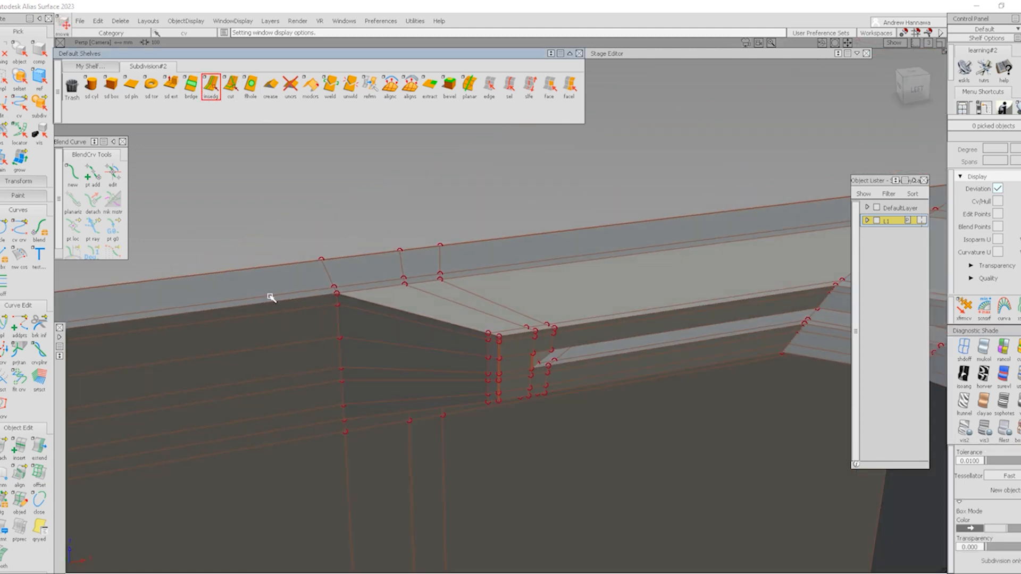
drag(292, 300, 273, 302)
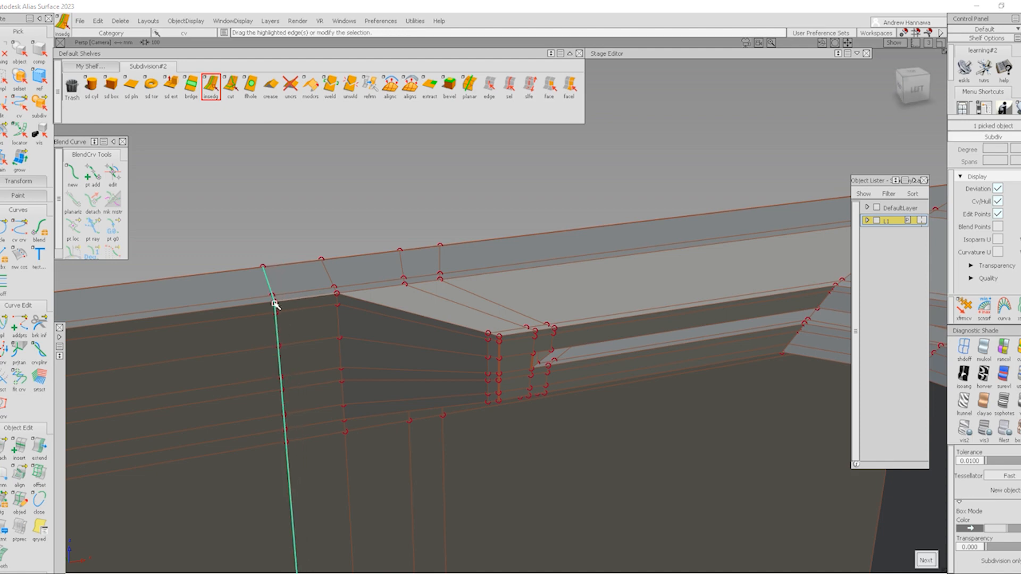
ctrl+shift+right_drag(213, 399, 379, 406)
key(ctrl+m)
alt+shift+right_drag(348, 305, 255, 341)
mouse_move(255, 341)
alt+shift+mouse_down()
mouse_move(312, 414)
mouse_move(174, 371)
mouse_move(413, 388)
mouse_move(213, 341)
mouse_move(543, 351)
mouse_move(218, 348)
mouse_move(276, 362)
alt+shift+mouse_up()
ctrl+shift+right_drag(536, 387, 479, 298)
mouse_move(479, 314)
alt+shift+mouse_down()
mouse_move(621, 386)
mouse_move(586, 392)
alt+shift+mouse_up()
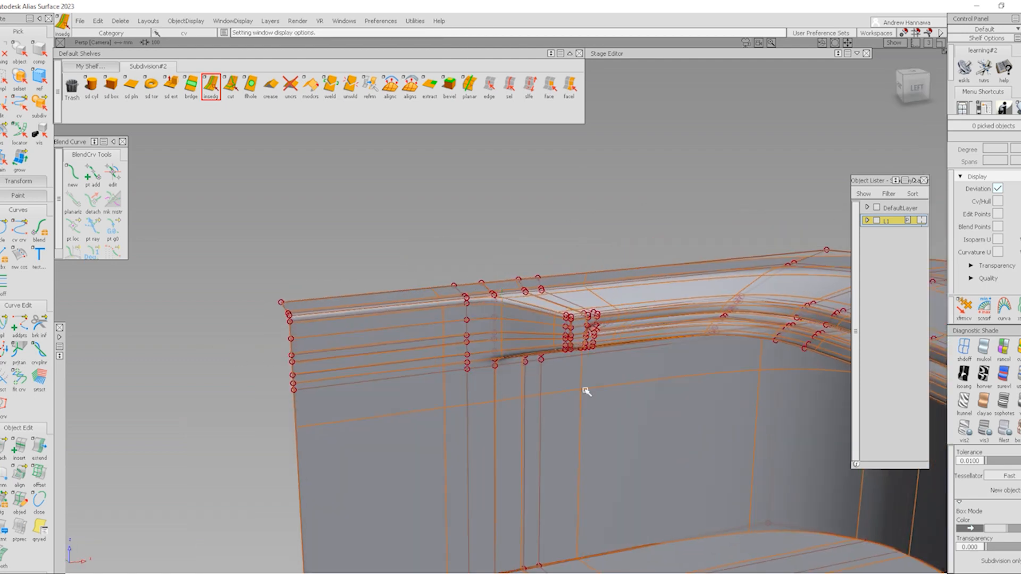
Step: Cut two diagonal edges from the groove's end corners to the upper and lower corners of the ledge's end face
alt+shift+right_drag(590, 309, 649, 420)
alt+shift+drag(649, 420, 558, 353)
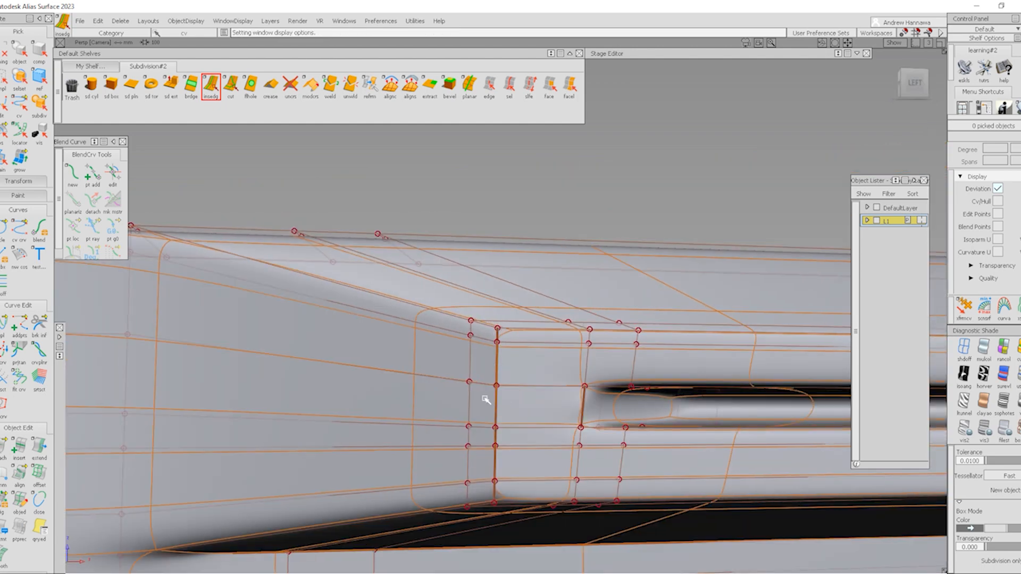
alt+shift+middle_drag(533, 415, 411, 314)
key(alt+1)
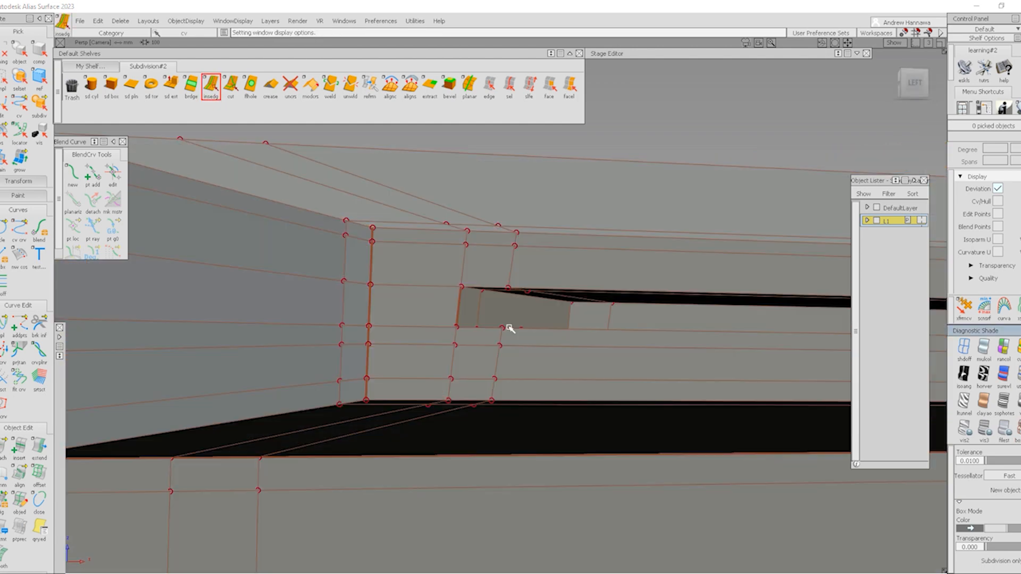
alt+shift+drag(488, 247, 443, 250)
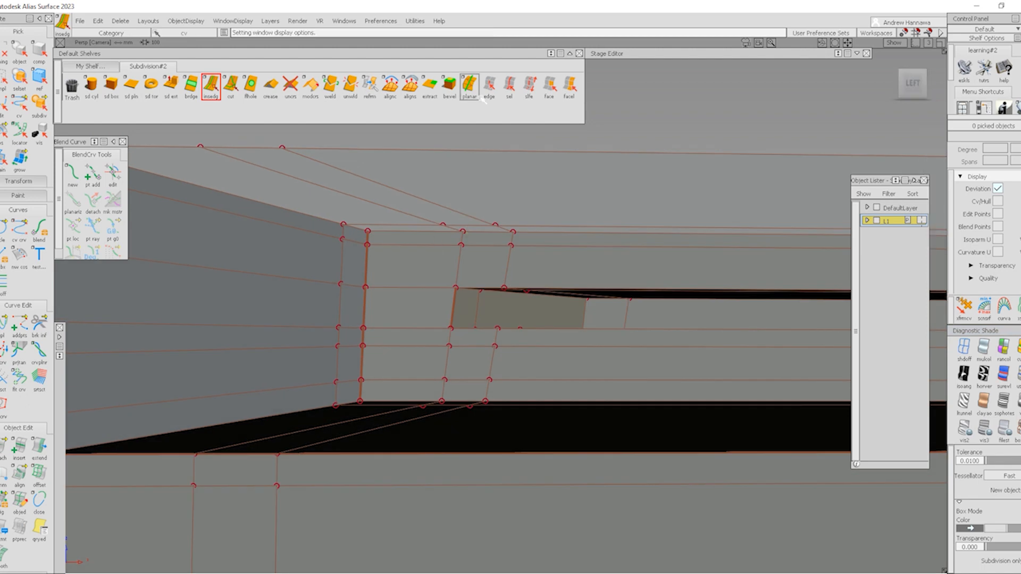
click(236, 91)
alt+shift+drag(448, 282, 456, 281)
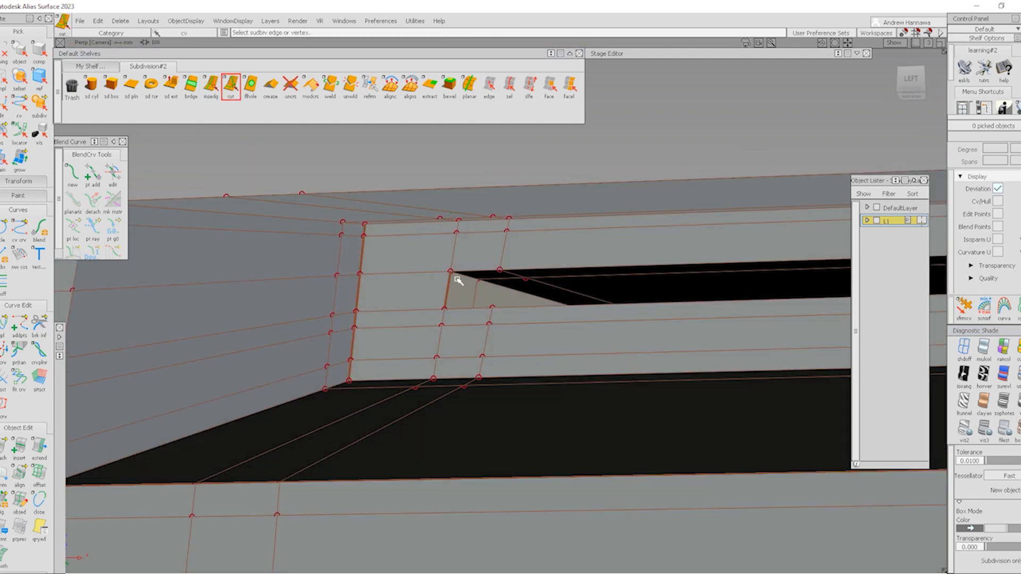
click(450, 272)
key(space)
click(444, 309)
key(space)
Step: Delete the uppermost and lowermost inner edge loops on the armrest's inner face, including their short stubs up to the diagonal cuts
click(508, 88)
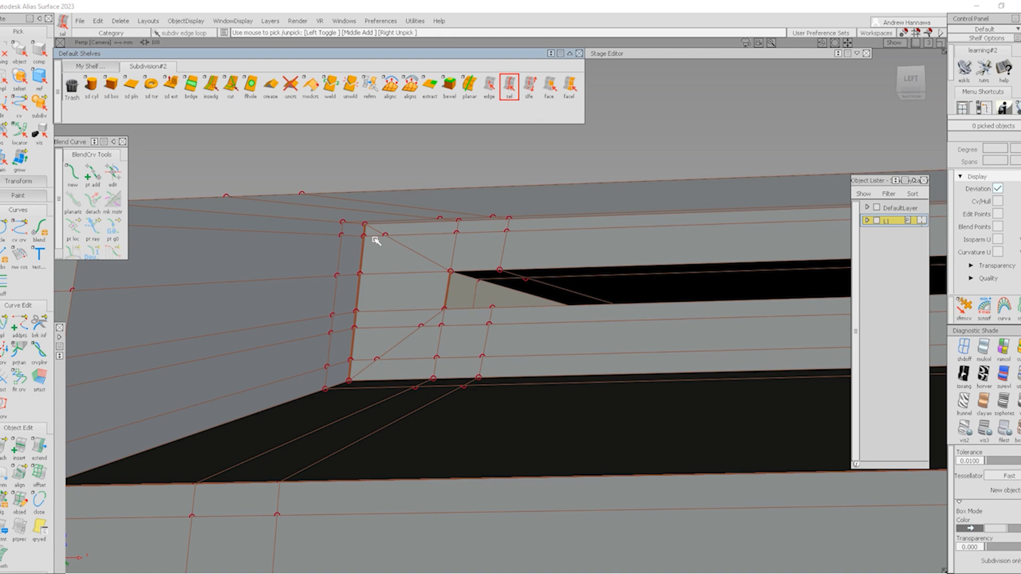
click(350, 235)
click(492, 88)
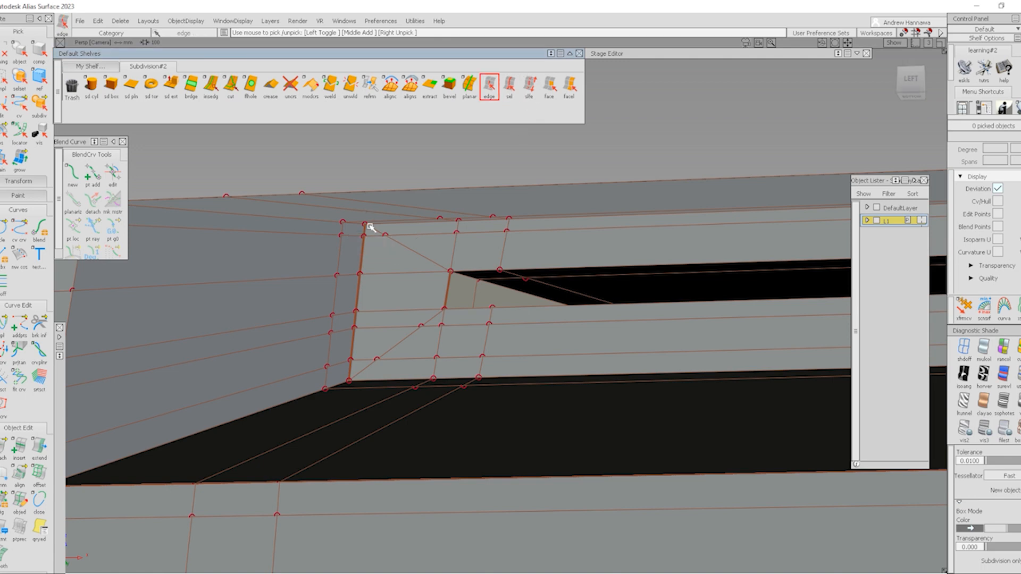
click(374, 240)
key(Delete)
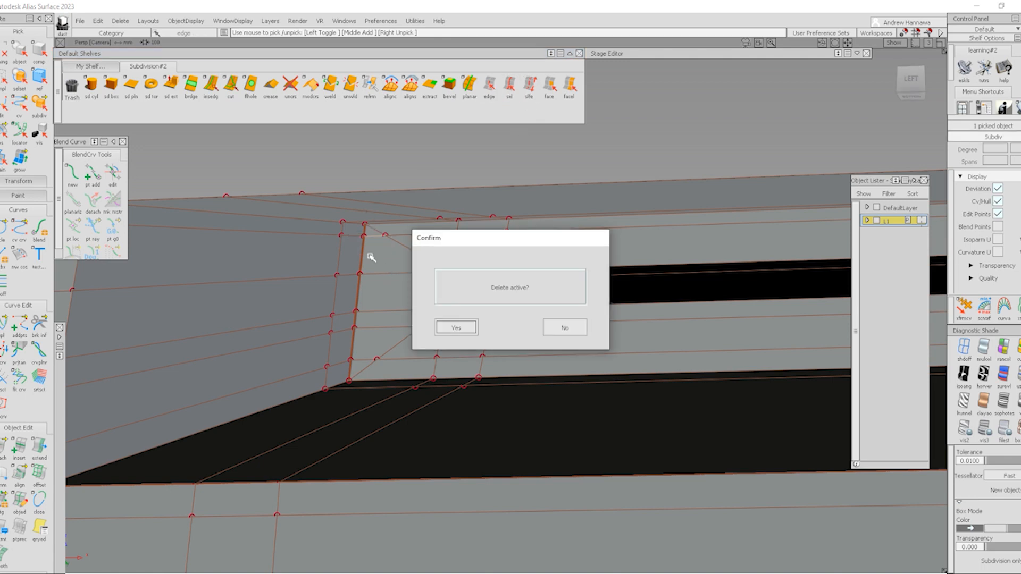
key(Return)
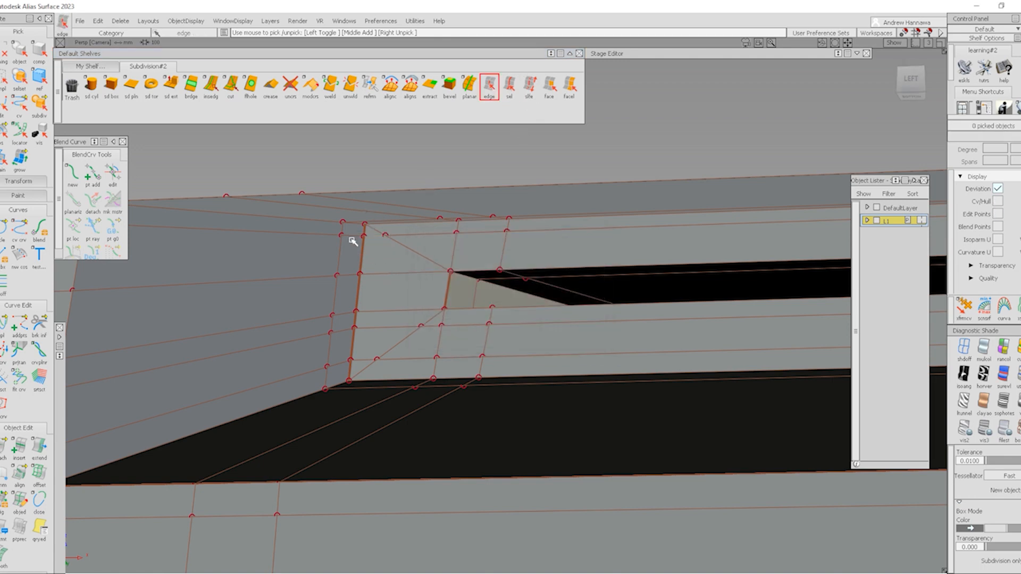
click(363, 363)
key(Return)
click(337, 366)
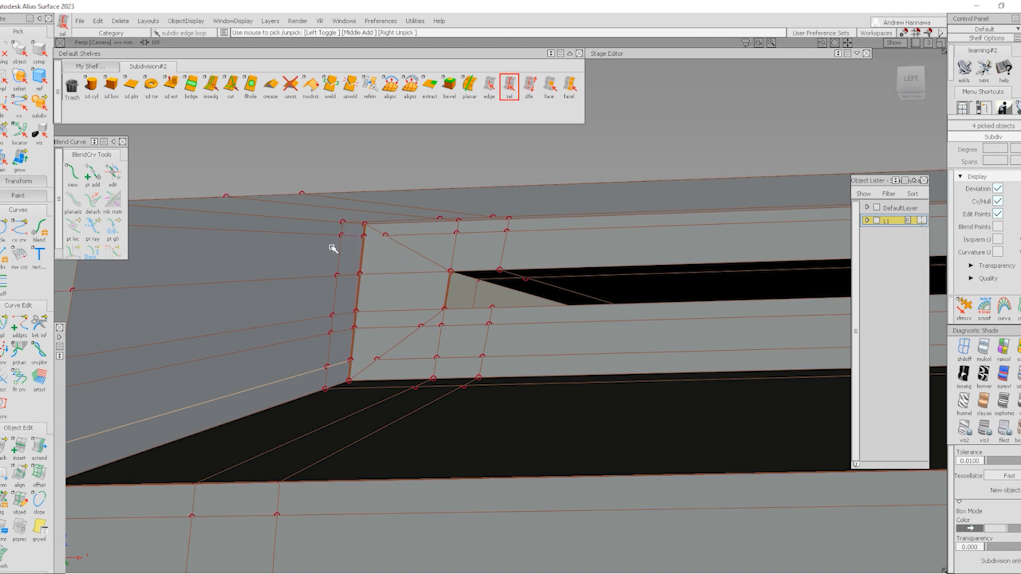
key(Delete)
key(Return)
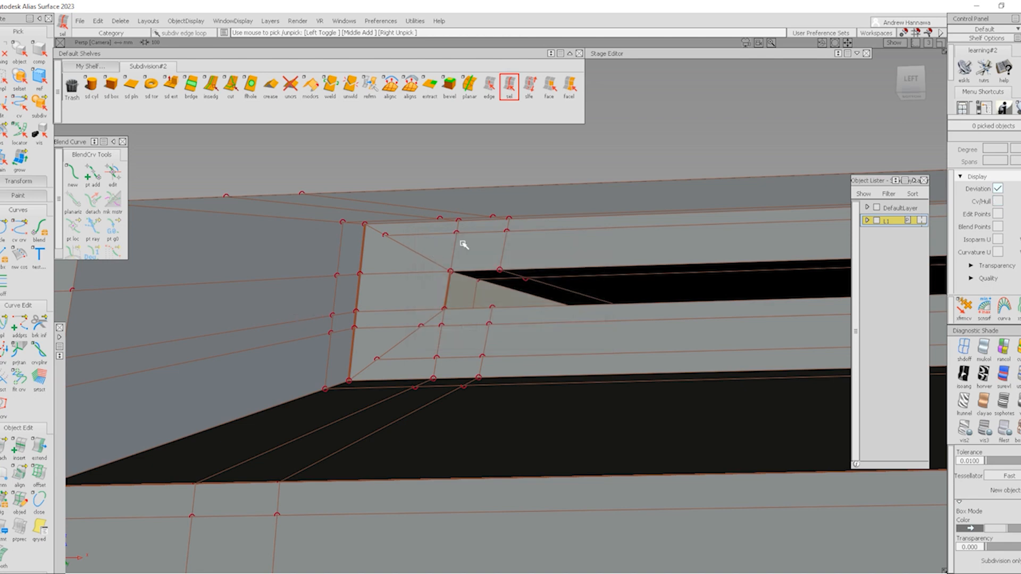
Step: Cut a vertical edge between the upper and lower diagonals, just inside the end of the ledge
alt+shift+drag(462, 244, 497, 332)
click(236, 91)
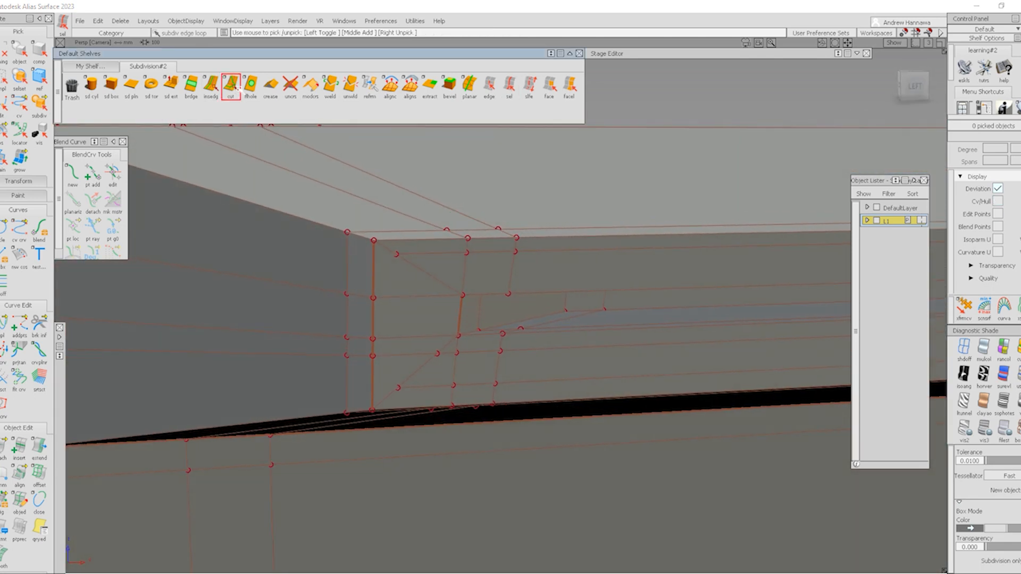
click(396, 386)
click(398, 253)
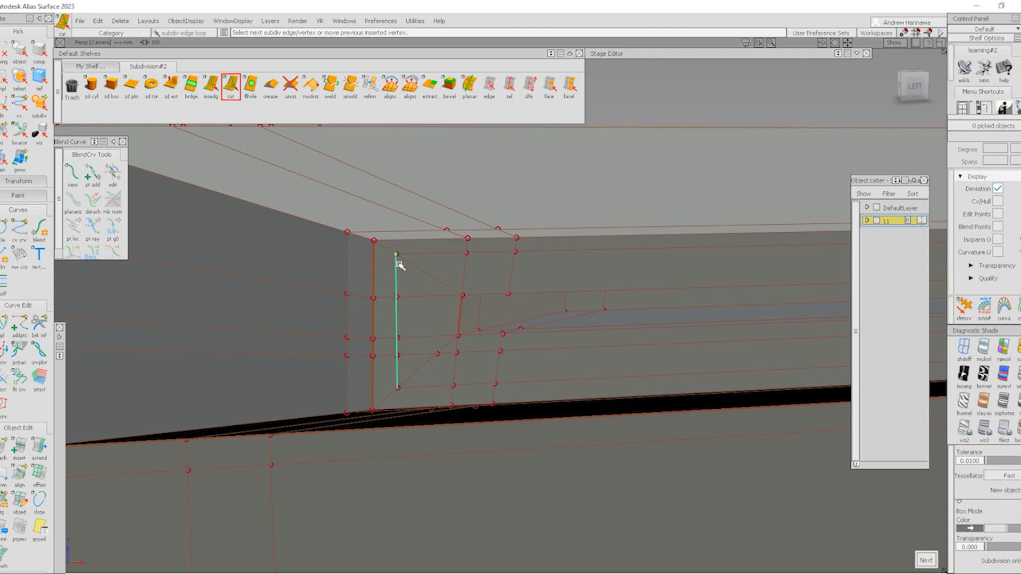
alt+shift+drag(310, 345, 344, 283)
alt+shift+drag(449, 269, 410, 369)
Step: Delete the two edge loops running from the groove's end corners onto the armrest's inner face
click(511, 87)
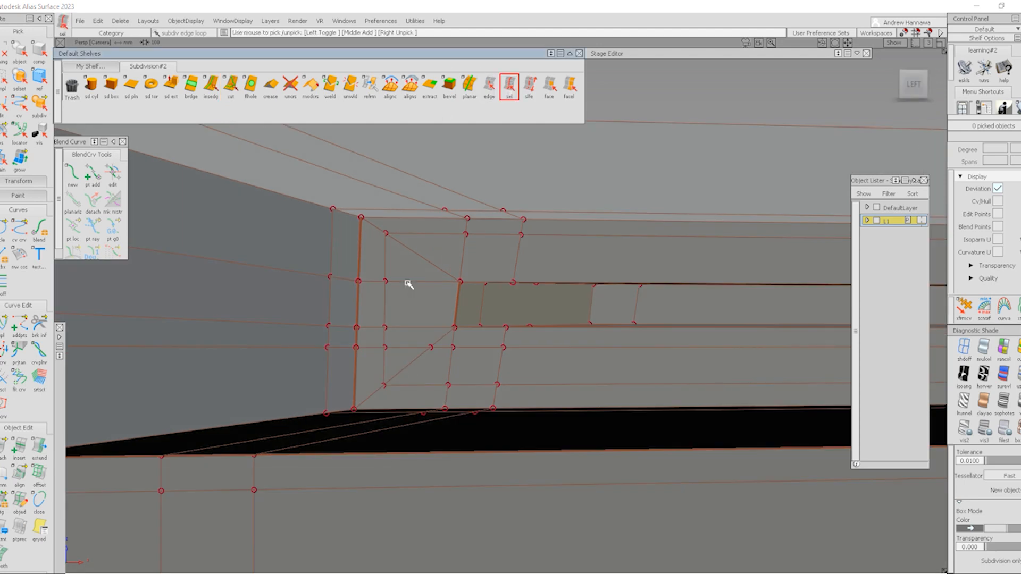
click(408, 281)
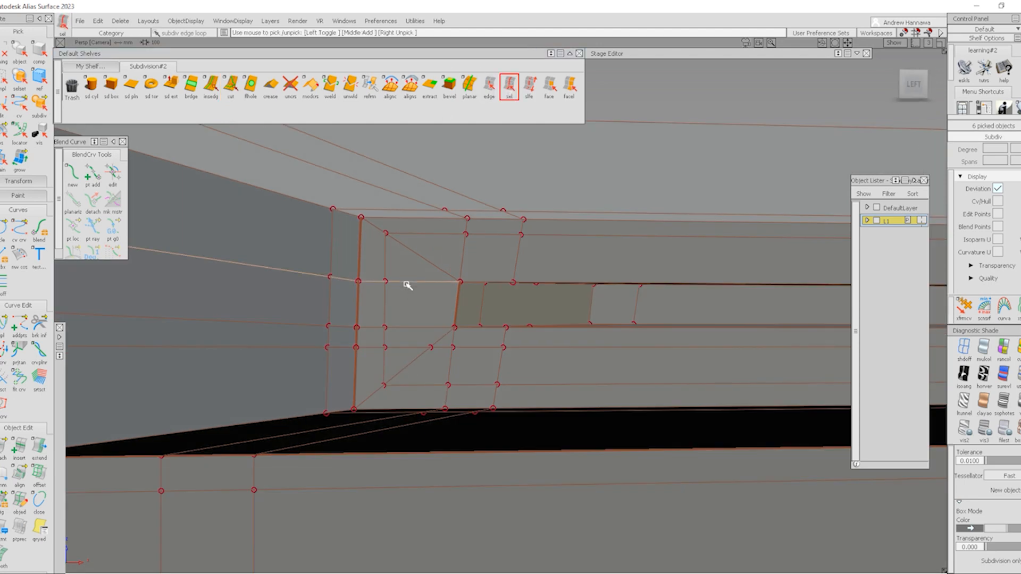
click(416, 327)
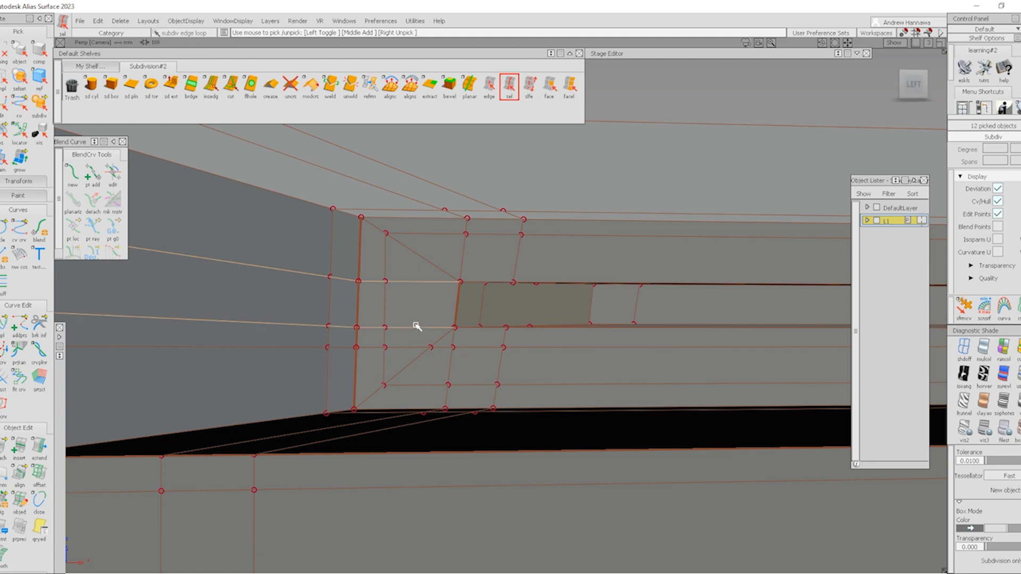
key(Delete)
Step: Examine the smoothed groove end and its transition into the armrest from several angles
ctrl+shift+drag(292, 324, 326, 267)
ctrl+shift+drag(523, 342, 497, 320)
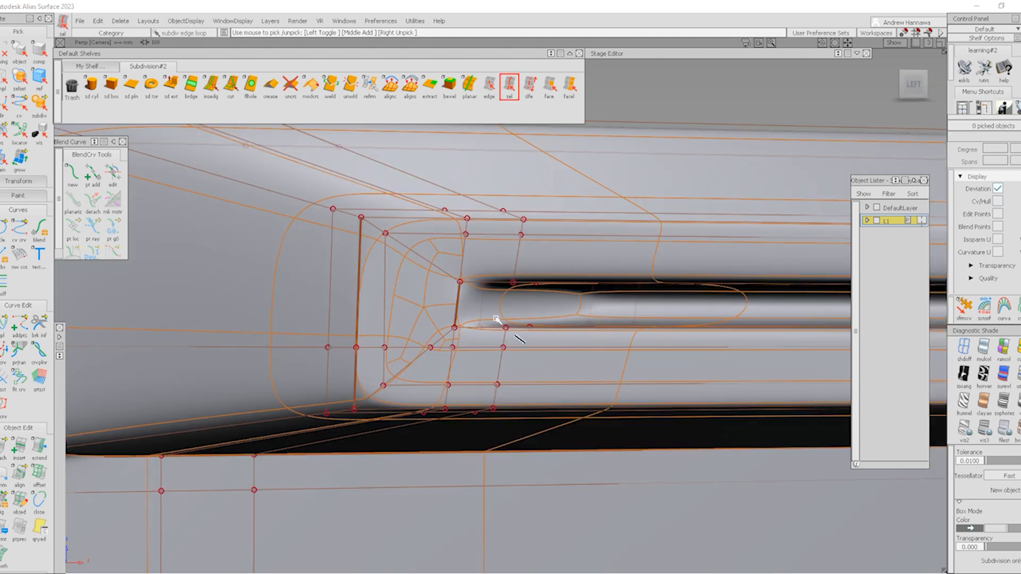
alt+shift+right_drag(453, 255, 383, 320)
mouse_move(383, 319)
alt+shift+mouse_down()
mouse_move(216, 346)
mouse_move(382, 336)
alt+shift+mouse_up()
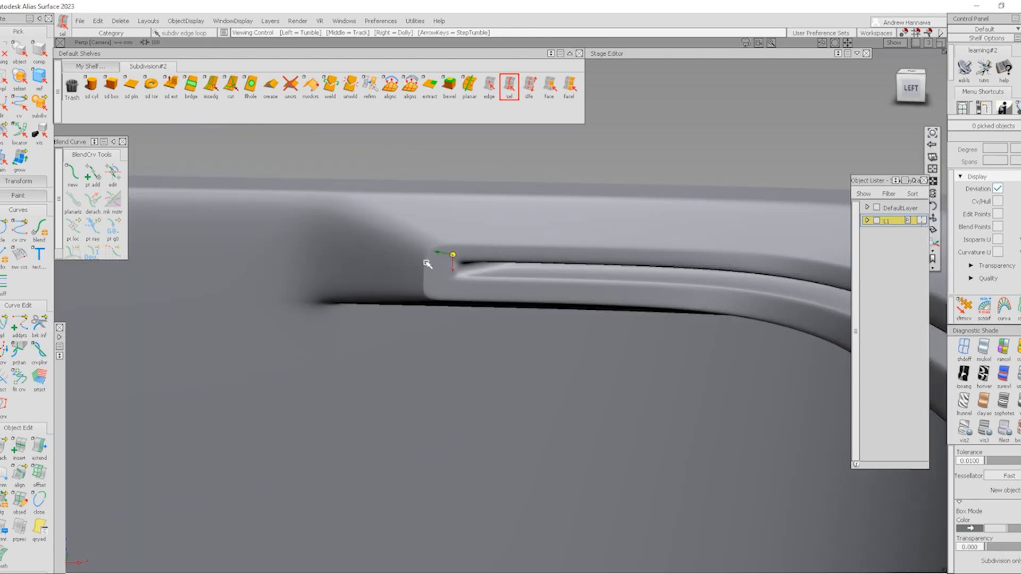
alt+shift+right_drag(426, 262, 446, 298)
mouse_move(443, 296)
alt+shift+mouse_down()
mouse_move(433, 290)
mouse_move(470, 314)
mouse_move(461, 305)
alt+shift+mouse_up()
ctrl+shift+drag(520, 360, 492, 340)
alt+shift+right_drag(474, 346, 492, 331)
mouse_move(492, 331)
alt+shift+mouse_down()
mouse_move(459, 293)
mouse_move(461, 302)
alt+shift+mouse_up()
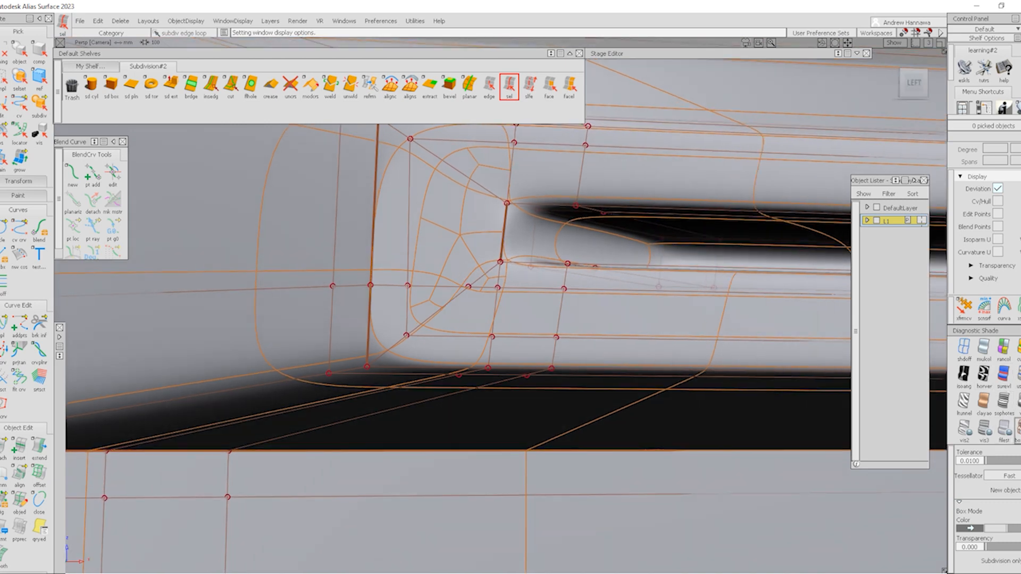
Step: Cut diagonal edges above and below the groove, from the CVs beside its end corners to the next CVs along its rim
click(1018, 430)
alt+shift+drag(523, 222, 561, 258)
alt+shift+middle_drag(510, 243, 489, 288)
alt+shift+drag(488, 288, 511, 296)
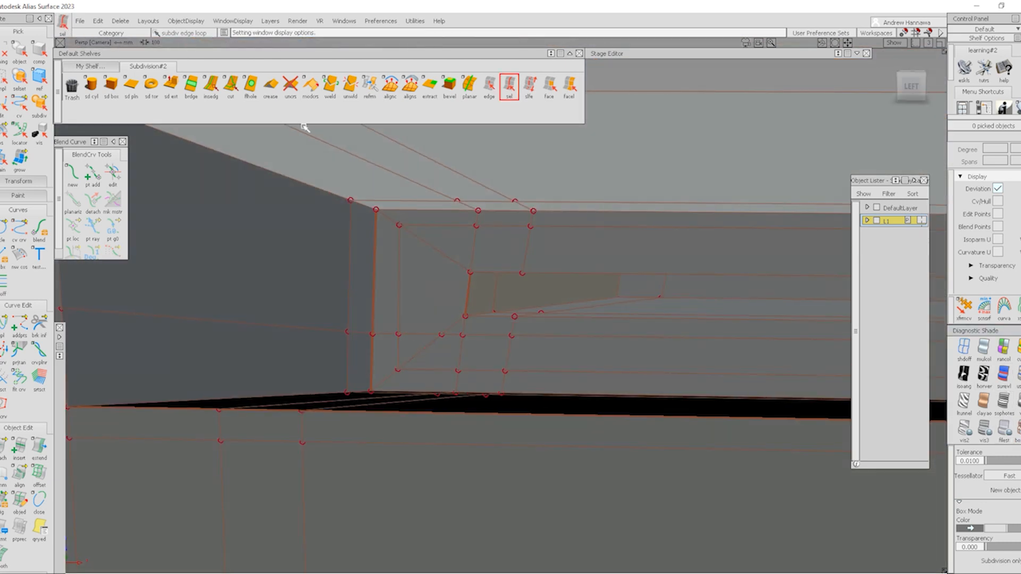
click(230, 85)
click(477, 226)
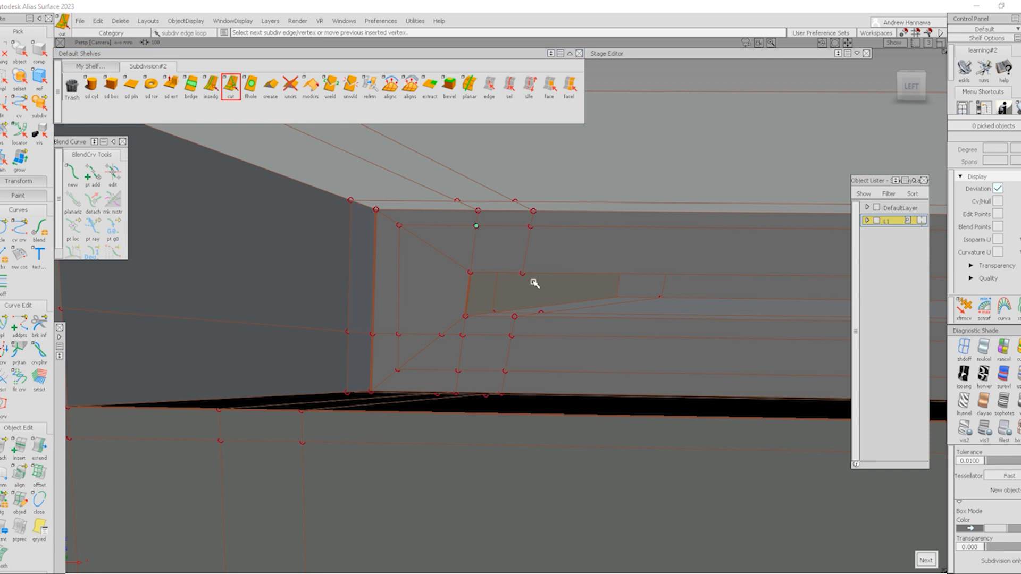
click(462, 334)
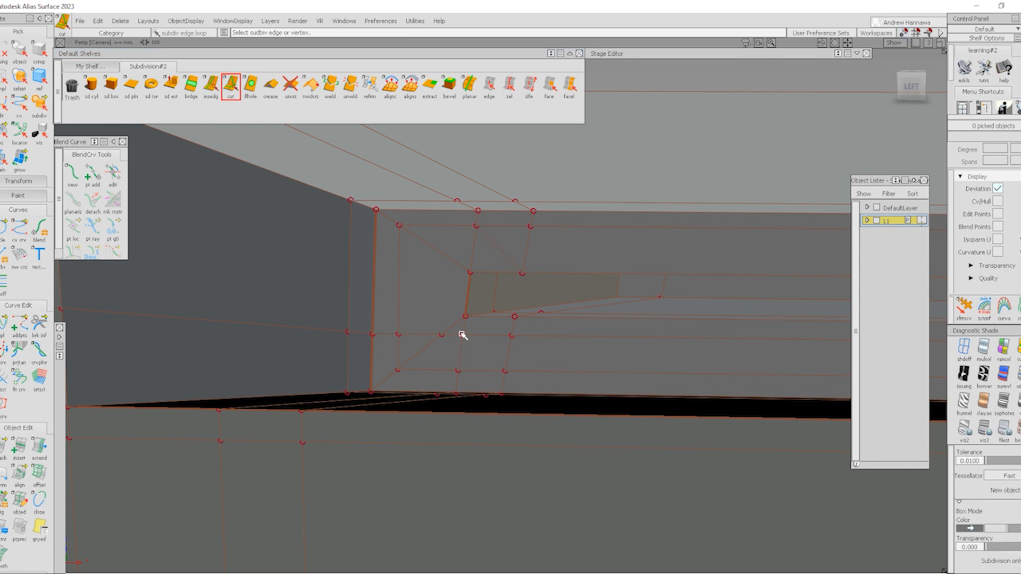
click(496, 319)
Step: Delete the short vertical edges that join the groove's end corners to the neighbouring rows above and below
click(489, 85)
click(475, 246)
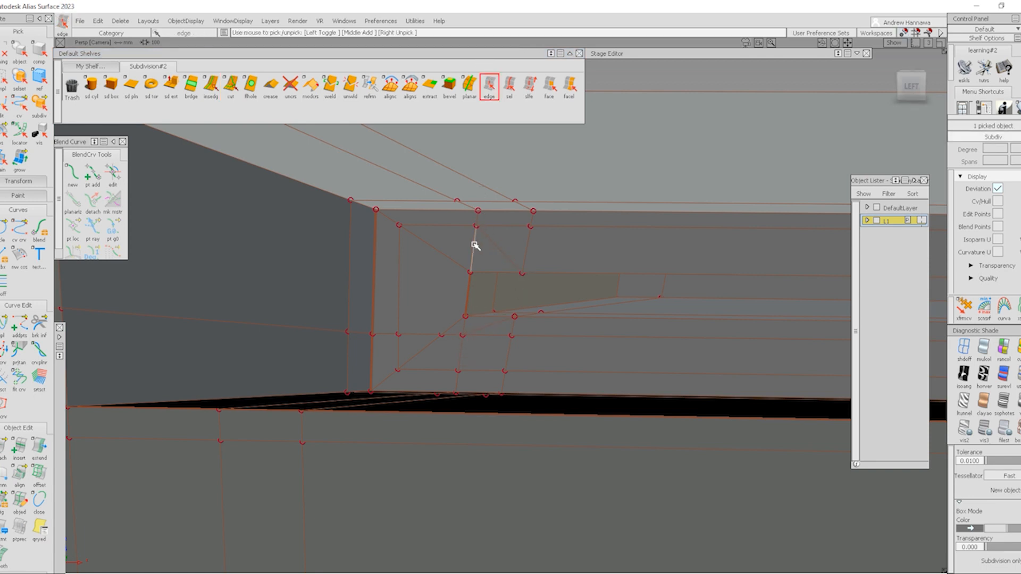
key(Delete)
key(Return)
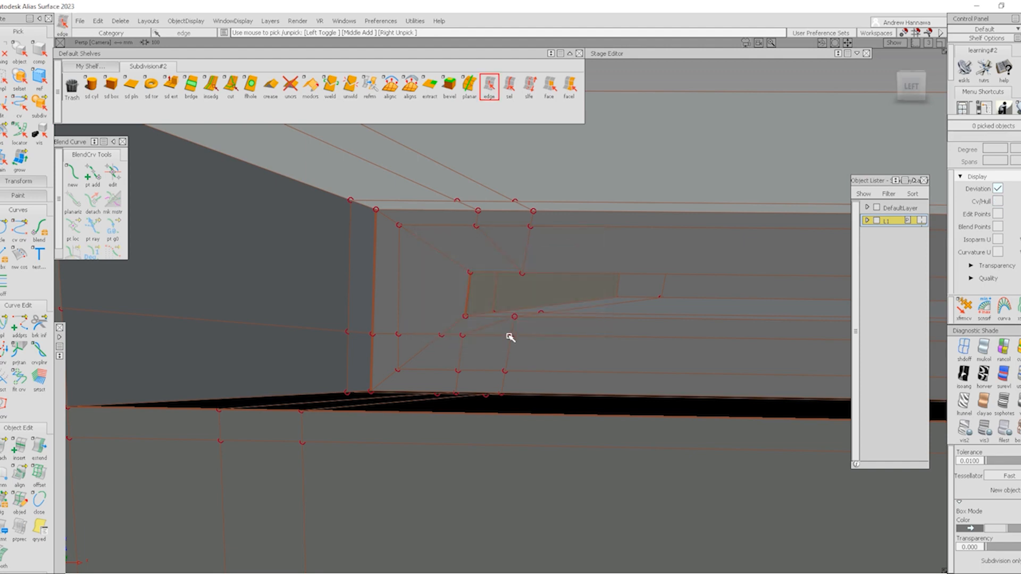
Step: Delete the edge loop that crosses the ledge and armrest just behind the groove's end, both above and below the groove
click(509, 85)
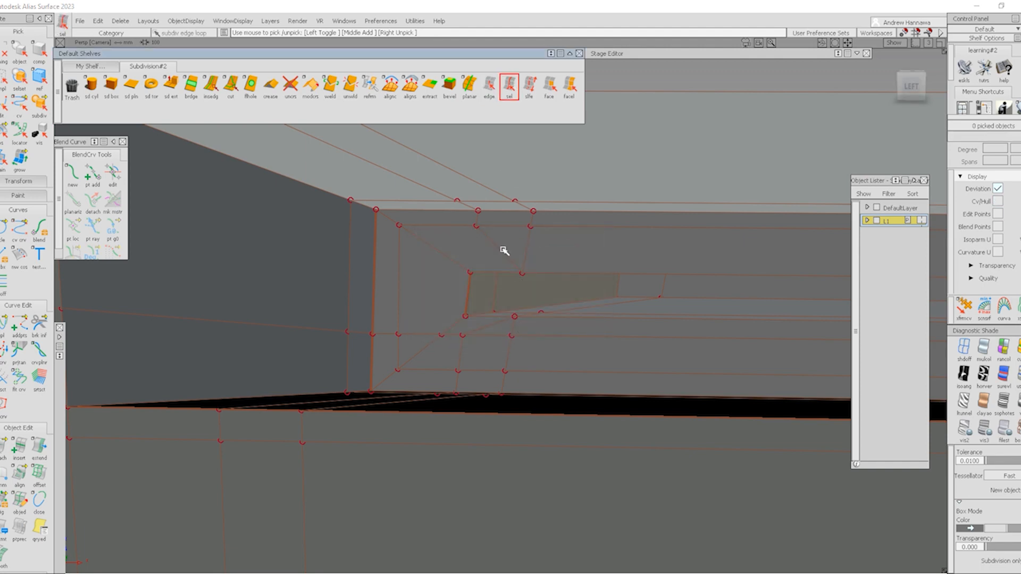
click(525, 254)
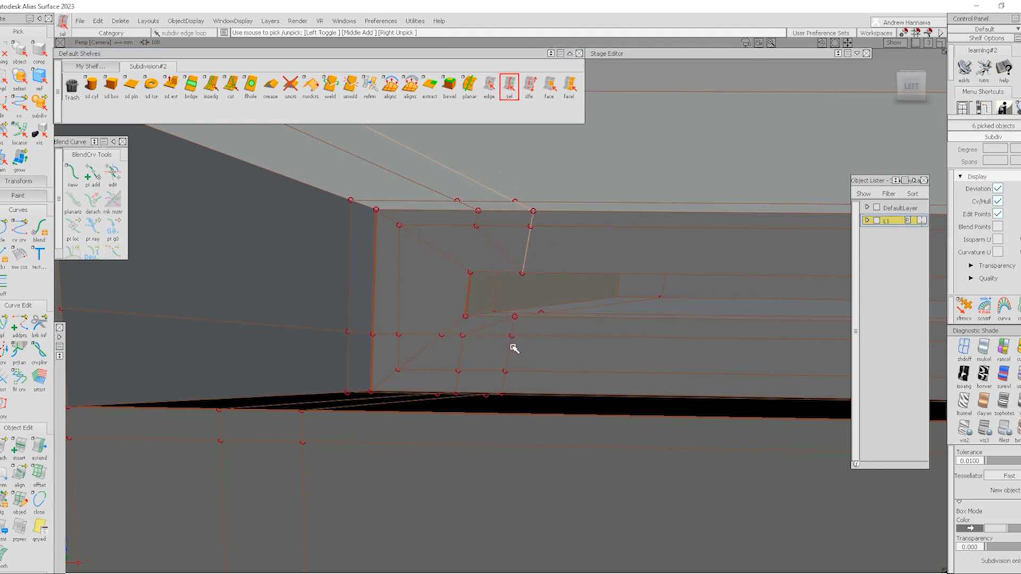
key(Delete)
key(Return)
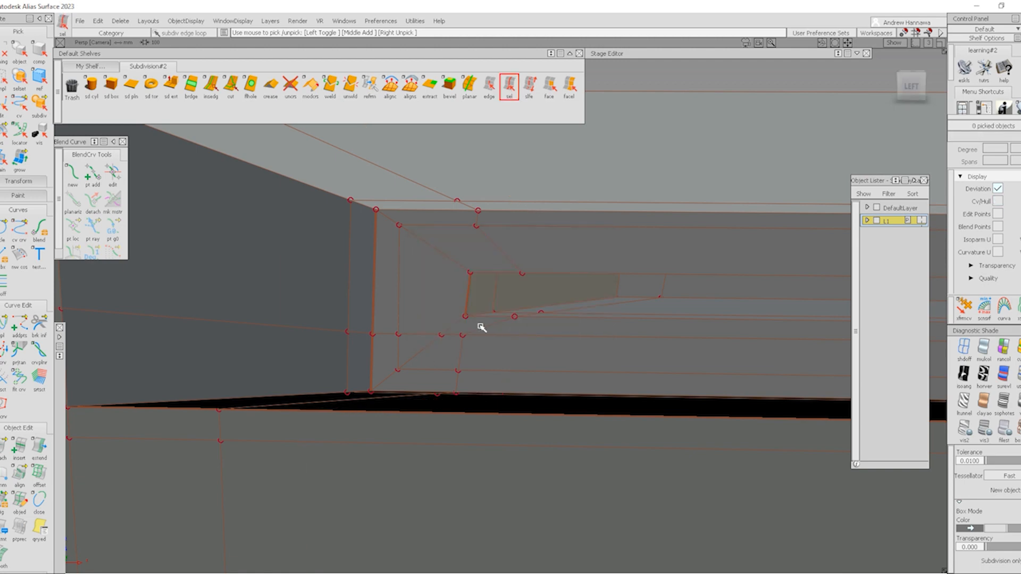
Step: Slide the CV below the groove's lower end corner along its row, away from the ledge's end
click(964, 307)
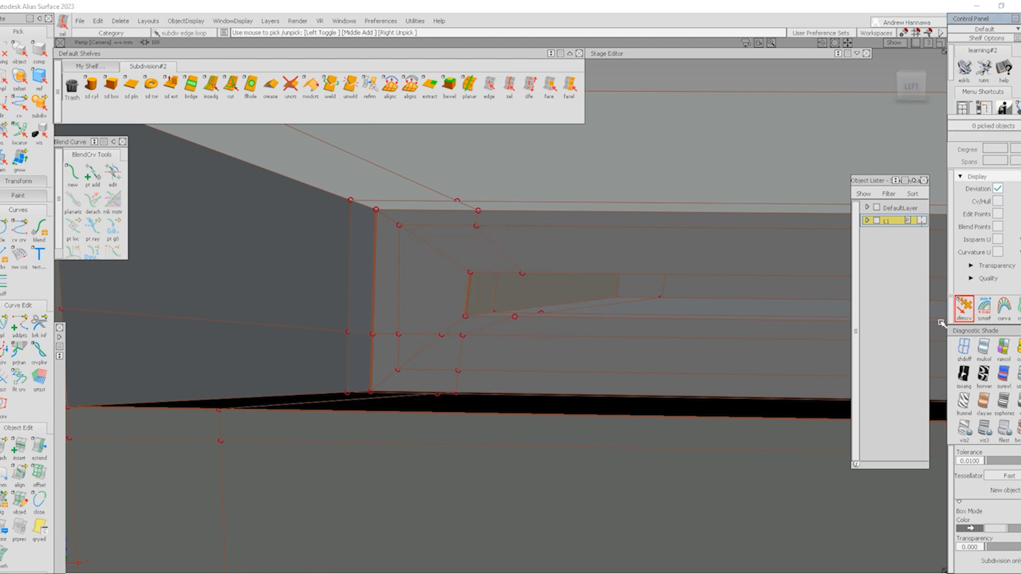
click(463, 336)
drag(478, 339, 638, 343)
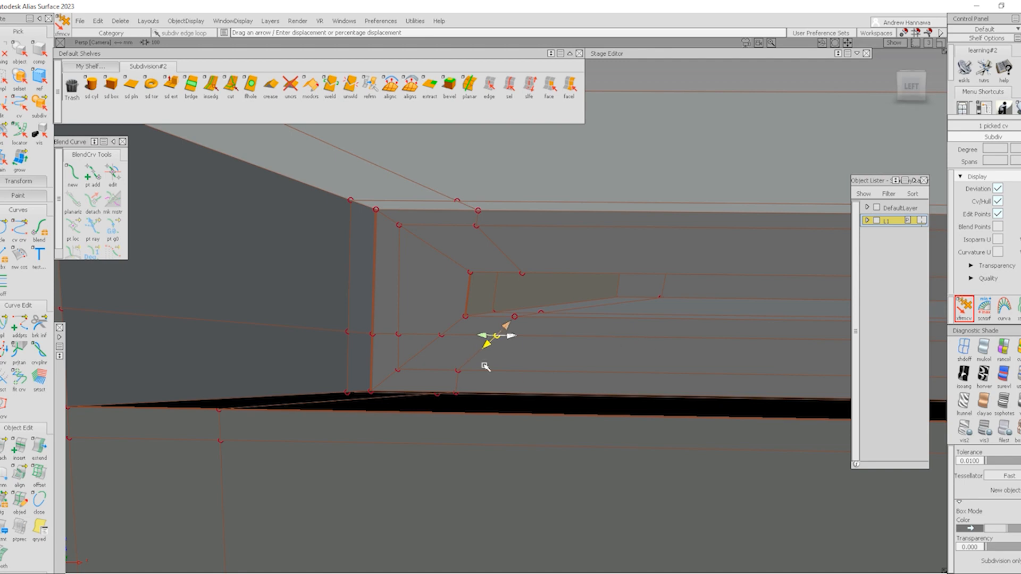
click(348, 310)
Step: Examine the smoothed groove end from the side and above, with and without the control cage
key(alt+b)
key(alt+m)
alt+shift+right_drag(434, 342, 465, 313)
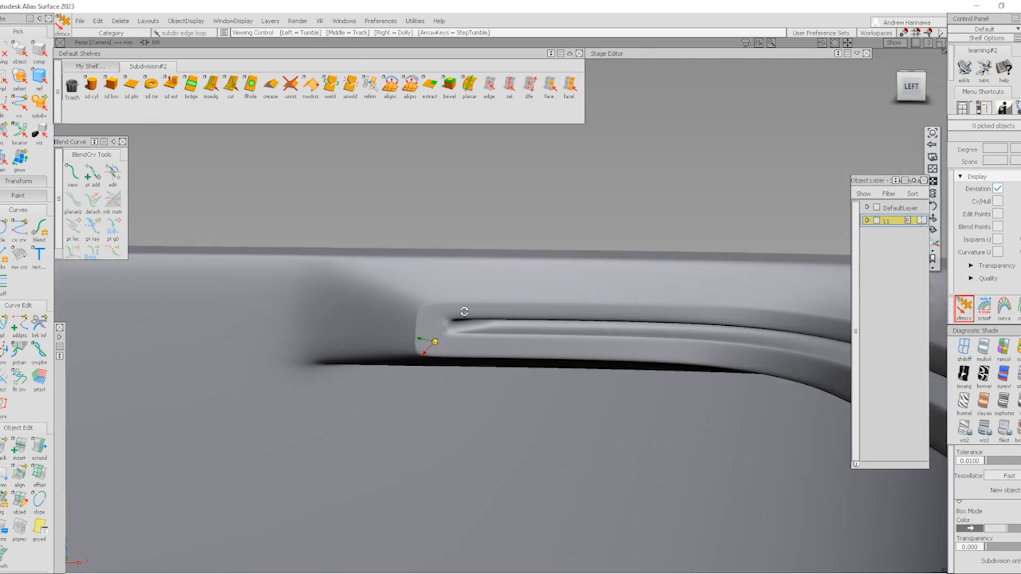
alt+shift+drag(465, 312, 729, 333)
alt+shift+right_drag(730, 333, 543, 324)
alt+shift+drag(542, 324, 408, 420)
key(alt+g)
alt+shift+right_drag(425, 351, 469, 403)
alt+shift+drag(470, 403, 450, 377)
key(alt+m)
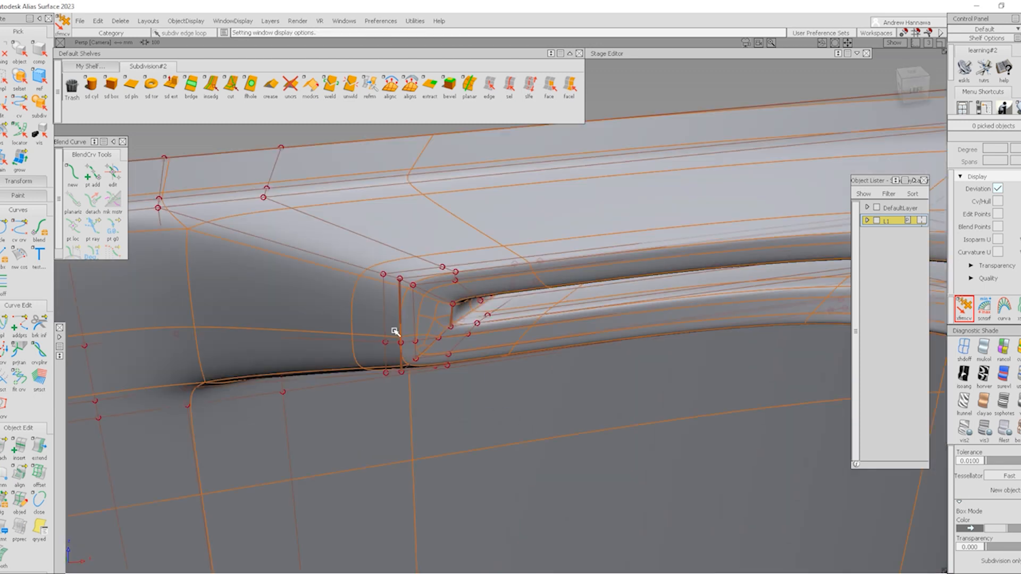
Step: Remove the crease from the vertical edge loop at the end of the ledge and check the whole body
click(509, 91)
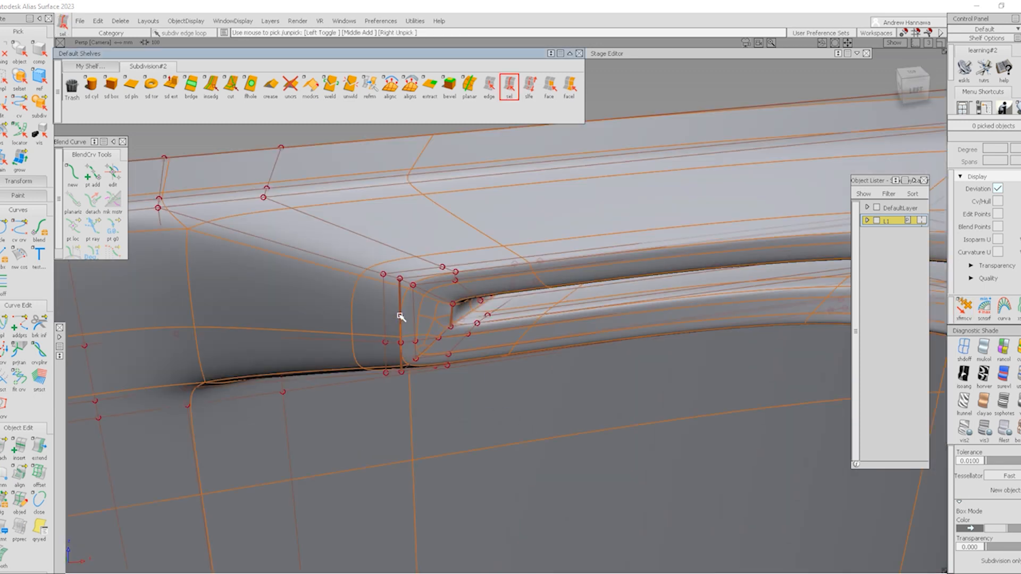
click(401, 318)
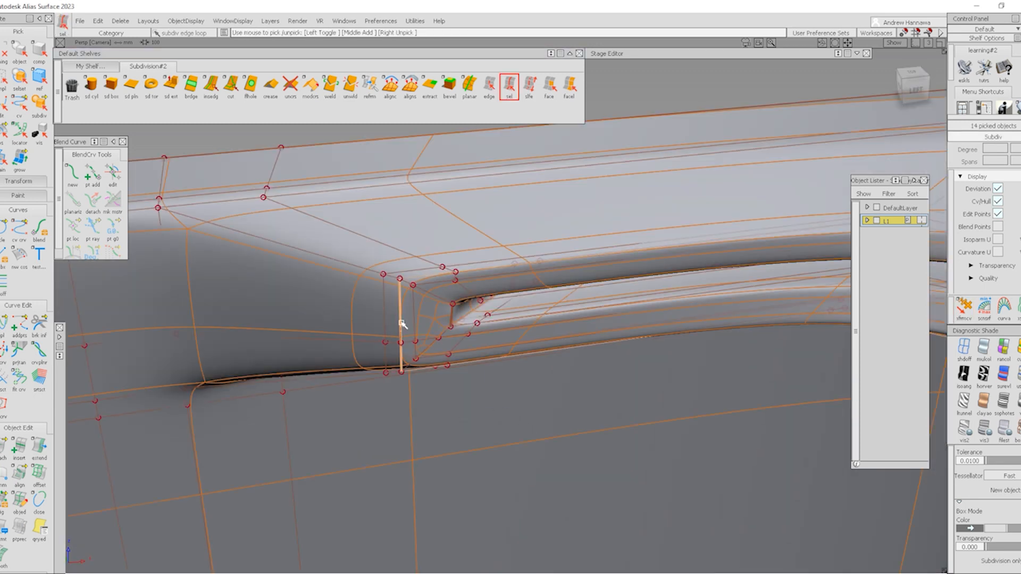
click(290, 86)
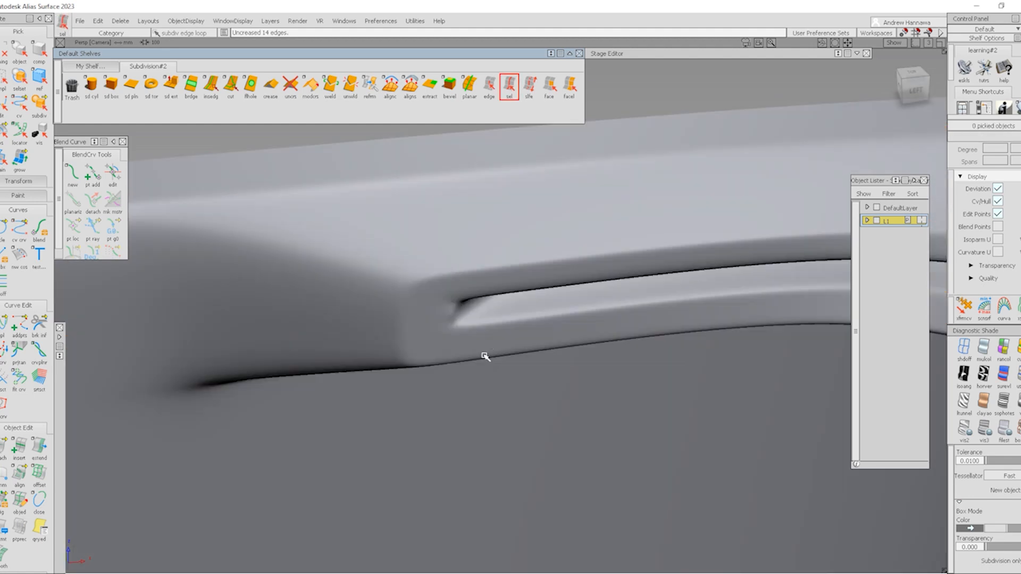
alt+shift+right_drag(483, 356, 481, 344)
mouse_move(481, 344)
alt+shift+mouse_down()
mouse_move(649, 285)
mouse_move(675, 329)
alt+shift+mouse_up()
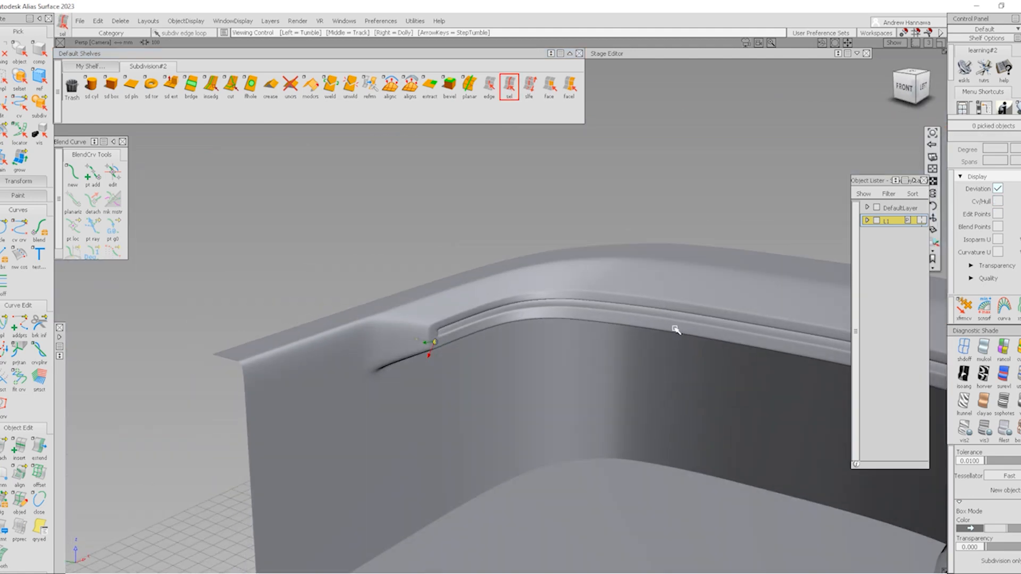
alt+shift+right_drag(676, 330, 529, 353)
alt+shift+drag(529, 353, 564, 367)
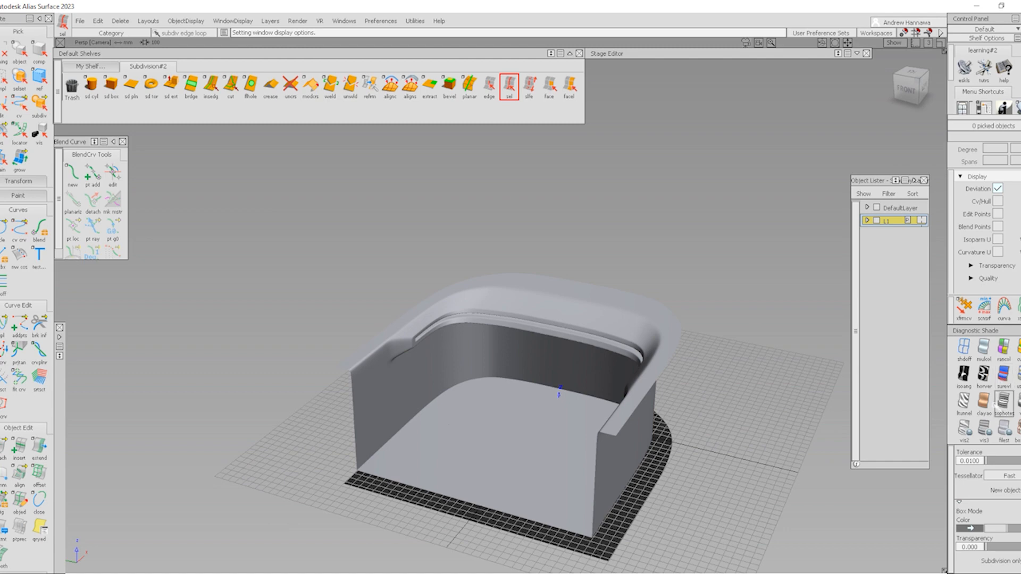
Step: Examine the back's inner corner, where the armrest ledge and groove turn, using flat shading and the unsmoothed control cage
click(985, 404)
alt+shift+right_drag(484, 355, 572, 389)
mouse_move(572, 388)
alt+shift+mouse_down()
mouse_move(314, 342)
mouse_move(291, 301)
mouse_move(420, 304)
mouse_move(501, 349)
mouse_move(634, 376)
alt+shift+mouse_up()
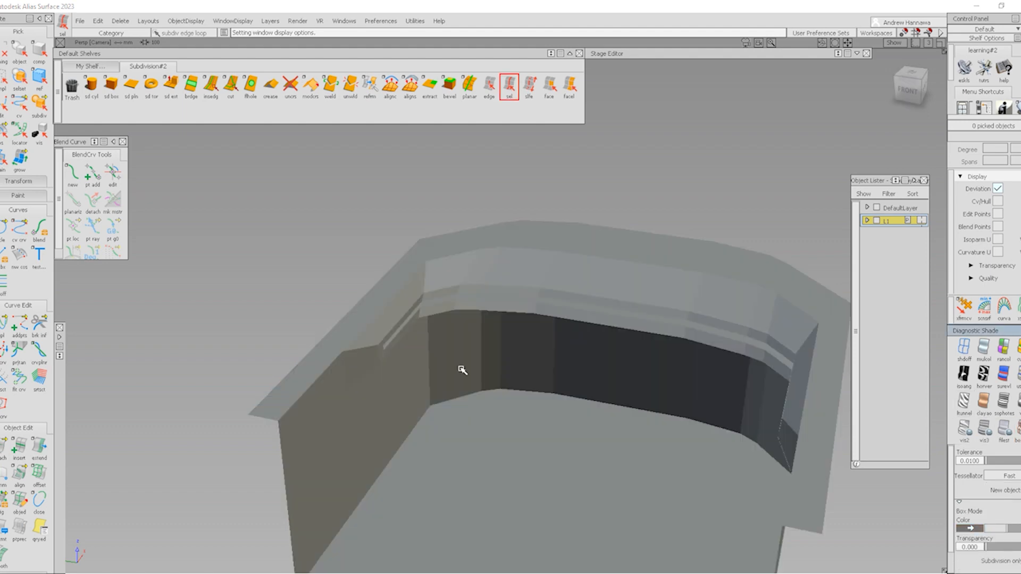
mouse_move(460, 369)
alt+shift+mouse_down()
mouse_move(346, 321)
mouse_move(515, 340)
alt+shift+mouse_up()
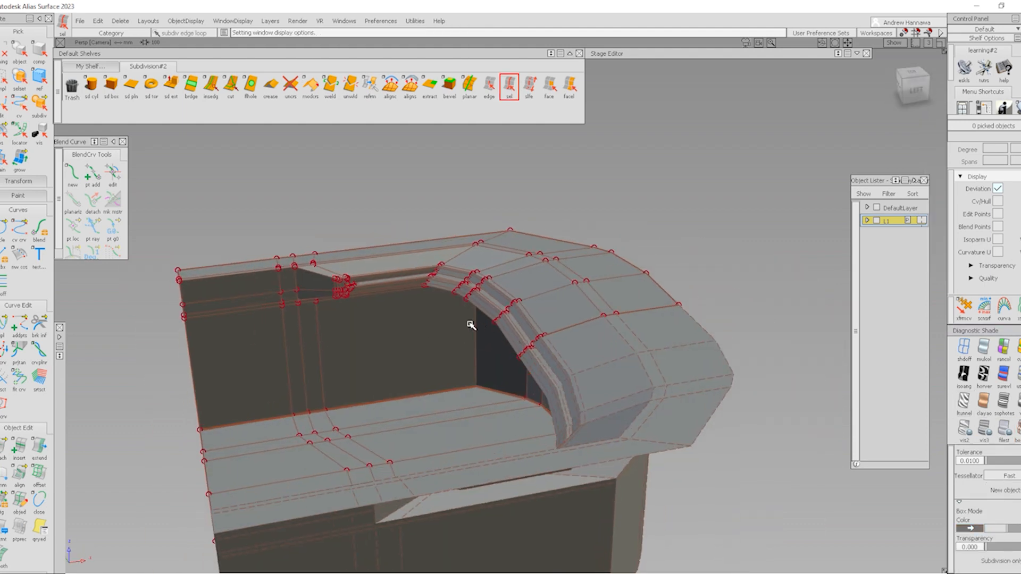
alt+shift+drag(432, 297, 541, 313)
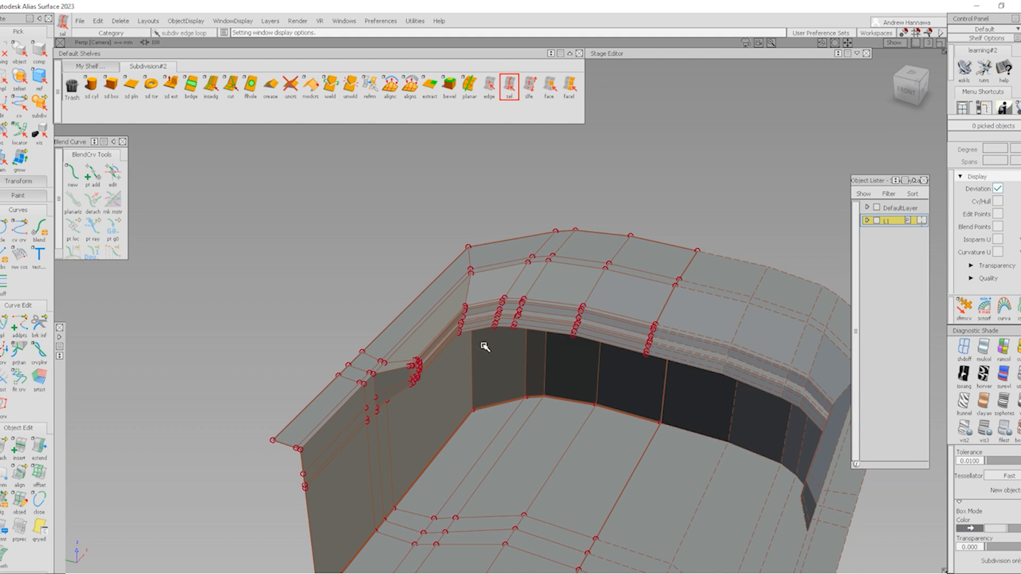
alt+shift+drag(483, 365, 428, 311)
alt+shift+right_drag(454, 281, 472, 347)
alt+shift+drag(471, 346, 489, 304)
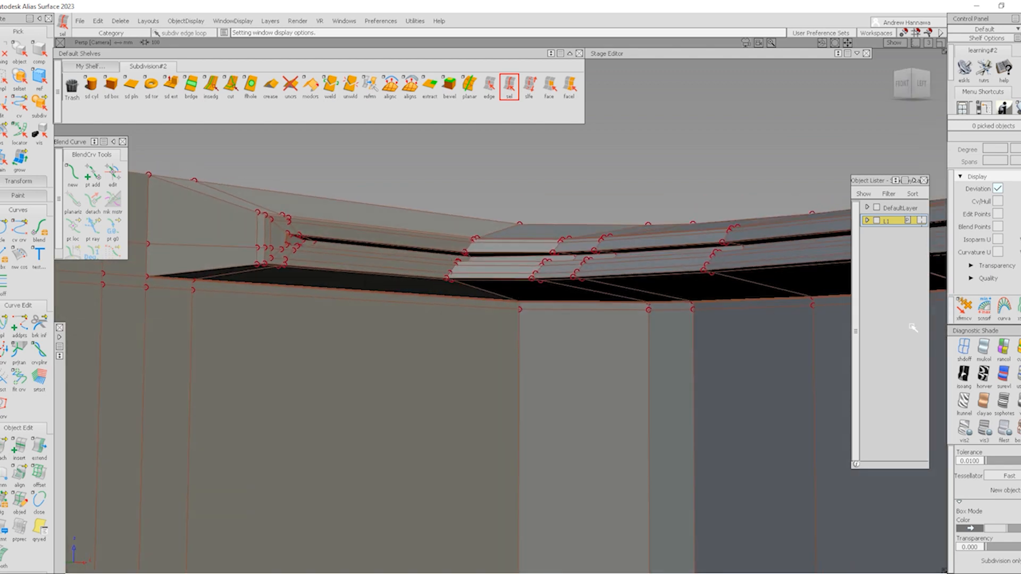
click(964, 349)
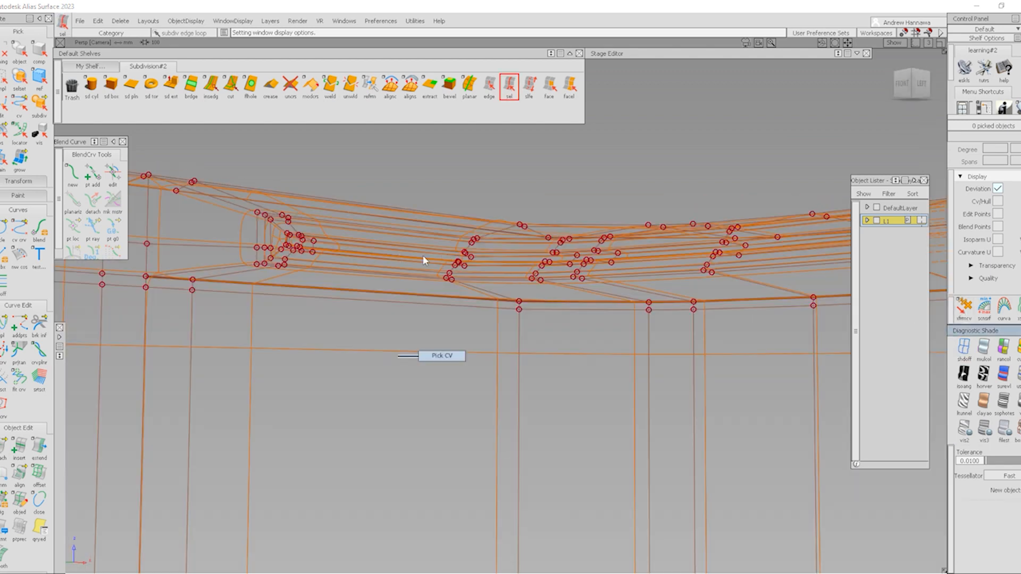
drag(410, 226, 497, 285)
mouse_move(452, 311)
alt+shift+mouse_down()
mouse_move(303, 458)
mouse_move(531, 390)
alt+shift+mouse_up()
click(1016, 429)
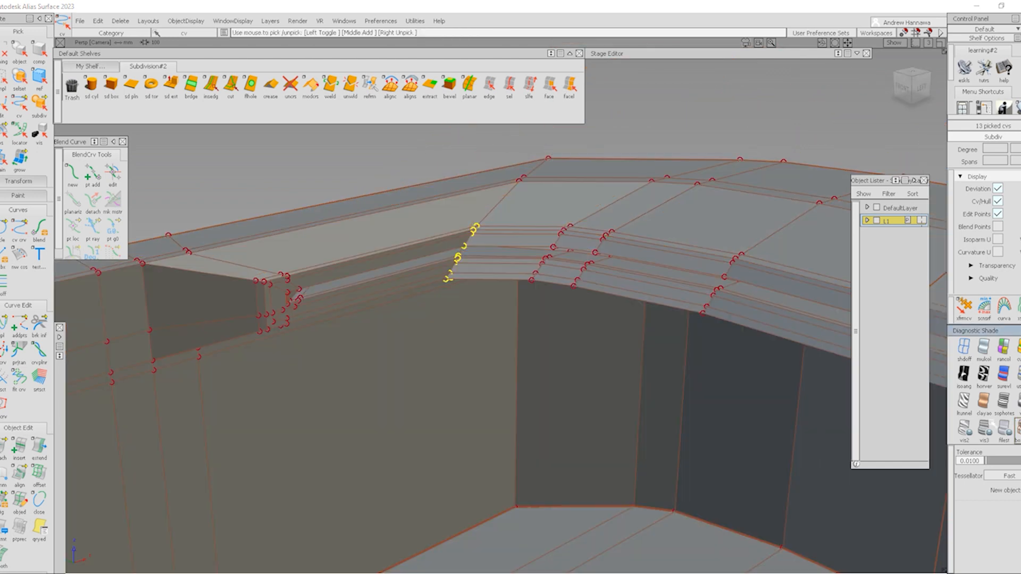
click(964, 309)
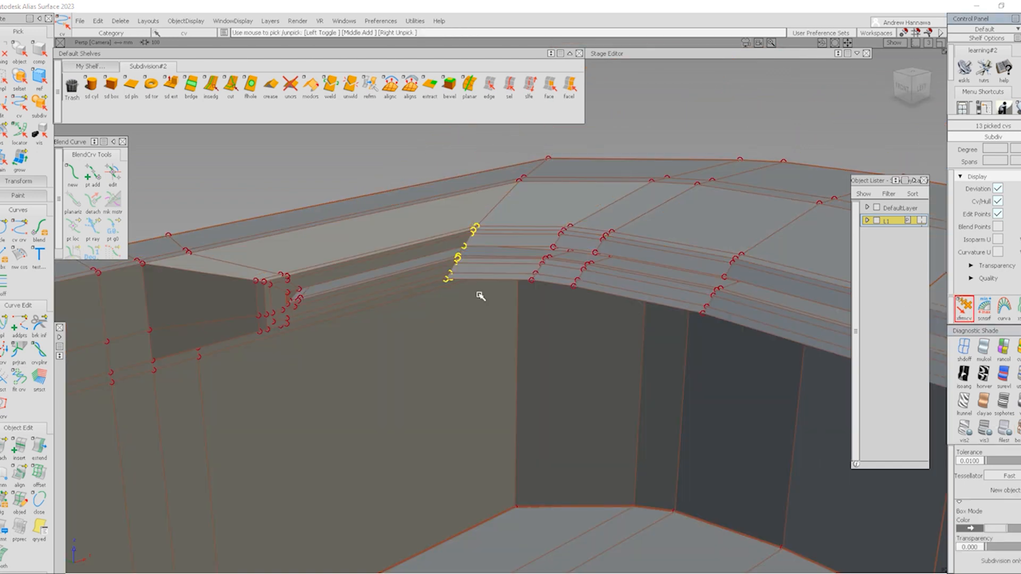
click(466, 288)
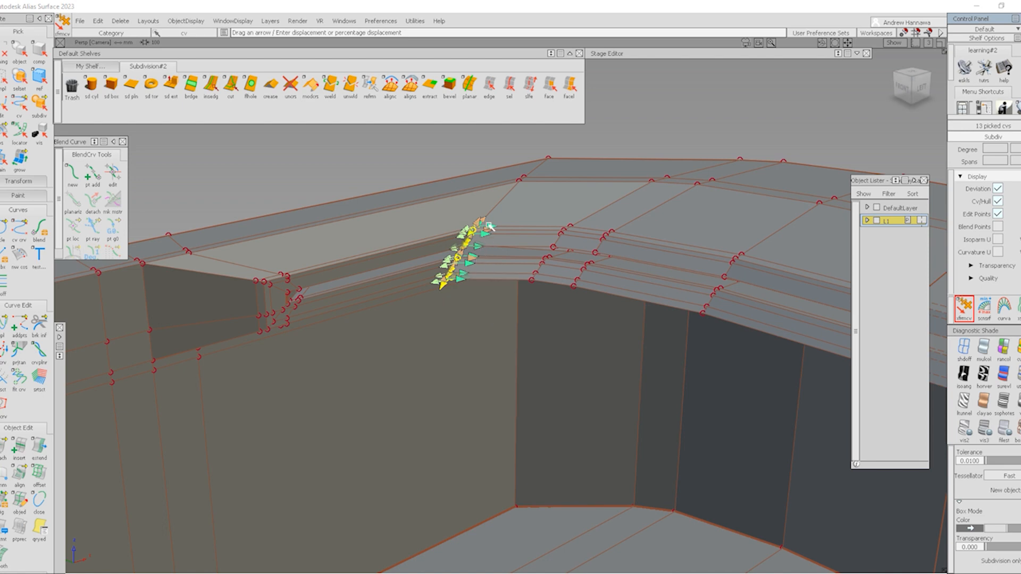
alt+shift+right_drag(522, 286, 497, 278)
alt+shift+drag(497, 279, 489, 302)
alt+shift+right_drag(488, 302, 400, 336)
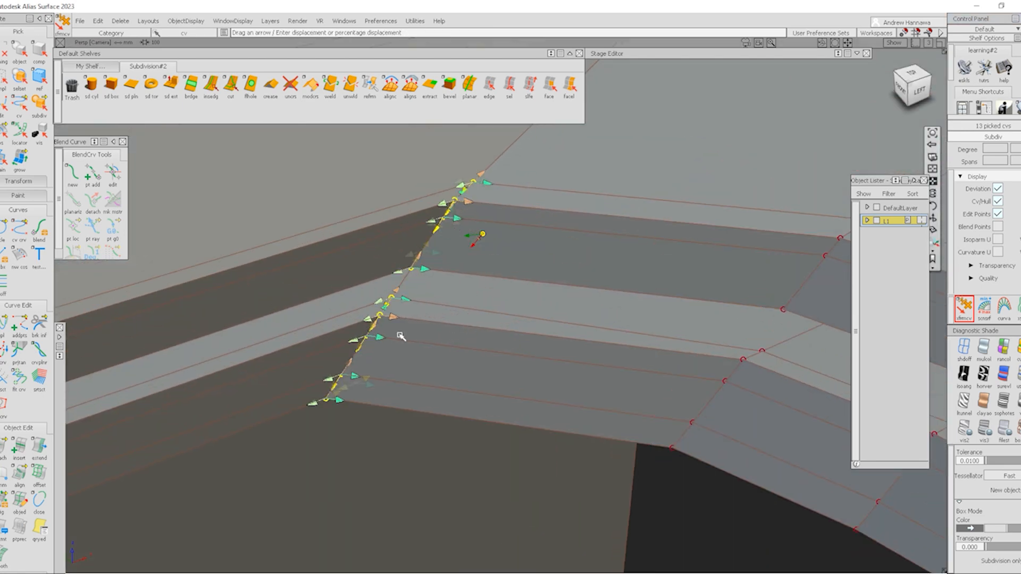
alt+shift+drag(364, 360, 506, 307)
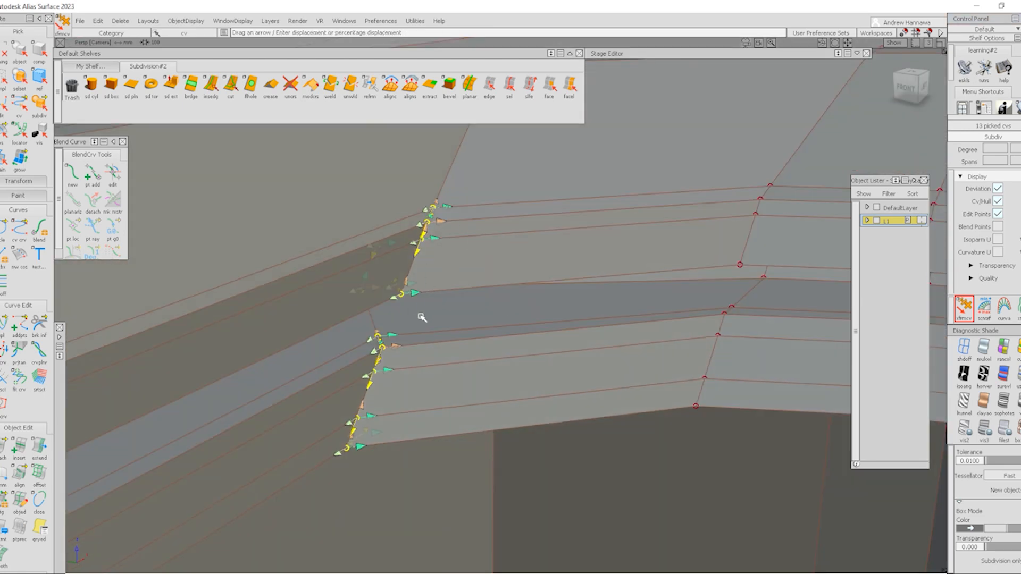
click(432, 205)
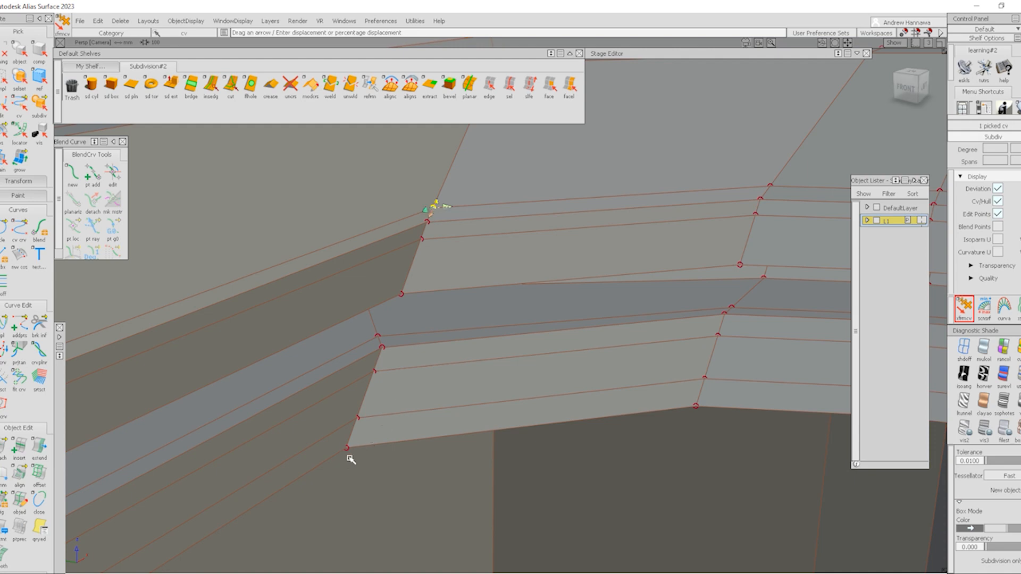
shift+click(346, 449)
click(416, 335)
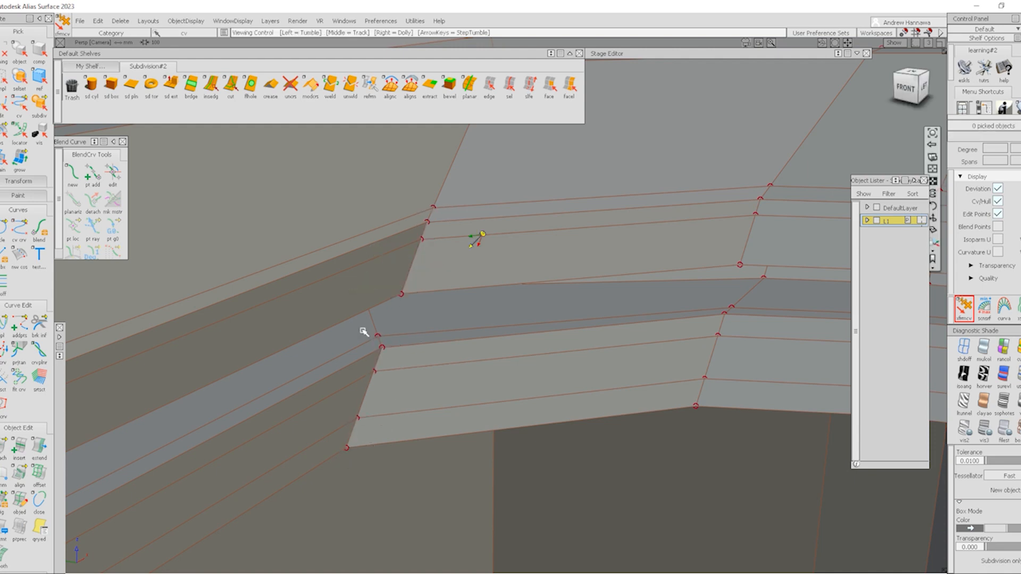
alt+shift+drag(364, 331, 461, 251)
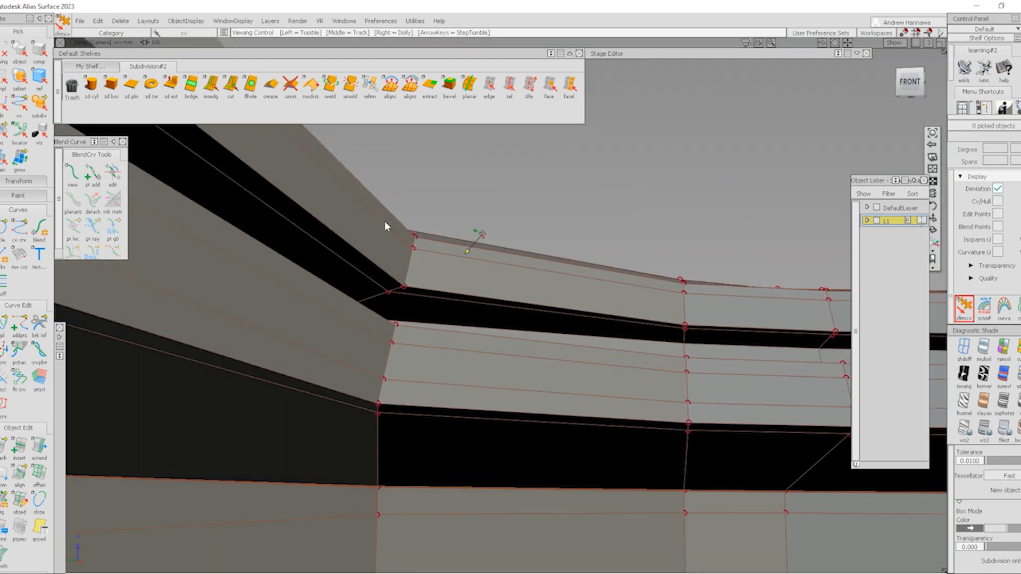
drag(385, 221, 418, 298)
mouse_move(410, 234)
alt+shift+mouse_down()
mouse_move(387, 284)
mouse_move(422, 239)
mouse_move(303, 283)
mouse_move(419, 243)
mouse_move(439, 305)
mouse_move(513, 213)
mouse_move(322, 370)
mouse_move(107, 338)
mouse_move(372, 351)
alt+shift+mouse_up()
alt+shift+right_drag(372, 351, 250, 393)
alt+shift+drag(250, 394, 623, 391)
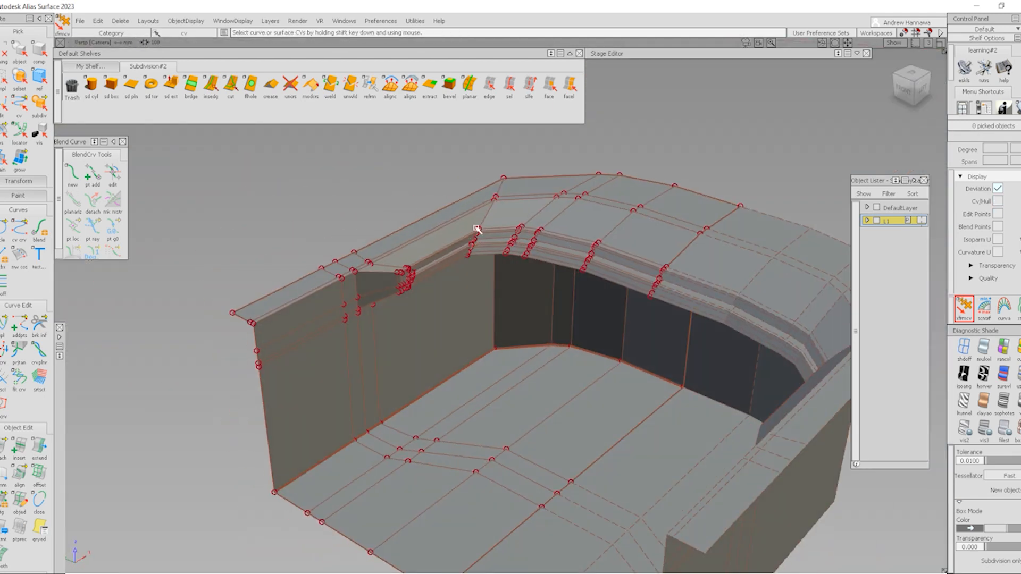
Step: Insert two closely spaced edge loops beside the back corner's edge loop, on the side toward the rear ledge
alt+shift+right_drag(485, 230, 500, 269)
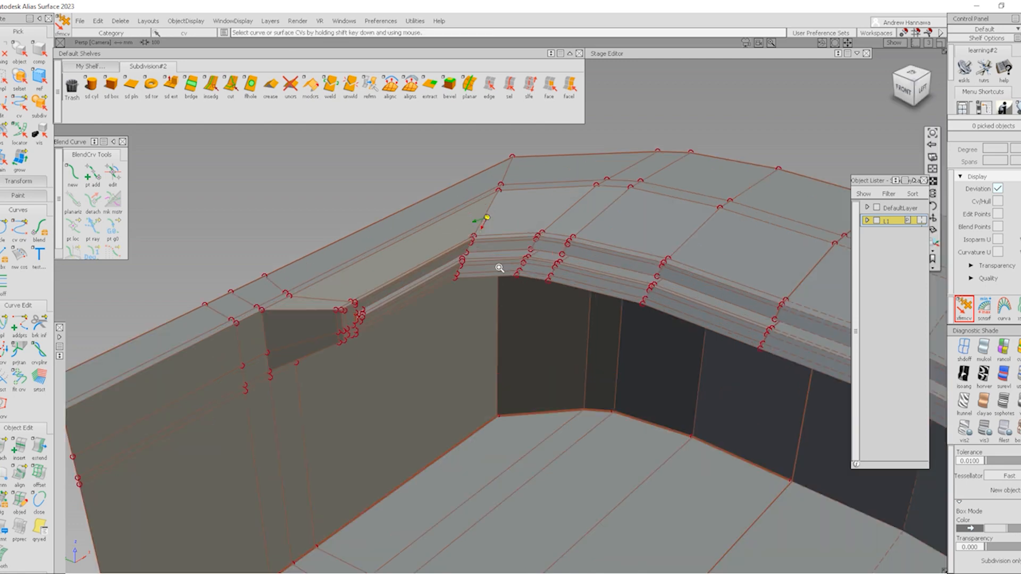
alt+shift+drag(500, 269, 527, 169)
click(217, 89)
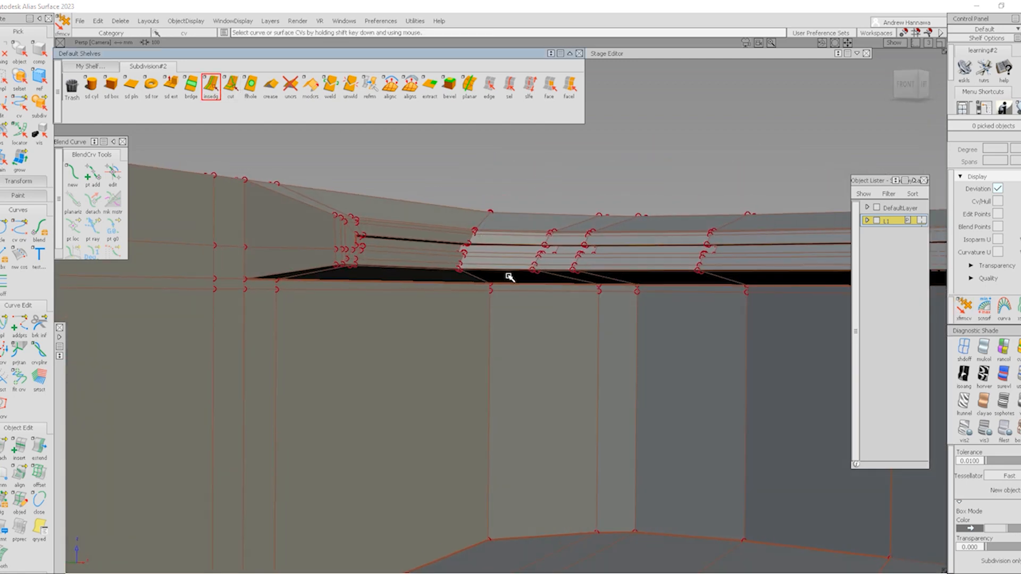
alt+shift+right_drag(474, 240, 491, 319)
alt+shift+drag(492, 319, 481, 228)
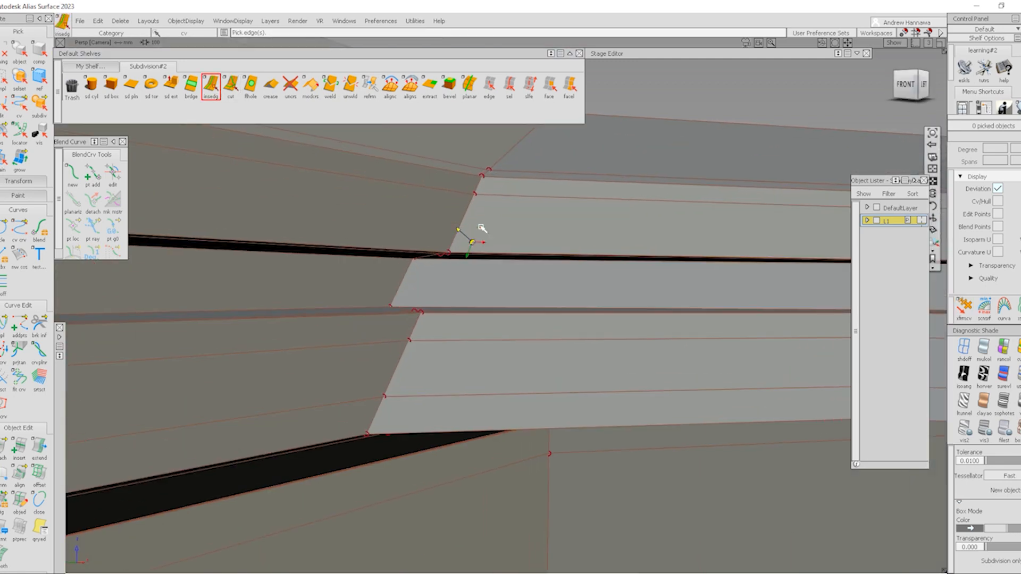
click(482, 197)
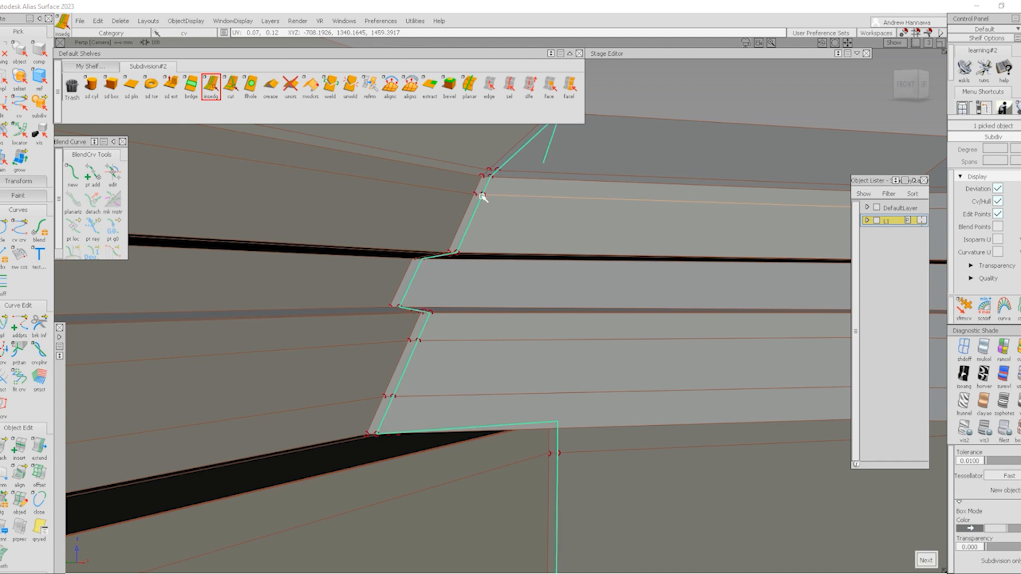
key(space)
click(495, 198)
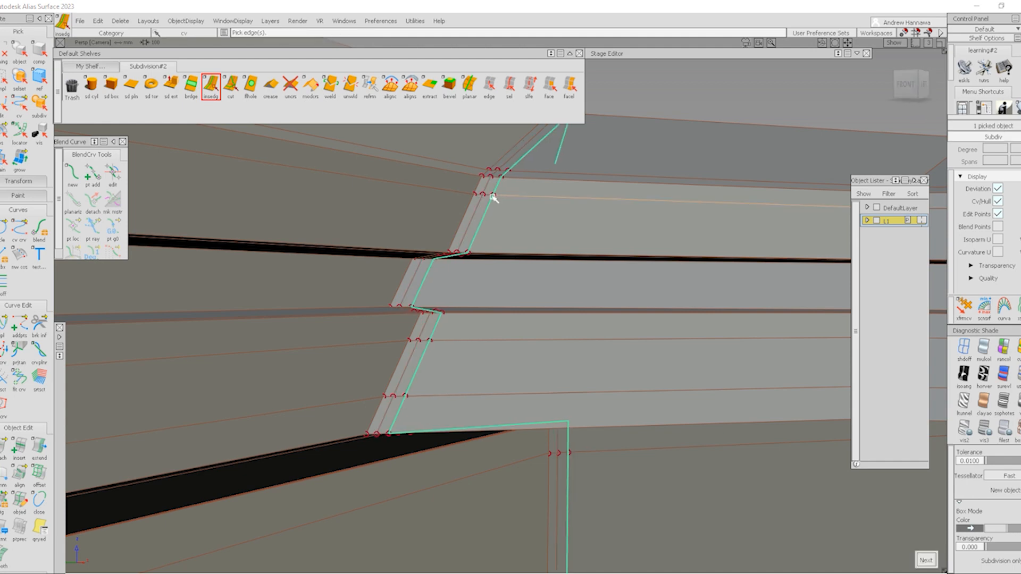
drag(494, 198, 498, 201)
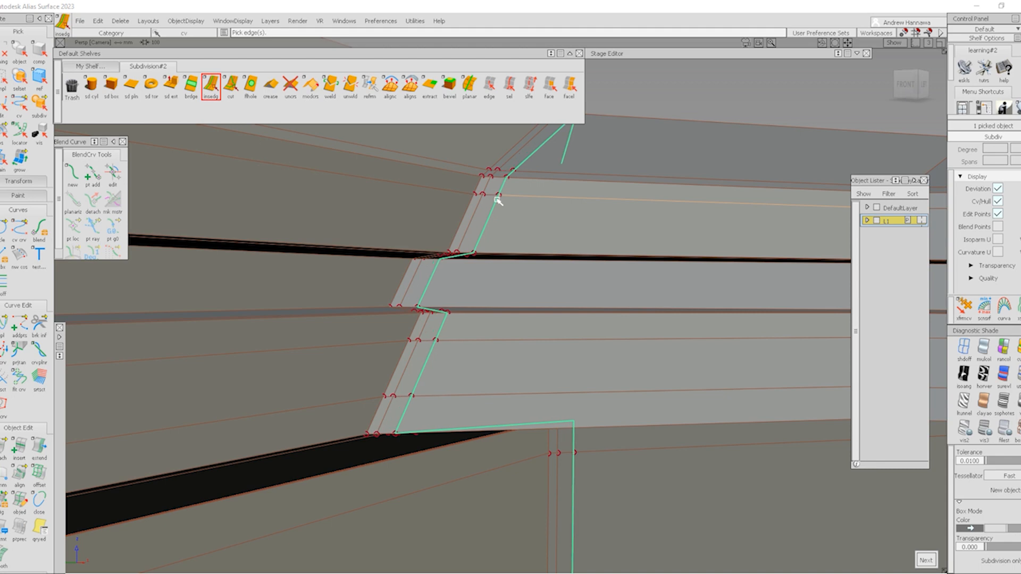
key(space)
Step: Examine the smoothed corner with its two tight edge loops from above and from inside, with and without the control cage
alt+shift+right_drag(482, 192, 471, 266)
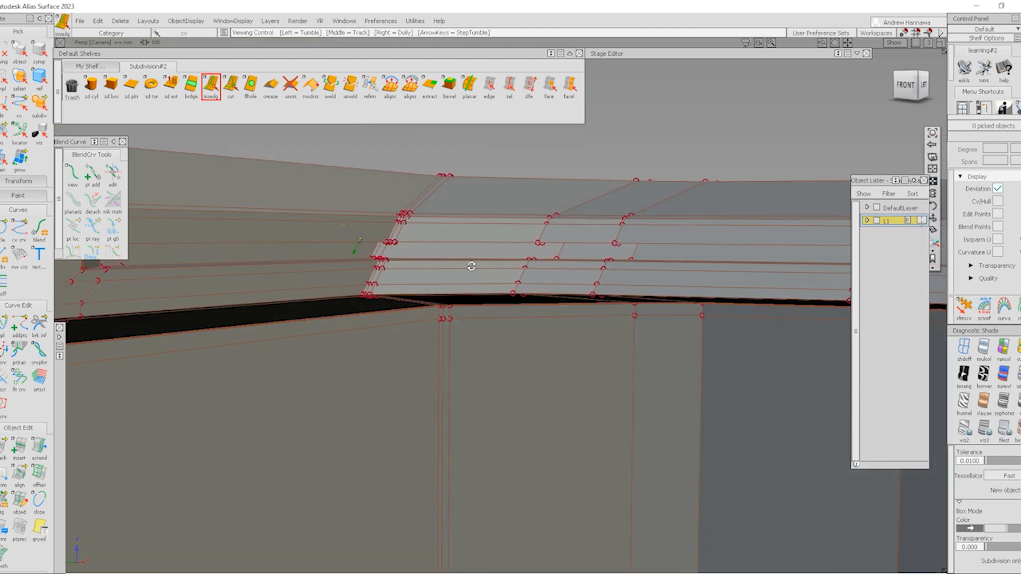
alt+shift+drag(472, 266, 266, 366)
alt+shift+right_drag(266, 366, 502, 296)
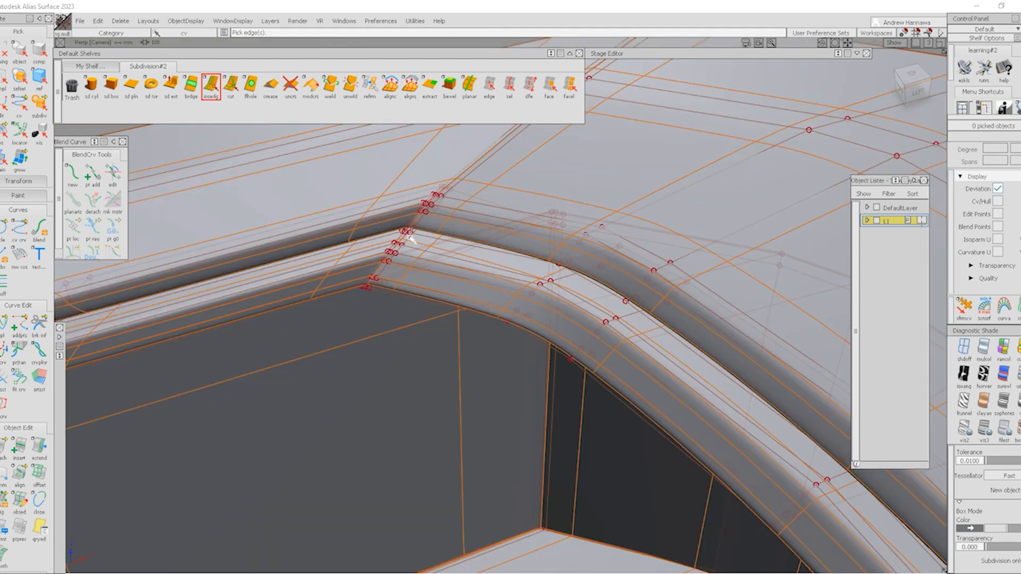
alt+shift+drag(501, 296, 490, 251)
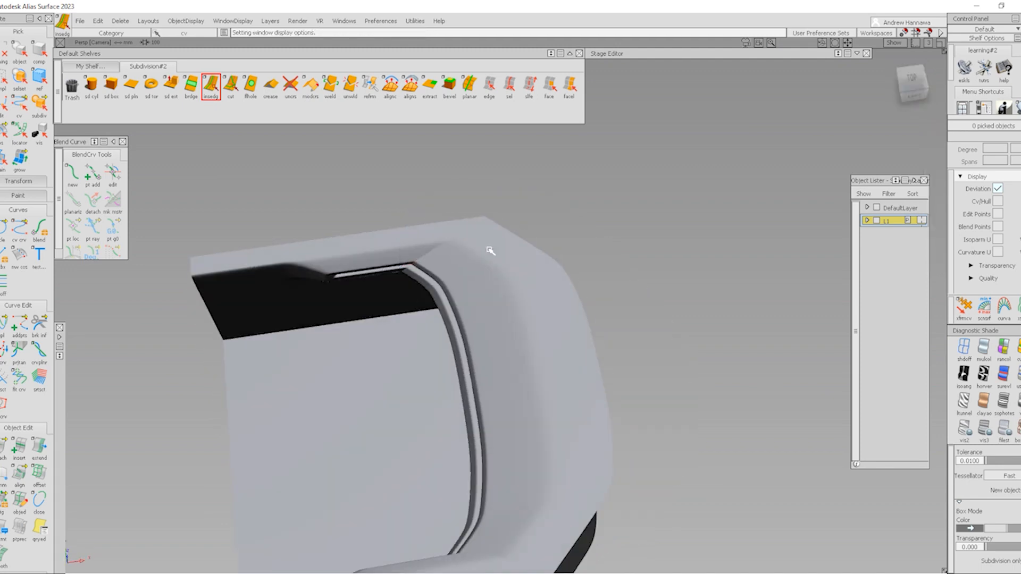
alt+shift+click(481, 222)
alt+shift+right_drag(478, 353, 378, 319)
mouse_move(378, 319)
alt+shift+mouse_down()
mouse_move(468, 239)
mouse_move(670, 178)
mouse_move(633, 162)
mouse_move(418, 327)
alt+shift+mouse_up()
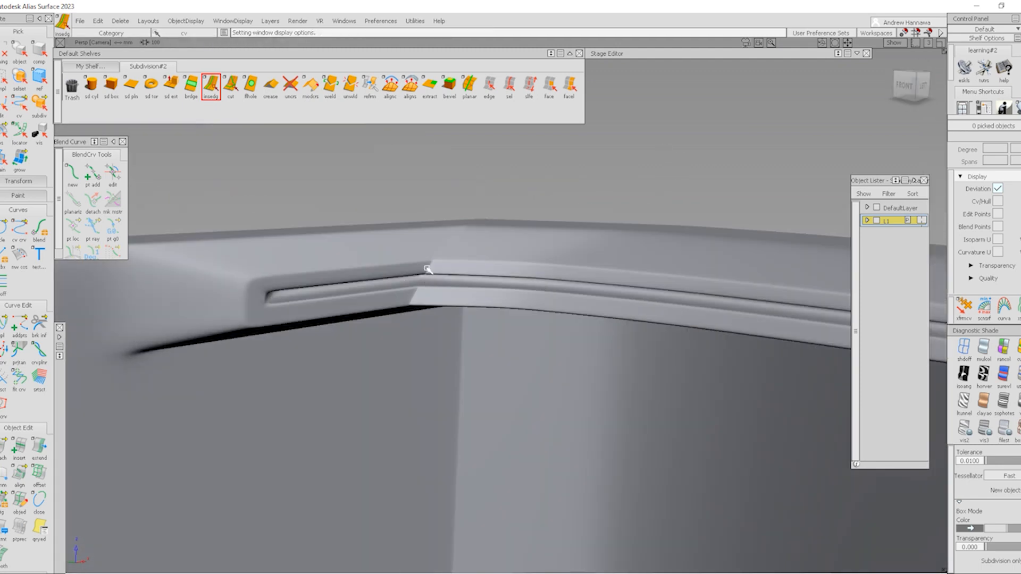
ctrl+shift+right_drag(428, 270, 493, 330)
alt+shift+drag(406, 271, 400, 358)
alt+shift+right_drag(473, 385, 474, 379)
alt+shift+middle_drag(474, 378, 578, 340)
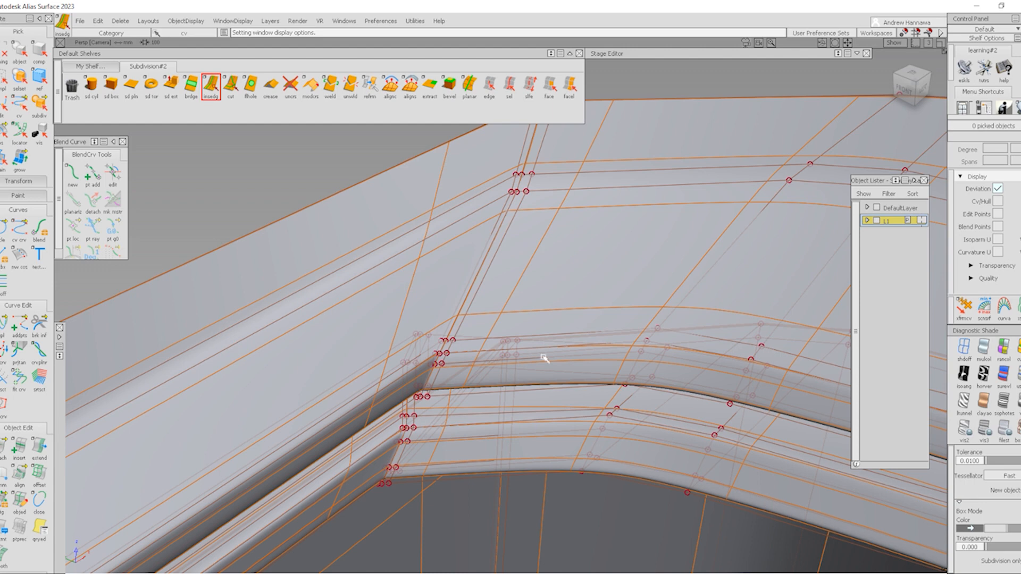
ctrl+shift+right_drag(504, 409, 534, 437)
alt+shift+right_drag(479, 388, 524, 366)
alt+shift+drag(524, 367, 536, 297)
ctrl+shift+right_drag(546, 266, 588, 308)
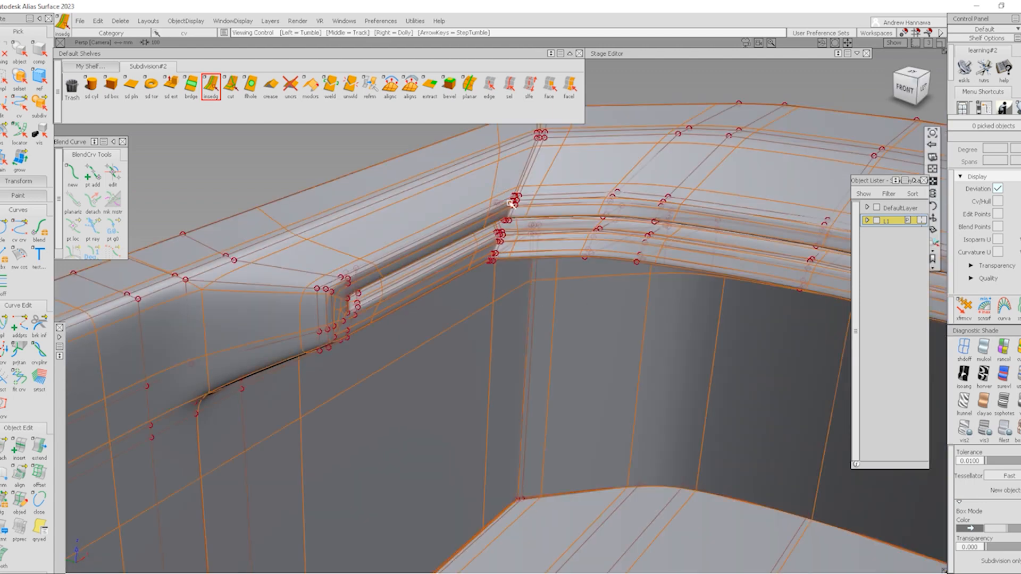
Step: Undo the two tight edge loops and insert a single, more widely spaced edge loop beside the back corner
alt+shift+drag(580, 217, 553, 342)
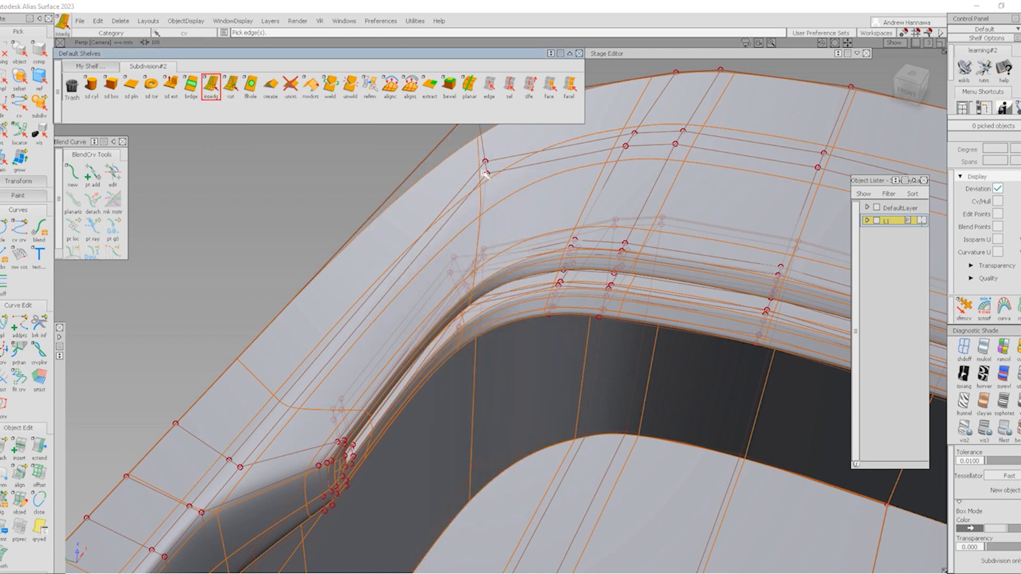
click(507, 158)
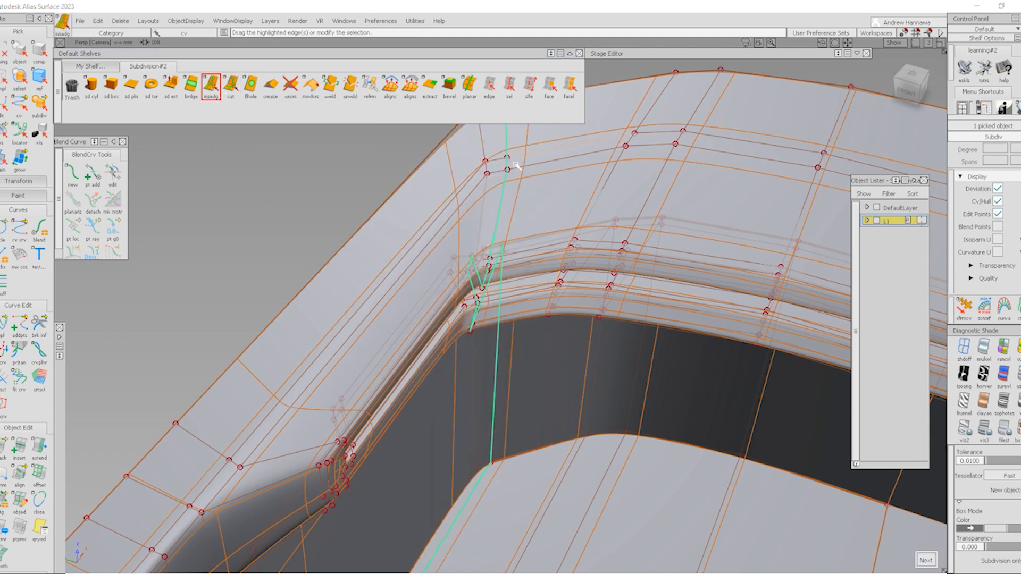
ctrl+shift+drag(594, 399, 615, 262)
Step: Pick the CV row of the new edge loop and move it outward and rearward in the top view to round the corner
click(965, 308)
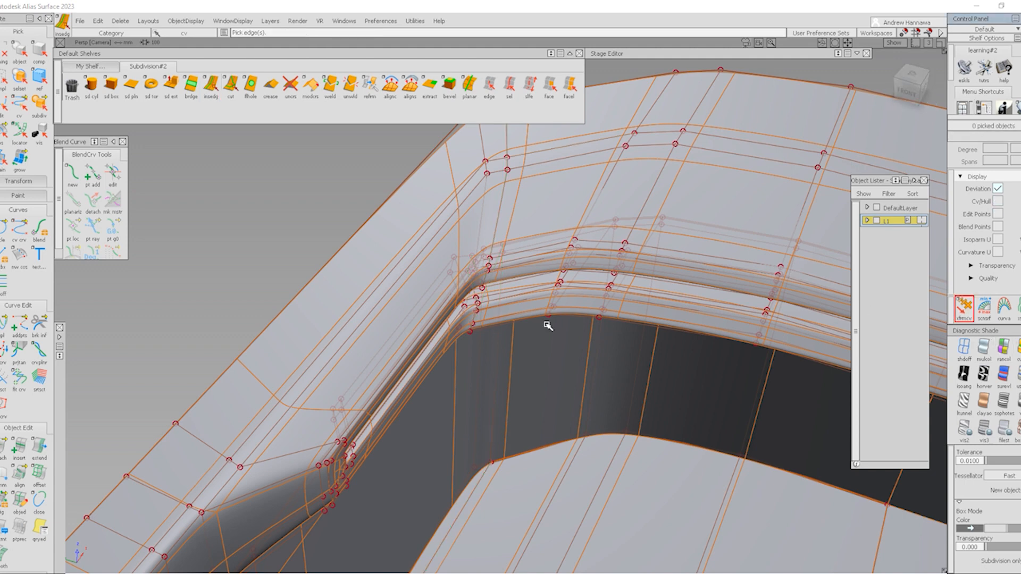
alt+shift+drag(471, 347, 712, 354)
click(1018, 430)
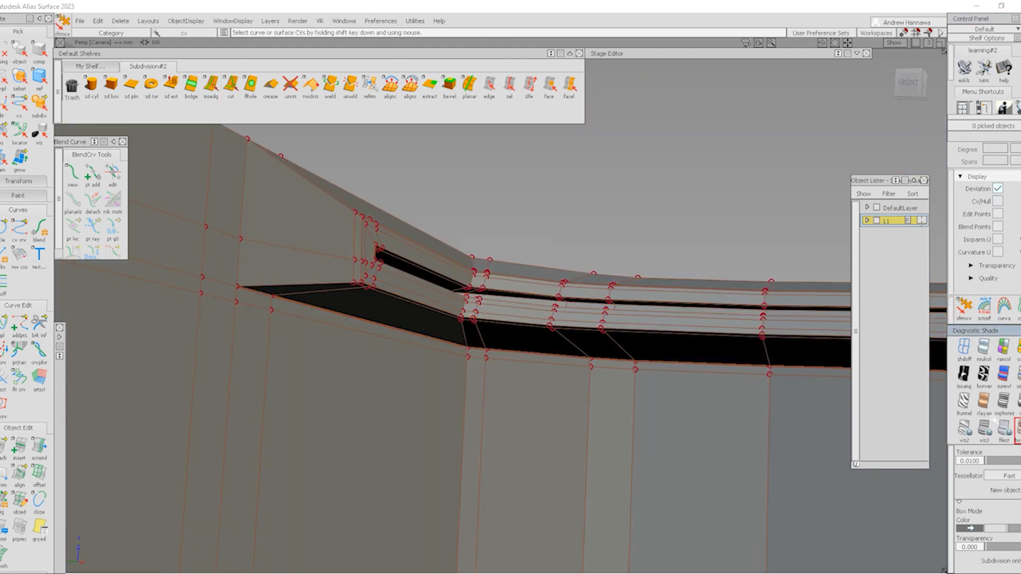
click(485, 358)
alt+shift+drag(485, 335, 485, 397)
alt+shift+drag(531, 208, 500, 163)
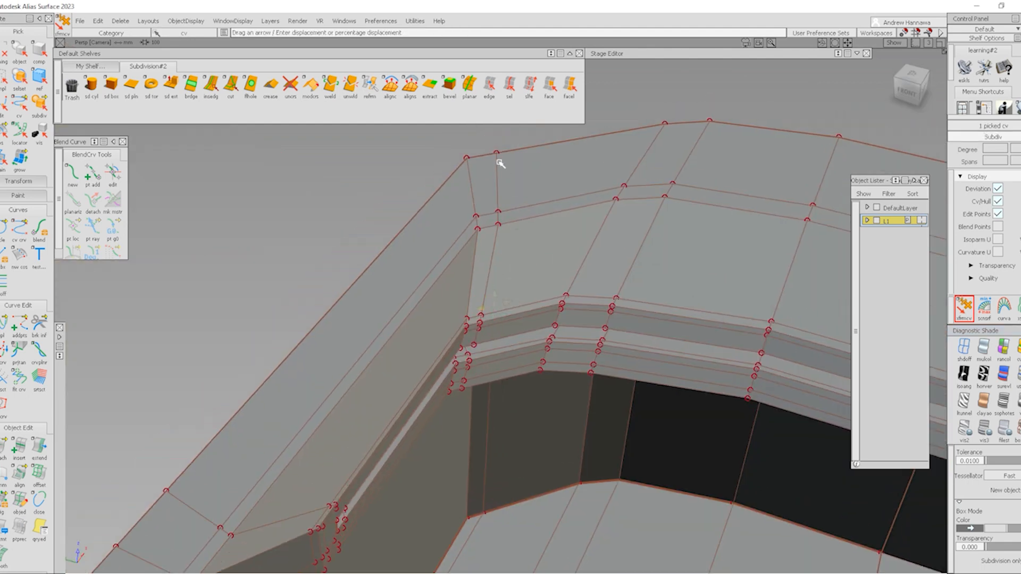
double_click(495, 155)
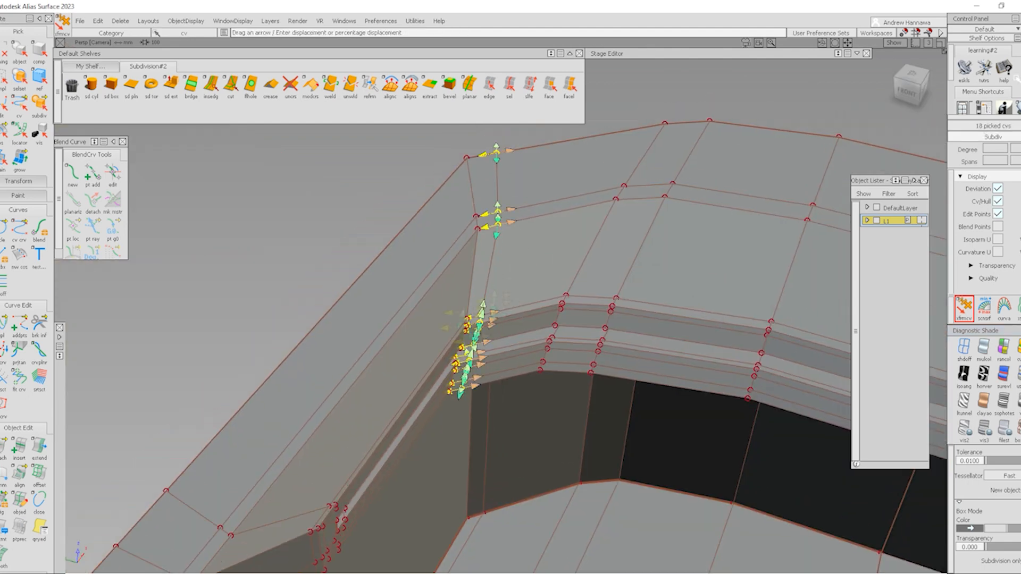
click(910, 80)
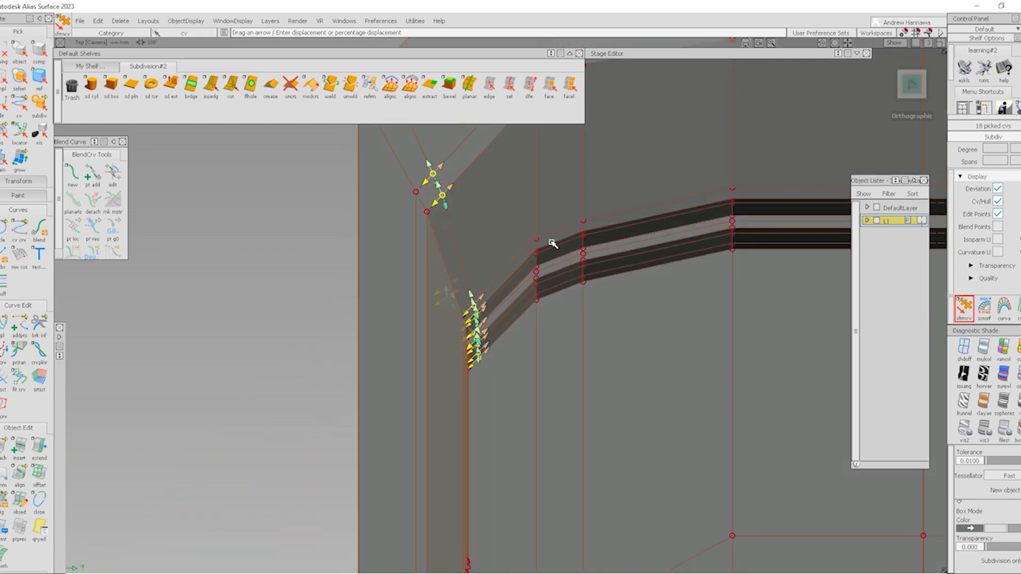
alt+shift+middle_drag(549, 241, 553, 348)
ctrl+shift+middle_drag(322, 355, 299, 283)
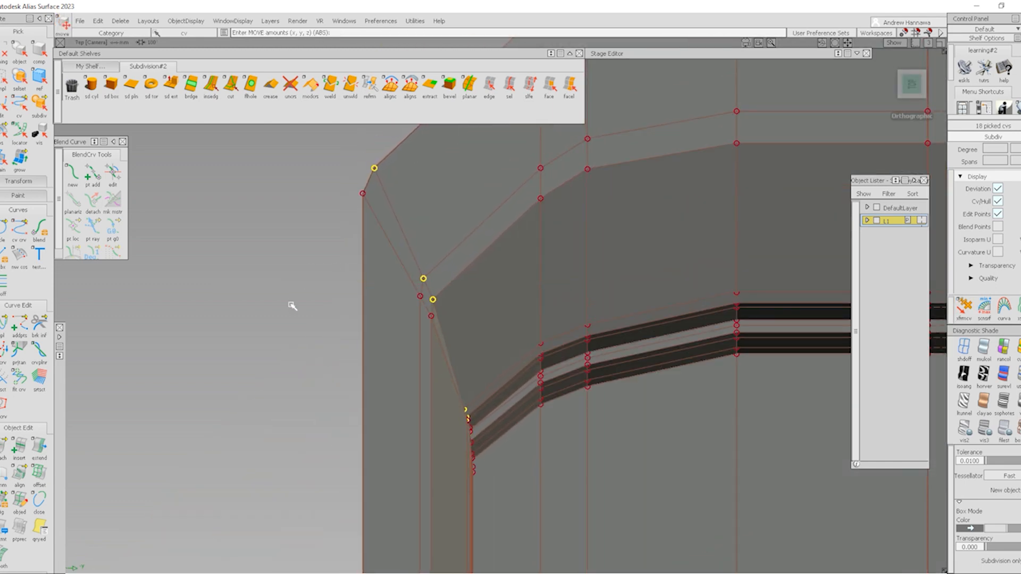
right_drag(290, 324, 302, 312)
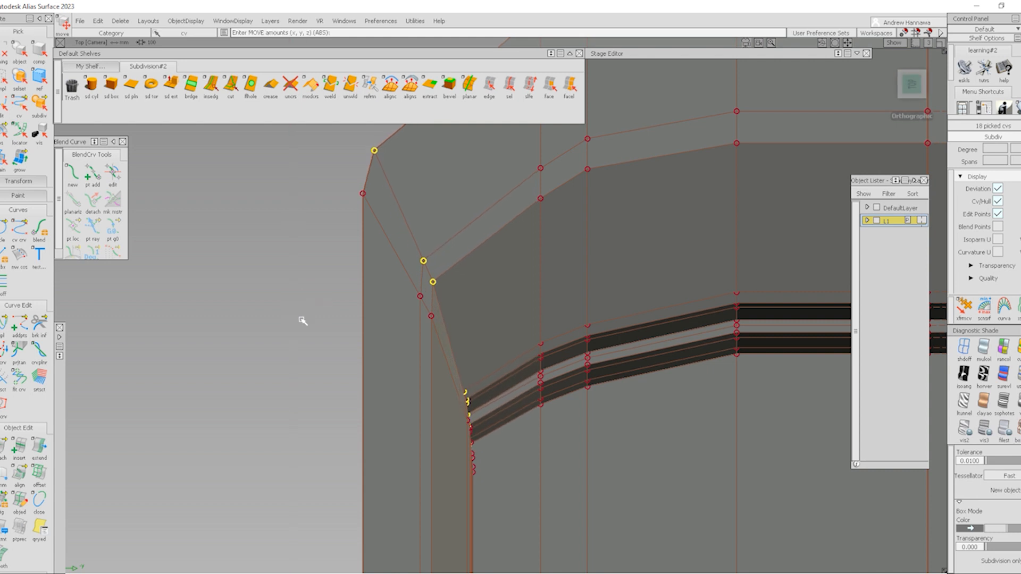
Step: Nudge the corner edge loop's CV row inward, and move only its upper and outer rim CVs slightly rearward and inward
middle_drag(303, 320, 308, 321)
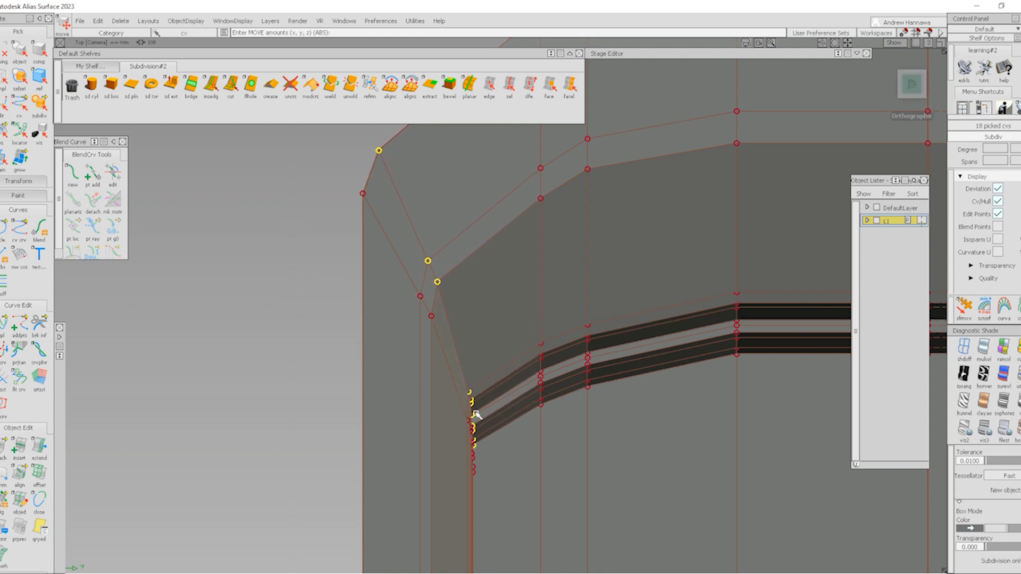
ctrl+shift+drag(450, 346, 428, 260)
drag(424, 255, 439, 300)
drag(367, 142, 403, 186)
ctrl+shift+middle_drag(351, 314, 348, 229)
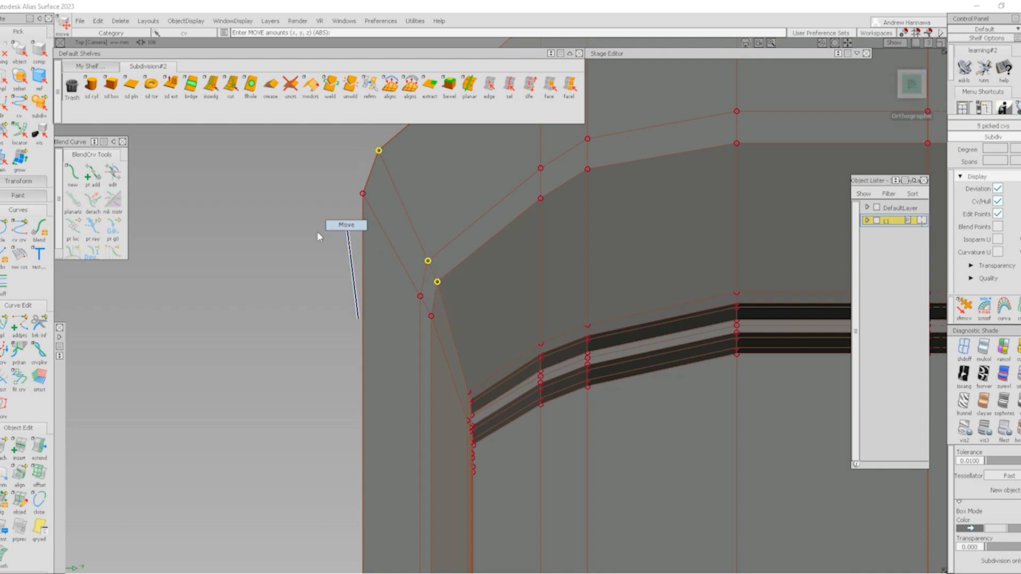
middle_drag(279, 239, 274, 241)
right_drag(280, 264, 281, 256)
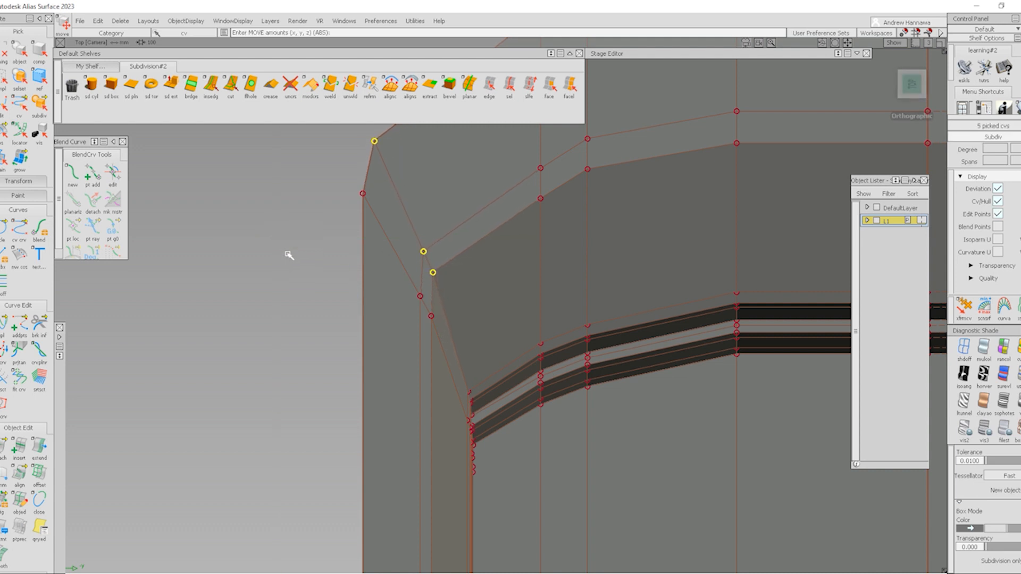
middle_drag(288, 254, 295, 256)
Step: Insert an edge loop across the rear ledge between the back corner's edge loop and the neighbouring loop
ctrl+shift+drag(413, 396, 401, 337)
alt+shift+drag(489, 290, 374, 205)
mouse_move(499, 391)
alt+shift+mouse_down()
mouse_move(519, 367)
mouse_move(515, 392)
alt+shift+mouse_up()
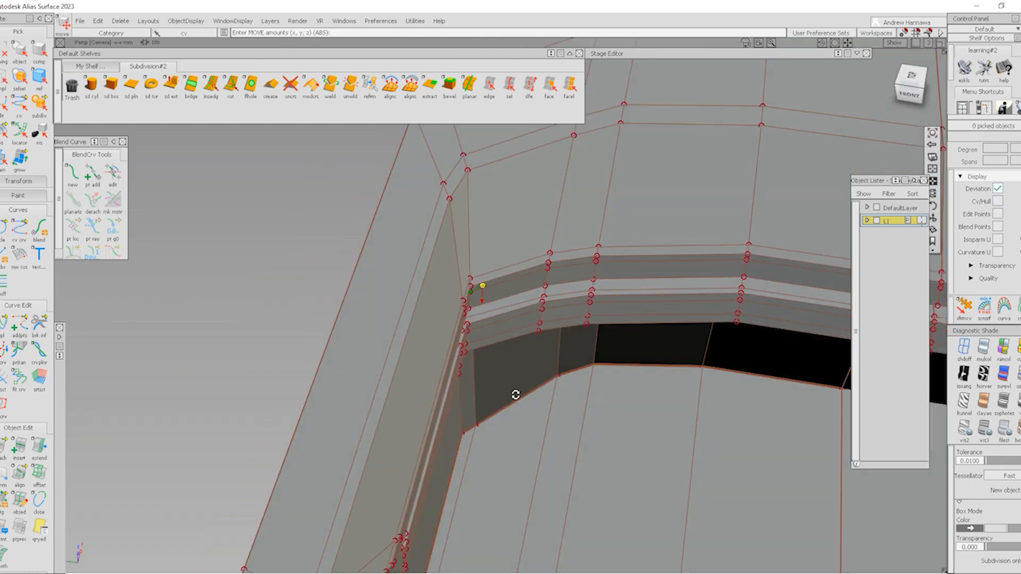
click(913, 77)
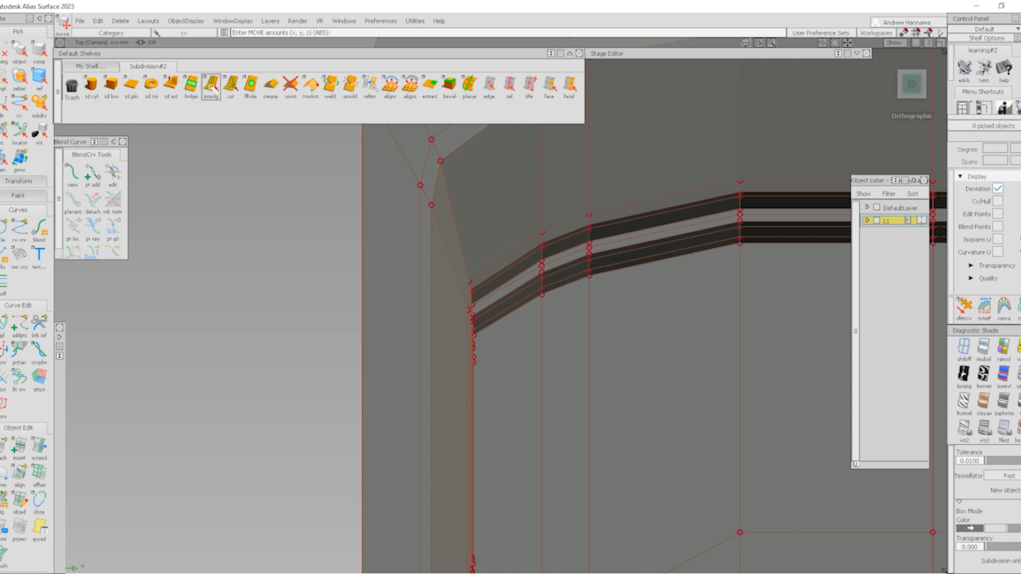
click(211, 87)
click(502, 265)
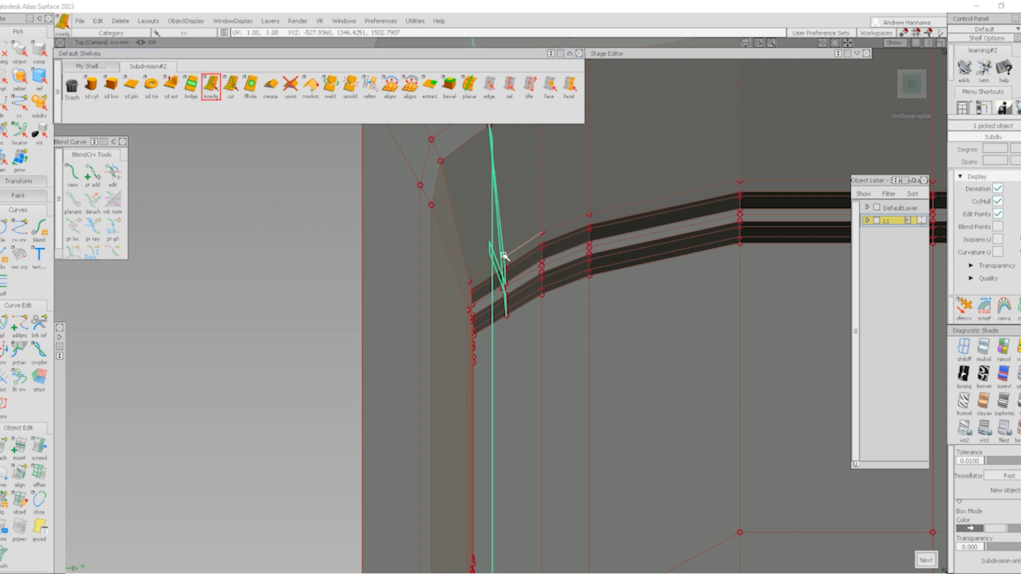
click(505, 256)
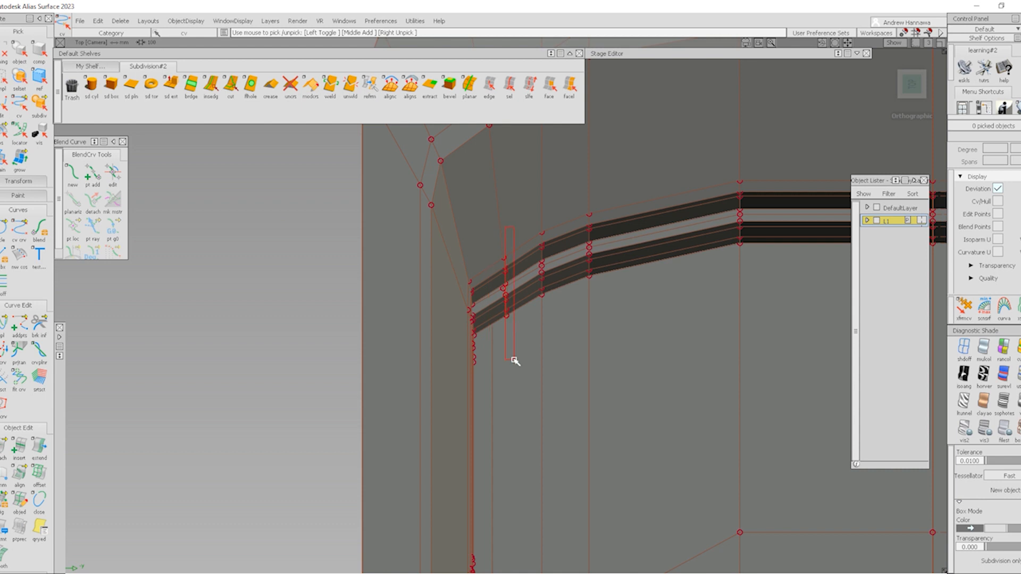
Step: Pick the new edge loop's CVs along the inner ledge and move them rearward and about 39.6 units along Y toward the corner
drag(535, 352, 524, 359)
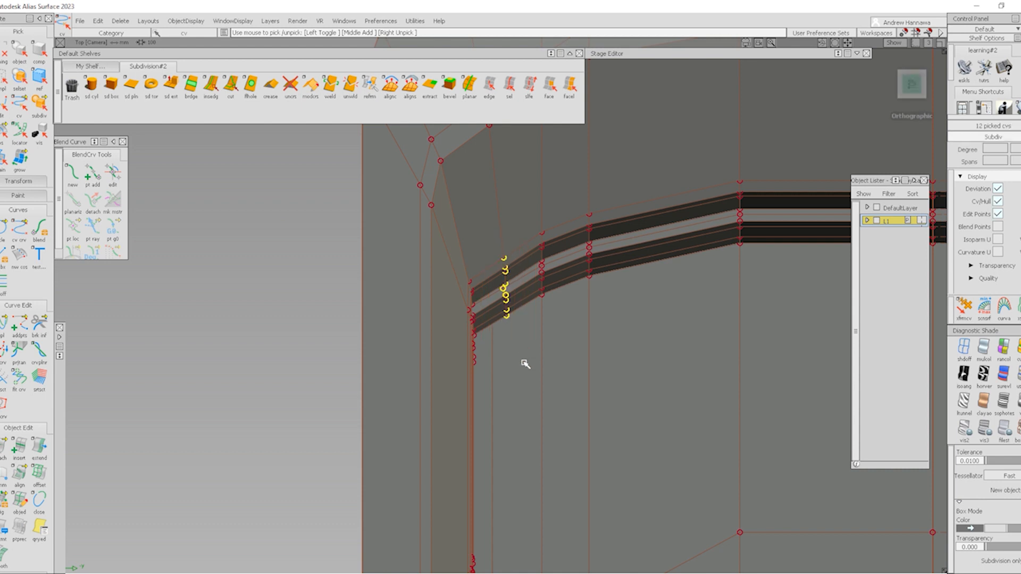
ctrl+shift+right_drag(525, 369, 525, 340)
right_drag(534, 344, 534, 334)
middle_drag(572, 349, 560, 349)
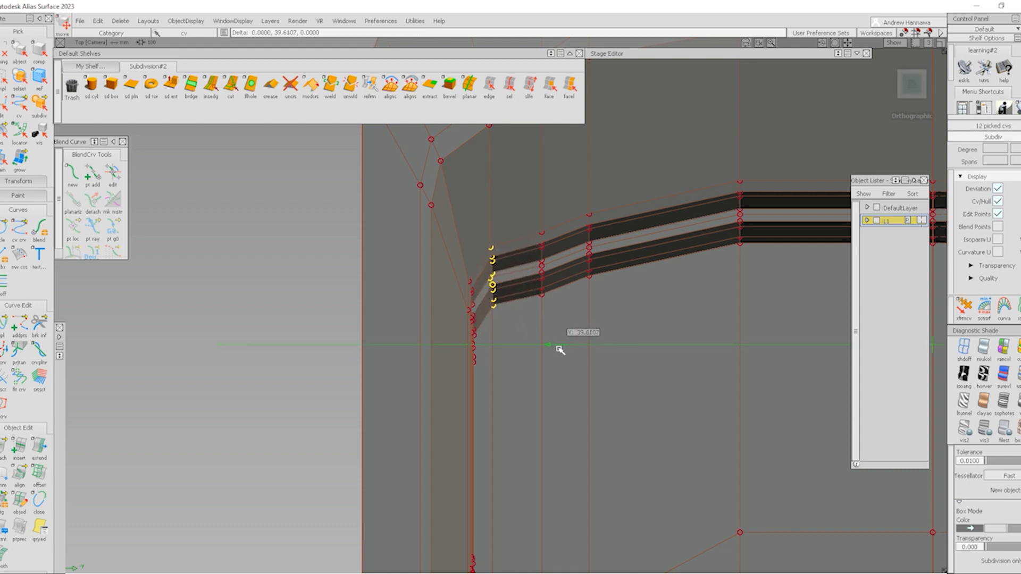
Step: Move the inner ledge CVs of the next two rows slightly rearward, one row at a time, to round the groove's curve
ctrl+shift+drag(552, 373, 553, 348)
drag(528, 219, 562, 325)
ctrl+shift+right_drag(568, 339, 568, 303)
right_drag(568, 301, 573, 292)
ctrl+shift+drag(582, 350, 582, 306)
drag(578, 211, 611, 313)
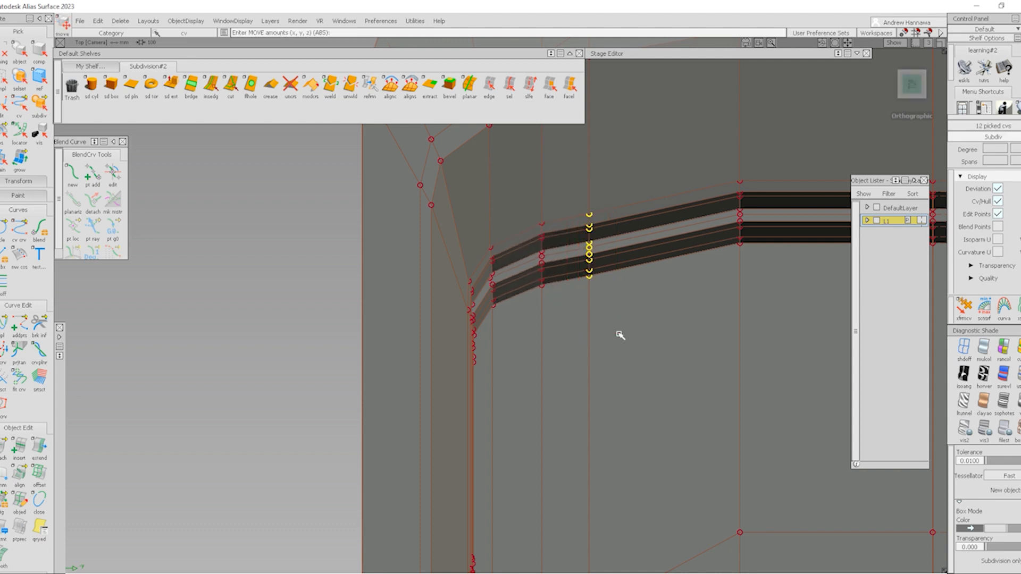
ctrl+shift+right_drag(618, 337, 630, 286)
right_drag(656, 292, 659, 282)
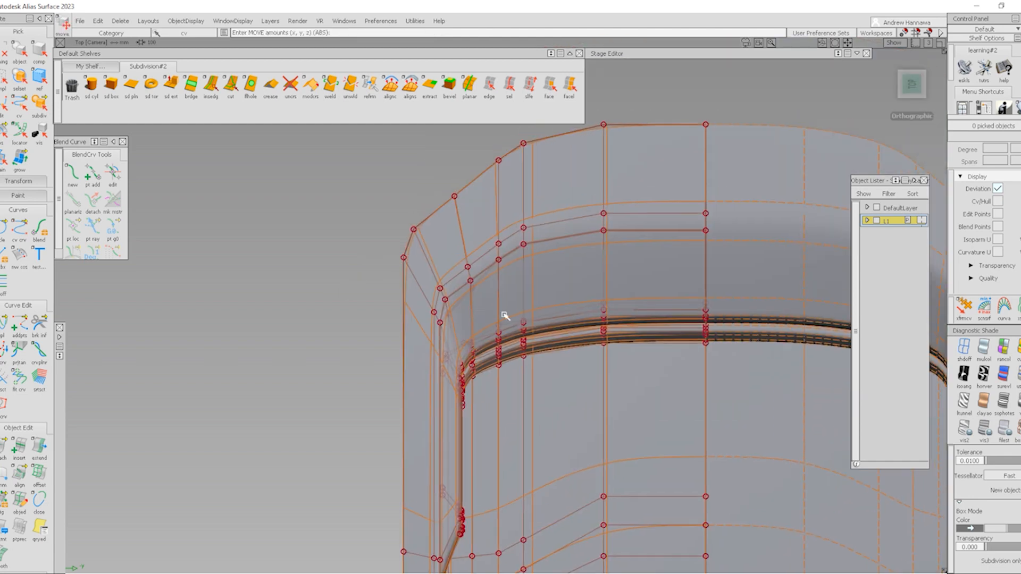
Step: Check the smoothed corner, and insert a tight edge loop beside the corner's edge loop in the control cage view
key(alt+m)
mouse_move(470, 435)
alt+shift+mouse_down()
mouse_move(505, 355)
mouse_move(436, 412)
mouse_move(523, 367)
alt+shift+mouse_up()
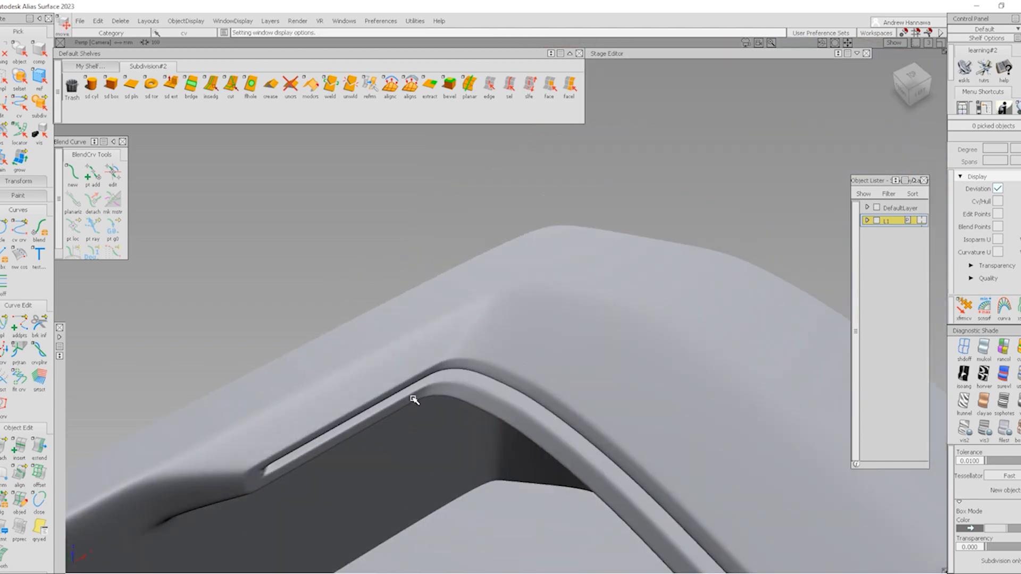
key(alt+m)
alt+shift+drag(417, 342, 489, 322)
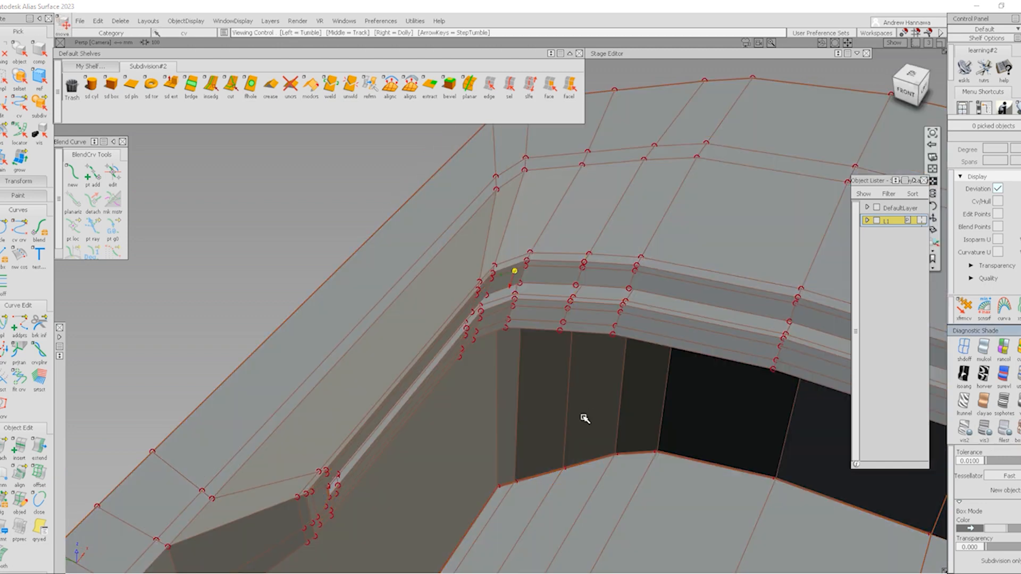
alt+shift+right_drag(584, 420, 590, 407)
mouse_move(590, 407)
alt+shift+mouse_down()
mouse_move(476, 360)
mouse_move(497, 314)
mouse_move(465, 303)
alt+shift+mouse_up()
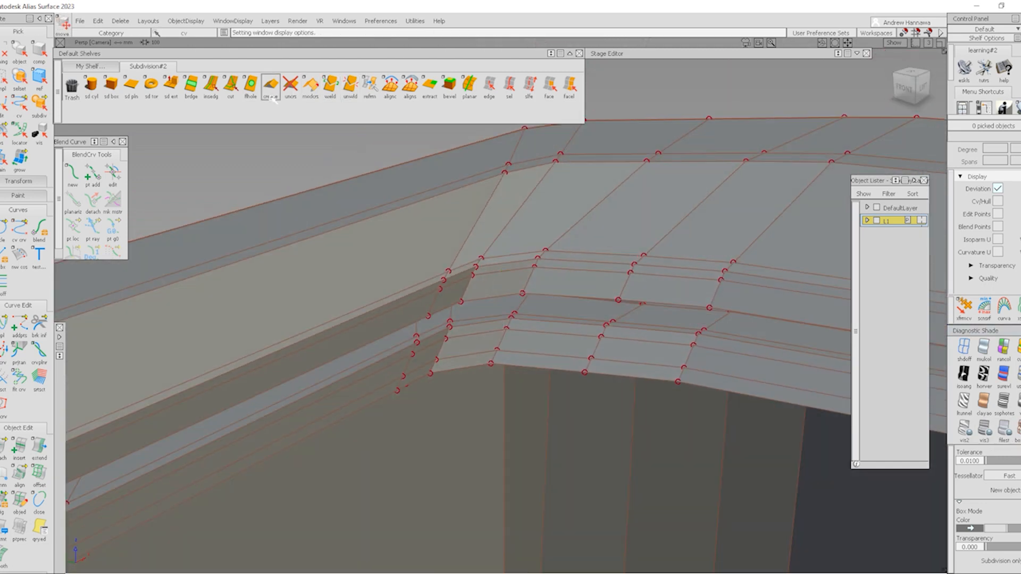
click(211, 86)
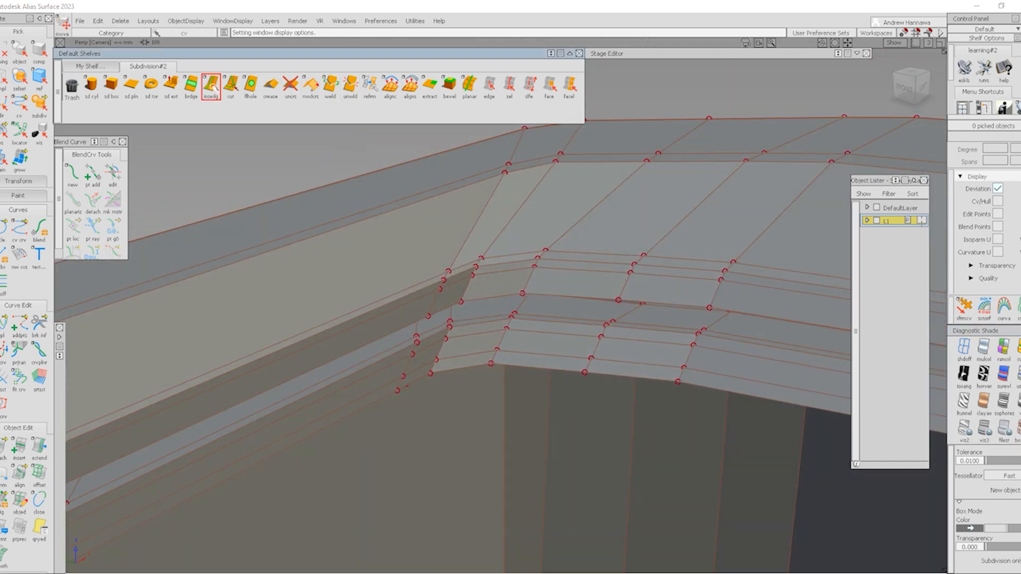
click(473, 263)
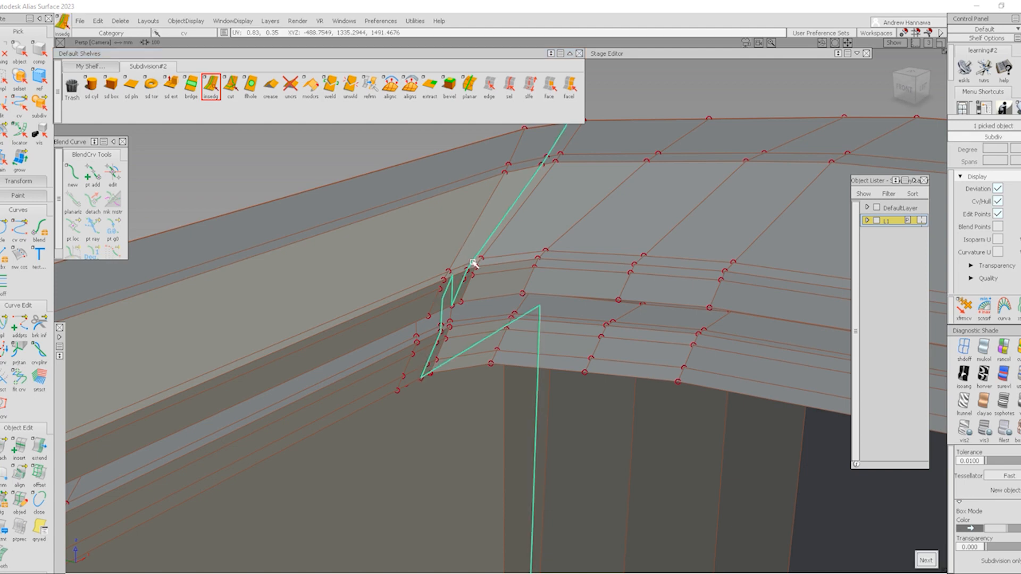
drag(473, 263, 475, 261)
key(space)
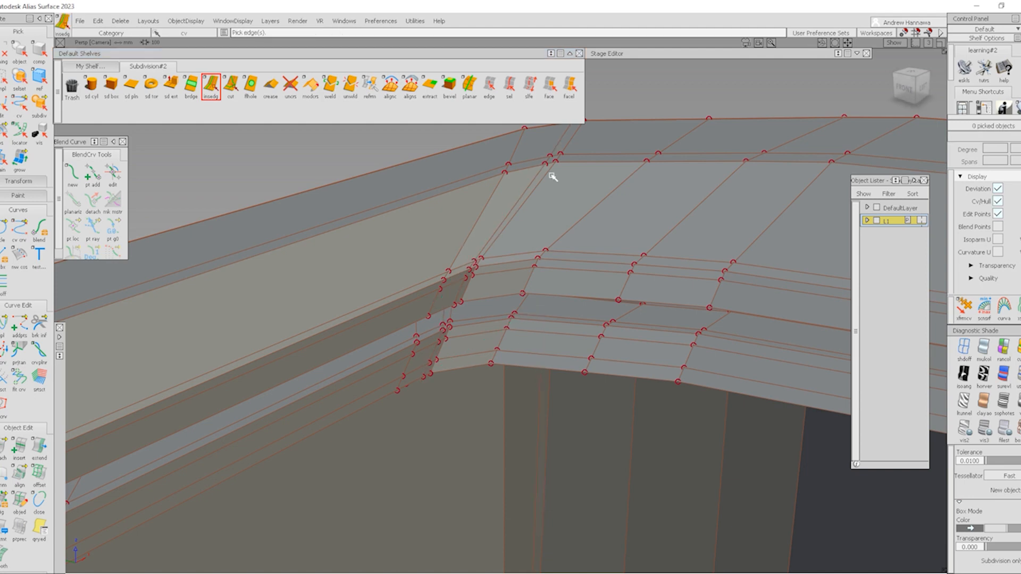
Step: Slide individual CVs of the tight edge loop along their hulls on the top rim and the ledge's underside to adjust the loop spacing
alt+shift+middle_drag(568, 193, 565, 238)
click(964, 308)
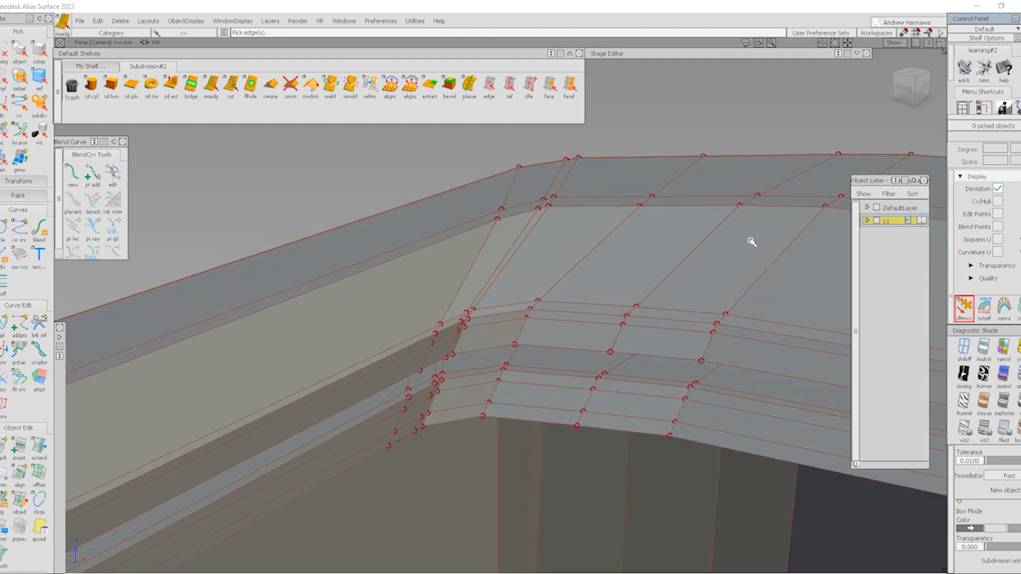
click(578, 158)
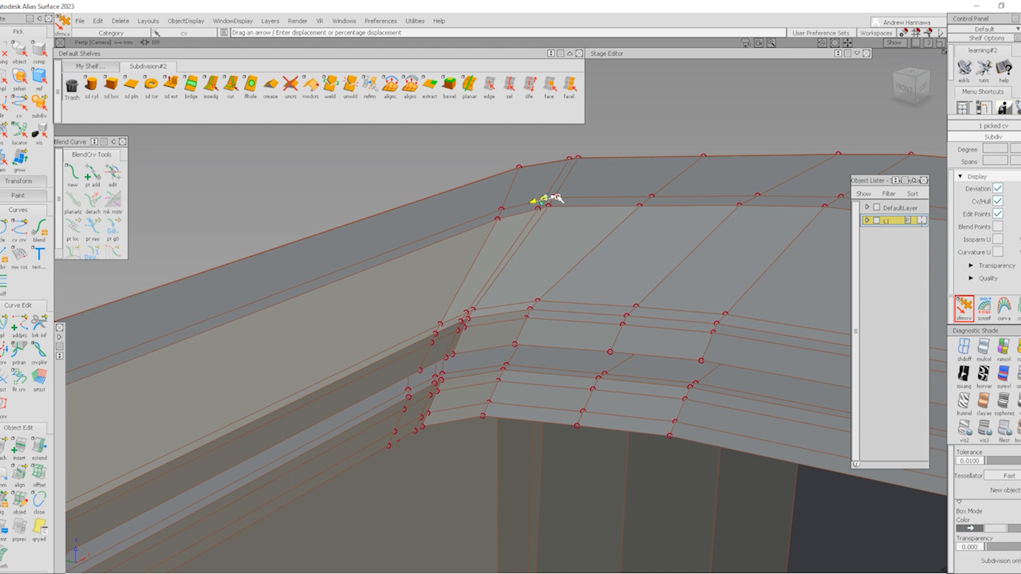
alt+shift+drag(449, 349, 506, 350)
scroll(468, 292, up, 3)
scroll(467, 292, down, 3)
alt+shift+drag(452, 322, 456, 314)
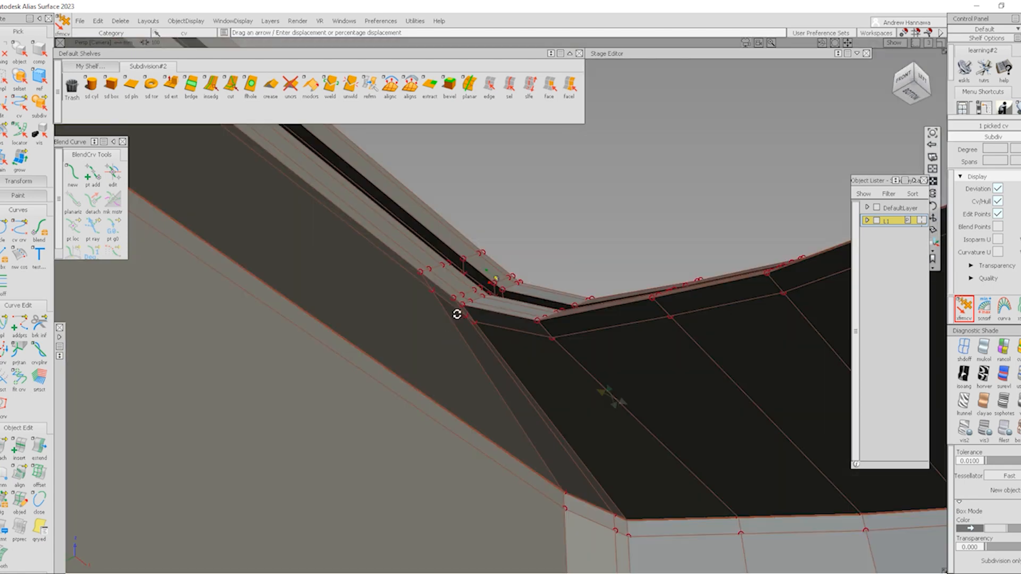
scroll(472, 348, up, 3)
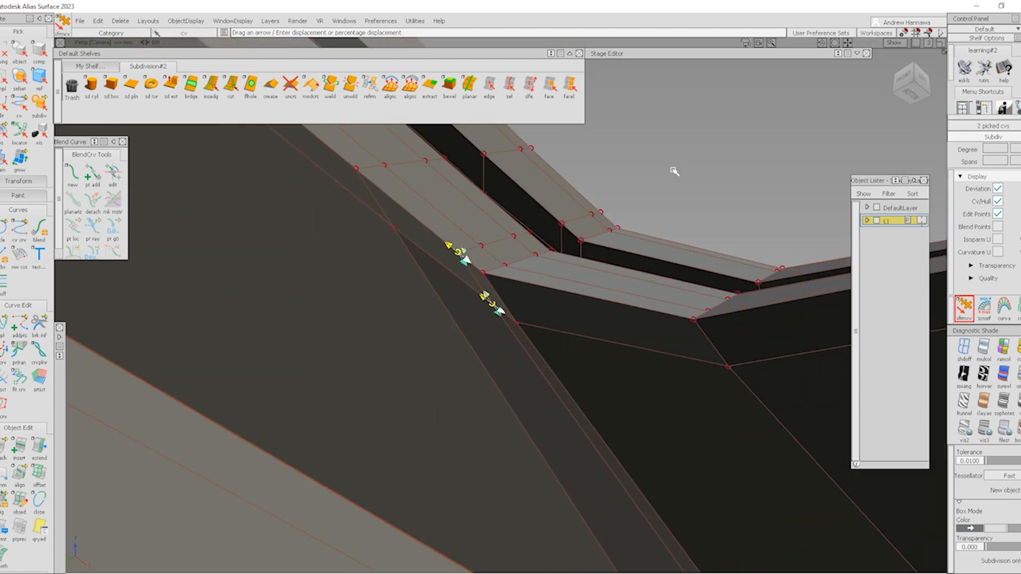
key(ctrl+shift)
drag(661, 169, 675, 212)
click(498, 405)
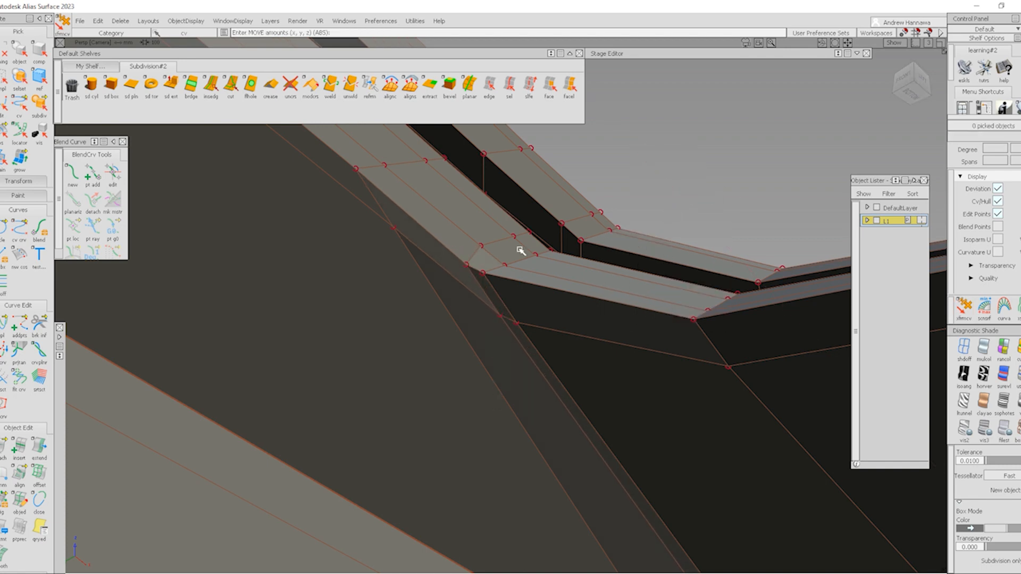
Step: Slide the tight edge loop's CV near the lower edge of the inner ledge along its hull toward the adjacent loop
scroll(519, 250, down, 4)
alt+shift+drag(520, 255, 542, 377)
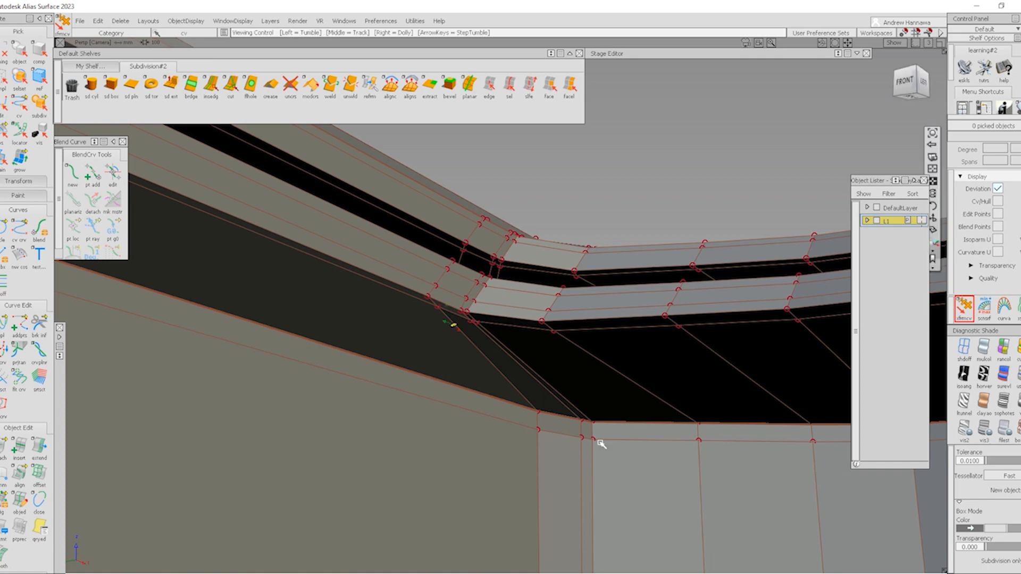
alt+shift+drag(599, 445, 321, 351)
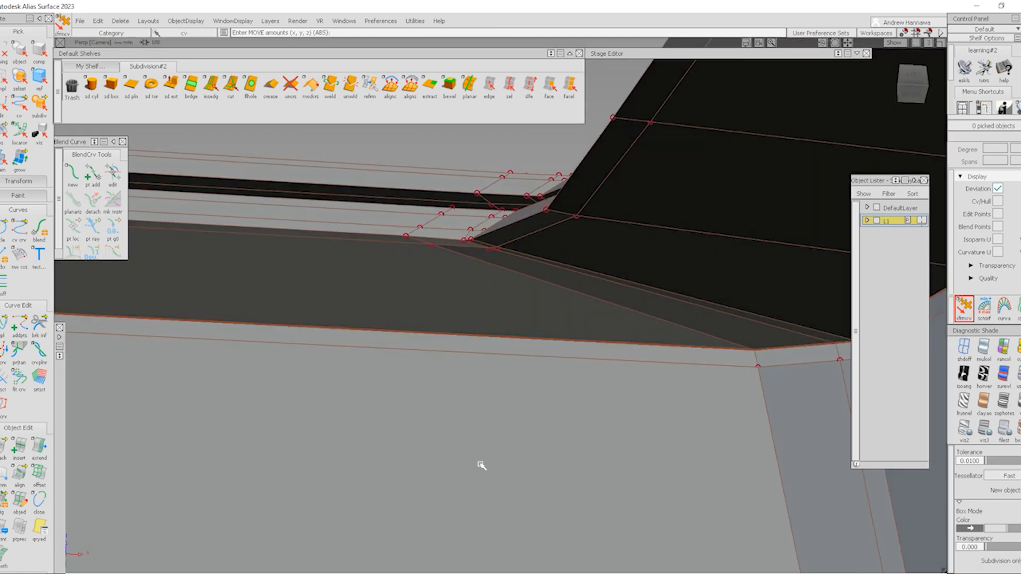
mouse_move(481, 466)
alt+shift+mouse_down()
mouse_move(492, 392)
mouse_move(497, 467)
alt+shift+mouse_up()
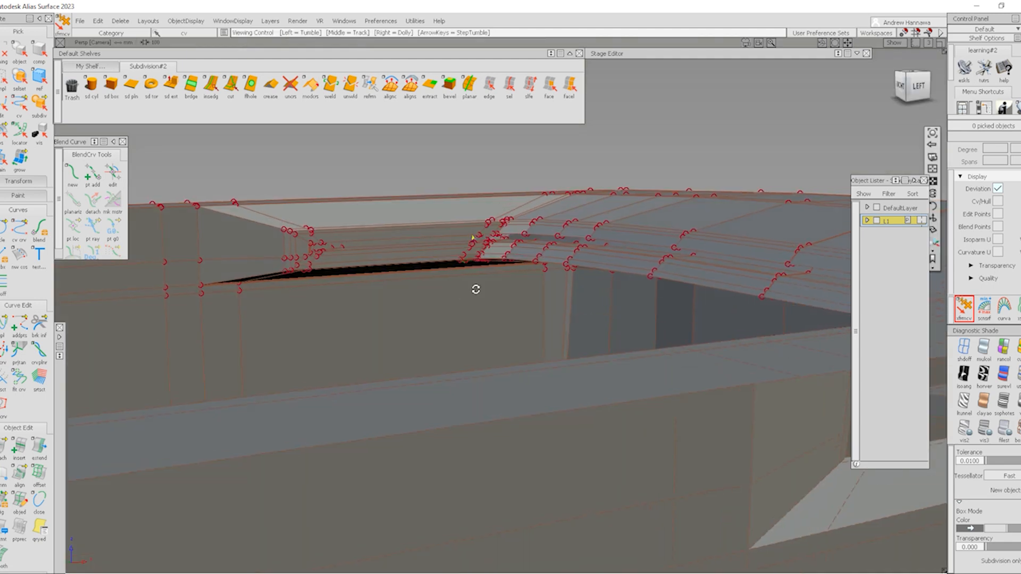
alt+shift+drag(476, 289, 595, 256)
alt+shift+right_drag(492, 348, 591, 345)
mouse_move(526, 339)
alt+shift+mouse_down()
mouse_move(575, 324)
mouse_move(543, 341)
mouse_move(411, 364)
alt+shift+mouse_up()
ctrl+shift+drag(507, 413, 504, 270)
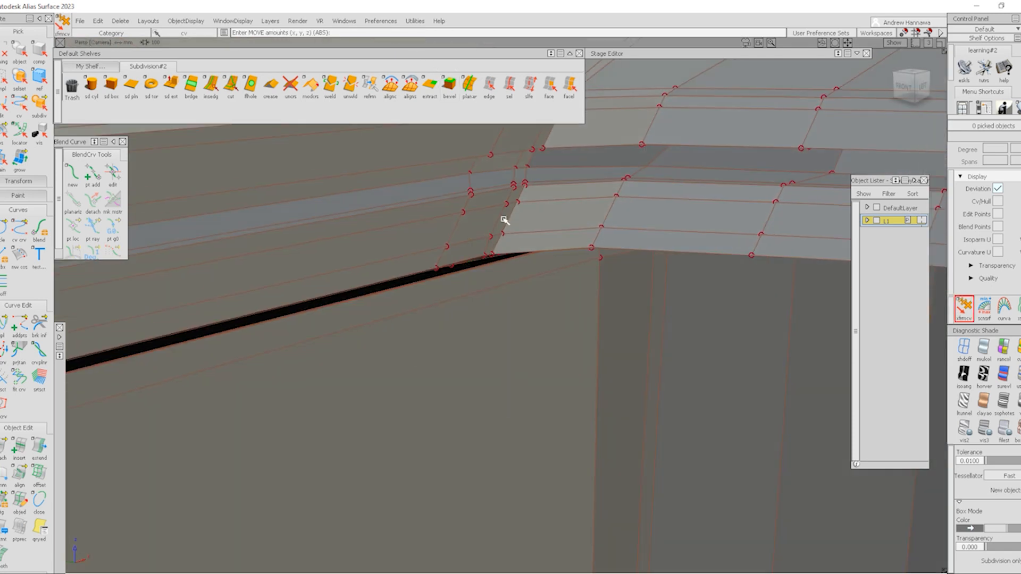
click(490, 238)
key(h)
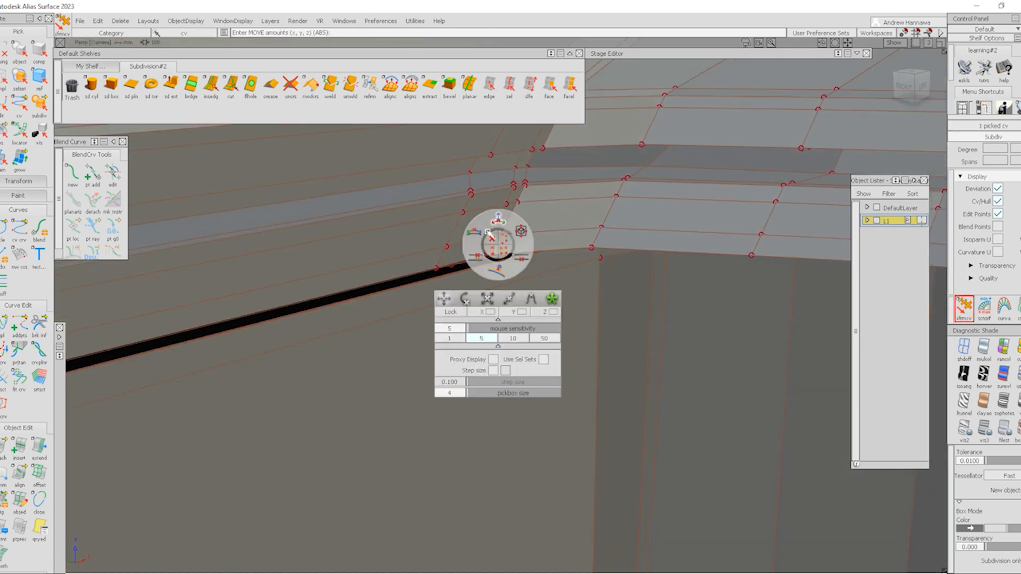
click(498, 226)
Step: Insert another edge loop between the existing loops at the corner, pick the whole loop and crease it
click(289, 96)
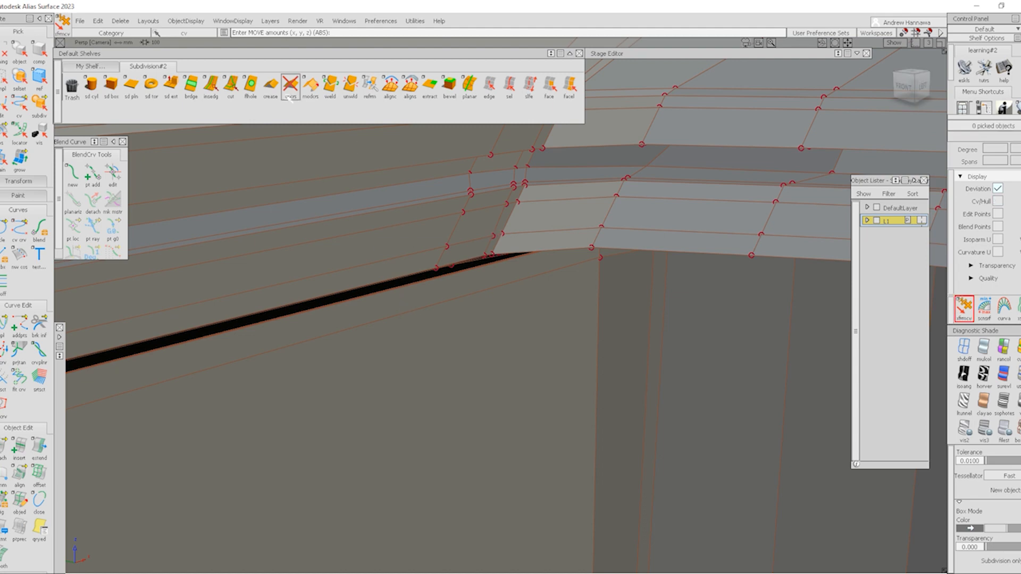
click(211, 88)
scroll(524, 191, up, 5)
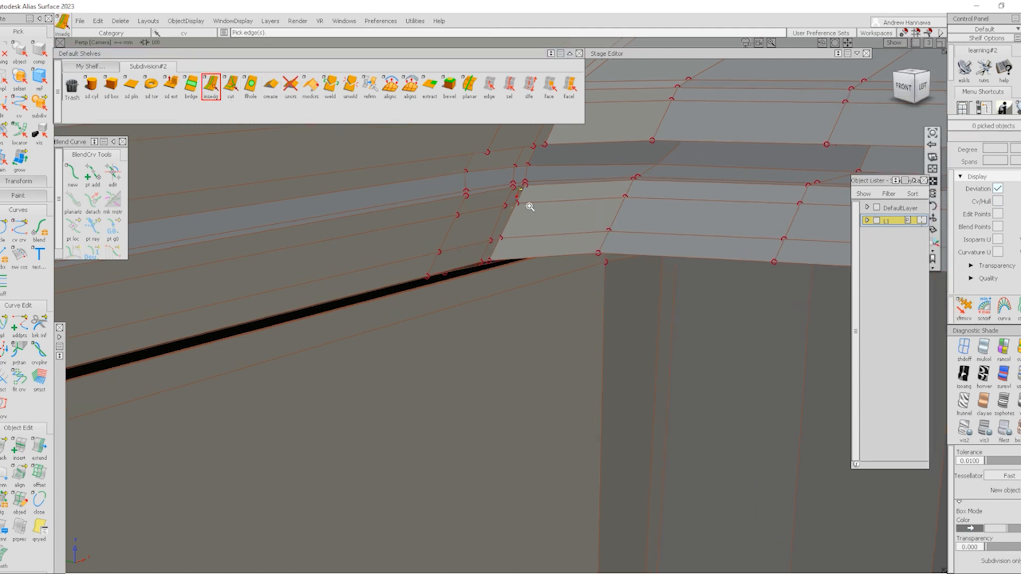
click(510, 172)
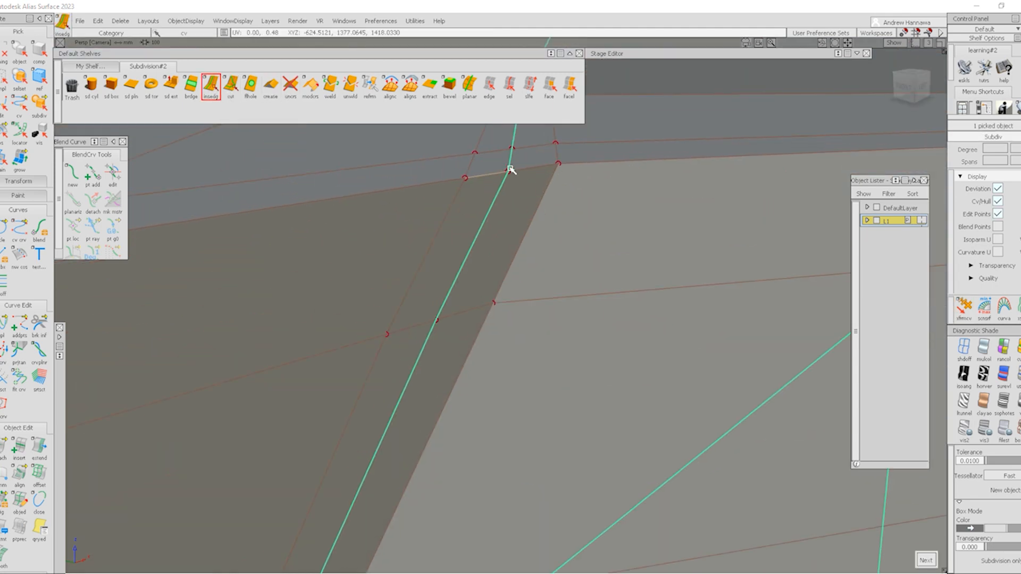
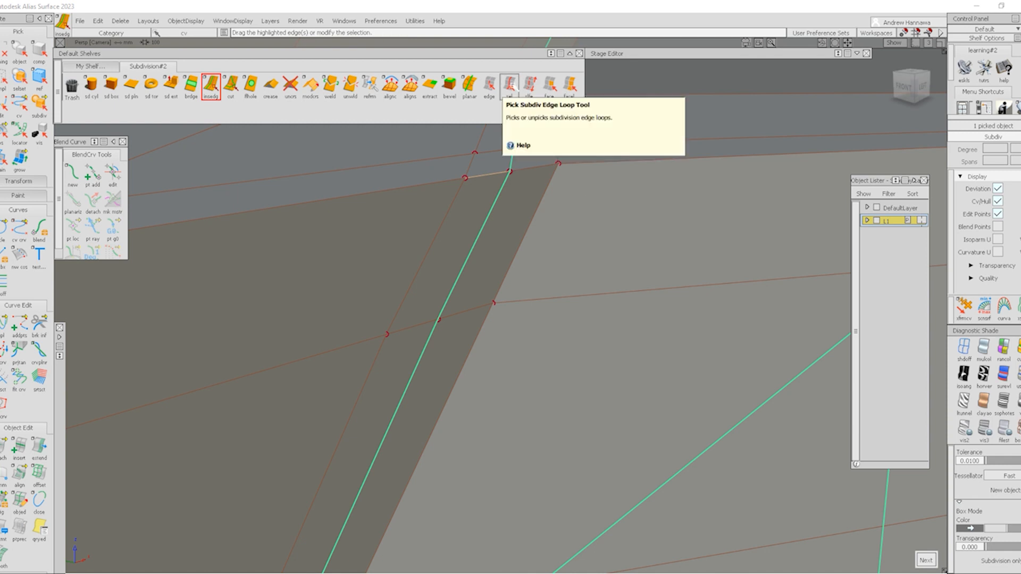
click(511, 85)
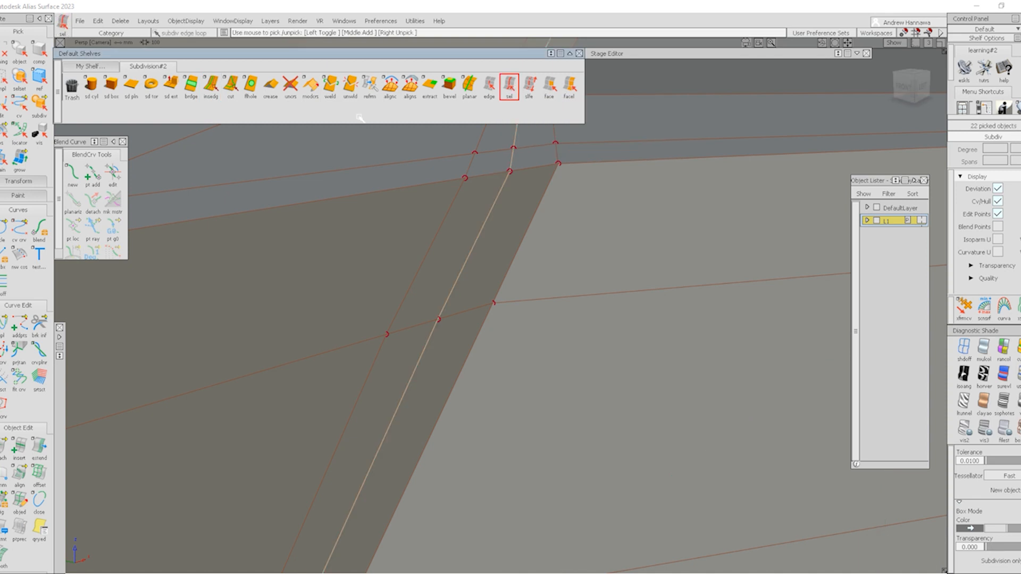
click(270, 84)
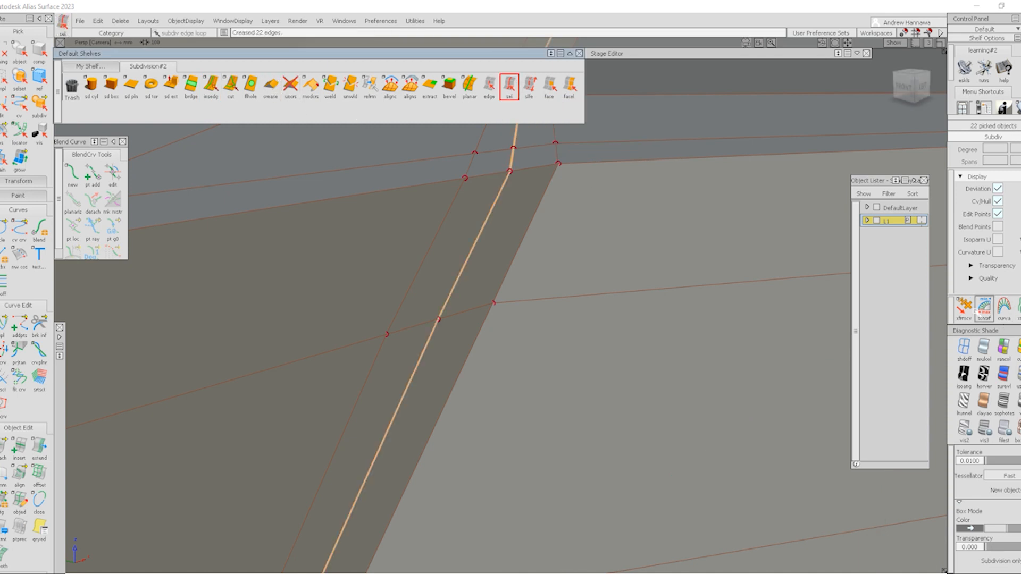
Step: Move the creased loop's CVs inward along the surface normal in NUV mode to form a groove down the corner
click(964, 309)
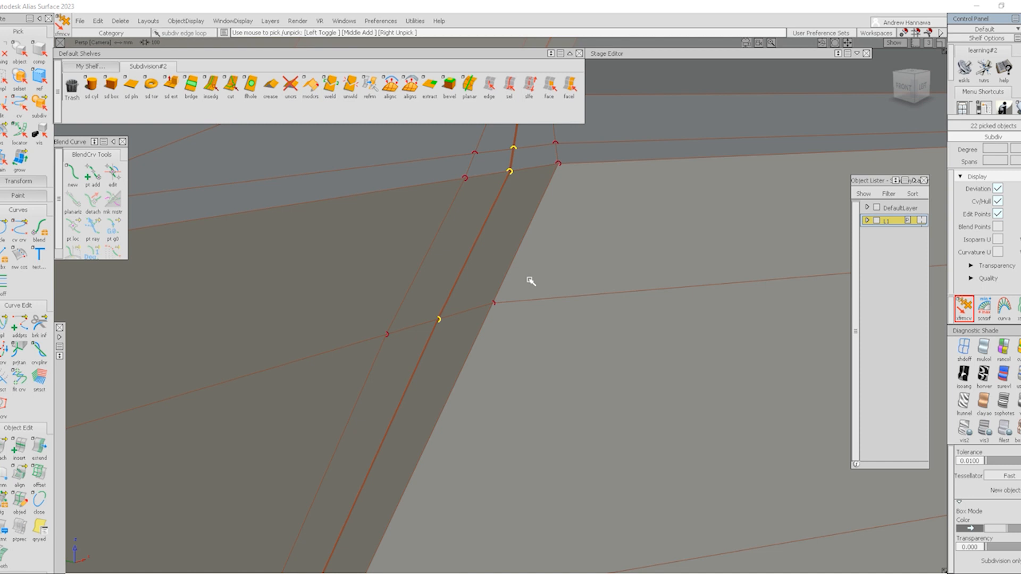
key(space)
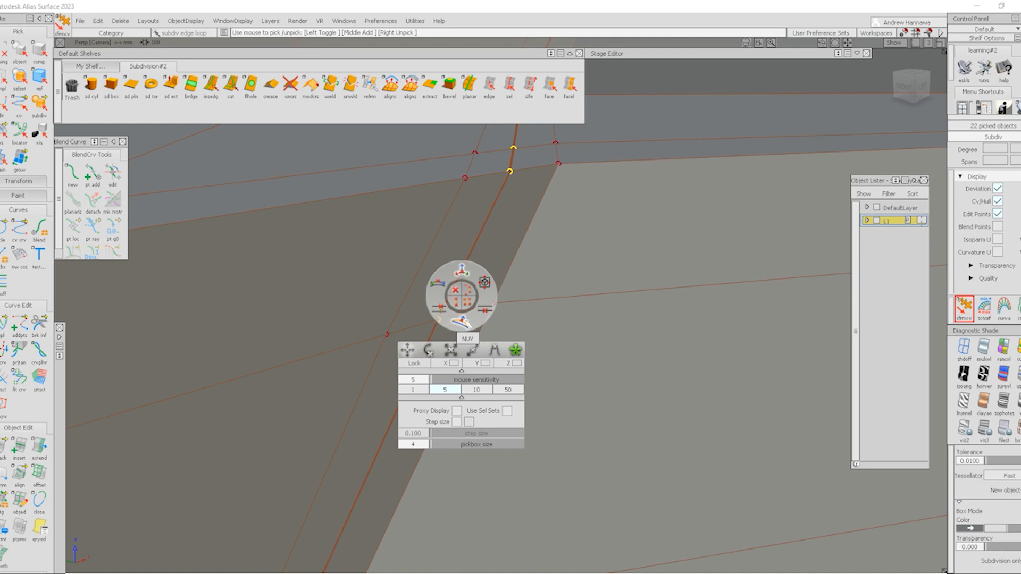
click(460, 322)
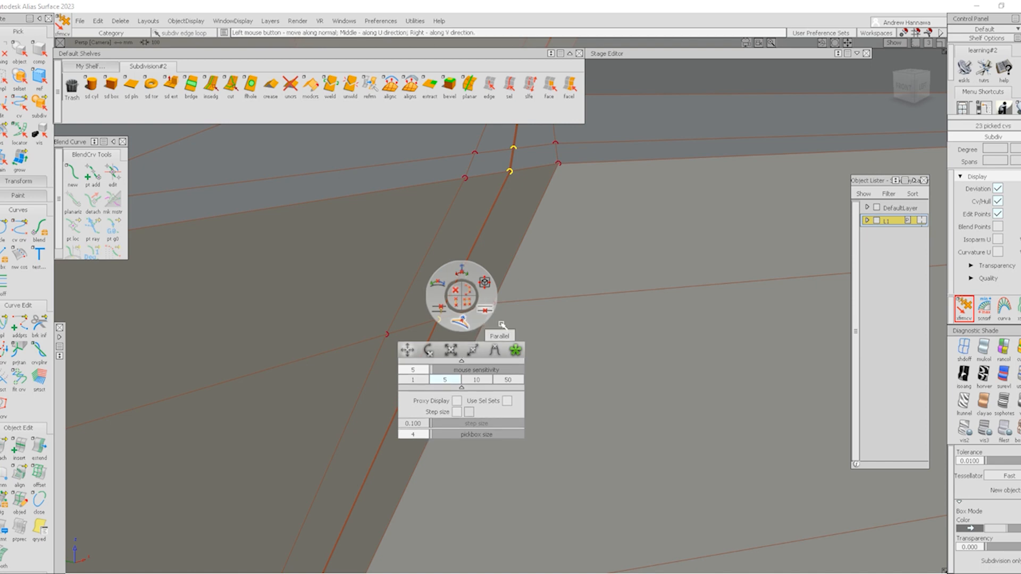
key(space)
alt+shift+right_drag(496, 242, 511, 255)
alt+shift+drag(510, 255, 574, 271)
key(ctrl+z)
key(space)
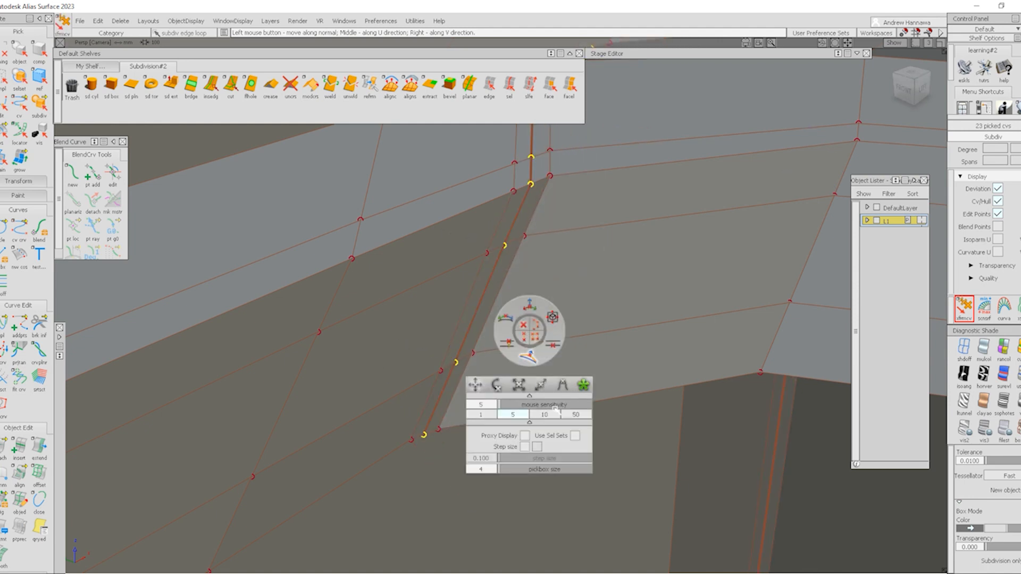
key(space)
drag(609, 255, 612, 249)
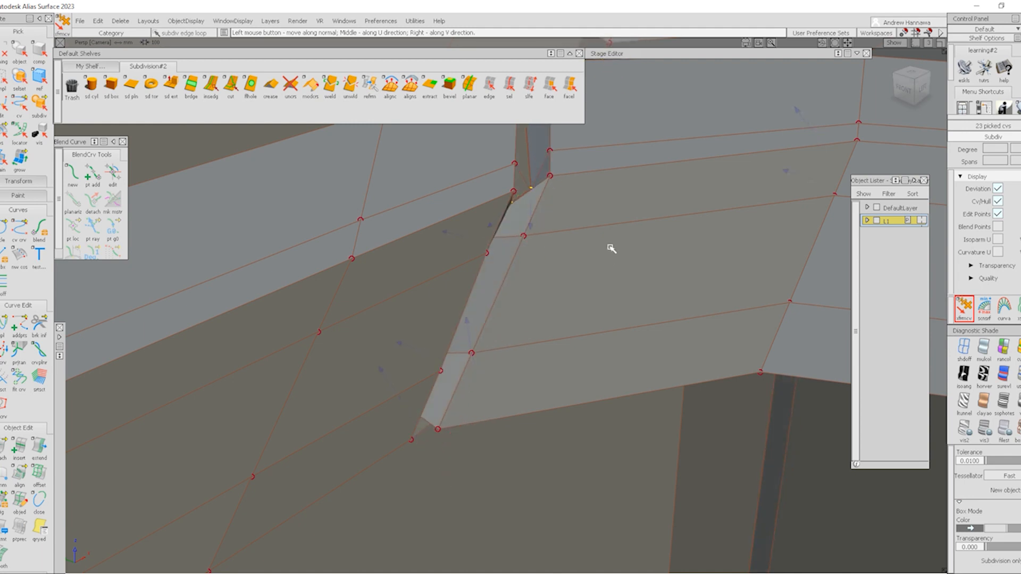
ctrl+shift+drag(519, 371, 529, 287)
Step: Inspect the corner groove on the smoothed body where it crosses the top rim and the inner ledge
alt+shift+right_drag(553, 214, 501, 364)
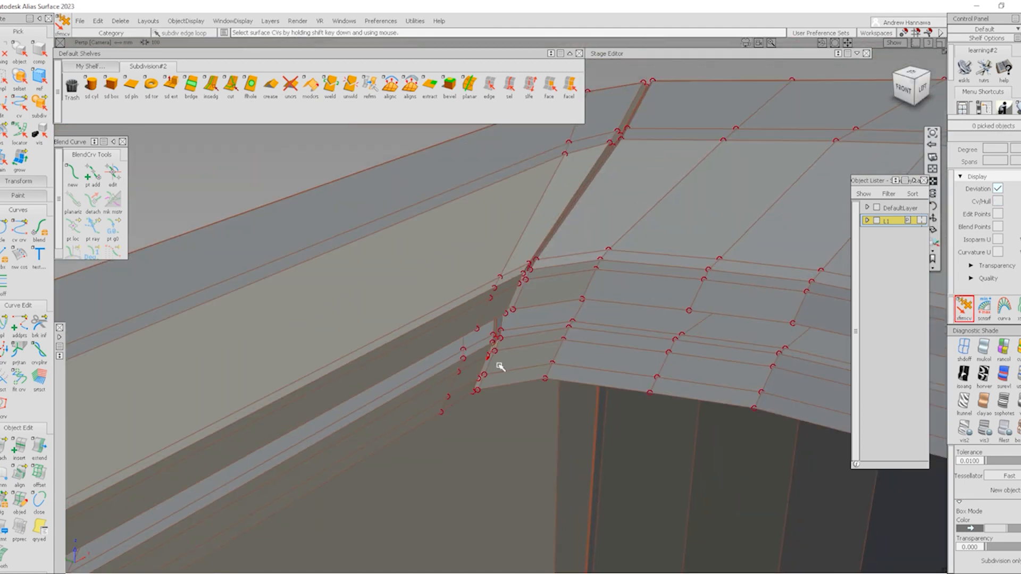
alt+shift+drag(500, 364, 521, 322)
ctrl+shift+right_drag(490, 311, 556, 239)
ctrl+shift+right_drag(504, 295, 592, 400)
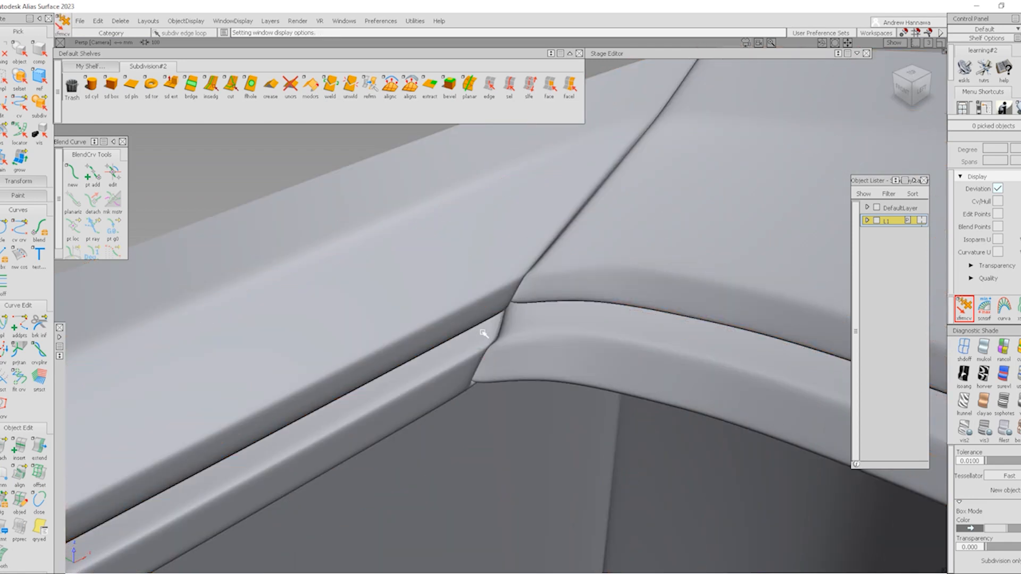
mouse_move(483, 333)
alt+shift+mouse_down()
mouse_move(576, 250)
mouse_move(536, 353)
mouse_move(520, 269)
mouse_move(357, 374)
mouse_move(310, 388)
mouse_move(665, 349)
mouse_move(485, 376)
alt+shift+mouse_up()
alt+shift+right_drag(484, 376, 505, 323)
mouse_move(504, 298)
alt+shift+mouse_down()
mouse_move(463, 253)
mouse_move(515, 253)
mouse_move(532, 309)
alt+shift+mouse_up()
ctrl+shift+right_drag(558, 367, 516, 334)
mouse_move(485, 321)
alt+shift+mouse_down()
mouse_move(419, 335)
mouse_move(457, 361)
alt+shift+mouse_up()
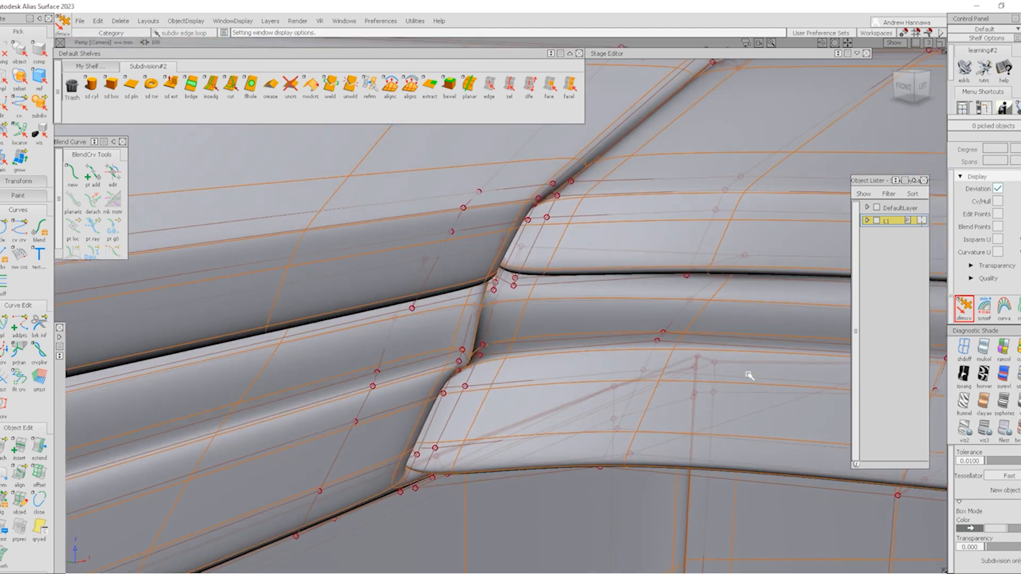
Step: In wireframe display, move the two kinked groove CVs at the lower ledge about 8.8 along X
click(965, 349)
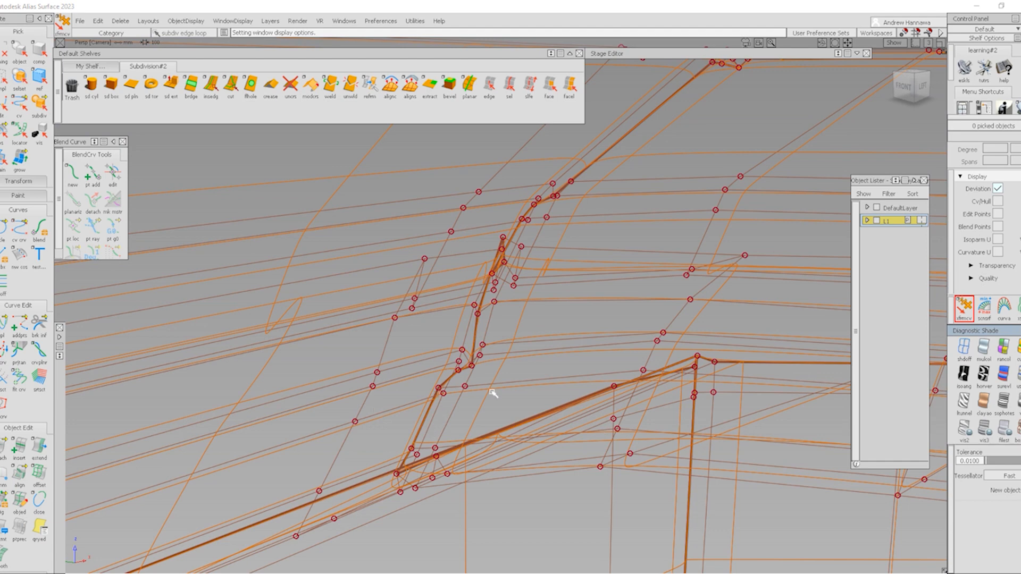
alt+shift+drag(466, 440, 476, 366)
click(462, 370)
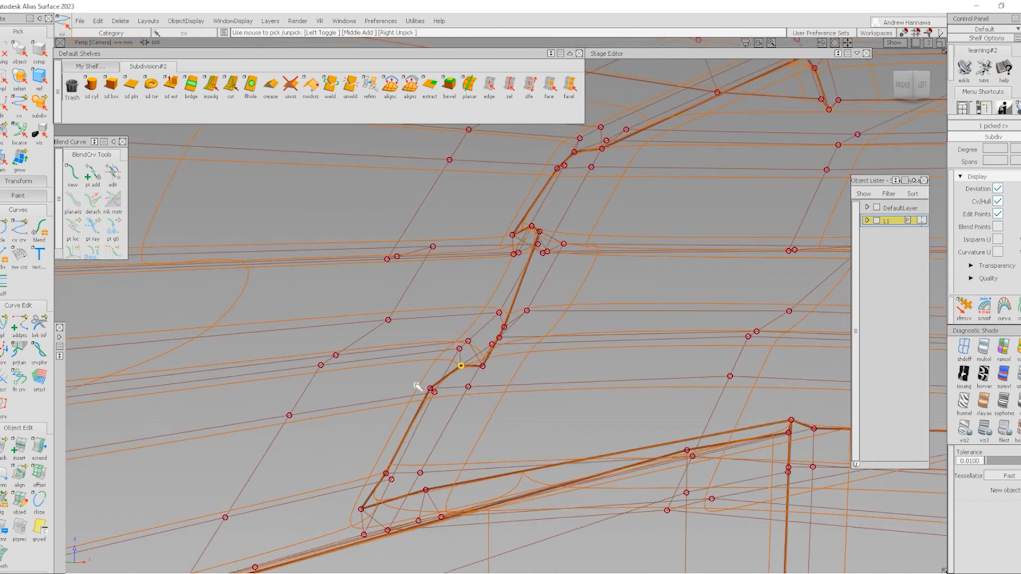
alt+shift+drag(420, 380, 452, 392)
ctrl+shift+drag(537, 469, 511, 362)
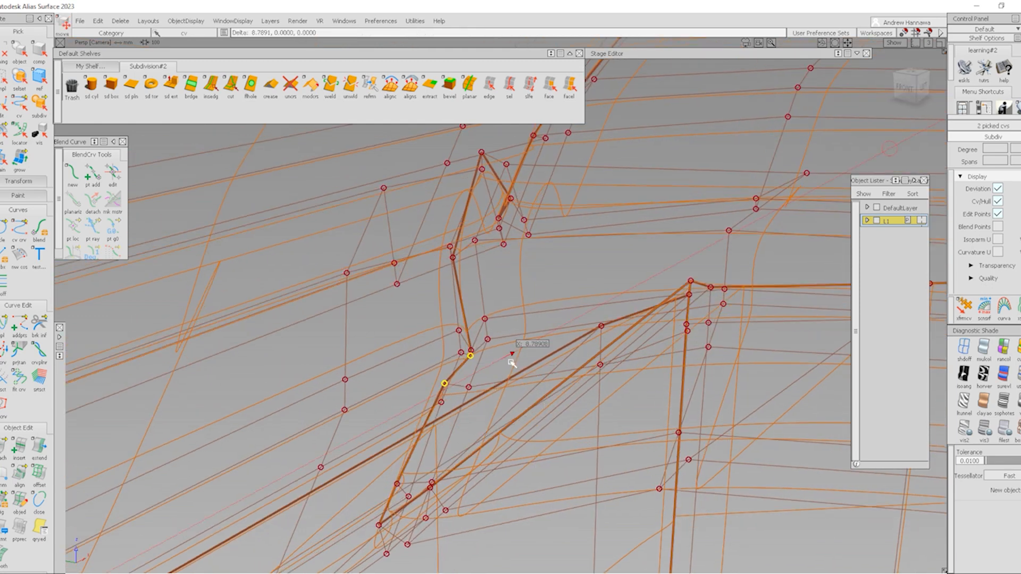
click(472, 352)
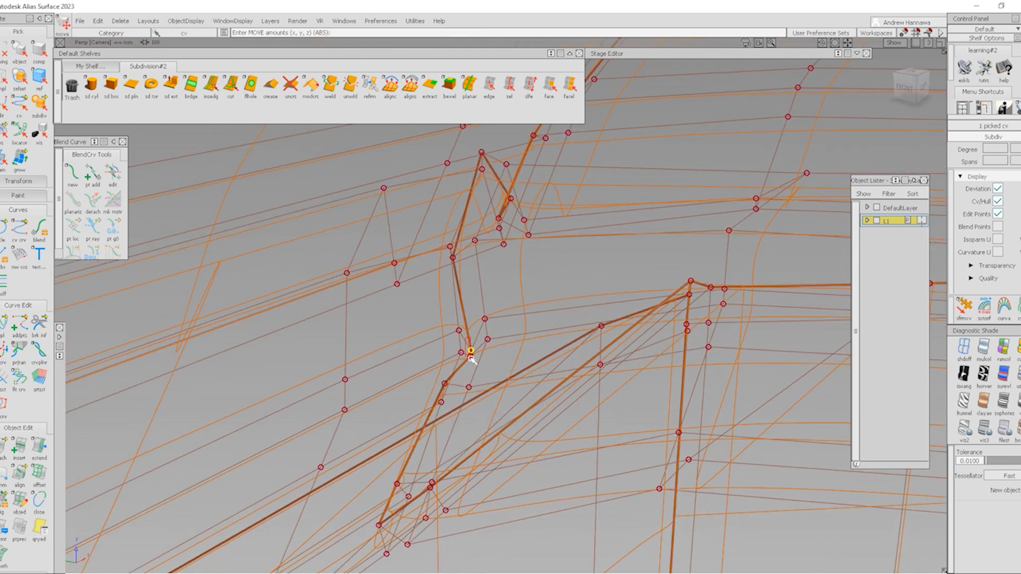
mouse_move(477, 424)
ctrl+shift+mouse_down()
mouse_move(474, 345)
mouse_move(405, 401)
ctrl+shift+mouse_up()
ctrl+shift+right_drag(405, 400, 452, 371)
ctrl+shift+right_drag(574, 434, 537, 399)
Step: Insert an edge loop on the back side of the corner groove and slide it close to the groove
alt+shift+right_drag(532, 398, 485, 397)
mouse_move(485, 396)
alt+shift+mouse_down()
mouse_move(563, 277)
mouse_move(513, 367)
mouse_move(484, 391)
alt+shift+mouse_up()
ctrl+shift+right_drag(485, 316, 449, 281)
alt+shift+right_drag(558, 323, 511, 323)
alt+shift+drag(511, 323, 437, 390)
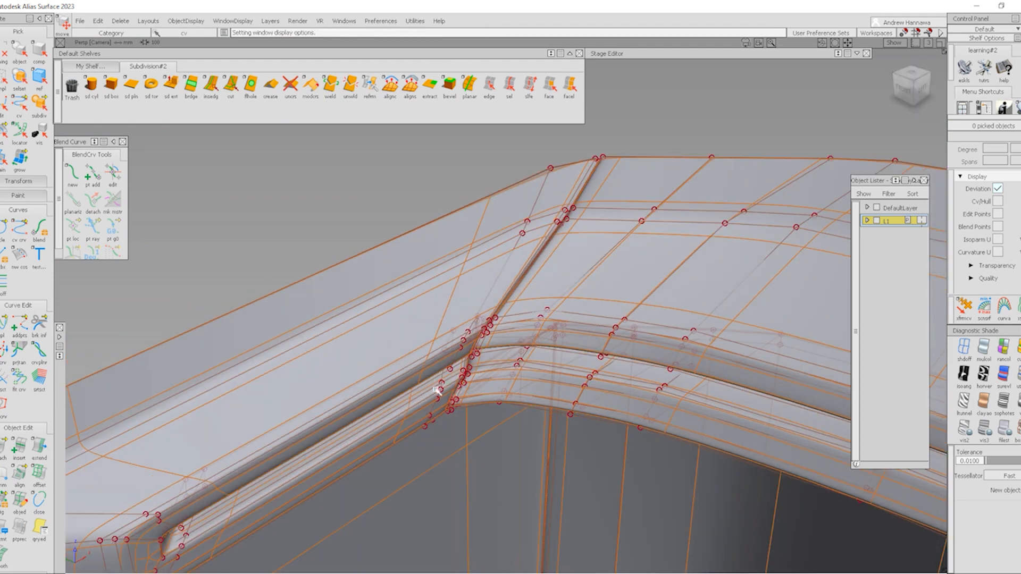
click(212, 99)
alt+shift+right_drag(500, 346, 550, 304)
click(537, 262)
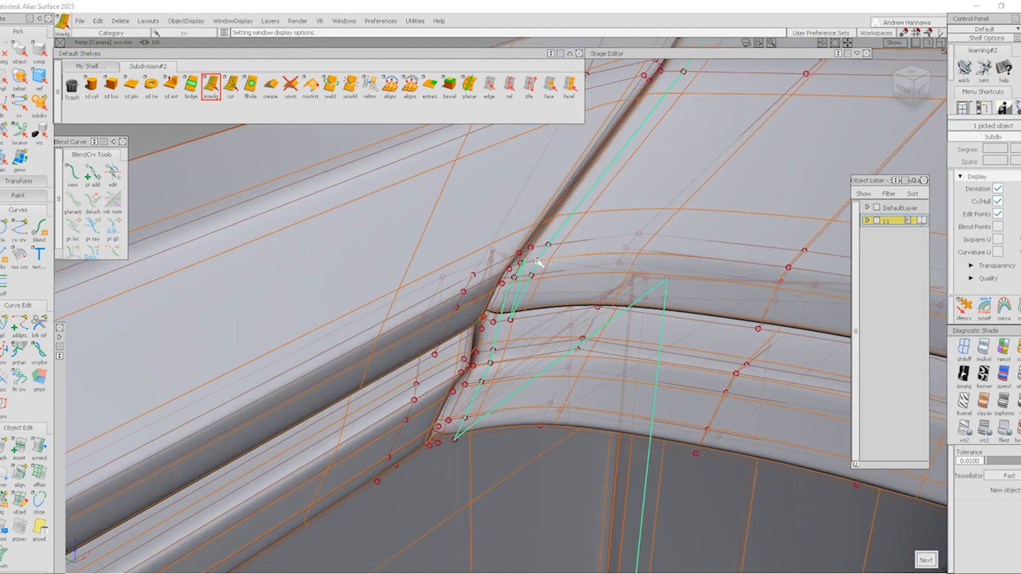
drag(538, 261, 528, 262)
key(space)
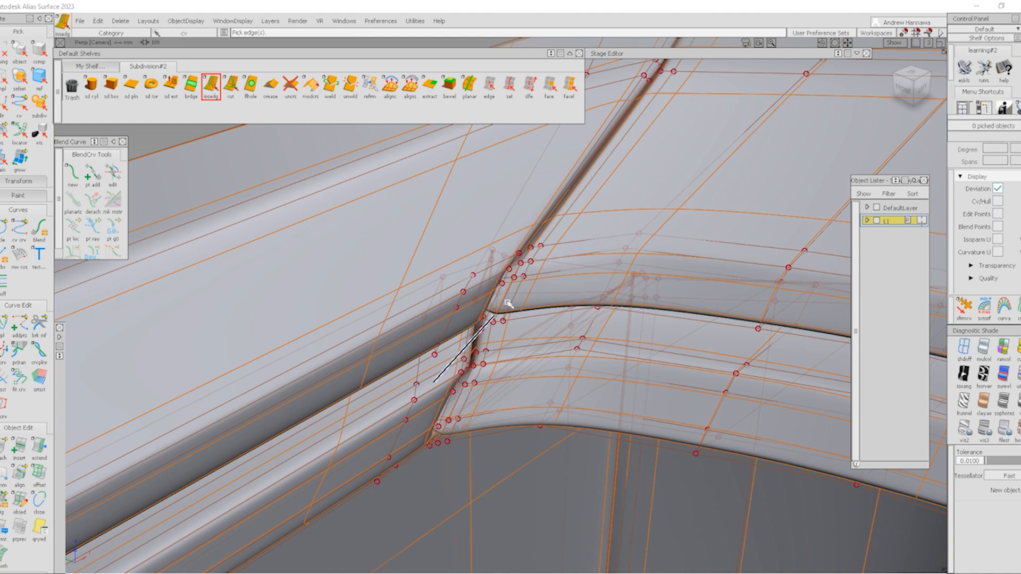
Step: In the top view, move the outer rim CV just behind the corner groove outward along X
mouse_move(506, 302)
alt+shift+mouse_down()
mouse_move(435, 332)
mouse_move(442, 389)
alt+shift+mouse_up()
alt+shift+right_drag(557, 324, 556, 295)
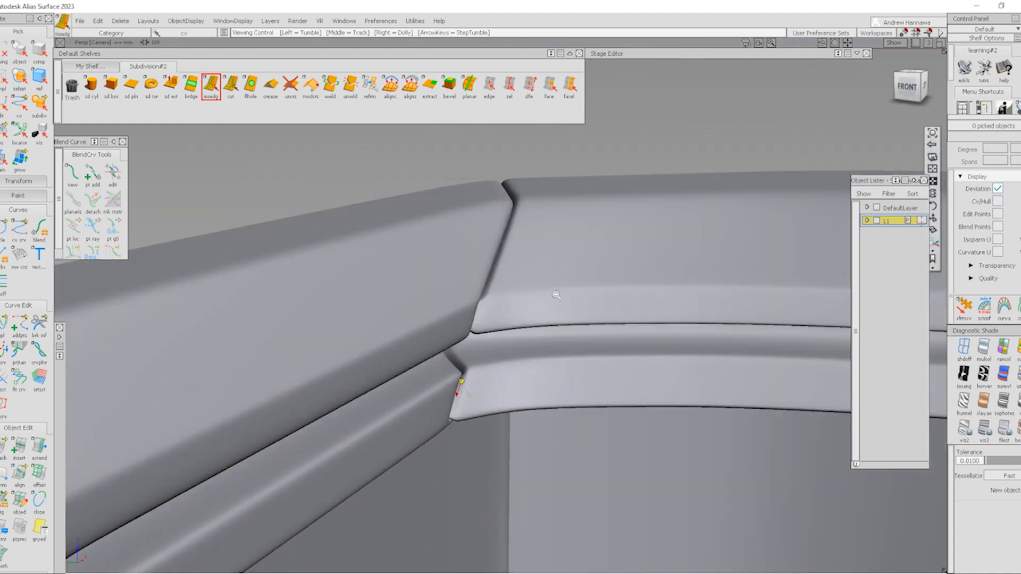
alt+shift+drag(556, 295, 572, 495)
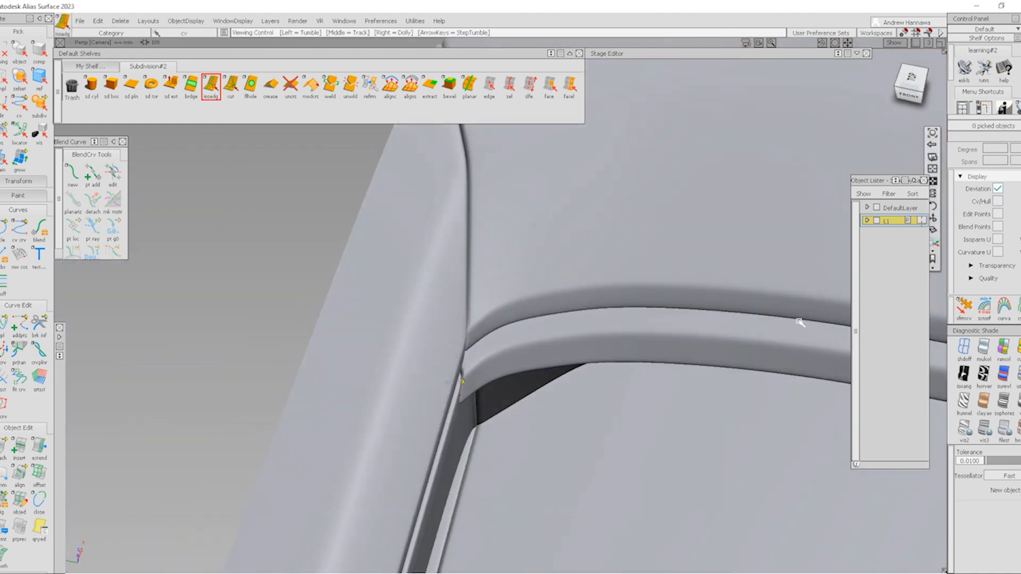
click(910, 79)
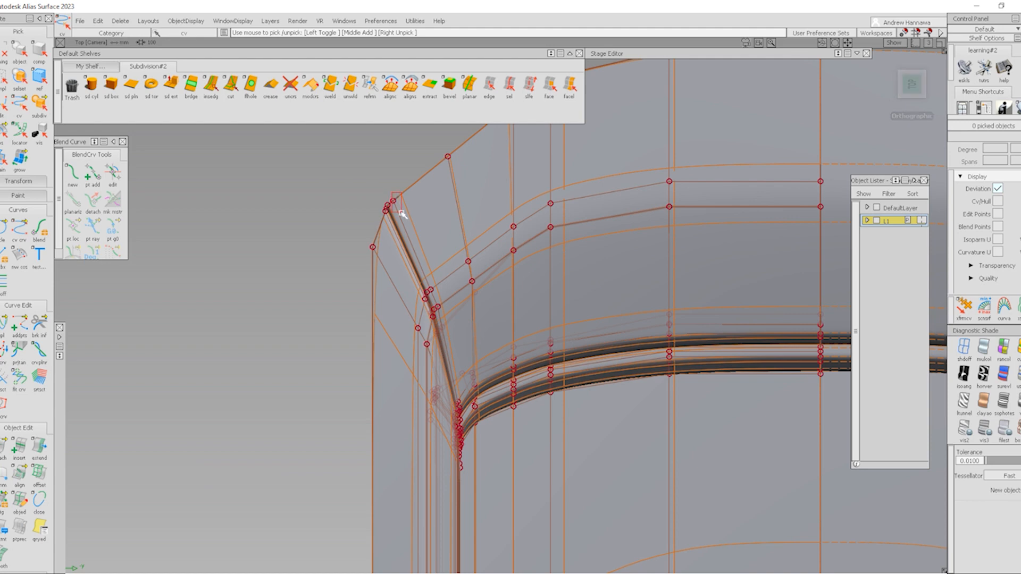
drag(402, 212, 402, 213)
ctrl+shift+middle_drag(417, 266, 415, 233)
right_drag(416, 234, 419, 225)
middle_drag(420, 229, 424, 229)
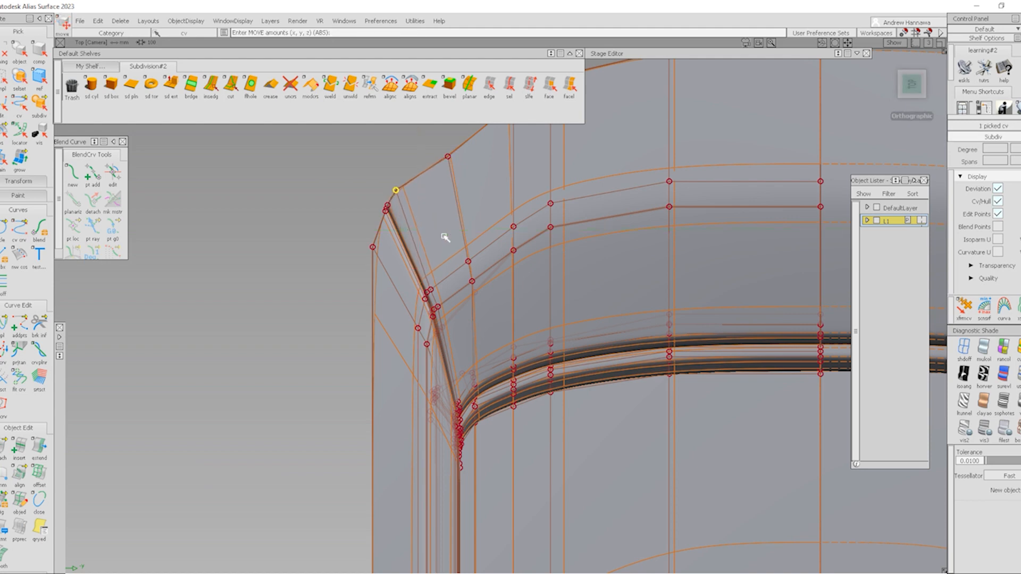
Step: Move the next two outer rim CVs along the rounded back outward along X, the first by about 67
ctrl+shift+drag(446, 208, 433, 174)
drag(434, 134, 476, 178)
ctrl+shift+middle_drag(481, 247, 479, 219)
right_drag(484, 219, 485, 201)
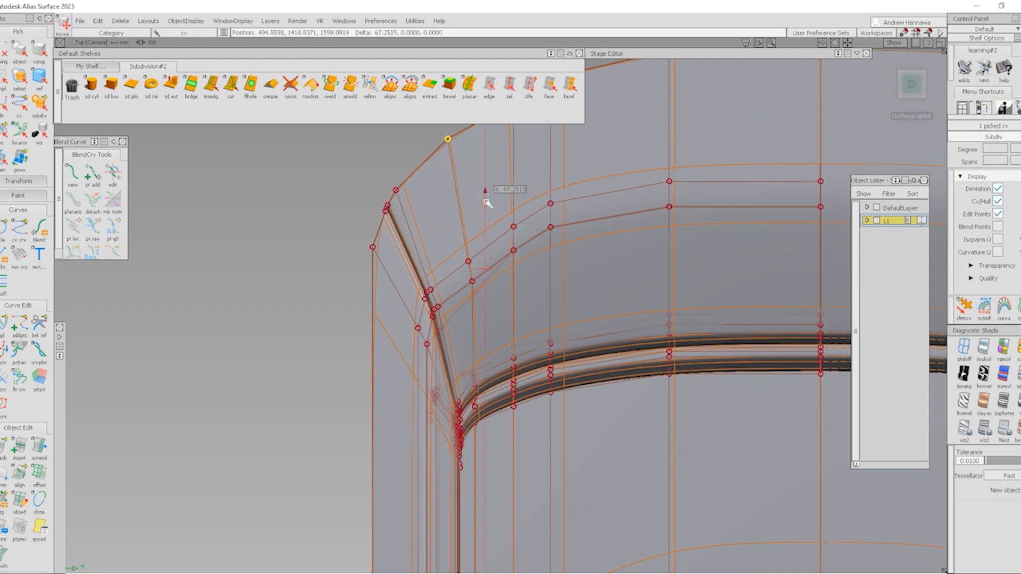
alt+shift+middle_drag(487, 203, 465, 266)
ctrl+shift+drag(470, 193, 470, 187)
drag(471, 163, 505, 219)
ctrl+shift+middle_drag(504, 237, 506, 206)
right_drag(512, 203, 513, 191)
Step: Move the armrest-side outer rim CV and the groove's outer rim CVs along X to even out the corner outline
mouse_move(348, 326)
ctrl+shift+mouse_down()
mouse_move(345, 297)
mouse_move(378, 354)
ctrl+shift+mouse_up()
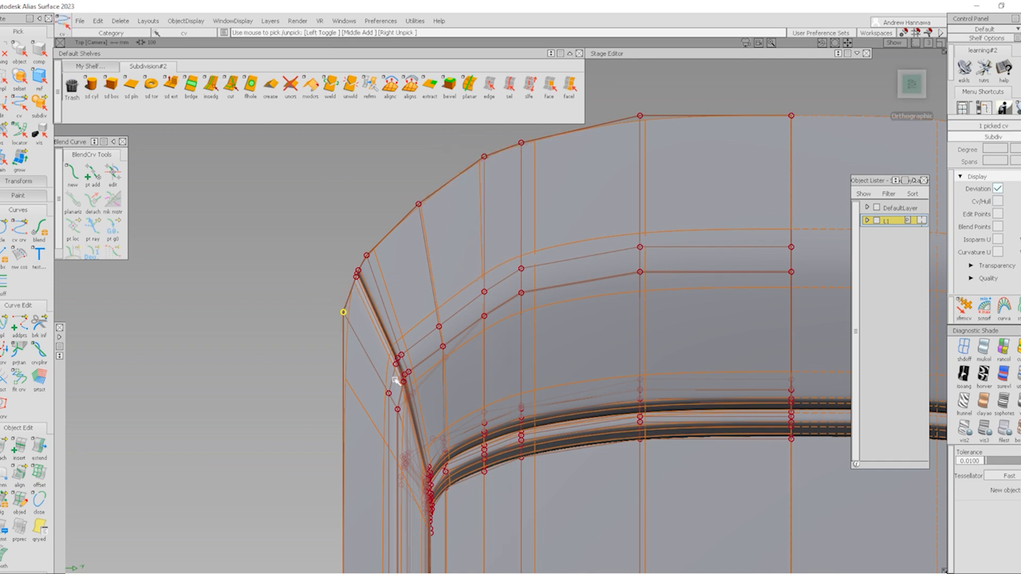
ctrl+shift+middle_drag(397, 367, 396, 309)
drag(411, 290, 413, 310)
mouse_move(353, 334)
ctrl+shift+mouse_down()
mouse_move(349, 274)
mouse_move(379, 325)
ctrl+shift+mouse_up()
ctrl+shift+middle_drag(389, 325, 391, 262)
right_drag(402, 255, 402, 268)
alt+shift+right_drag(397, 381, 410, 386)
Step: Move the two CVs behind the groove on the rim's upper inner row outward along X, the second by about 23
mouse_move(411, 403)
ctrl+shift+mouse_down()
mouse_move(407, 348)
mouse_move(395, 352)
ctrl+shift+mouse_up()
alt+shift+right_drag(405, 366, 421, 381)
mouse_move(411, 414)
ctrl+shift+mouse_down()
mouse_move(408, 355)
mouse_move(418, 352)
ctrl+shift+mouse_up()
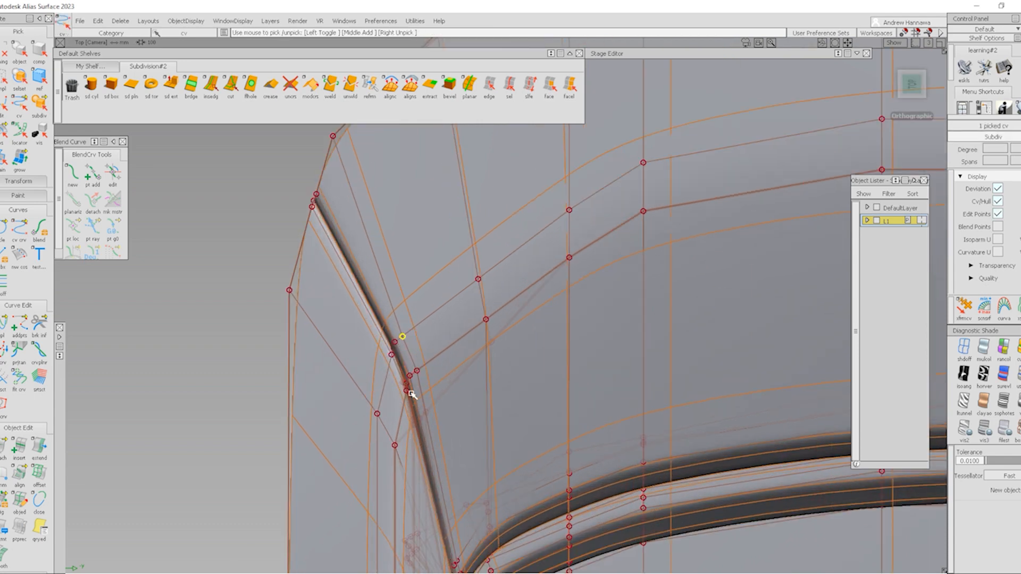
ctrl+shift+middle_drag(410, 391, 412, 340)
right_drag(430, 327, 432, 313)
ctrl+shift+drag(430, 428, 438, 343)
ctrl+shift+drag(401, 299, 450, 281)
drag(442, 276, 484, 300)
ctrl+shift+middle_drag(489, 350, 500, 293)
right_drag(503, 296, 506, 290)
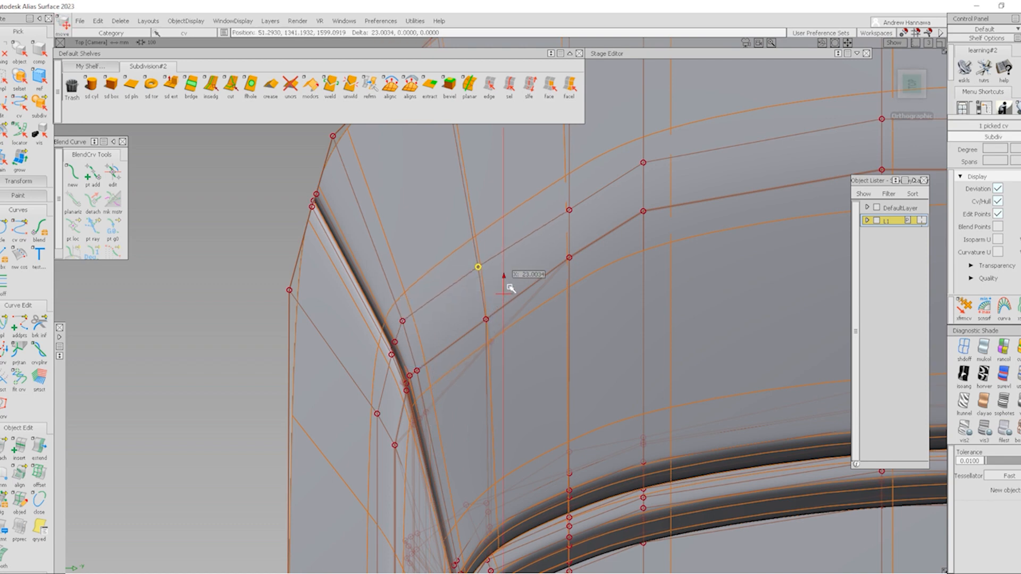
Step: Move the two CV stacks behind the groove on the rim's lower inner row outward along X, the one nearest the groove by about 24
ctrl+shift+drag(423, 348, 437, 283)
drag(471, 299, 508, 334)
ctrl+shift+middle_drag(512, 339, 516, 309)
right_drag(524, 308, 535, 294)
click(417, 371)
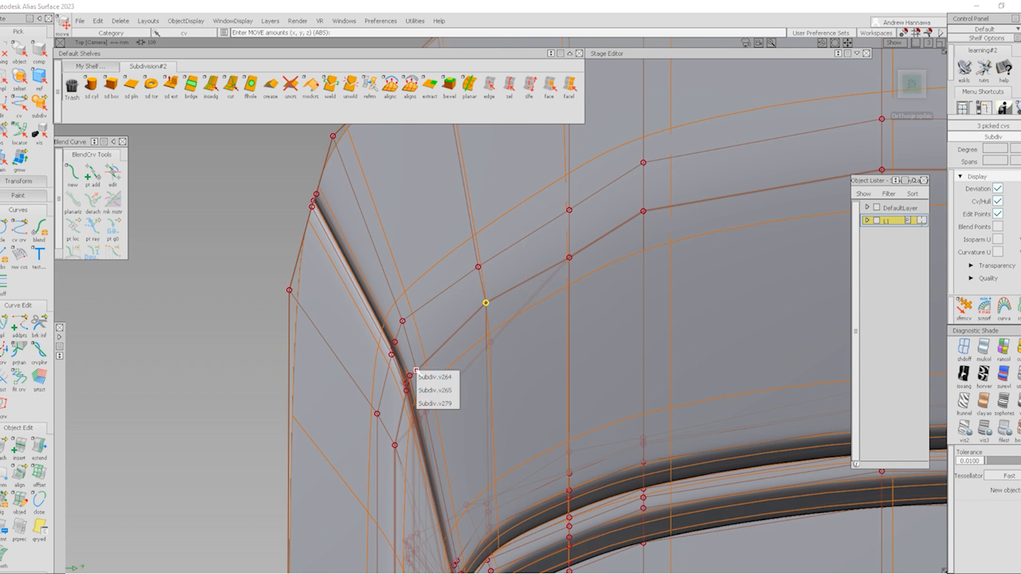
right_drag(434, 370, 433, 364)
ctrl+shift+drag(424, 408, 423, 379)
ctrl+shift+drag(395, 379, 424, 376)
ctrl+shift+middle_drag(430, 379, 437, 359)
right_drag(454, 373, 460, 362)
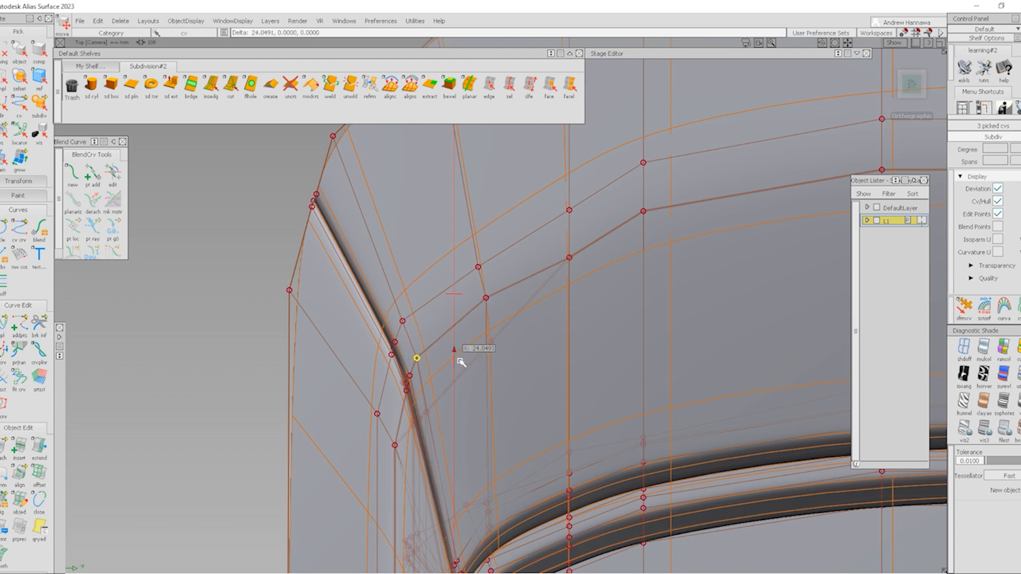
key(ctrl+z)
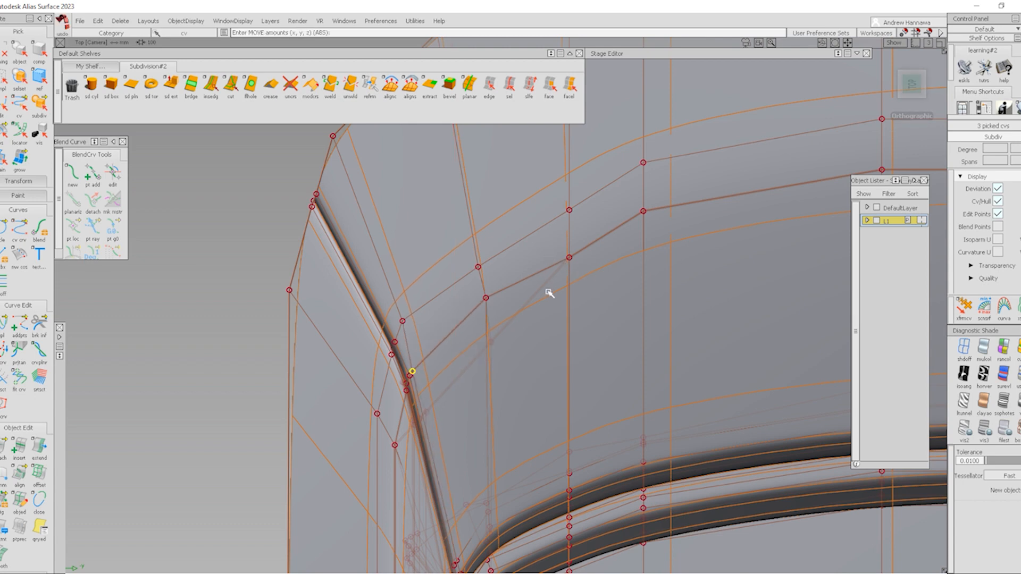
key(ctrl+y)
Step: Pick the next three-CV stack along the rim's lower inner row and move it outward in the perspective view
ctrl+shift+drag(536, 352, 537, 325)
ctrl+shift+drag(537, 298, 607, 296)
ctrl+shift+middle_drag(615, 331, 616, 301)
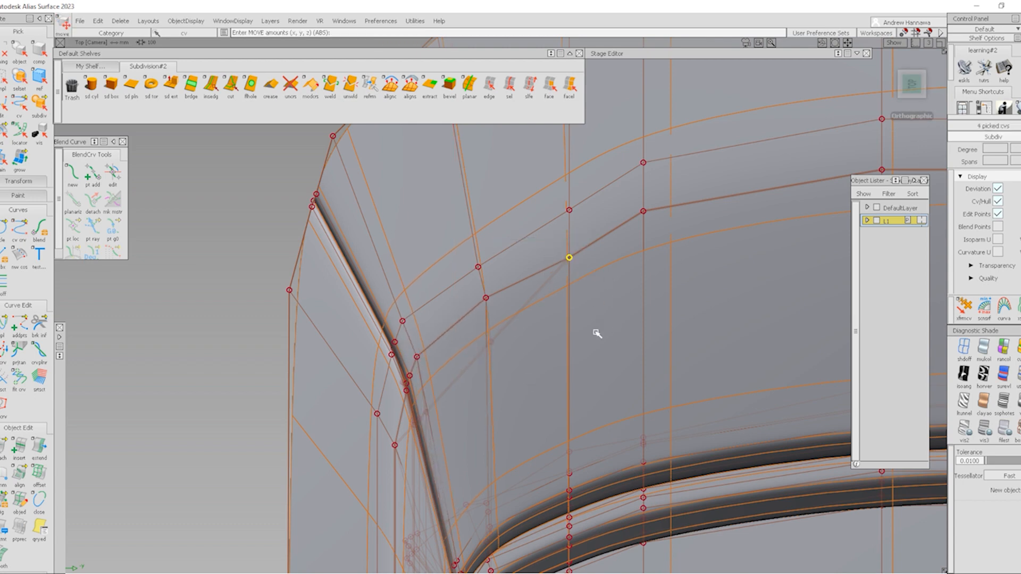
alt+shift+drag(597, 333, 599, 308)
ctrl+shift+drag(504, 344, 534, 297)
drag(557, 261, 576, 357)
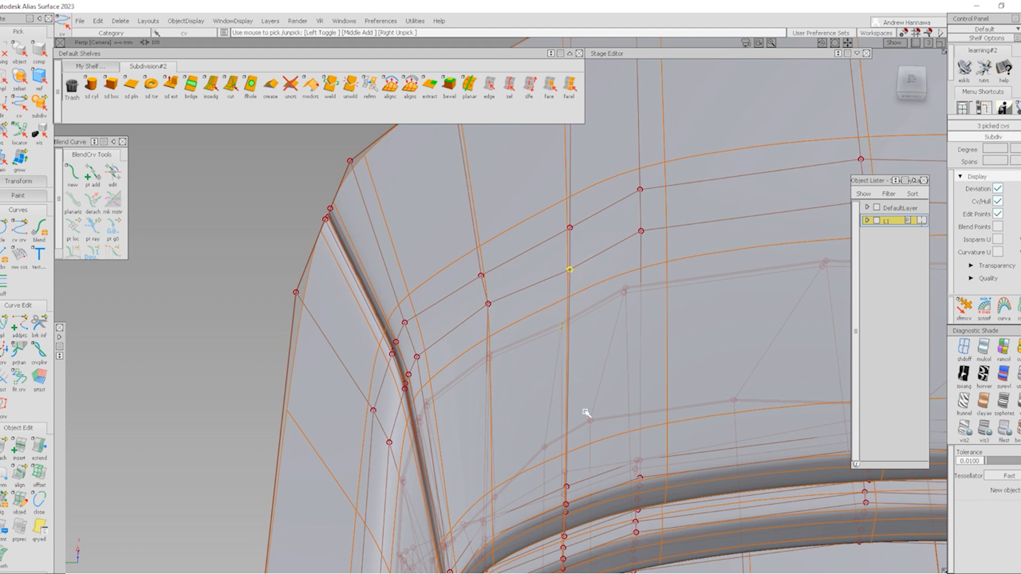
ctrl+shift+middle_drag(592, 393, 596, 361)
middle_drag(598, 372, 599, 343)
ctrl+shift+drag(582, 420, 584, 380)
Step: Examine the shaded corner groove and the inner ledge from below
ctrl+shift+right_drag(347, 386, 454, 328)
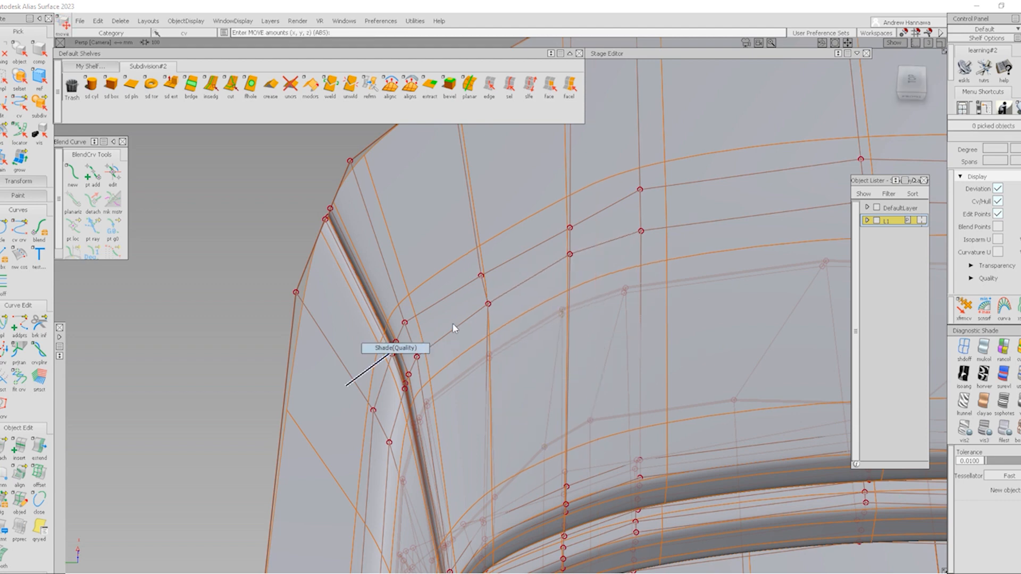
alt+shift+right_drag(403, 362, 319, 367)
mouse_move(533, 385)
alt+shift+mouse_down()
mouse_move(269, 344)
mouse_move(390, 452)
alt+shift+mouse_up()
alt+shift+right_drag(392, 451, 424, 450)
alt+shift+drag(425, 450, 542, 221)
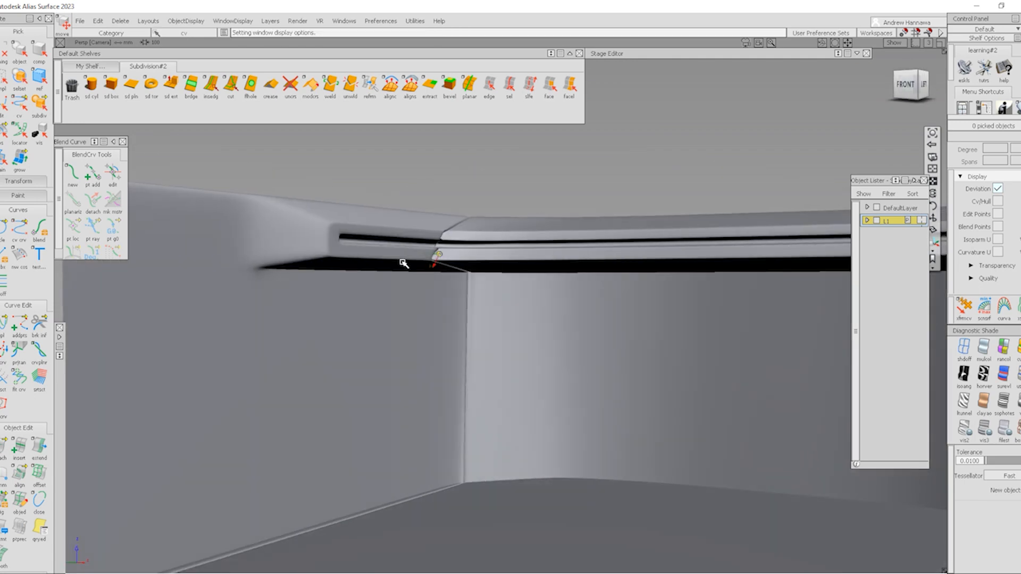
alt+shift+right_drag(401, 262, 478, 278)
alt+shift+drag(478, 277, 287, 259)
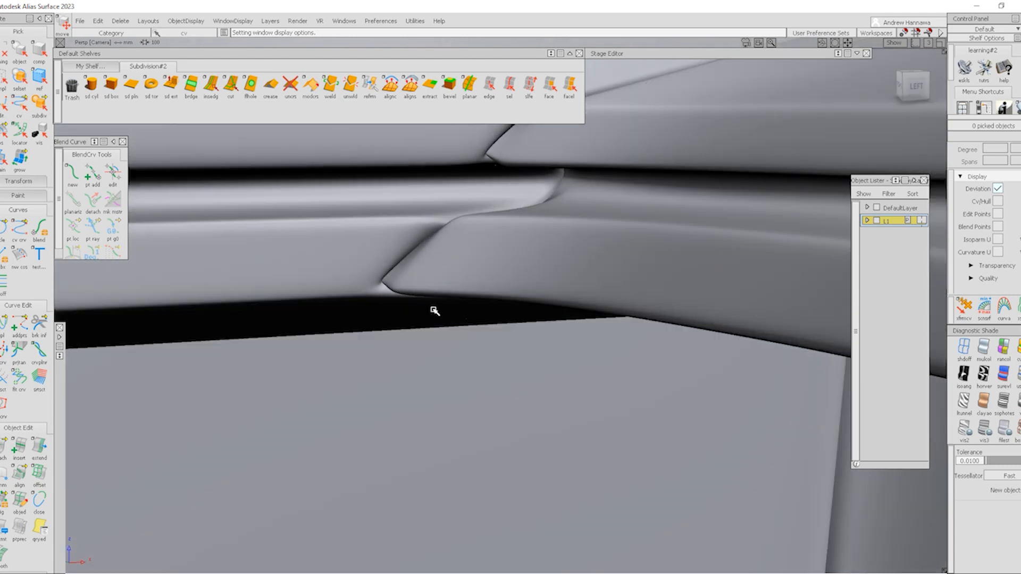
Step: Turn off symmetry on the active layer and show the wireframe with CVs in the left orthographic view
key(alt+m)
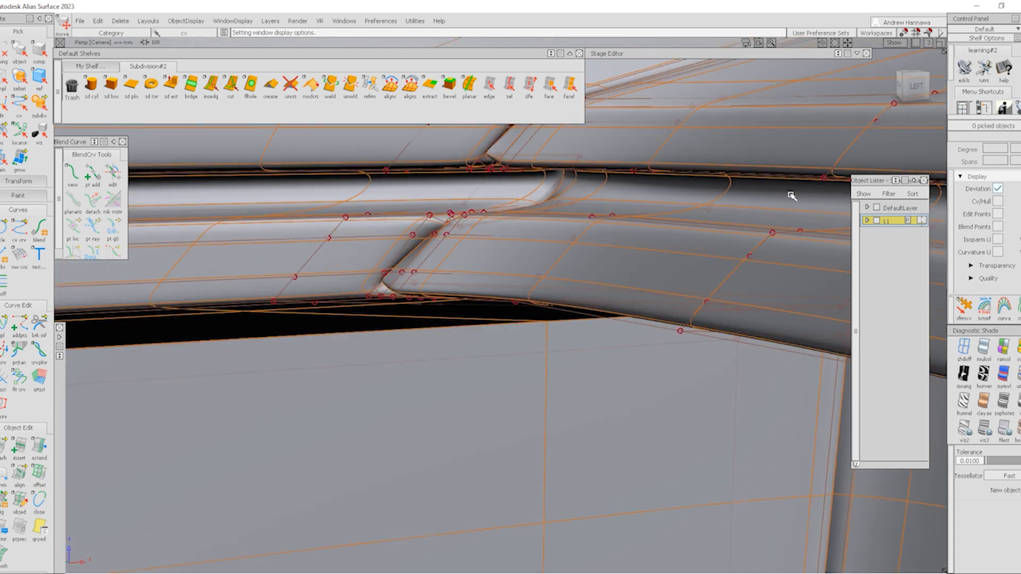
right_click(886, 220)
click(907, 275)
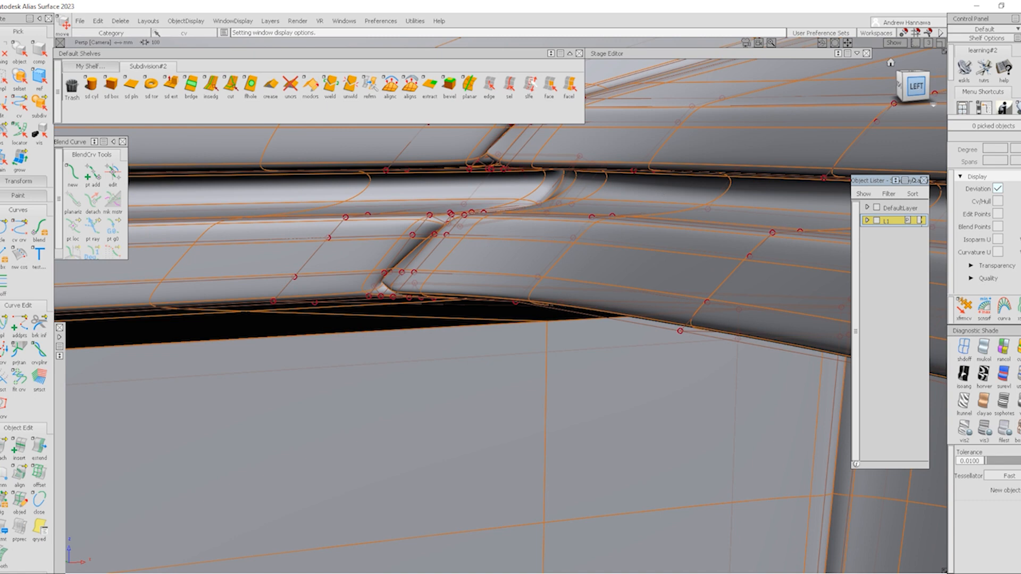
click(916, 86)
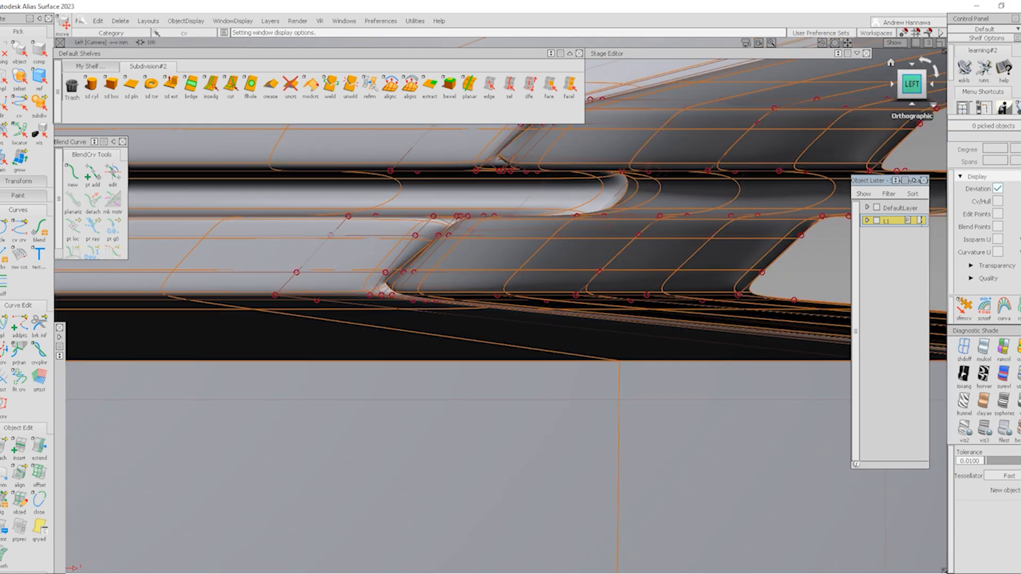
Step: Save the model as ip.wire in the demo project's wire folder
click(80, 22)
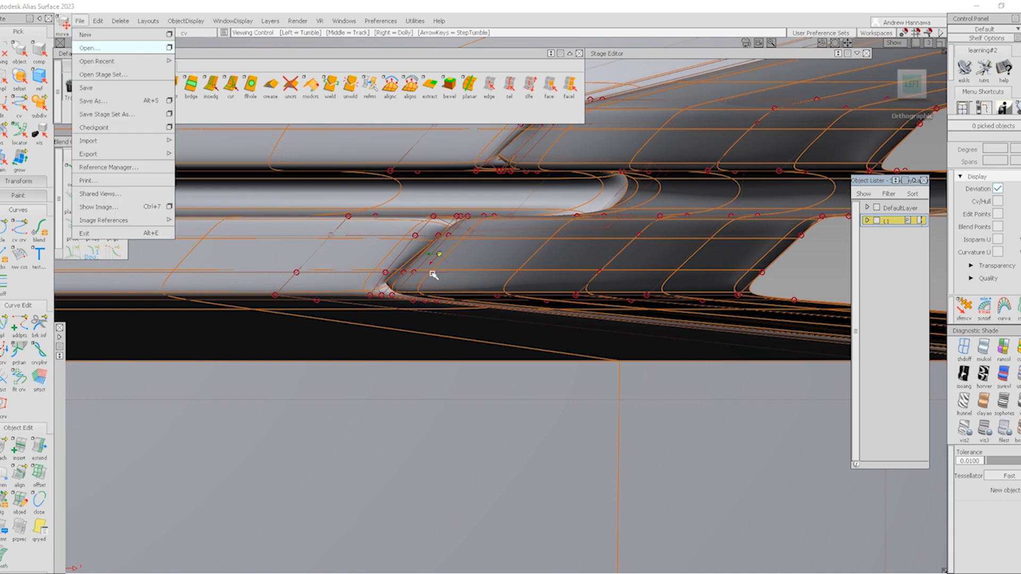
click(88, 94)
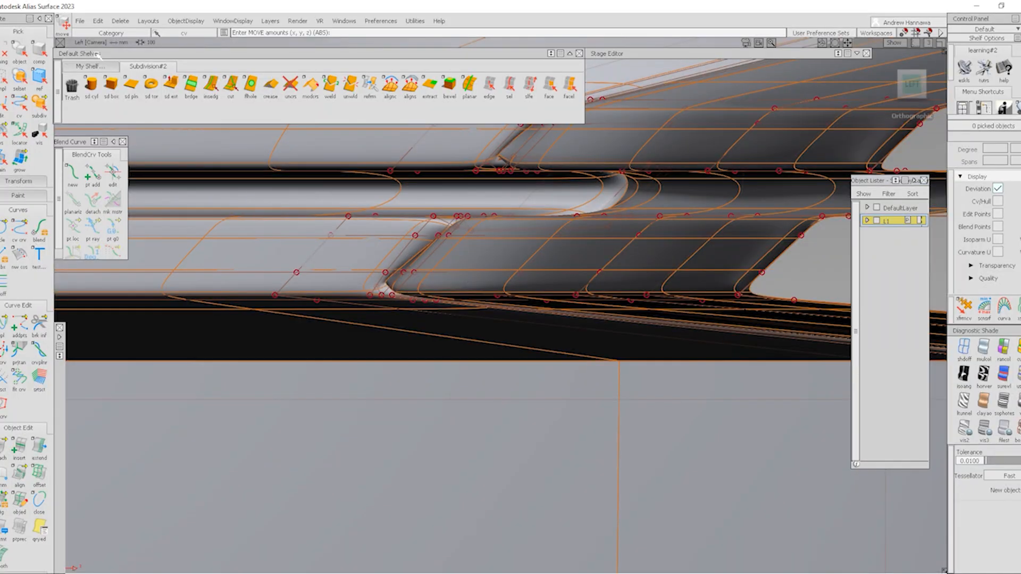
click(80, 21)
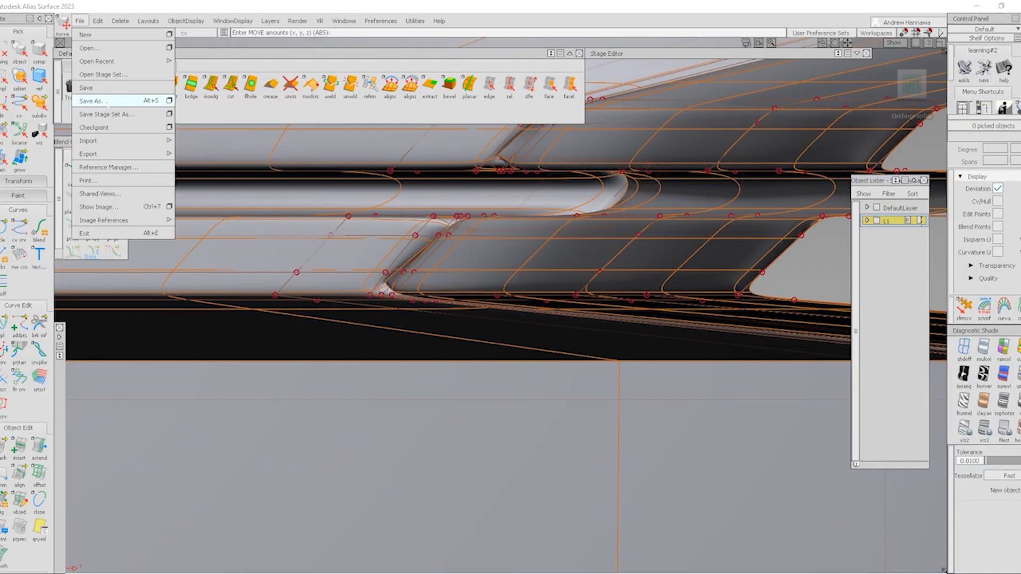
click(105, 101)
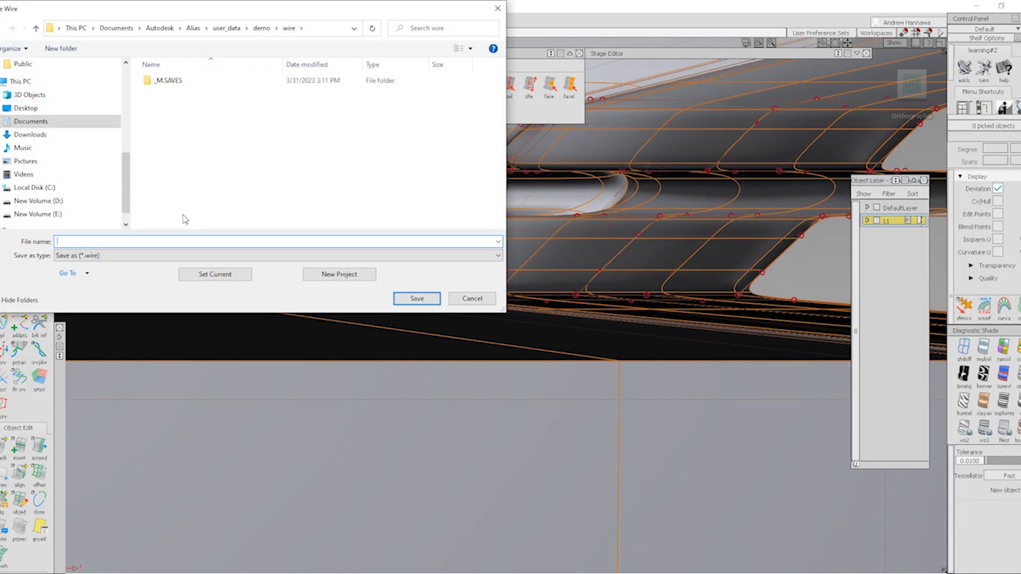
scroll(74, 112, up, 5)
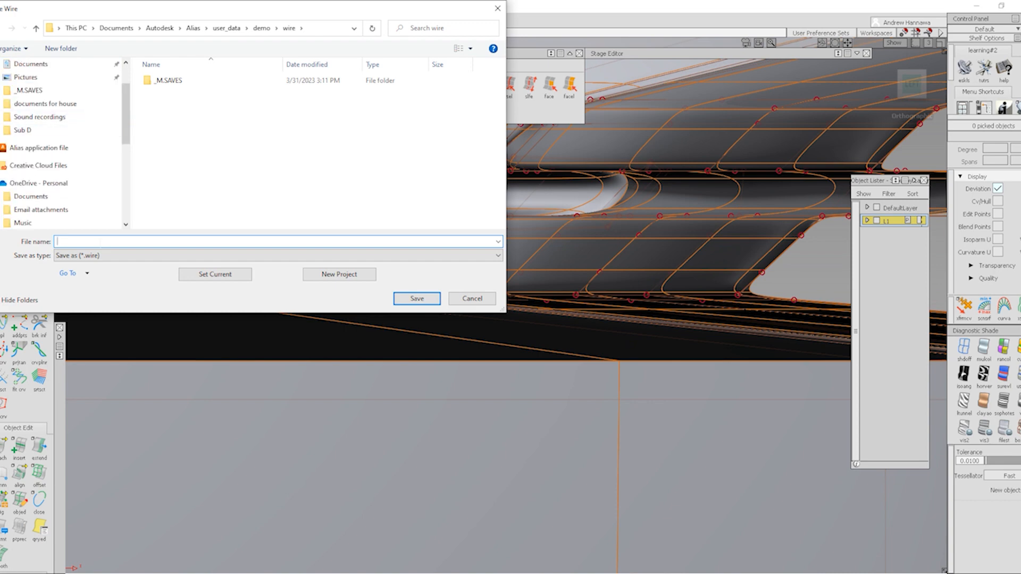
click(406, 303)
Step: Display the model unshaded and move the CV at the groove's lower corner in positive X
click(1019, 429)
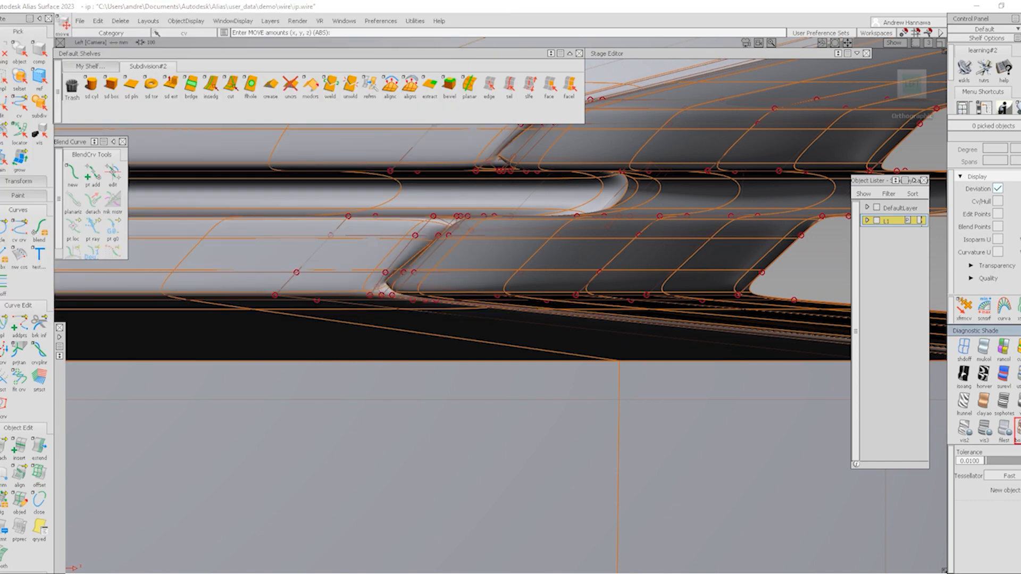
alt+shift+right_drag(439, 252, 324, 407)
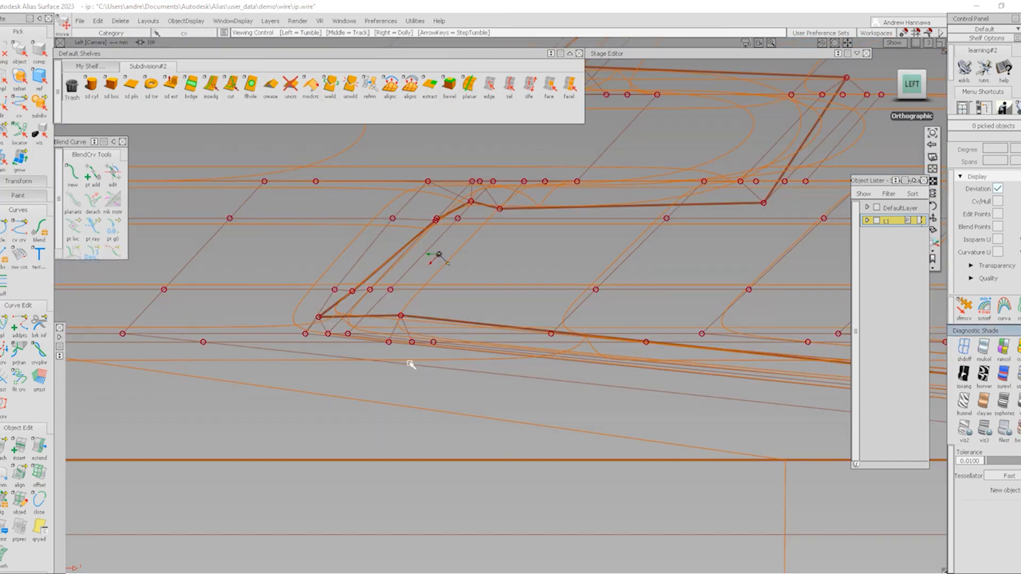
alt+shift+right_drag(433, 255, 251, 358)
click(266, 344)
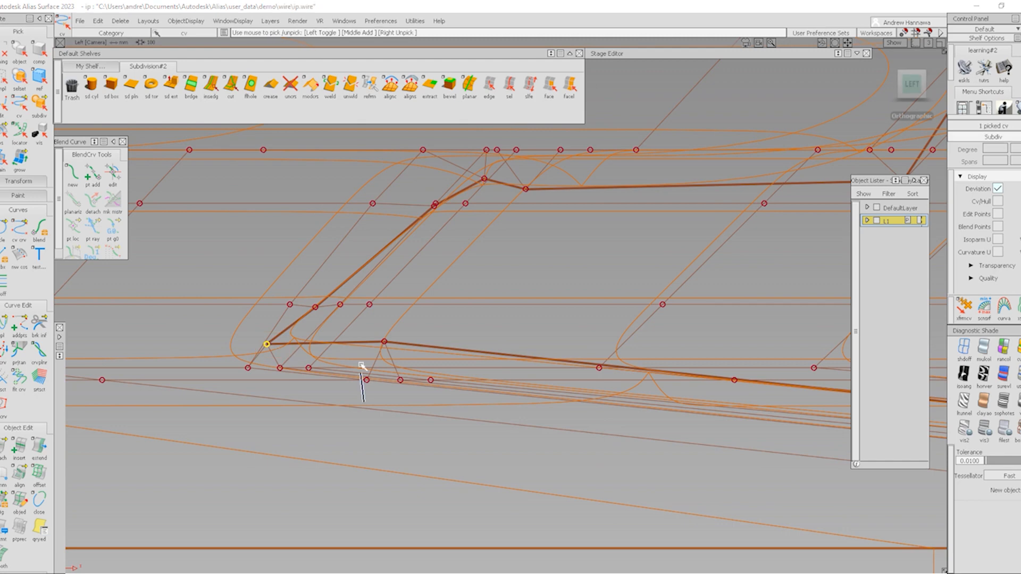
ctrl+shift+middle_drag(362, 366, 359, 340)
middle_drag(359, 335, 384, 341)
Step: Move the next CV up the groove's inner edge slightly in positive X to line up with the corner CV
ctrl+shift+drag(349, 345, 351, 367)
ctrl+shift+drag(354, 319, 369, 278)
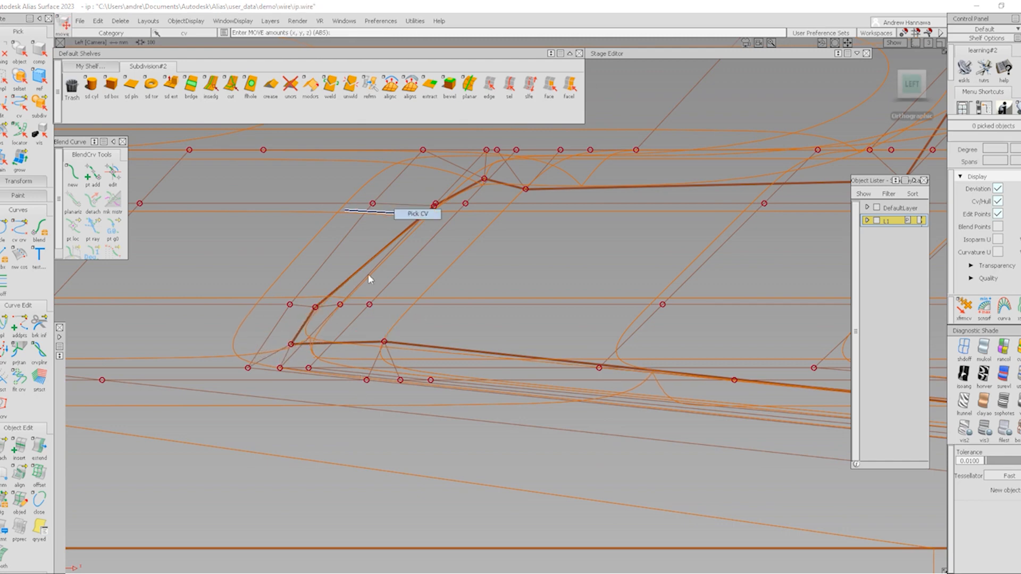
drag(298, 296, 328, 334)
ctrl+shift+middle_drag(354, 368, 357, 338)
middle_drag(364, 338, 376, 341)
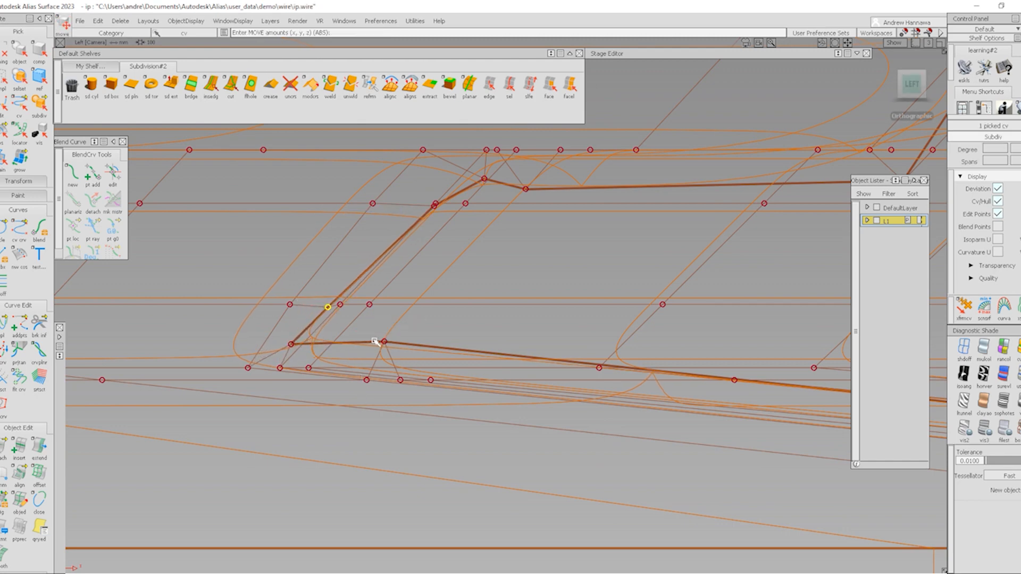
Step: Lower the CV beside the groove's bottom corner vertically toward the row of CVs beneath it
ctrl+shift+drag(376, 342, 360, 408)
ctrl+shift+drag(328, 339, 380, 334)
drag(375, 326, 404, 357)
ctrl+shift+middle_drag(430, 363, 441, 306)
right_drag(446, 307, 463, 325)
Step: Nudge the CV near the upper bend of the groove's inner edge along X
ctrl+shift+drag(506, 185, 506, 249)
ctrl+shift+drag(443, 185, 442, 216)
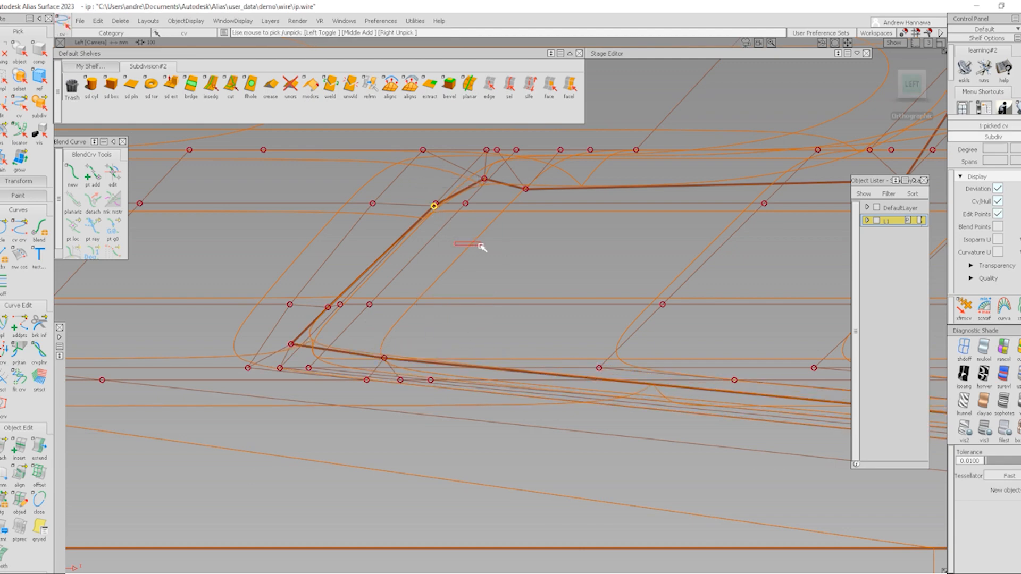
drag(481, 246, 481, 246)
ctrl+shift+middle_drag(466, 279, 472, 255)
middle_drag(473, 256, 482, 260)
Step: Move the groove's top inner CV in negative X, and shift the CV just below it by about -4.2 in X
ctrl+shift+drag(478, 181, 480, 213)
ctrl+shift+drag(490, 148, 492, 181)
drag(481, 165, 495, 183)
ctrl+shift+middle_drag(488, 255, 489, 227)
middle_drag(493, 236, 440, 246)
click(438, 206)
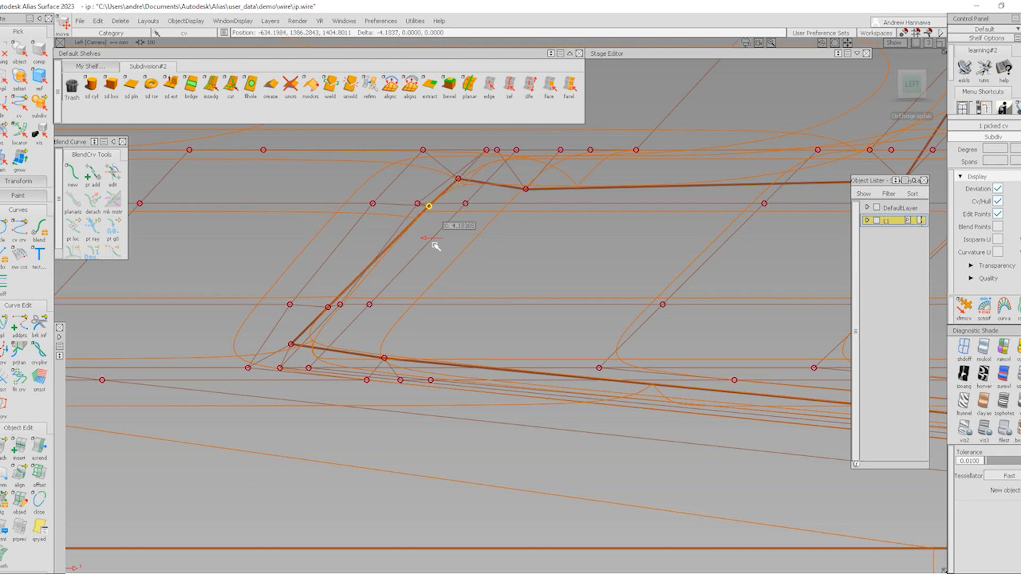
ctrl+shift+drag(433, 329, 435, 192)
Step: Examine the shaded groove and follow it in perspective down to the floor corner
ctrl+shift+right_drag(303, 300, 380, 236)
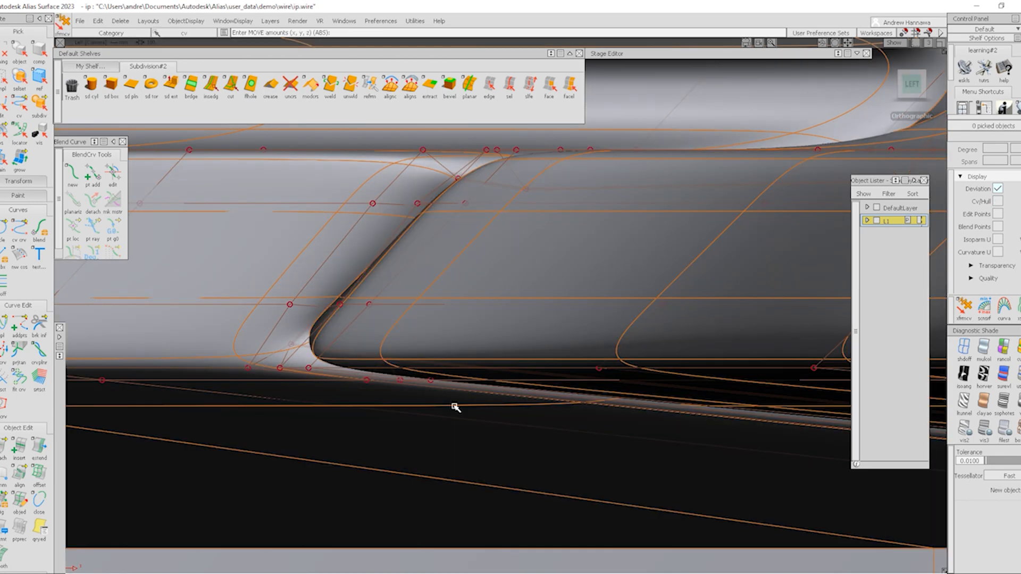
ctrl+shift+right_drag(456, 407, 398, 376)
alt+shift+right_drag(447, 231, 246, 426)
mouse_move(246, 426)
alt+shift+mouse_down()
mouse_move(495, 390)
mouse_move(584, 442)
mouse_move(397, 405)
alt+shift+mouse_up()
ctrl+shift+right_drag(518, 459, 458, 358)
mouse_move(595, 346)
alt+shift+right_down()
mouse_move(505, 405)
mouse_move(502, 463)
mouse_move(512, 397)
mouse_move(522, 469)
alt+shift+right_up()
alt+shift+click(478, 418)
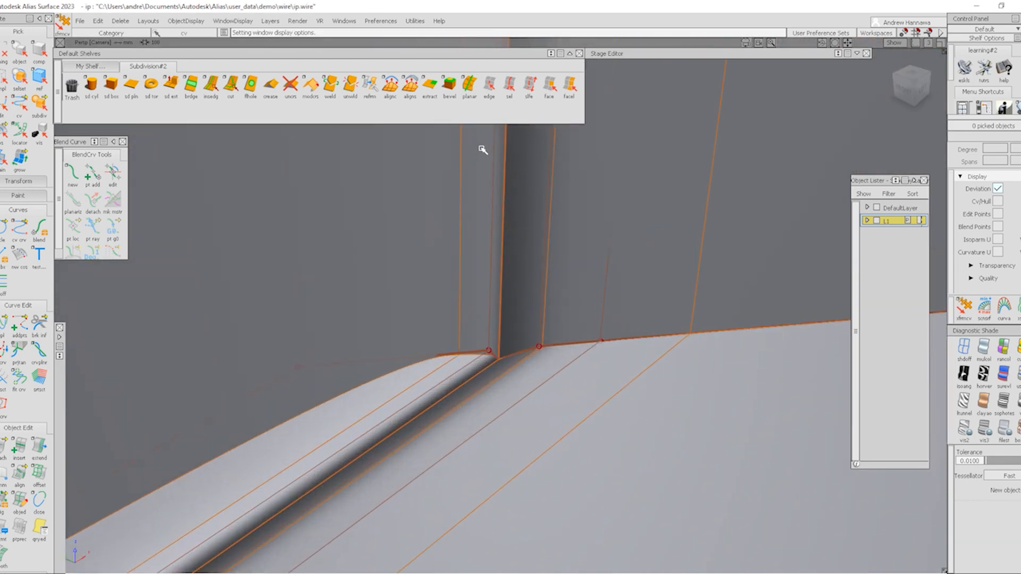
Step: In box mode, delete the edge along the bottom of the floor groove at the corner
click(509, 86)
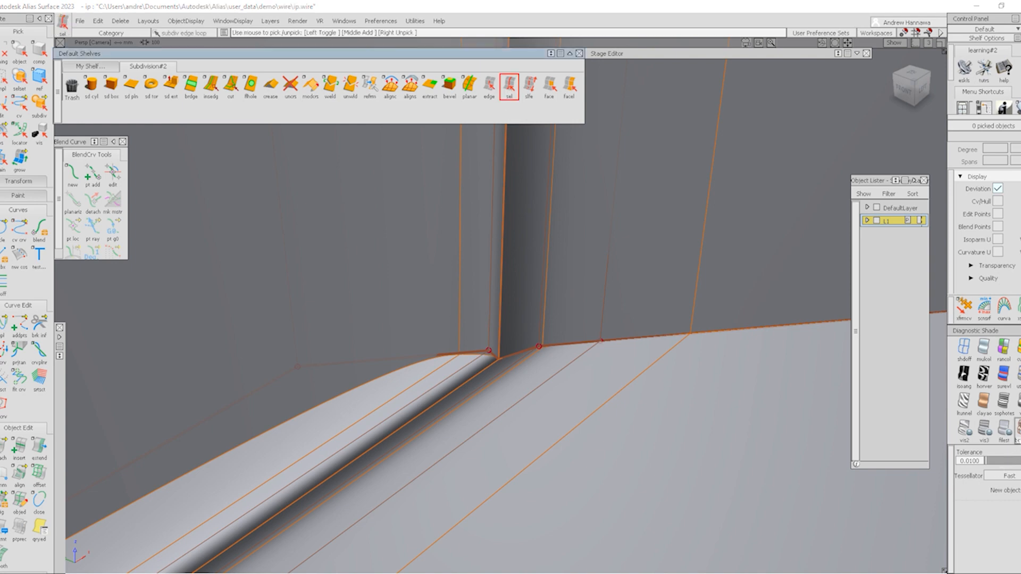
key(1)
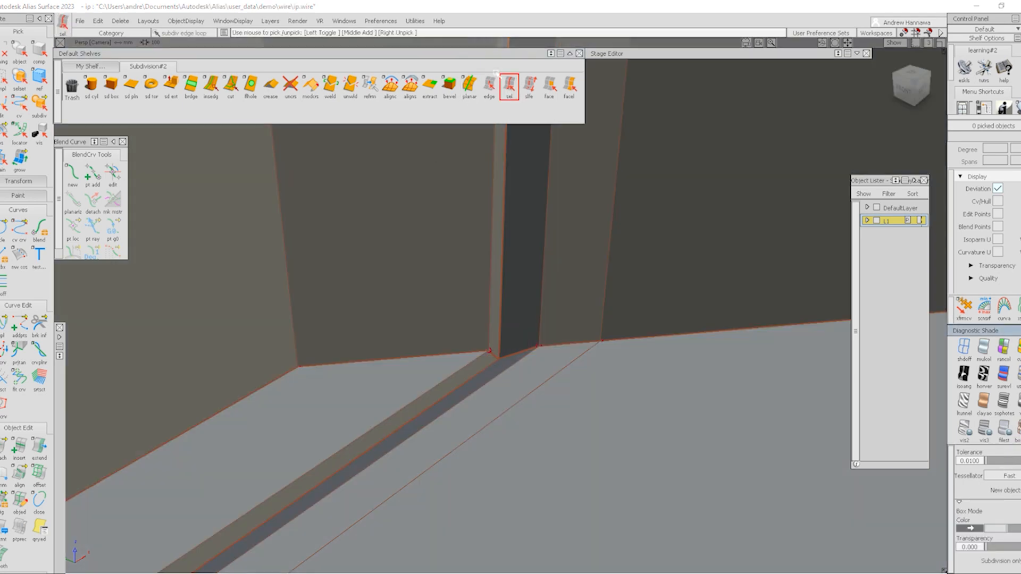
click(493, 89)
click(466, 382)
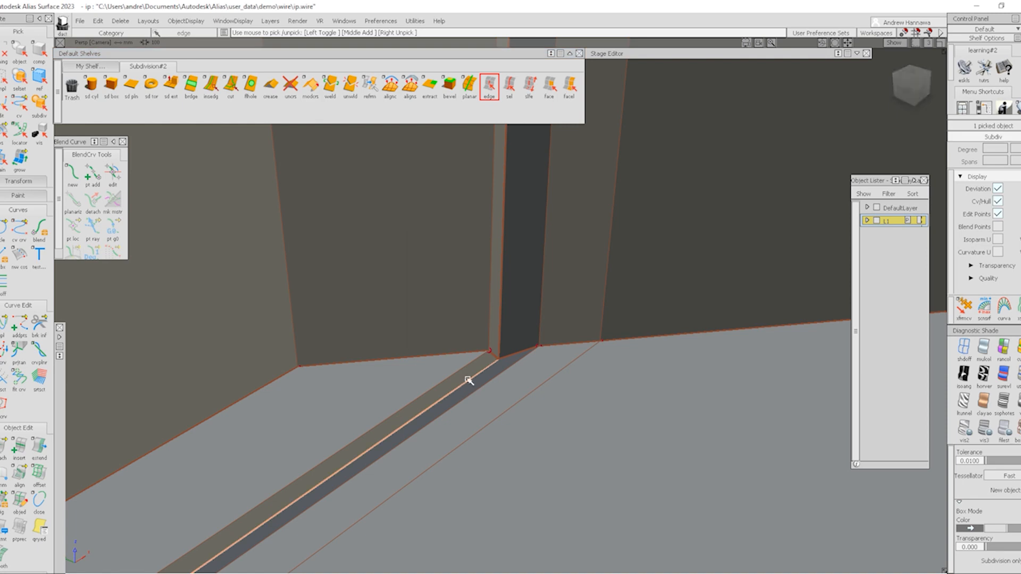
key(Delete)
Step: Delete the remaining edge loop running along the bottom of the floor groove and return to the smooth display
click(508, 88)
alt+shift+right_drag(487, 362, 351, 396)
alt+shift+middle_drag(398, 415, 438, 299)
alt+shift+right_drag(311, 433, 377, 390)
click(376, 386)
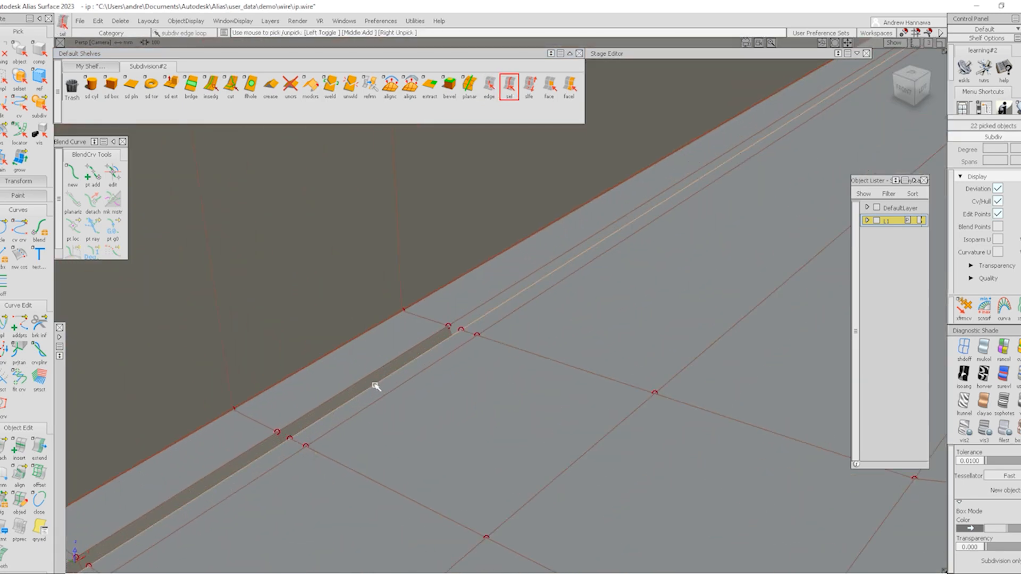
alt+shift+drag(375, 385, 500, 392)
ctrl+shift+drag(274, 458, 288, 421)
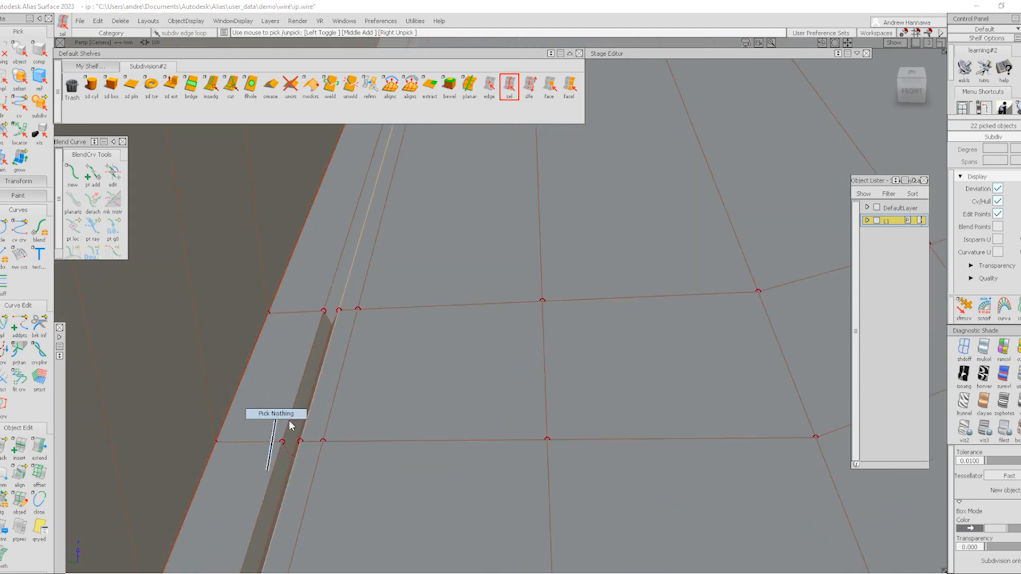
click(314, 384)
key(Delete)
key(Return)
ctrl+shift+drag(251, 392, 294, 349)
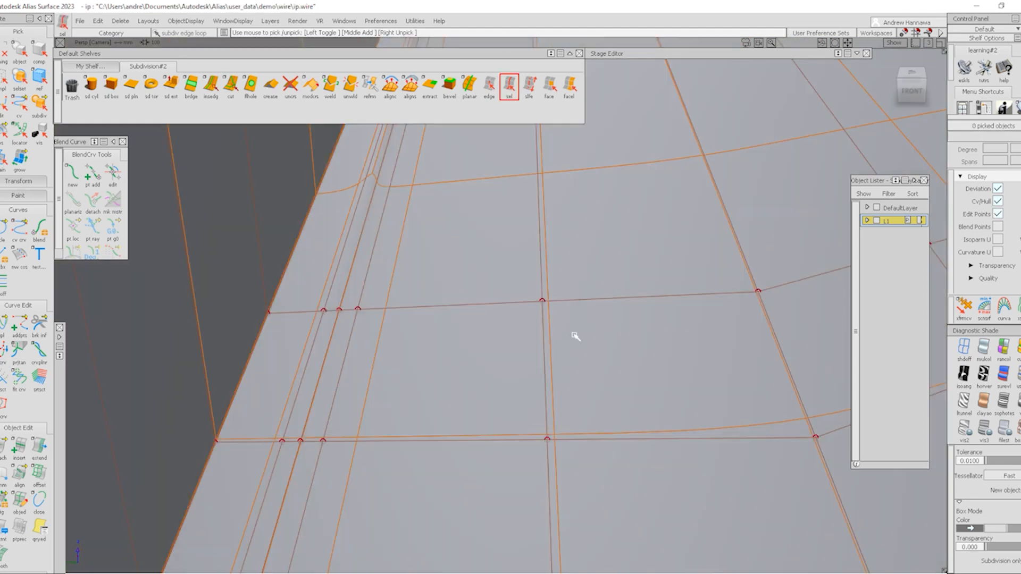
Step: Inspect the floor corner and the complete half body, shaded, from several angles
ctrl+shift+right_drag(572, 335, 521, 274)
alt+shift+right_drag(509, 190, 394, 425)
ctrl+shift+right_drag(459, 227, 495, 262)
alt+shift+drag(495, 262, 287, 289)
alt+shift+drag(497, 301, 506, 138)
click(1018, 429)
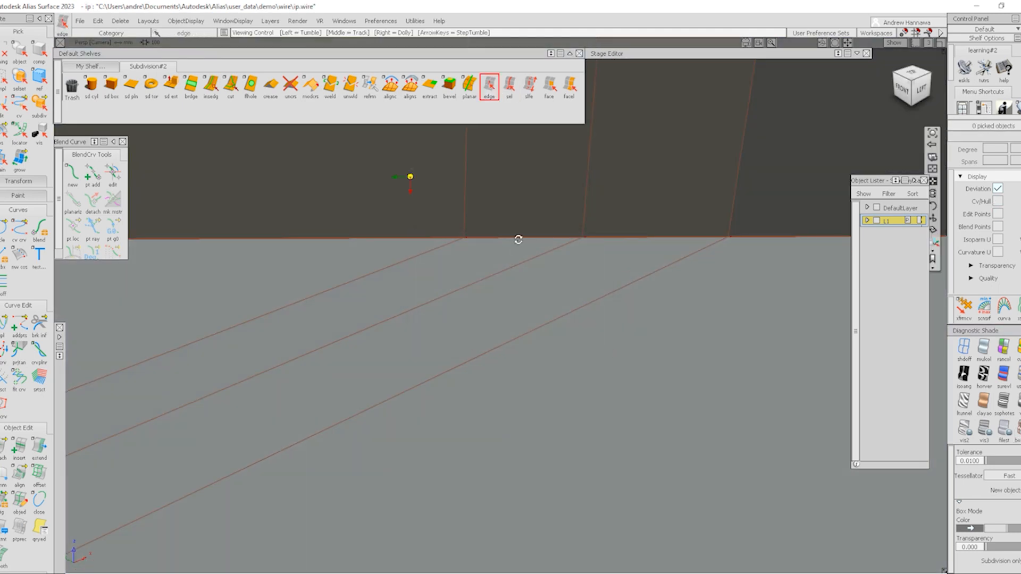
alt+shift+right_drag(520, 237, 434, 318)
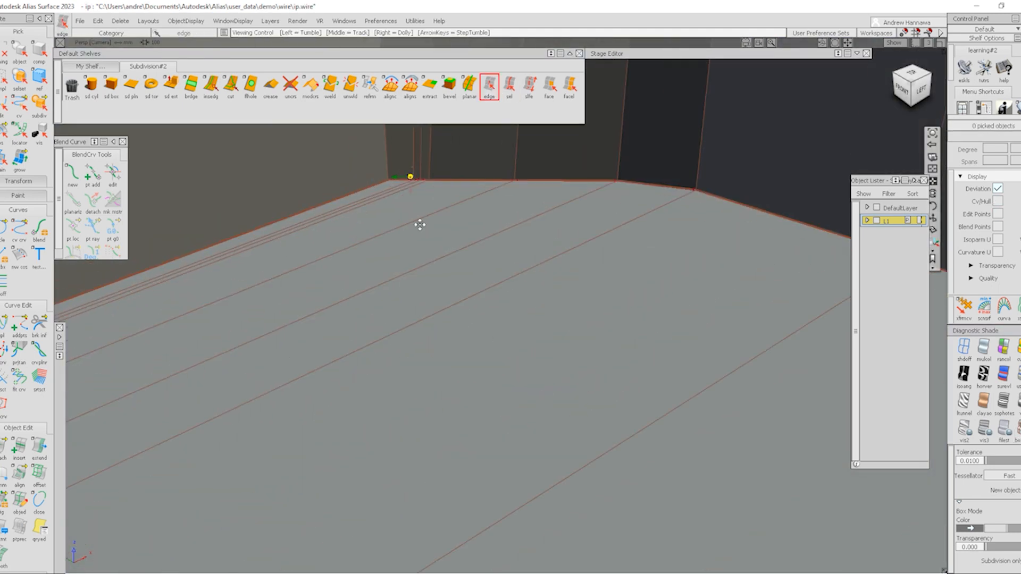
alt+shift+middle_drag(419, 225, 420, 423)
key(alt+b)
alt+shift+right_drag(404, 266, 425, 463)
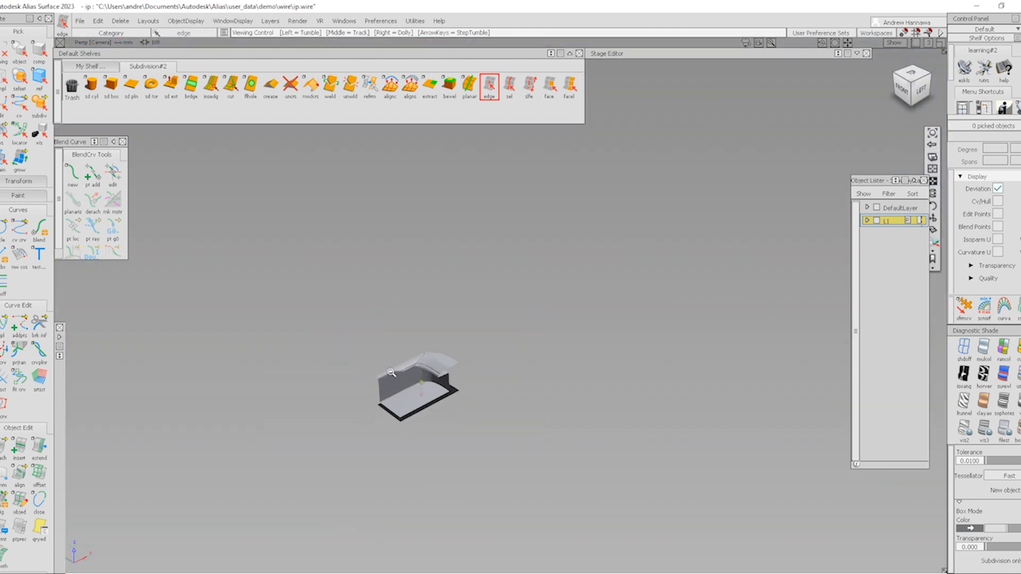
alt+shift+drag(431, 462, 473, 429)
alt+shift+right_drag(474, 428, 495, 317)
alt+shift+drag(495, 317, 519, 308)
alt+shift+right_drag(518, 308, 497, 341)
alt+shift+drag(497, 340, 560, 371)
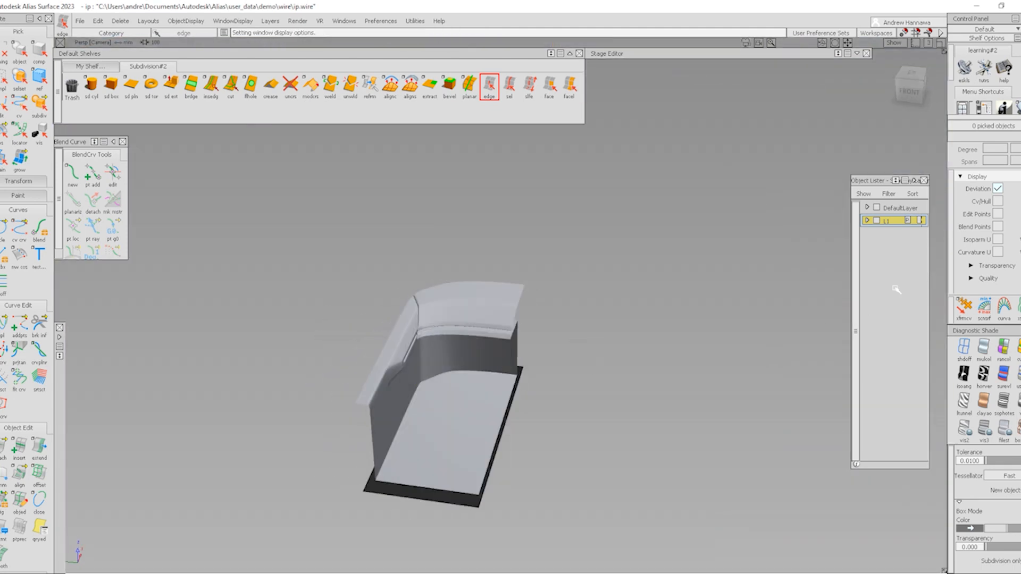
Step: Turn symmetry back on for the active layer to display both halves of the sofa body
right_click(897, 228)
click(904, 274)
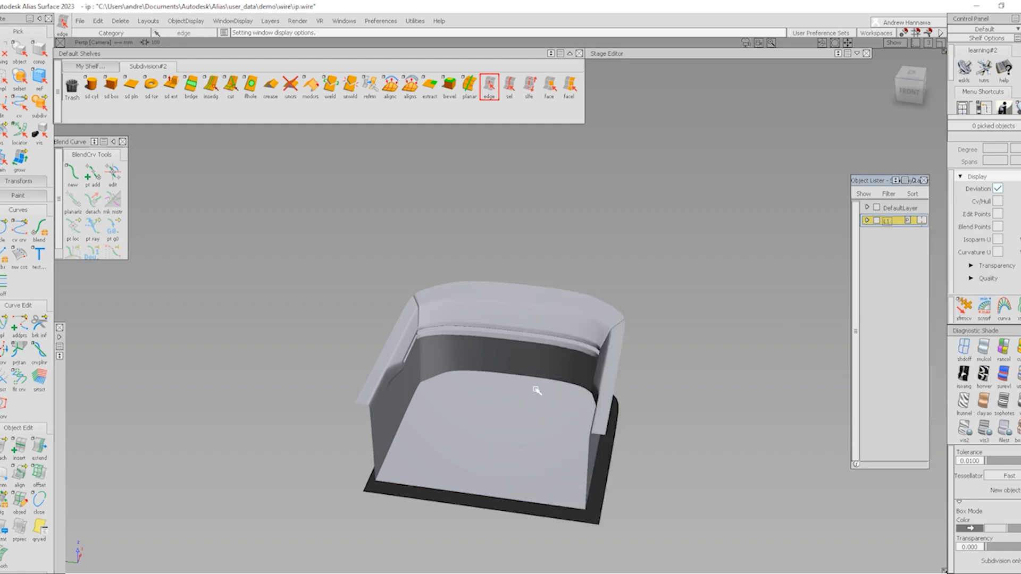
mouse_move(530, 353)
alt+shift+mouse_down()
mouse_move(266, 330)
mouse_move(415, 280)
mouse_move(598, 259)
mouse_move(820, 342)
mouse_move(648, 344)
mouse_move(525, 372)
alt+shift+mouse_up()
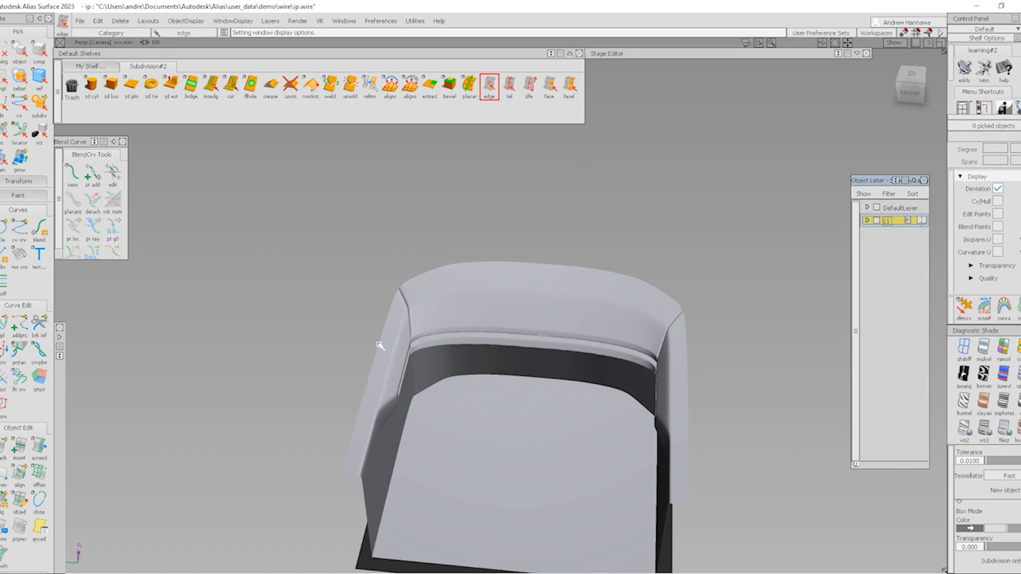
alt+shift+right_drag(512, 365, 615, 399)
Step: Show the wireframe and insert an edge loop across the back and floor, midway between the centre line and its neighbouring edge
key(alt+m)
alt+shift+drag(579, 335, 517, 217)
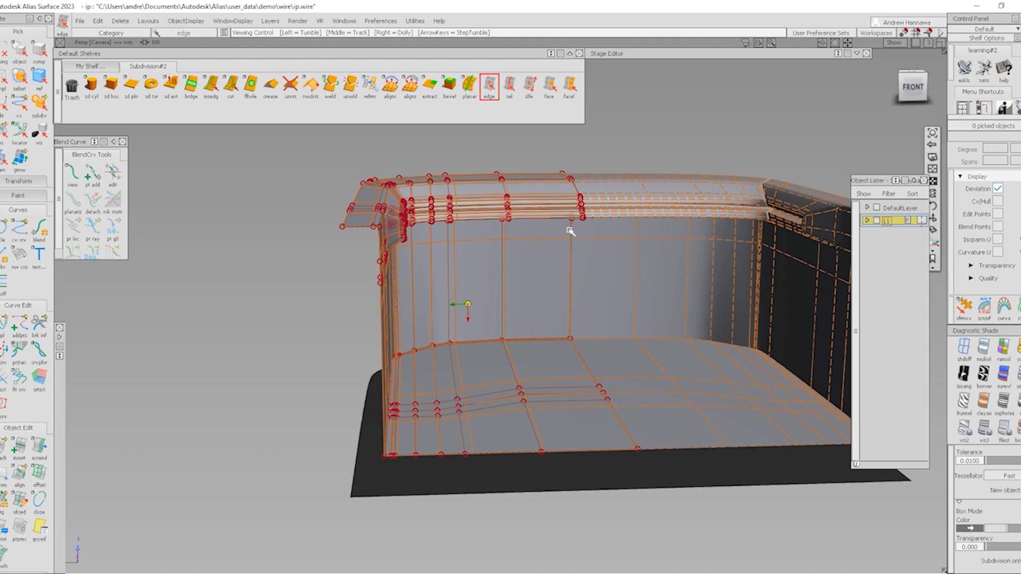
mouse_move(569, 228)
alt+shift+mouse_down()
mouse_move(599, 262)
mouse_move(569, 210)
mouse_move(584, 250)
mouse_move(566, 296)
alt+shift+mouse_up()
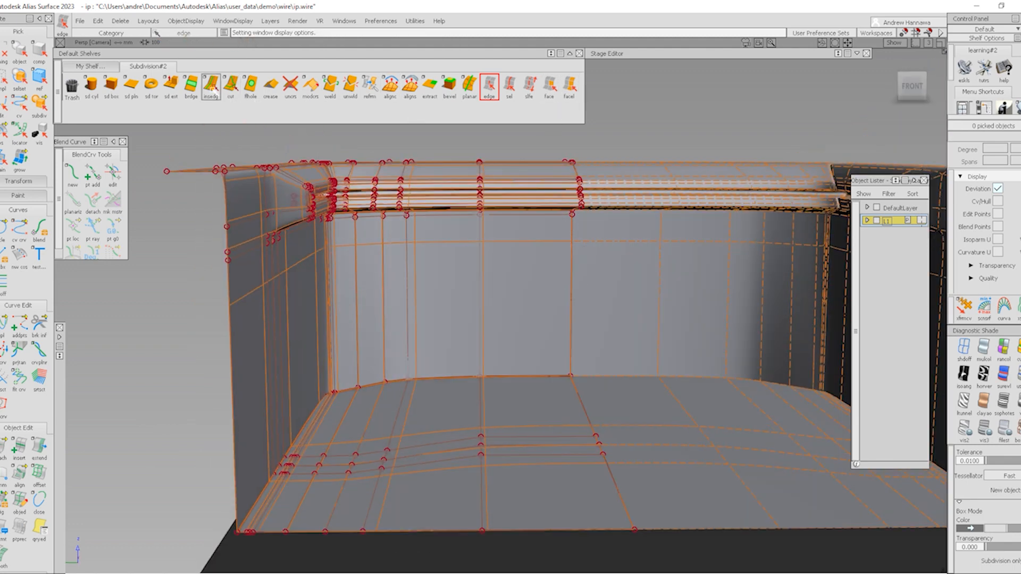
click(211, 85)
alt+shift+drag(524, 209, 465, 258)
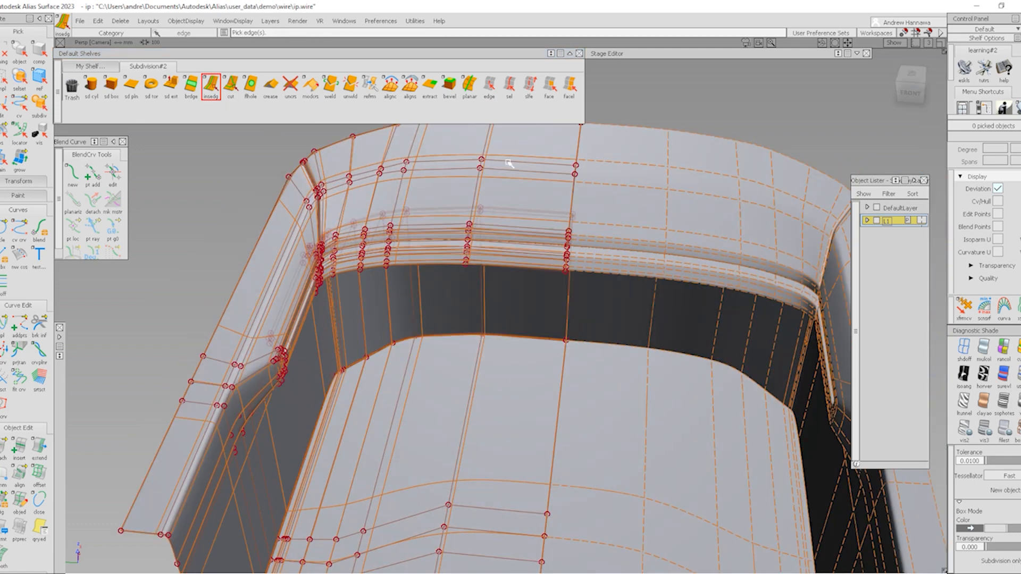
drag(508, 164, 519, 164)
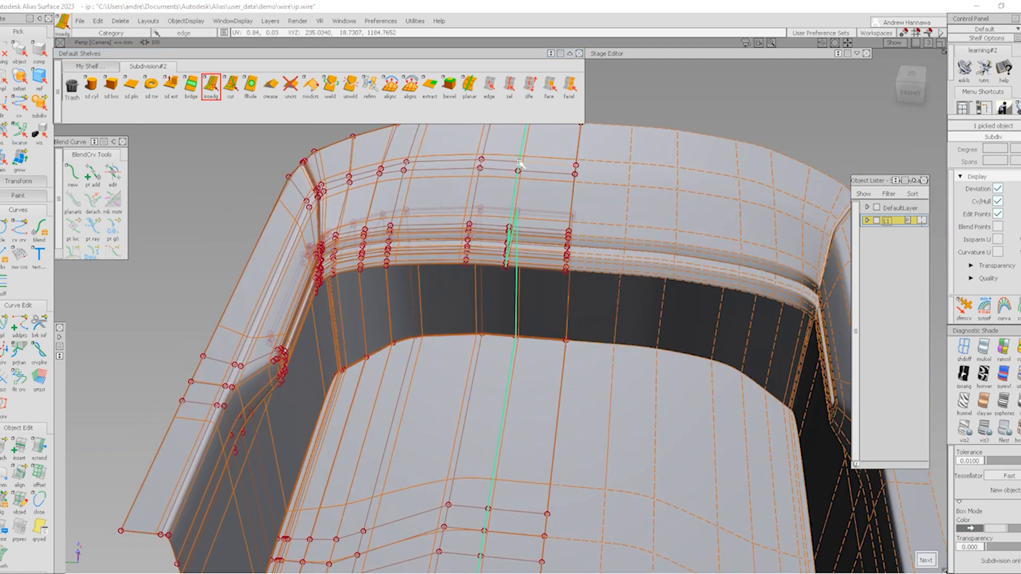
click(578, 329)
Step: Delete the strip of faces next to the centre line from the back wall and the floor
alt+shift+drag(474, 368, 598, 276)
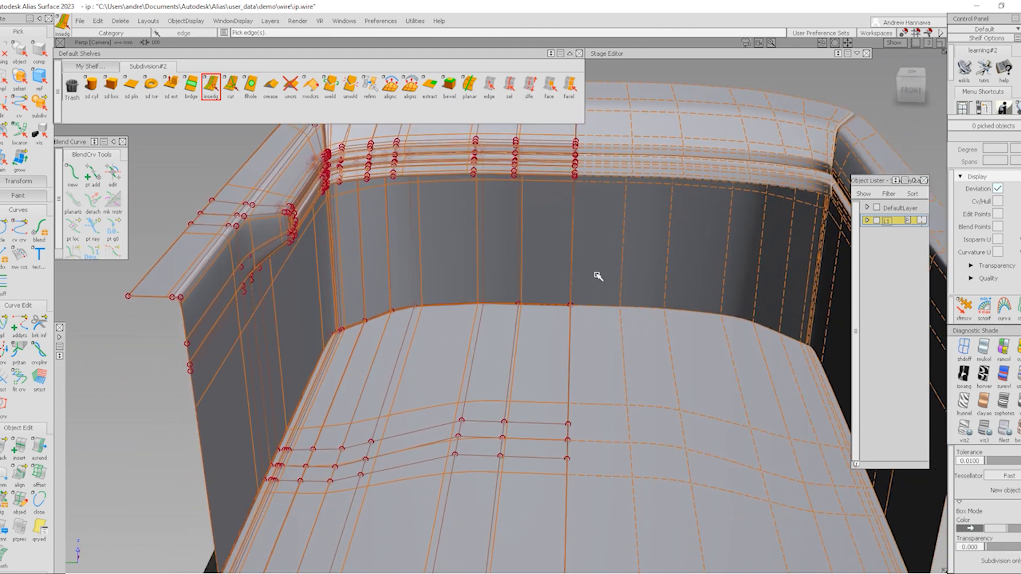
click(550, 86)
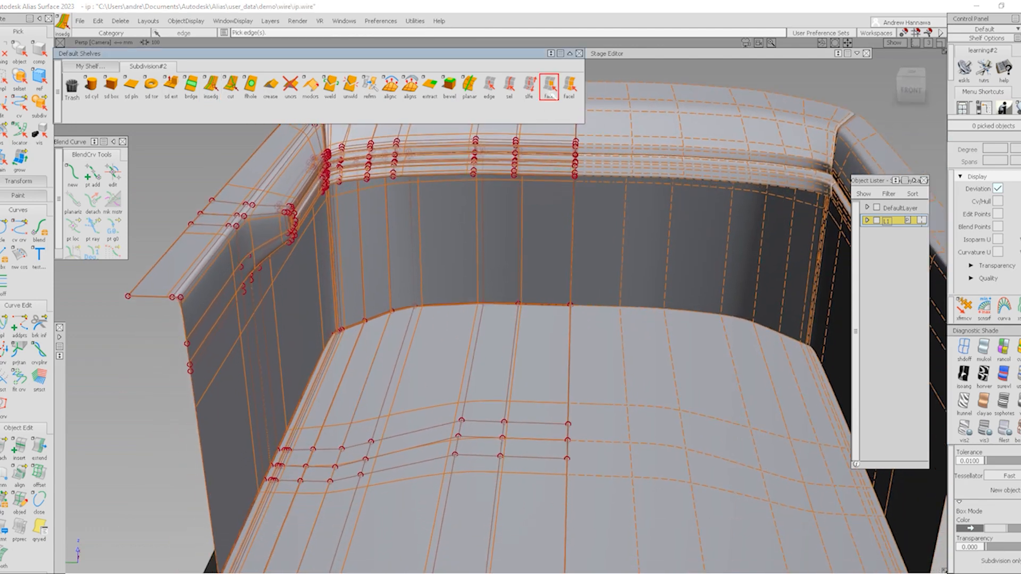
alt+shift+right_drag(546, 183, 574, 240)
alt+shift+drag(574, 240, 585, 181)
alt+shift+right_drag(585, 181, 576, 206)
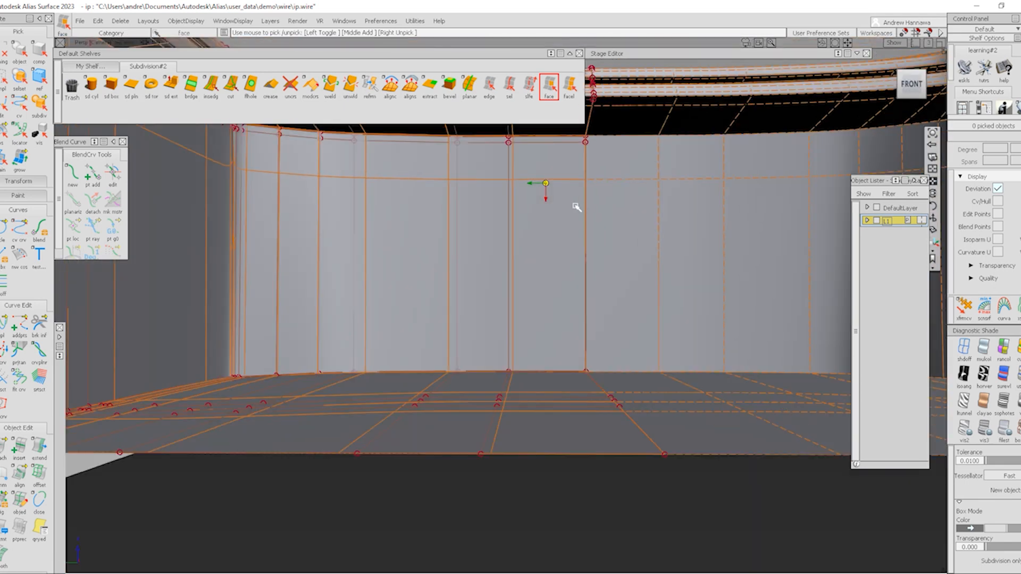
alt+shift+middle_drag(577, 207, 558, 241)
click(558, 170)
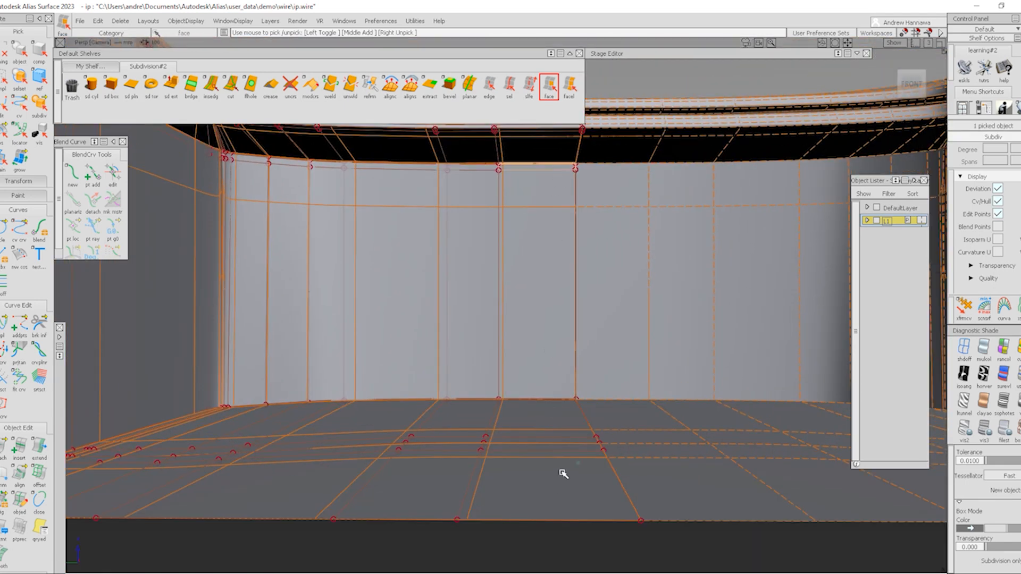
click(579, 462)
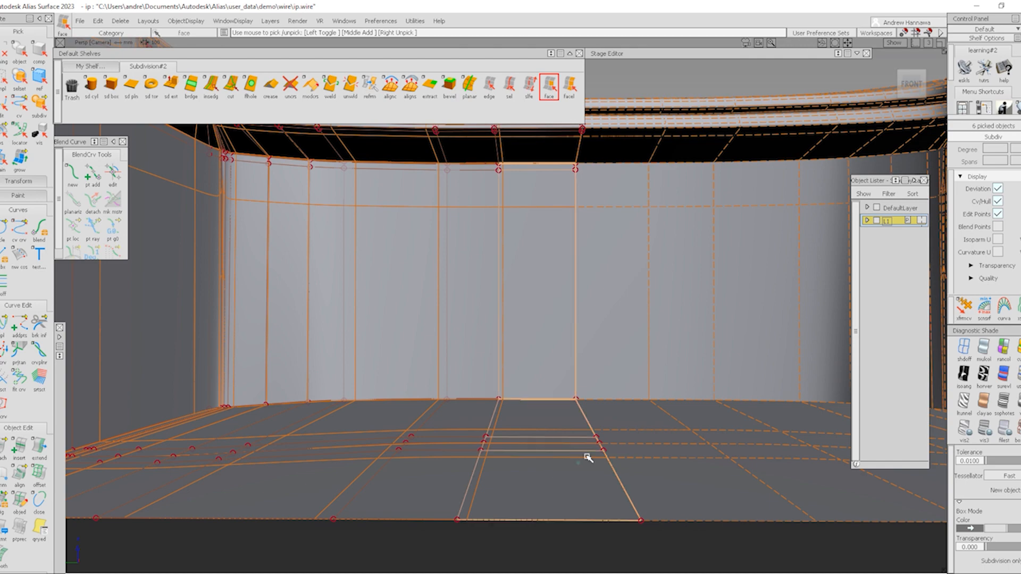
key(Delete)
click(456, 327)
alt+shift+drag(587, 324, 540, 415)
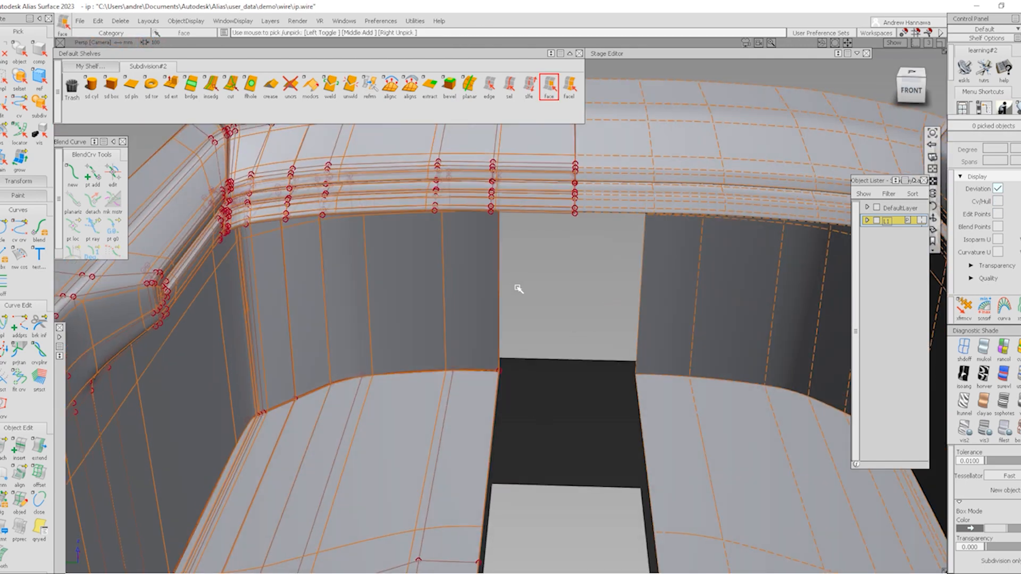
Step: Delete the leftover centre faces on the underside of the back ledge above the opening
alt+shift+drag(486, 296, 557, 208)
click(545, 162)
key(Delete)
key(Return)
alt+shift+right_drag(548, 143, 566, 144)
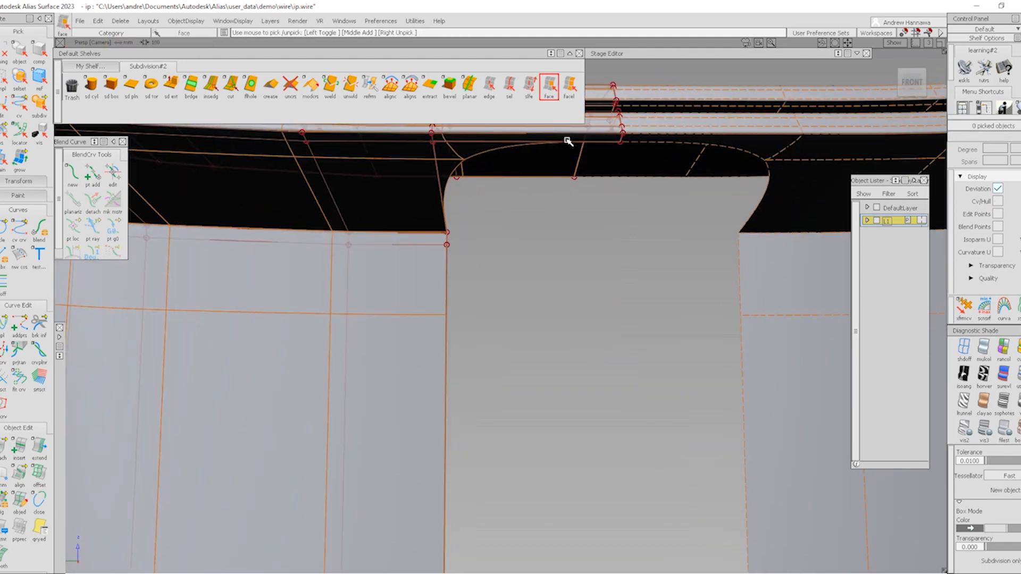
mouse_move(566, 149)
alt+shift+mouse_down()
mouse_move(511, 171)
mouse_move(567, 155)
alt+shift+mouse_up()
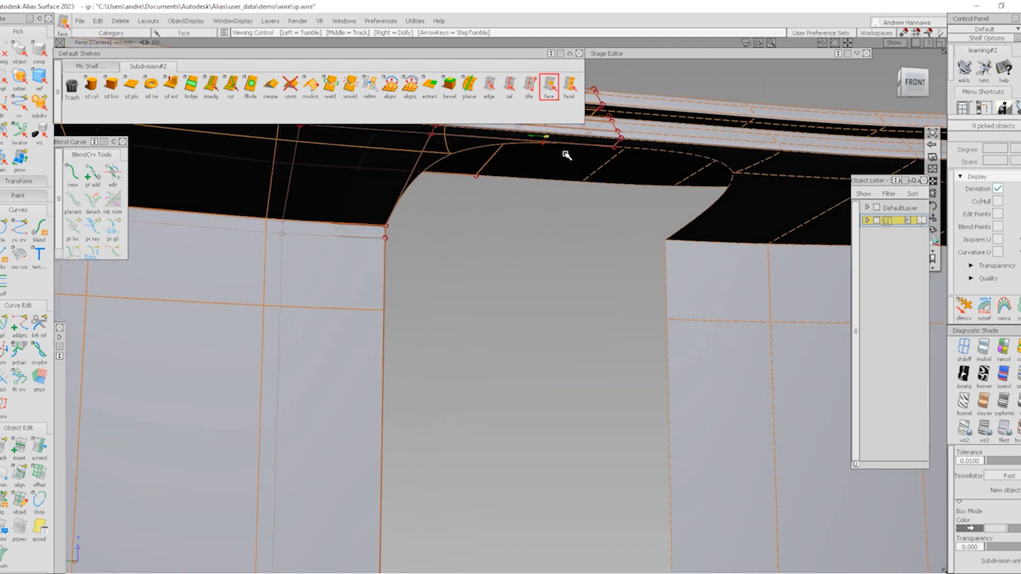
click(567, 143)
key(Delete)
key(Return)
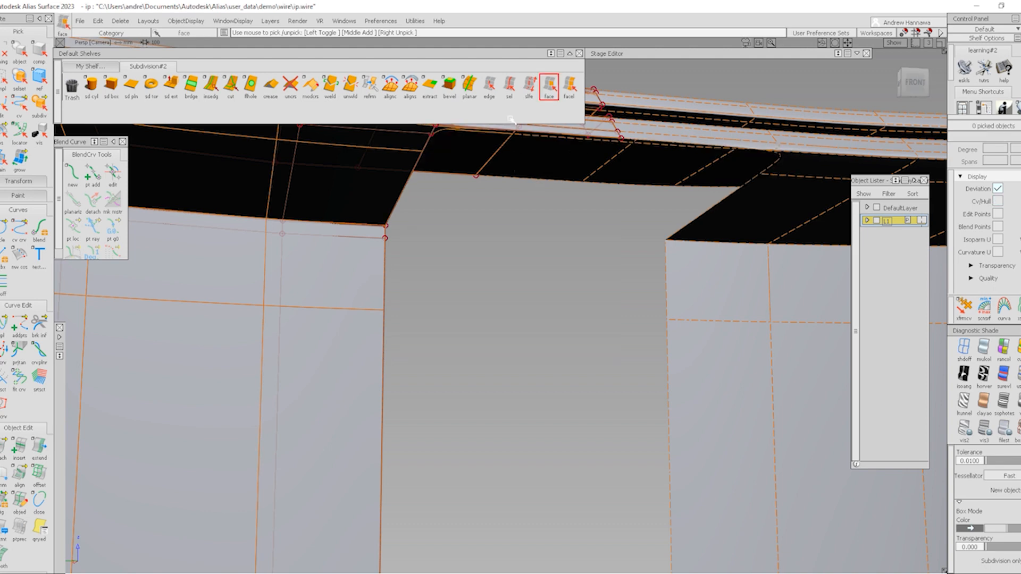
Step: Extrude the open centre edge of the back ledge forward and down into a sloped panel
click(489, 85)
alt+shift+drag(499, 134, 486, 194)
click(509, 158)
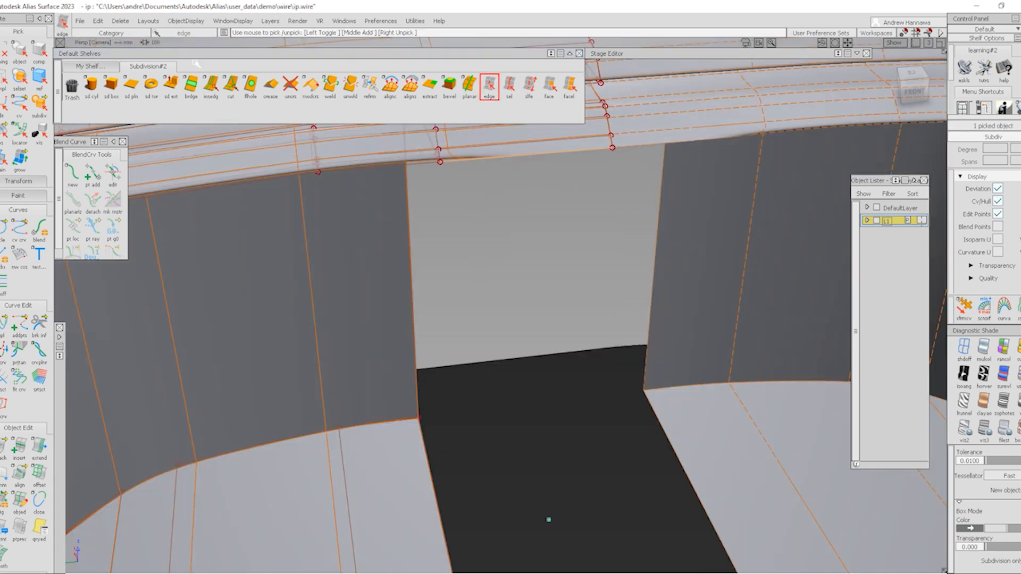
click(171, 85)
alt+shift+drag(497, 200, 585, 219)
drag(483, 151, 629, 222)
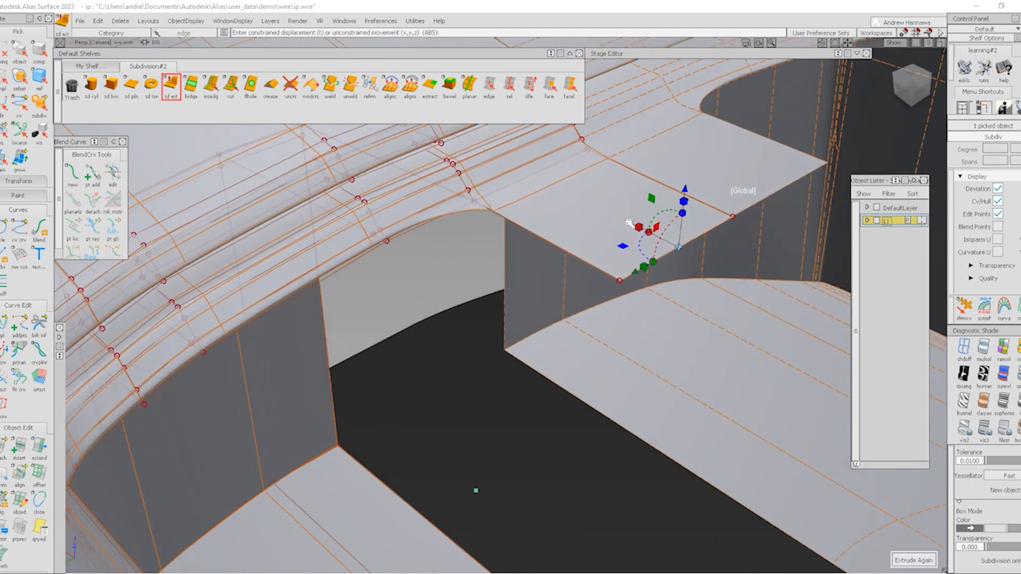
drag(686, 189, 643, 371)
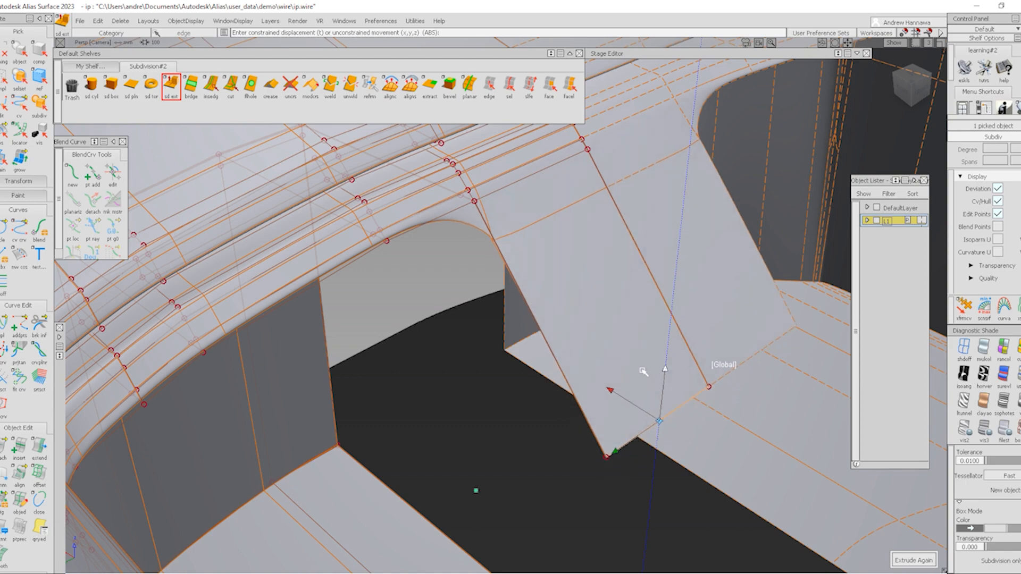
Step: Extrude the sloped panel's free edge forward over the floor gap as a long console top and clear the selection
alt+shift+right_drag(611, 322, 607, 326)
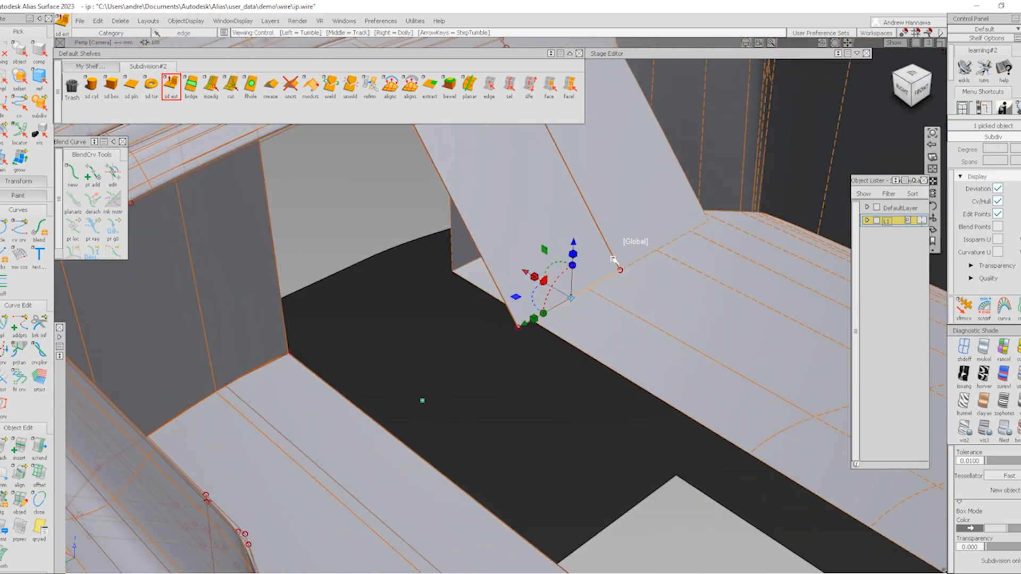
alt+shift+drag(615, 324, 485, 351)
alt+shift+right_drag(587, 278, 505, 353)
alt+shift+drag(506, 353, 613, 406)
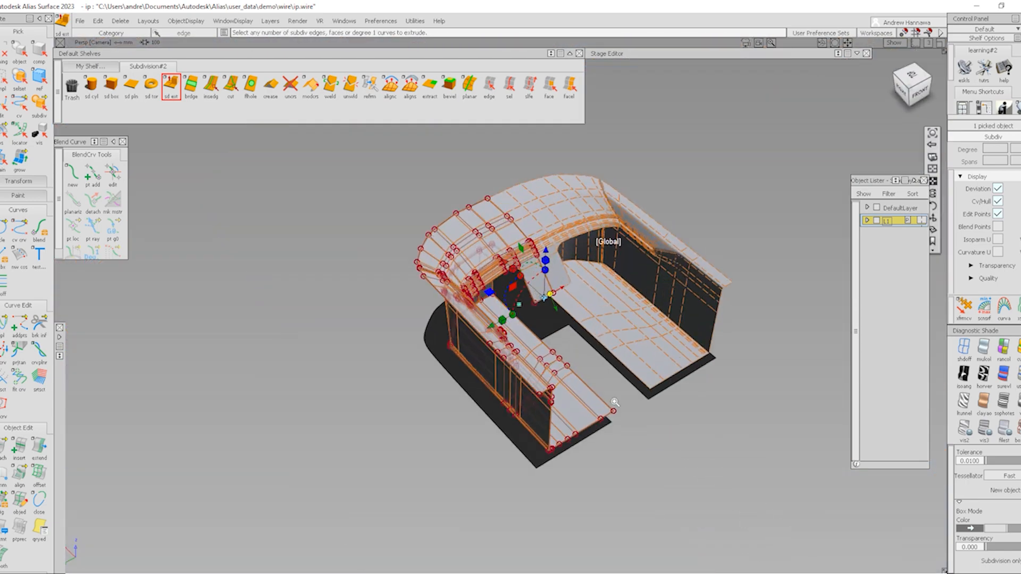
alt+shift+right_drag(613, 406, 569, 356)
alt+shift+drag(569, 356, 518, 307)
drag(500, 274, 677, 429)
alt+shift+right_drag(677, 428, 723, 412)
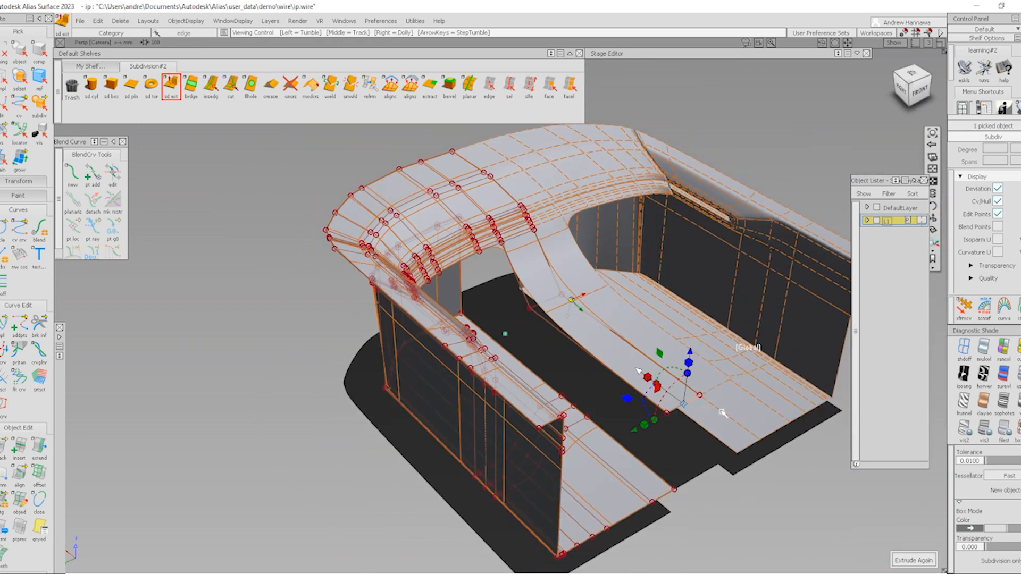
alt+shift+drag(723, 412, 639, 388)
alt+shift+middle_drag(639, 388, 580, 363)
key(space)
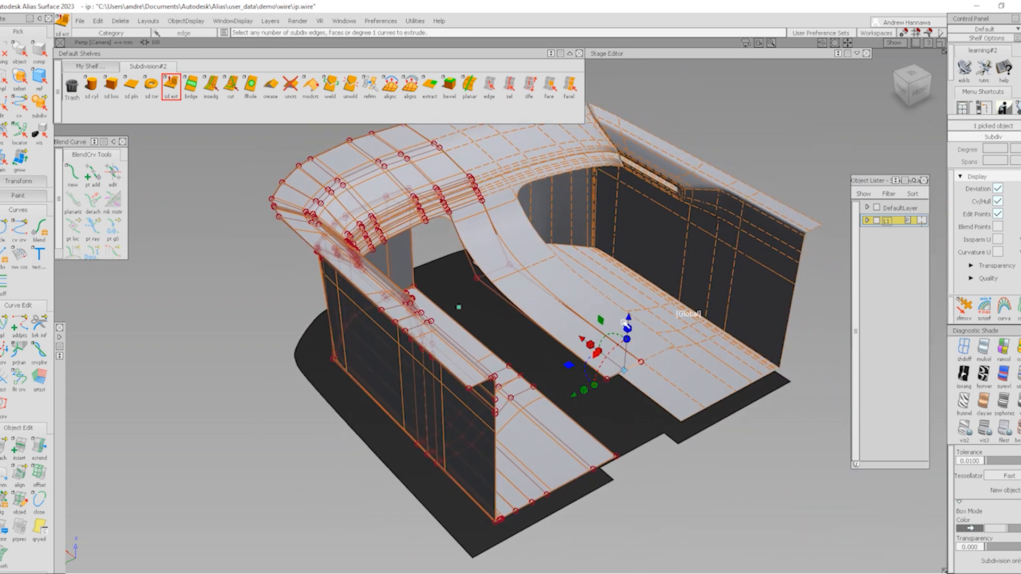
ctrl+shift+drag(615, 481, 615, 346)
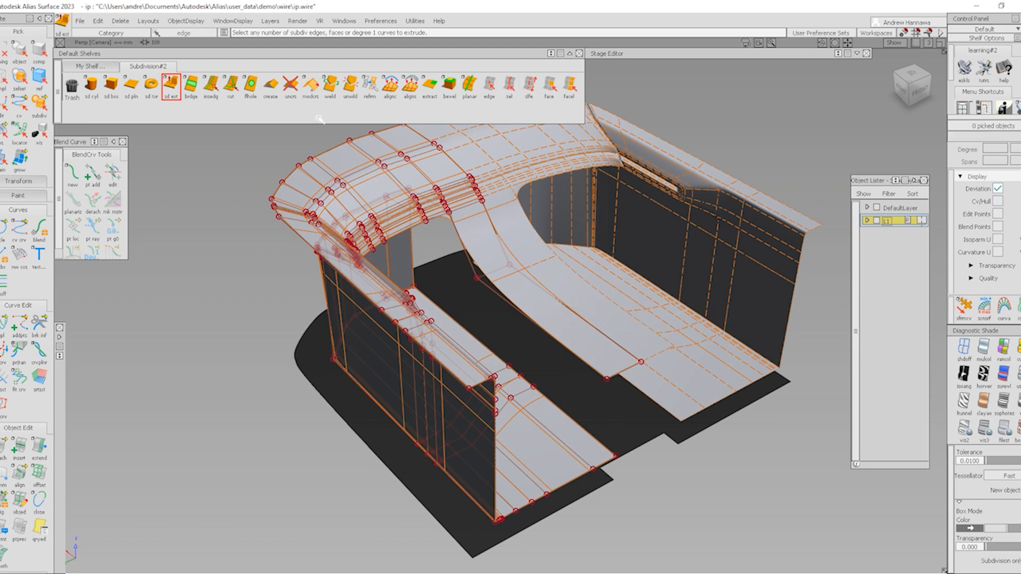
Step: Insert an edge across the console top just in front of its bend with the sloped panel
click(211, 85)
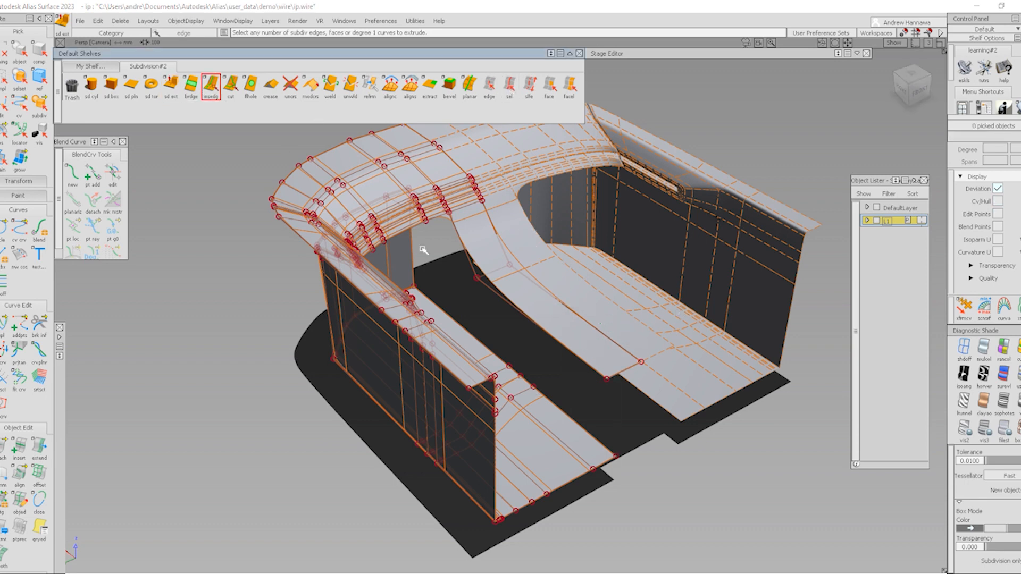
click(491, 287)
click(471, 265)
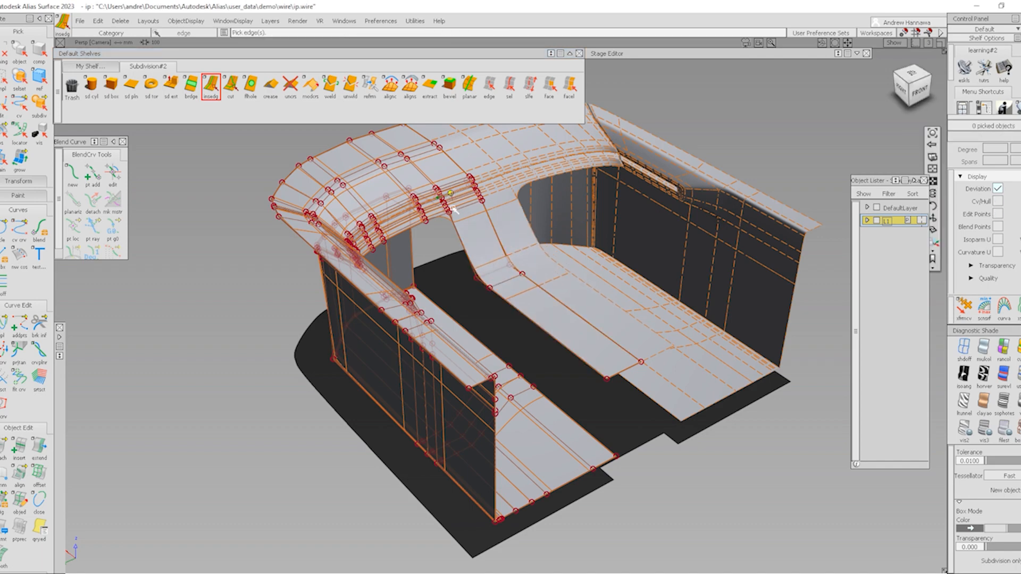
alt+shift+right_drag(522, 324, 456, 296)
alt+shift+drag(456, 296, 428, 230)
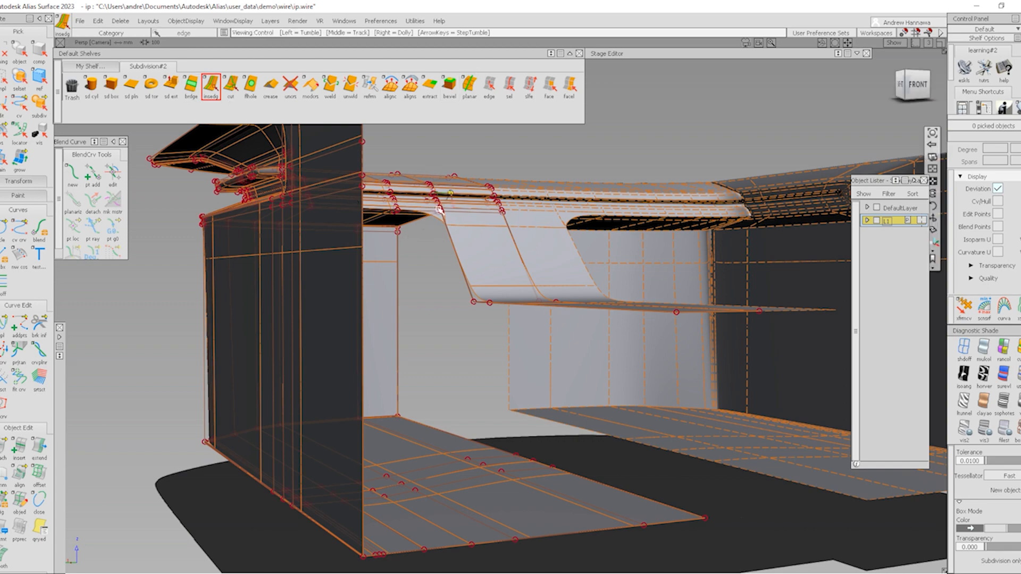
mouse_move(436, 217)
alt+shift+mouse_down()
mouse_move(441, 317)
mouse_move(448, 232)
alt+shift+mouse_up()
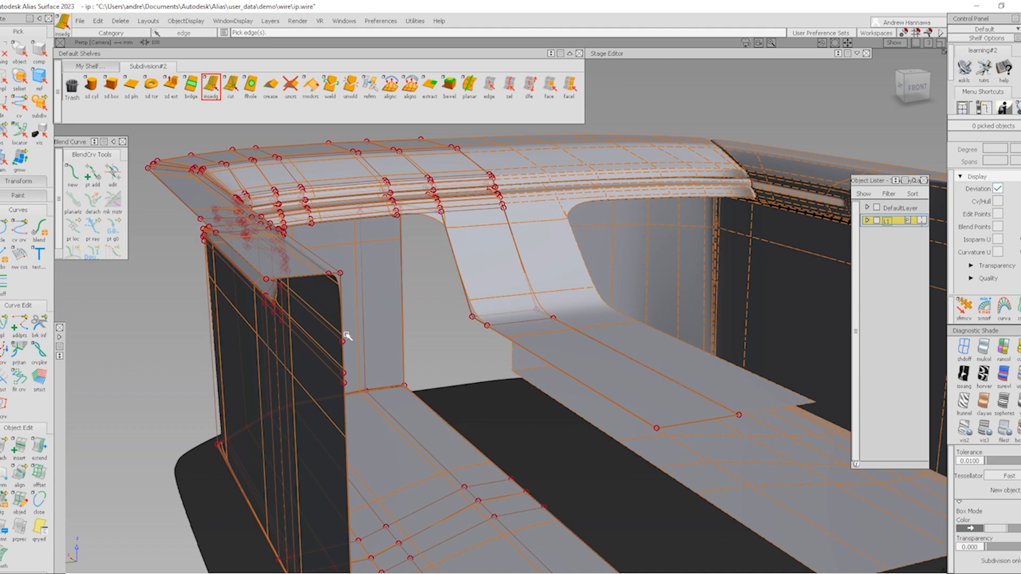
alt+shift+drag(414, 274, 425, 223)
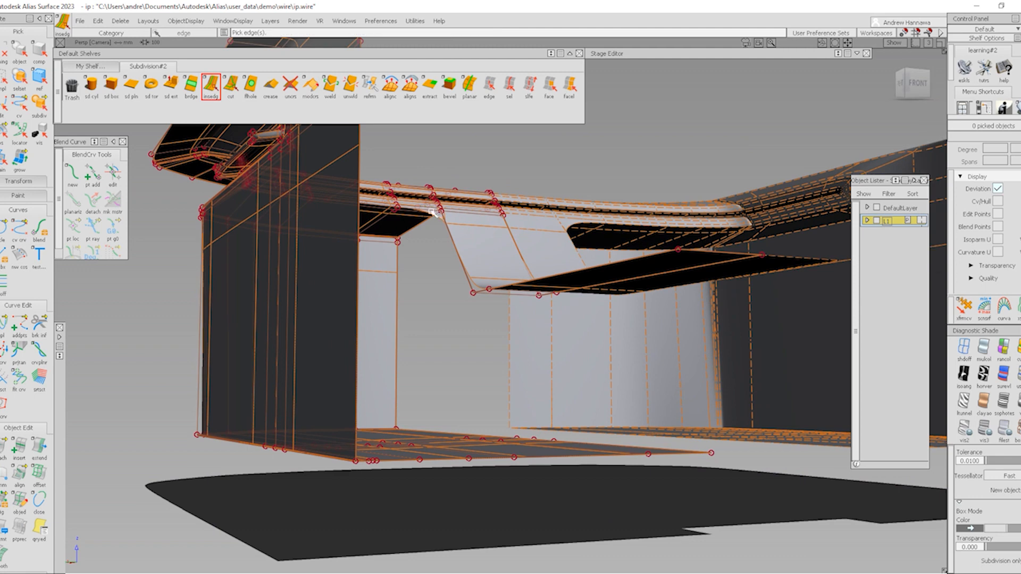
Step: Switch the body to box display and insert two vertices on the floor's open edge near the back wall
alt+shift+right_drag(452, 290, 951, 377)
click(1019, 428)
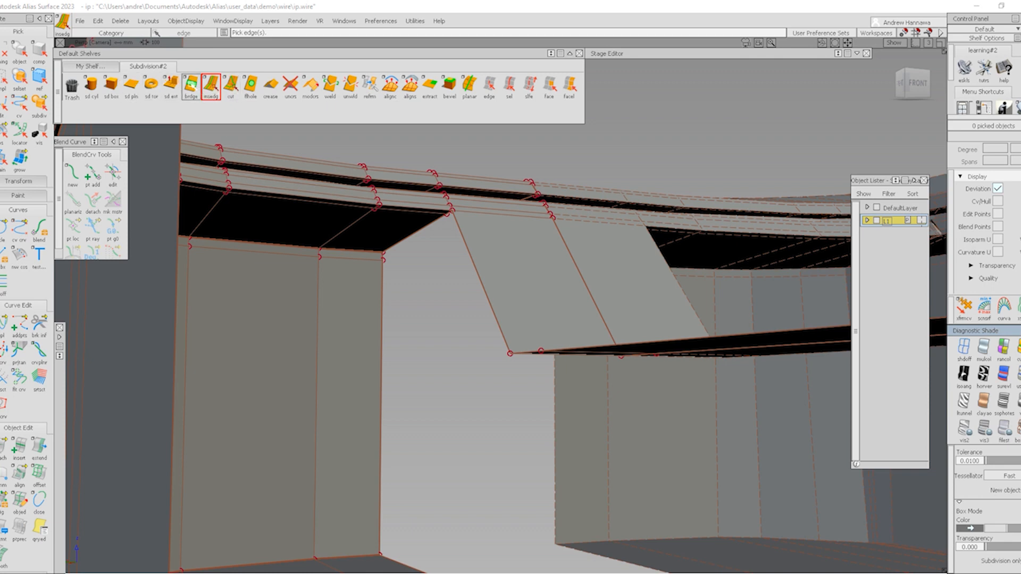
click(233, 89)
alt+shift+right_drag(414, 219, 426, 257)
alt+shift+drag(426, 257, 418, 313)
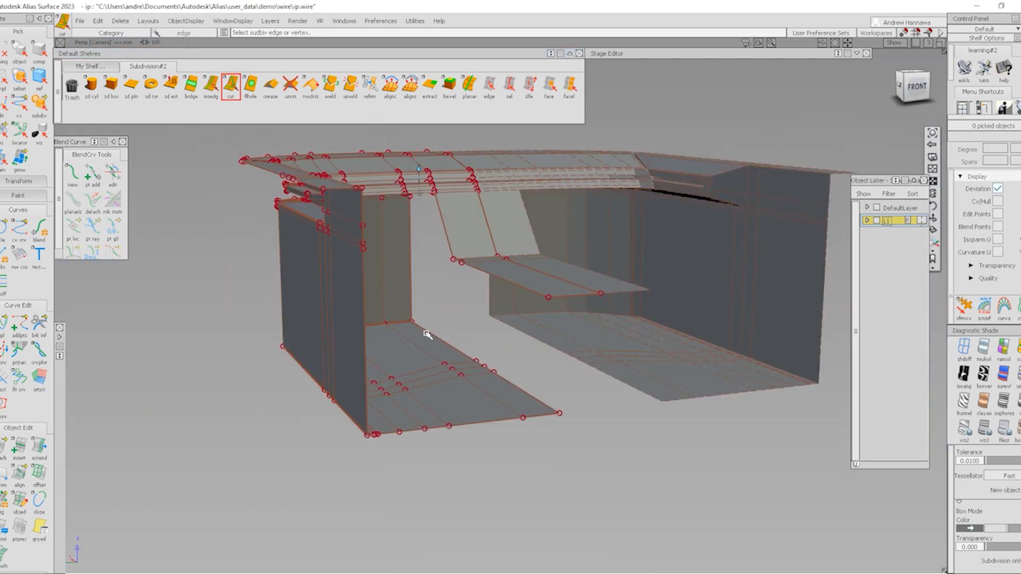
click(434, 333)
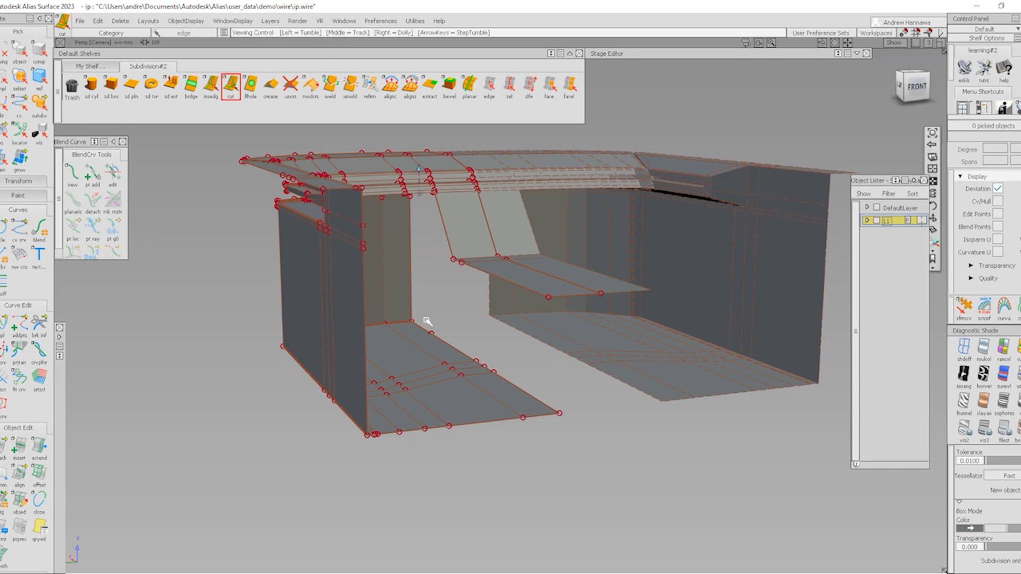
click(440, 355)
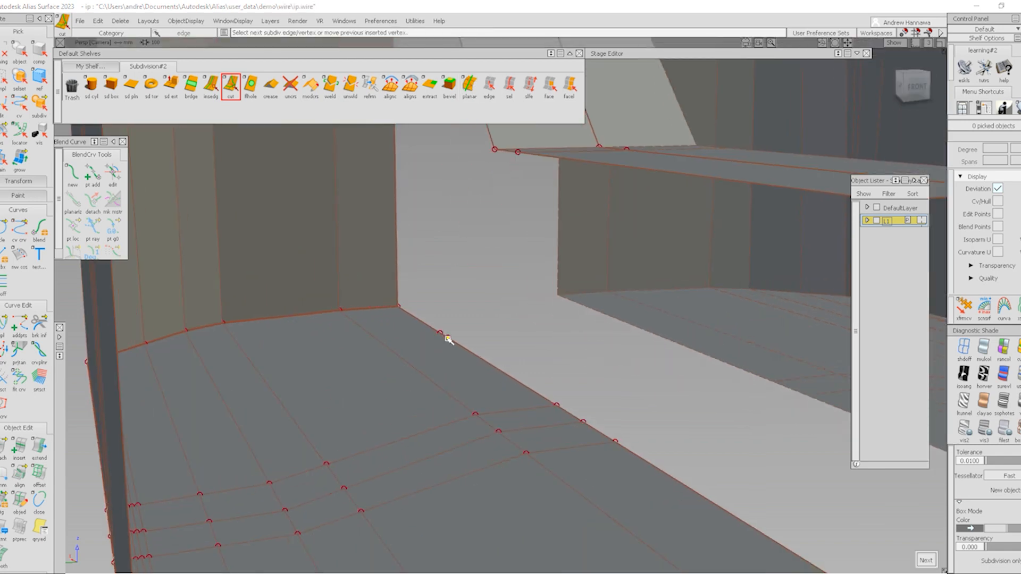
click(448, 338)
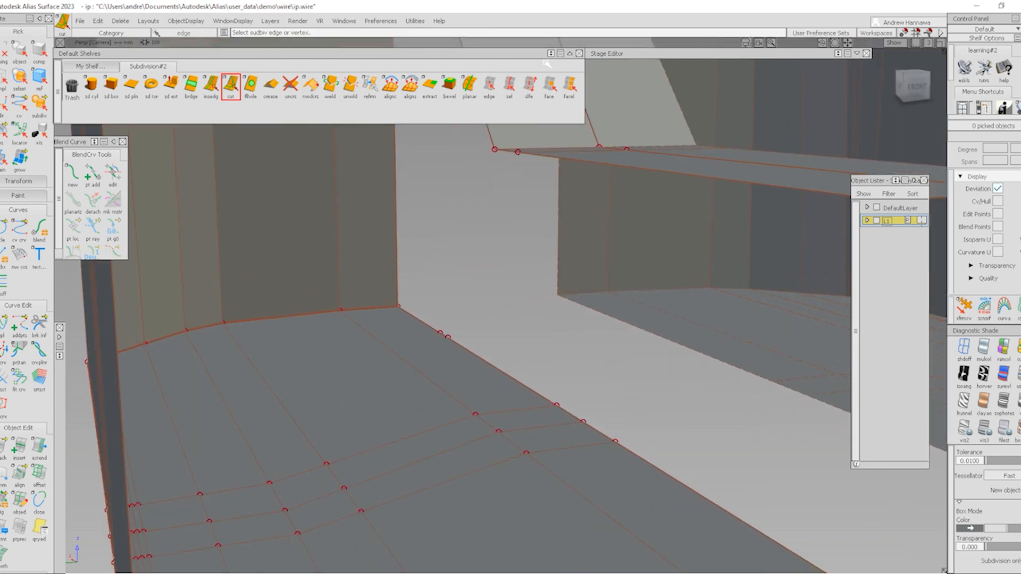
Step: Bridge the open floor edges beside the back wall to the ledge's open underside edges, forming a side wall
click(490, 85)
click(413, 314)
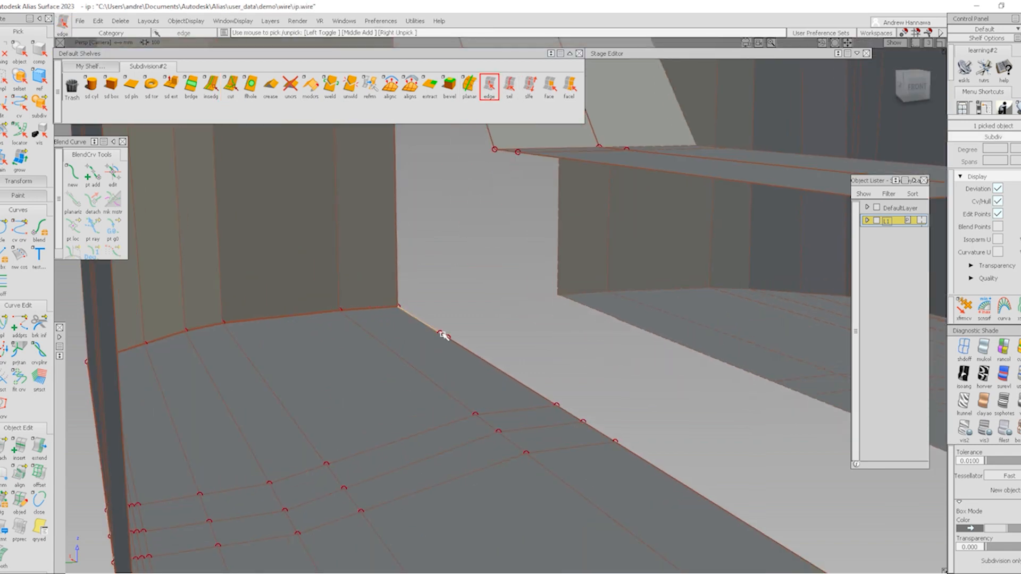
click(445, 335)
alt+shift+drag(446, 338, 428, 170)
click(425, 173)
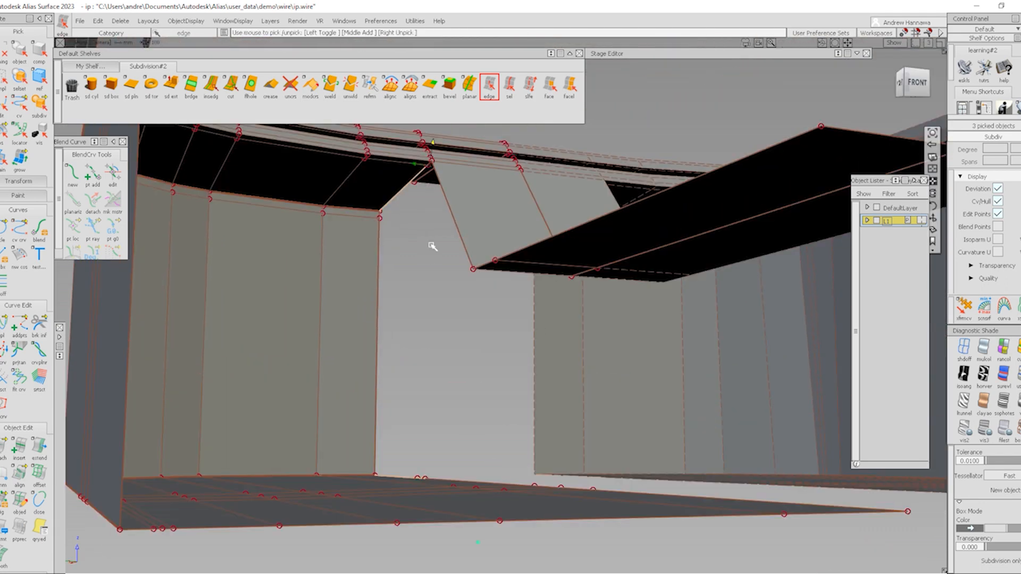
scroll(434, 166, up, 5)
click(200, 91)
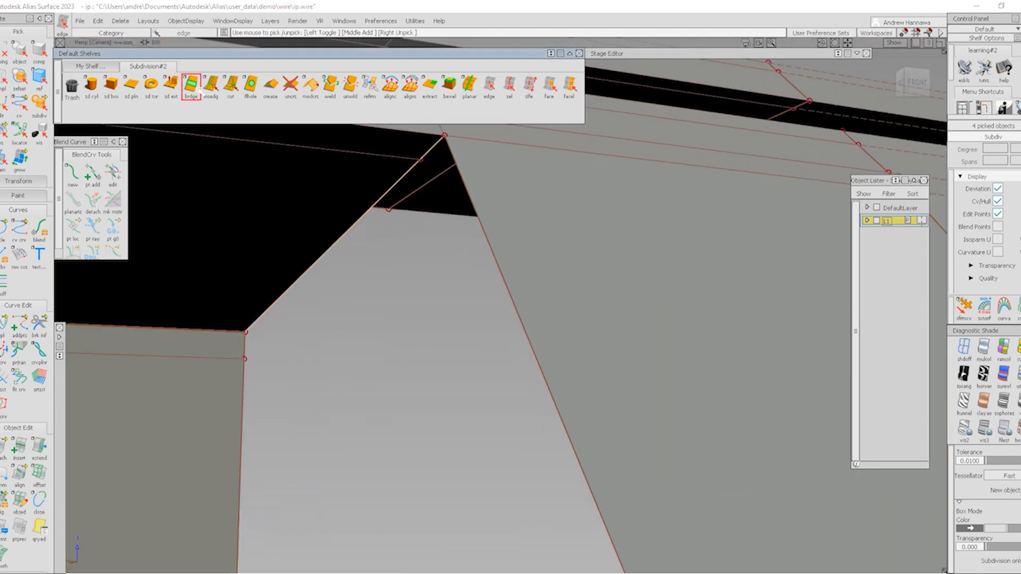
click(388, 185)
alt+shift+drag(378, 237, 392, 310)
alt+shift+right_drag(417, 275, 389, 330)
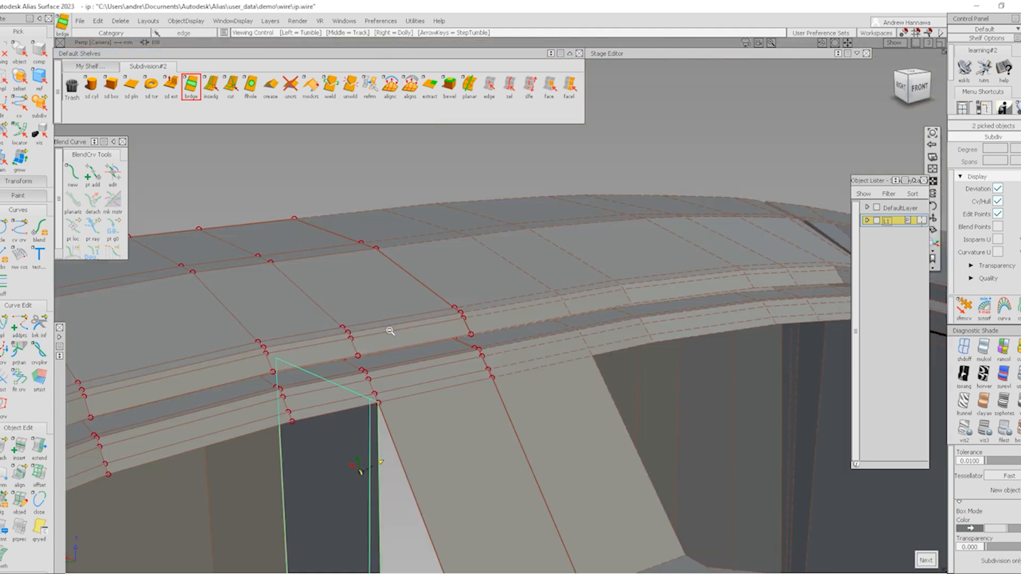
alt+shift+middle_drag(430, 338, 472, 143)
click(194, 87)
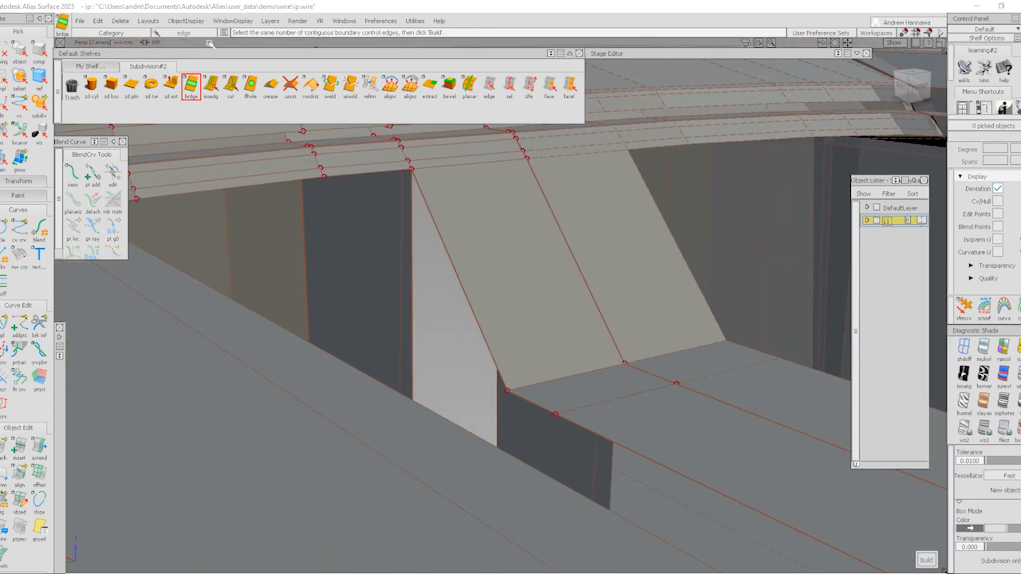
Step: Insert an edge near the top of the side wall under the ledge and weld its loose vertex to the ledge's underside
click(217, 90)
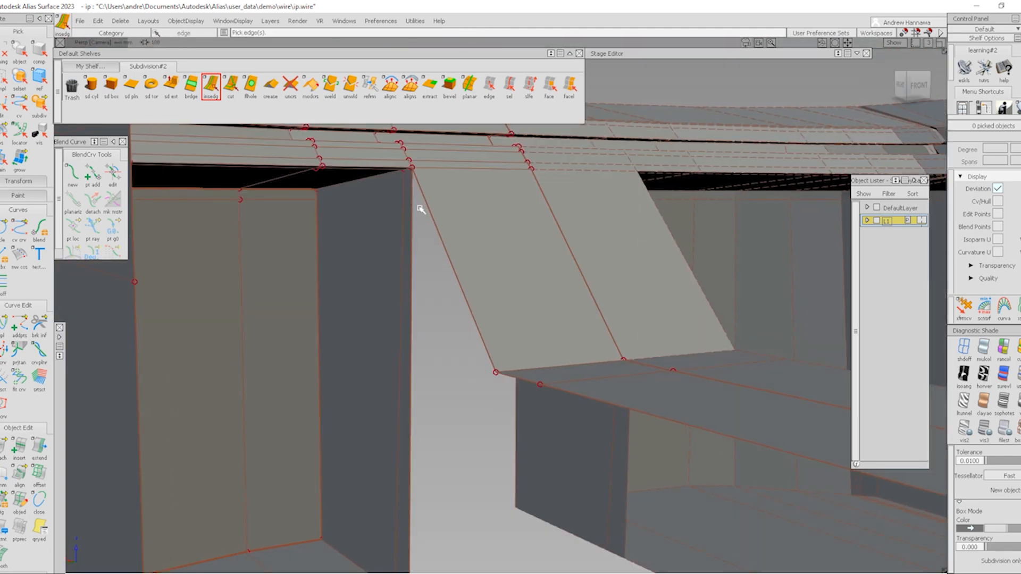
click(413, 184)
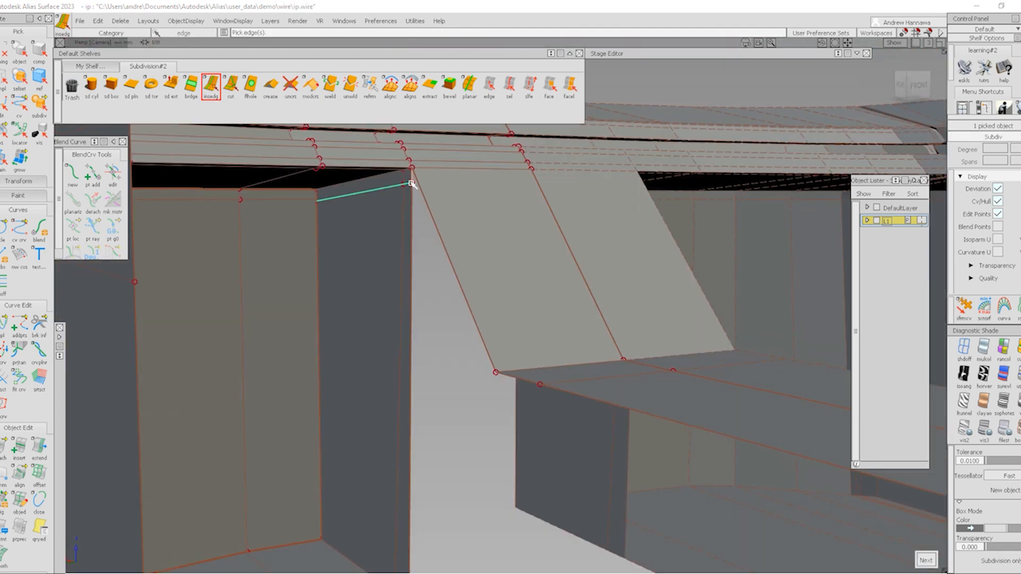
double_click(330, 85)
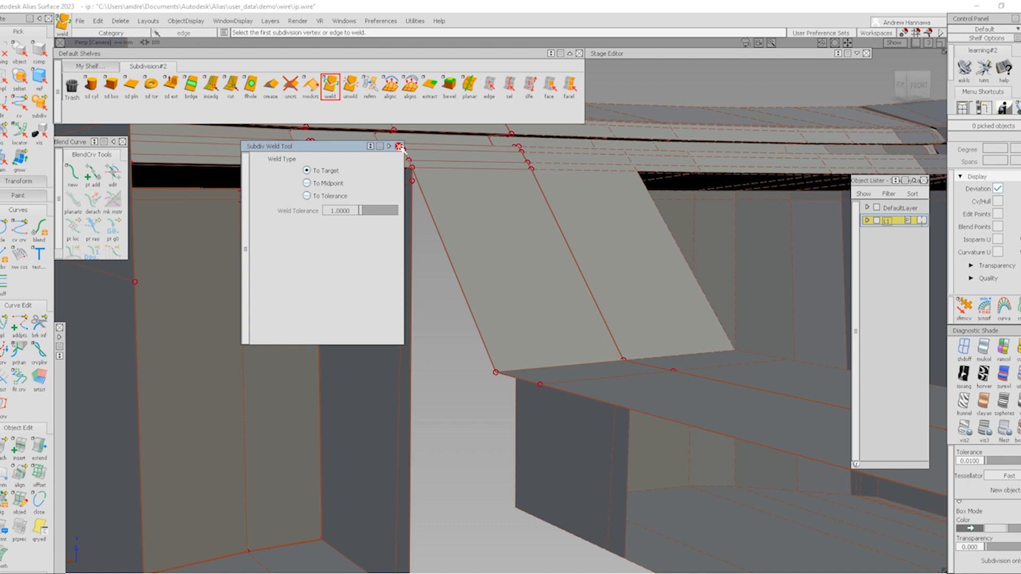
click(399, 146)
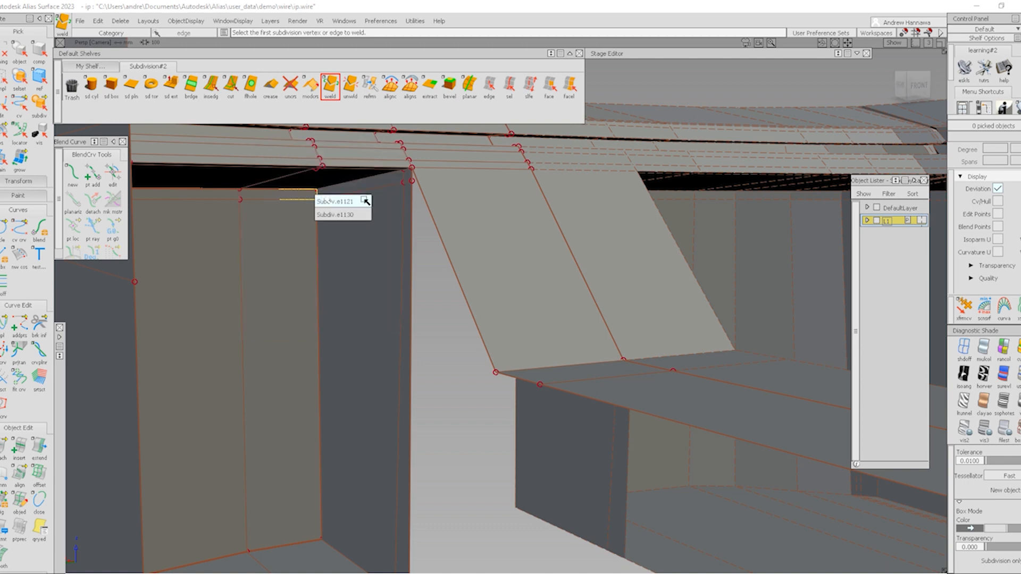
click(318, 195)
click(321, 168)
alt+shift+right_drag(477, 205, 454, 223)
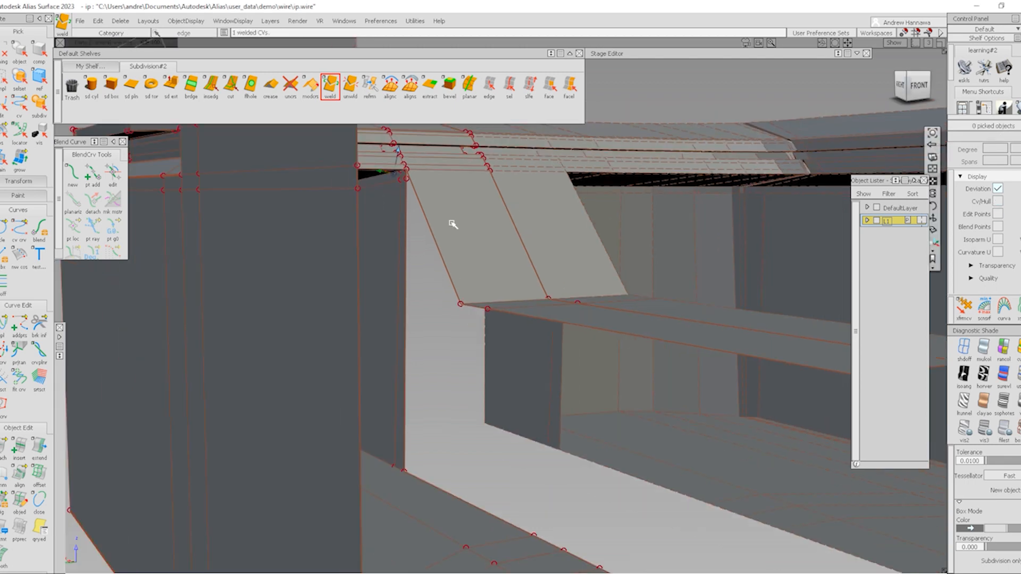
alt+shift+right_drag(452, 327, 456, 344)
alt+shift+drag(456, 344, 480, 379)
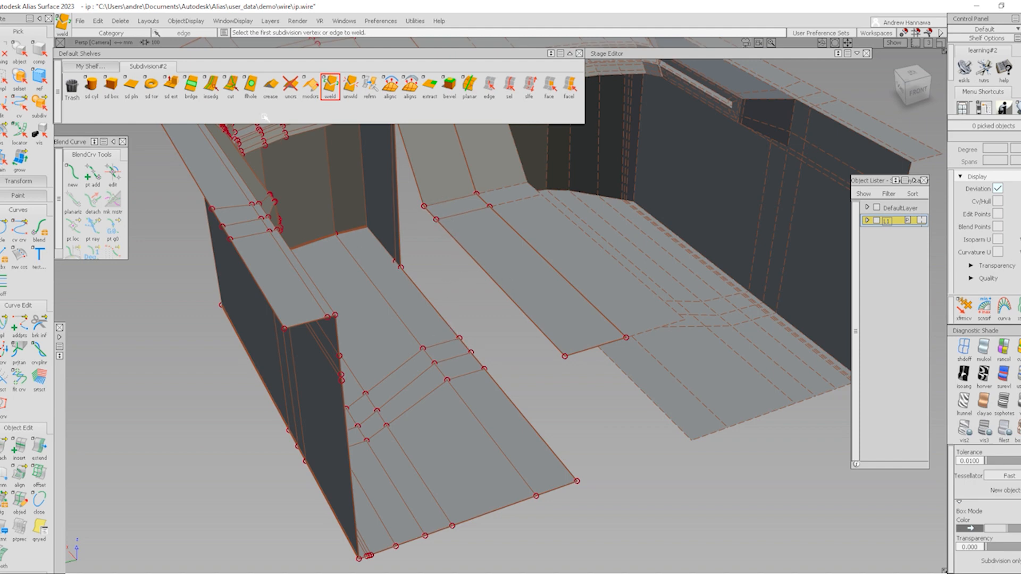
Step: Insert another edge across the console top, a short distance forward of the edge by its bend
click(212, 85)
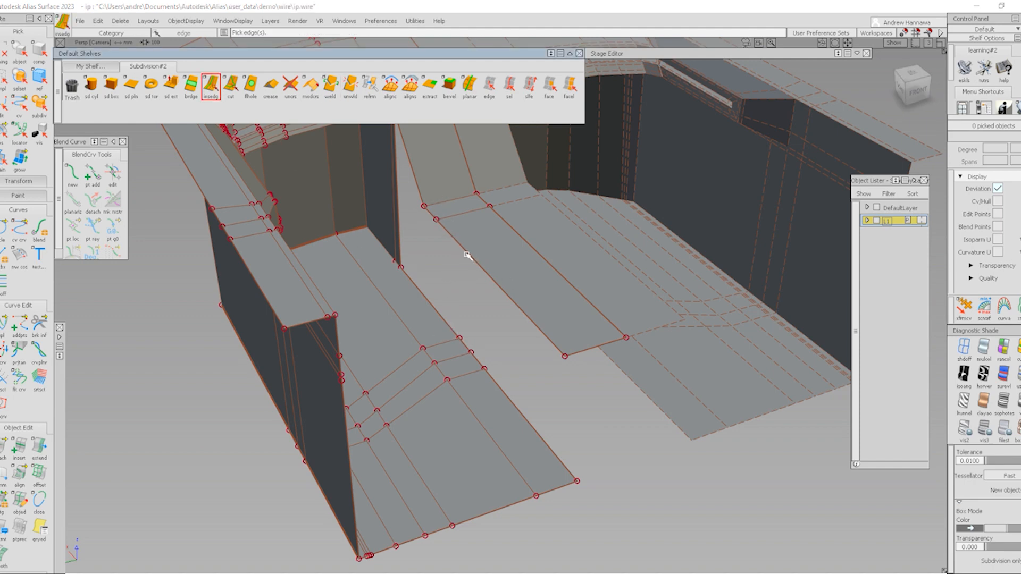
click(465, 254)
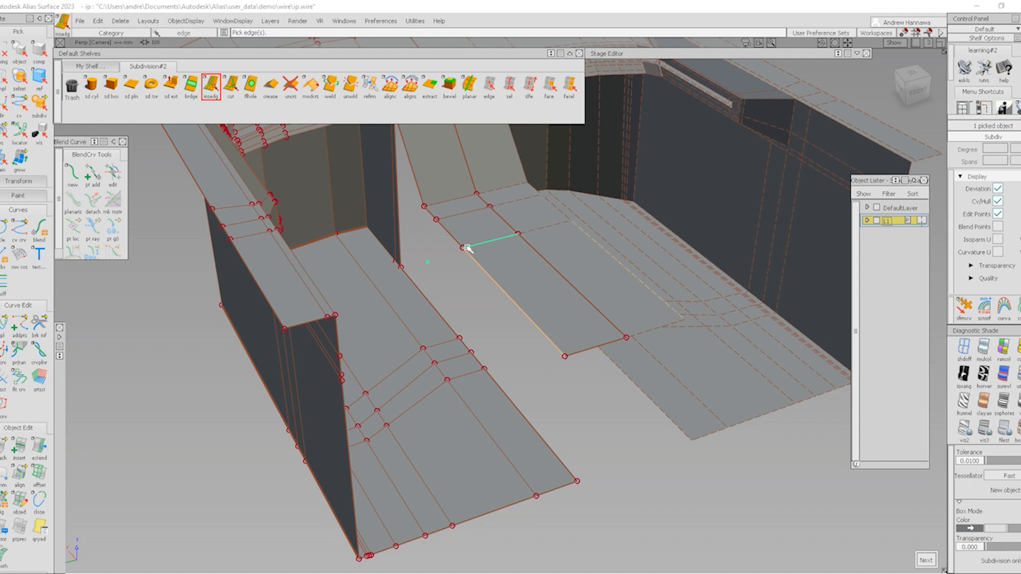
click(513, 301)
click(551, 347)
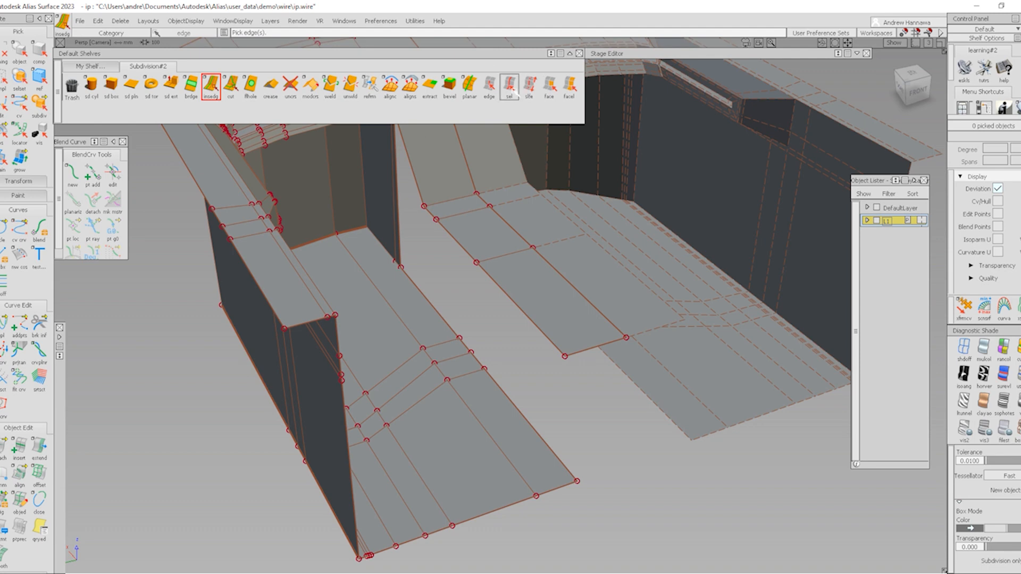
Step: Bridge the open side edges of the sloped panel and console top to the matching open wall and floor edges
click(489, 87)
click(469, 255)
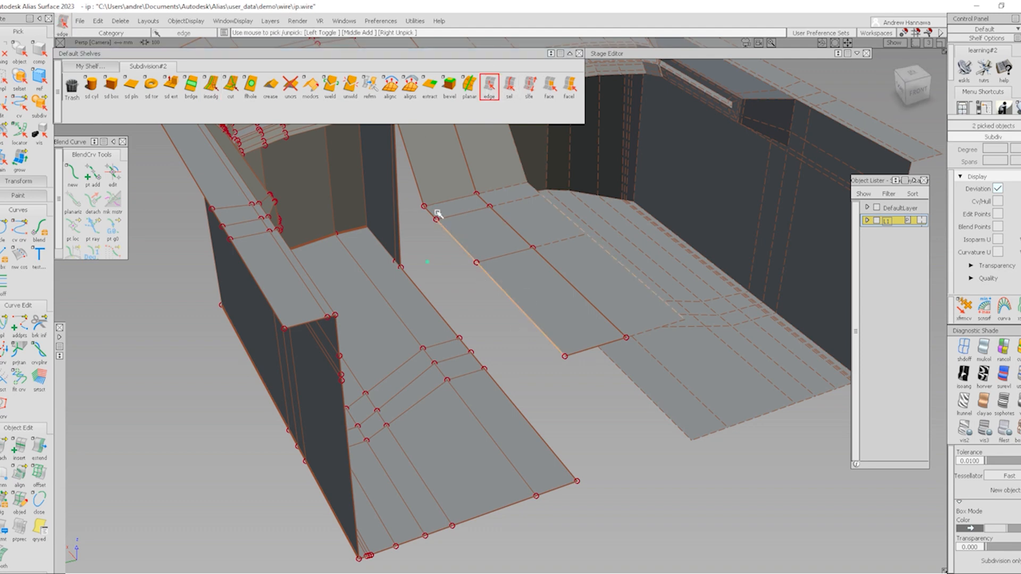
click(422, 198)
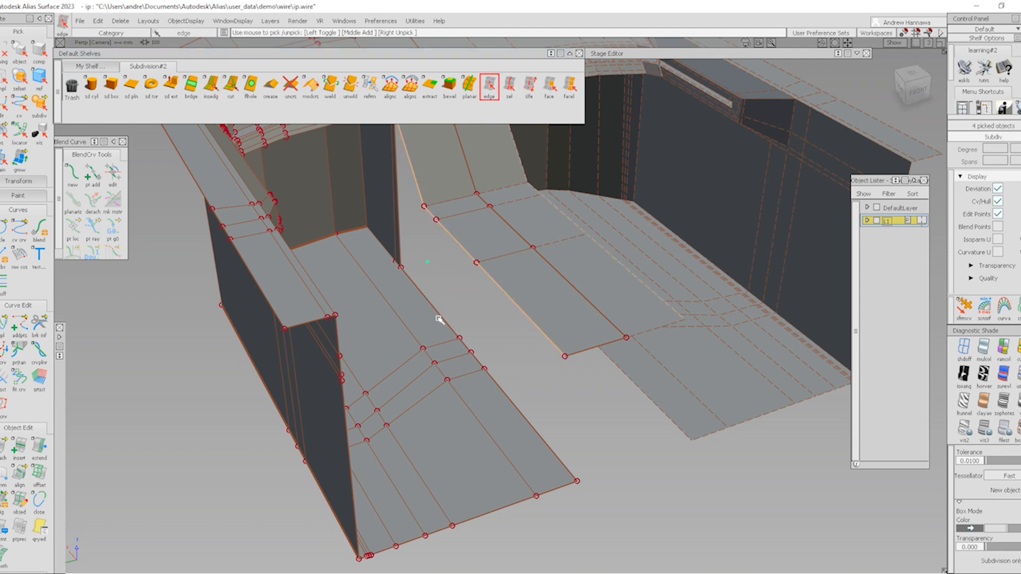
click(439, 319)
click(501, 391)
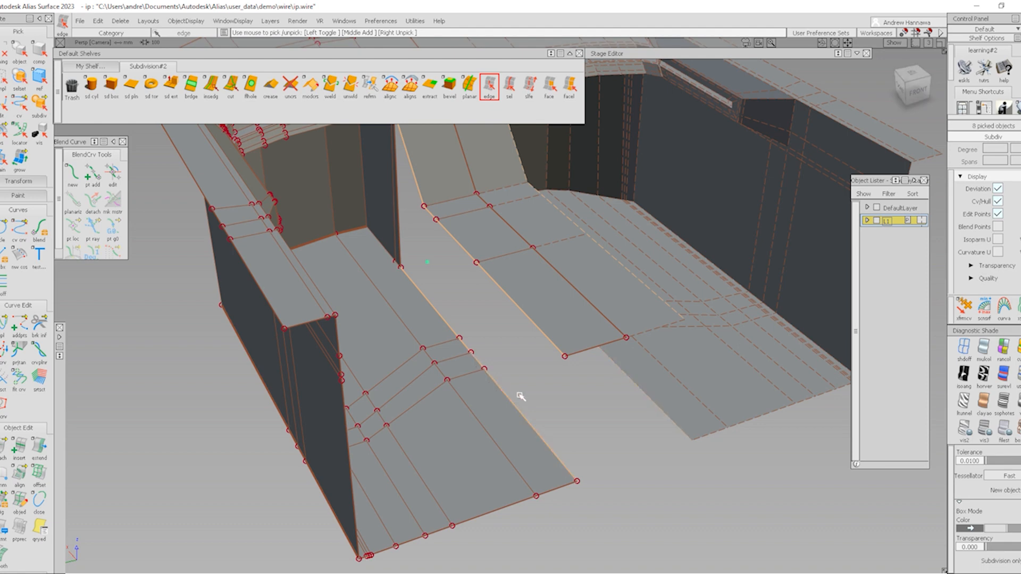
click(191, 86)
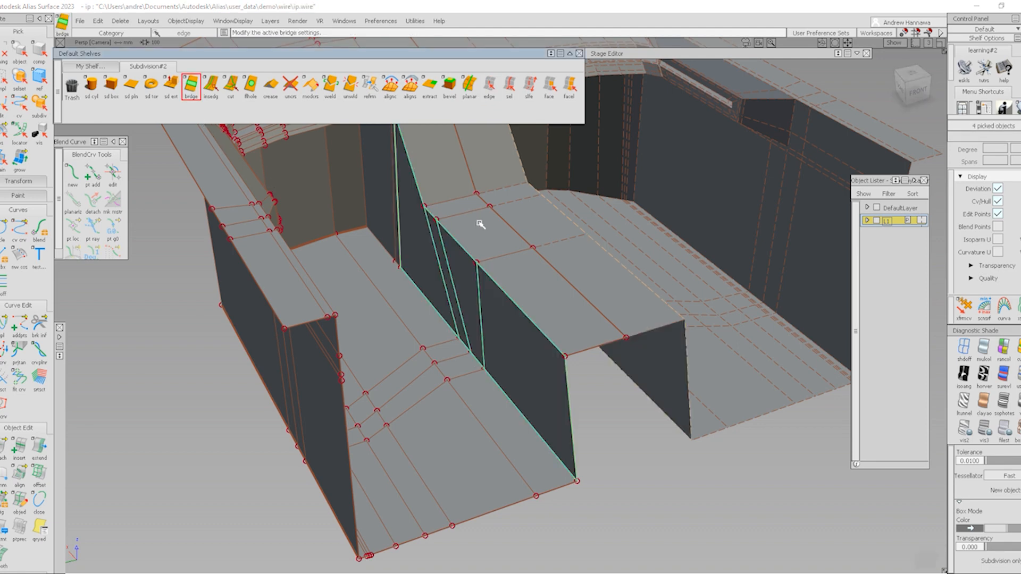
mouse_move(412, 250)
alt+shift+mouse_down()
mouse_move(419, 273)
mouse_move(428, 252)
alt+shift+mouse_up()
Step: Move the vertices along the console top's outer edge inward toward the centreline and clear the selection
click(426, 246)
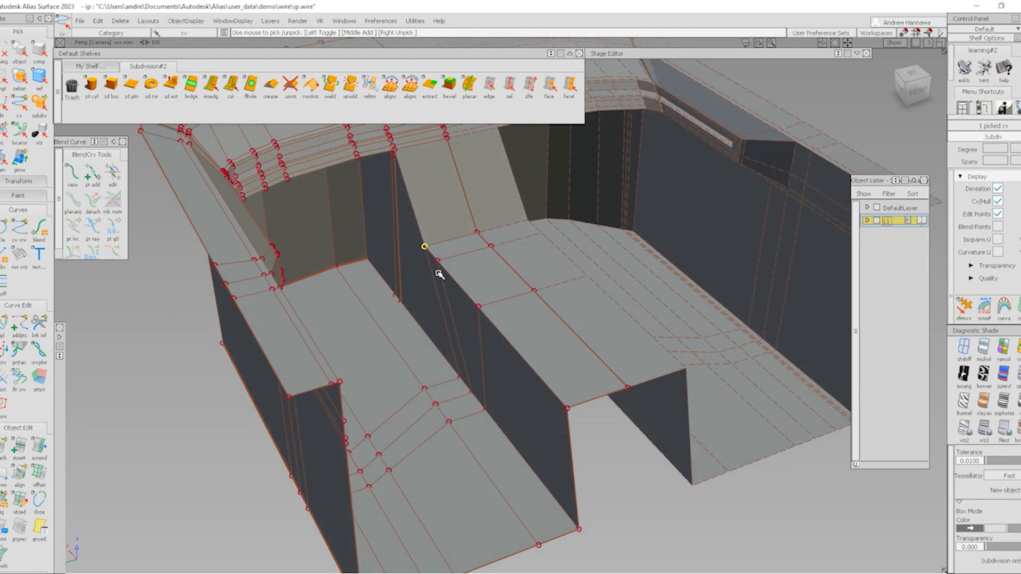
double_click(567, 408)
ctrl+shift+middle_drag(600, 513, 602, 480)
middle_drag(602, 480, 624, 473)
ctrl+shift+drag(609, 485, 595, 420)
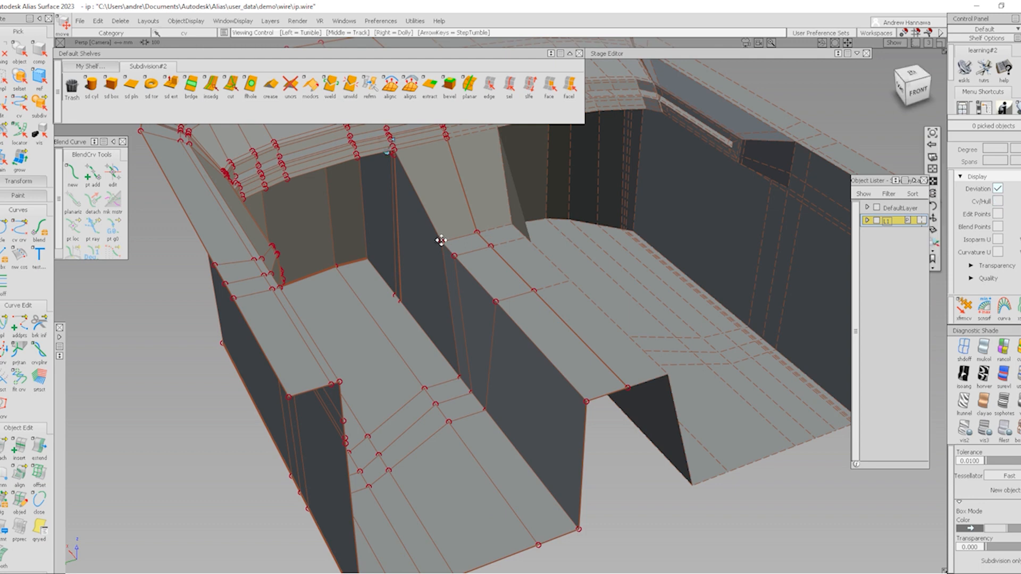
alt+shift+middle_drag(440, 240, 486, 283)
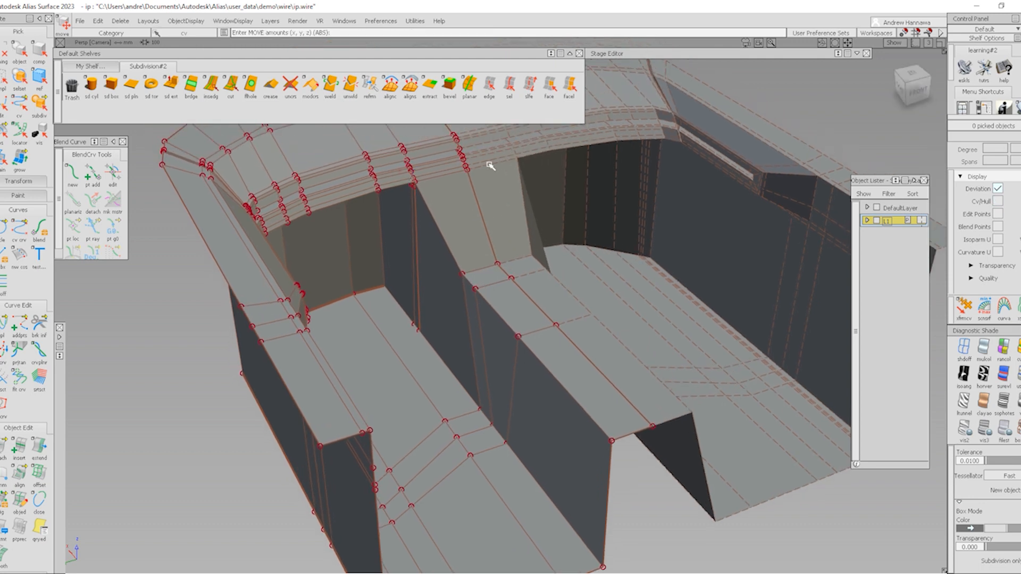
Step: Insert an edge just below the console side wall's top edge and weld its loose end vertex beneath the ledge
click(211, 85)
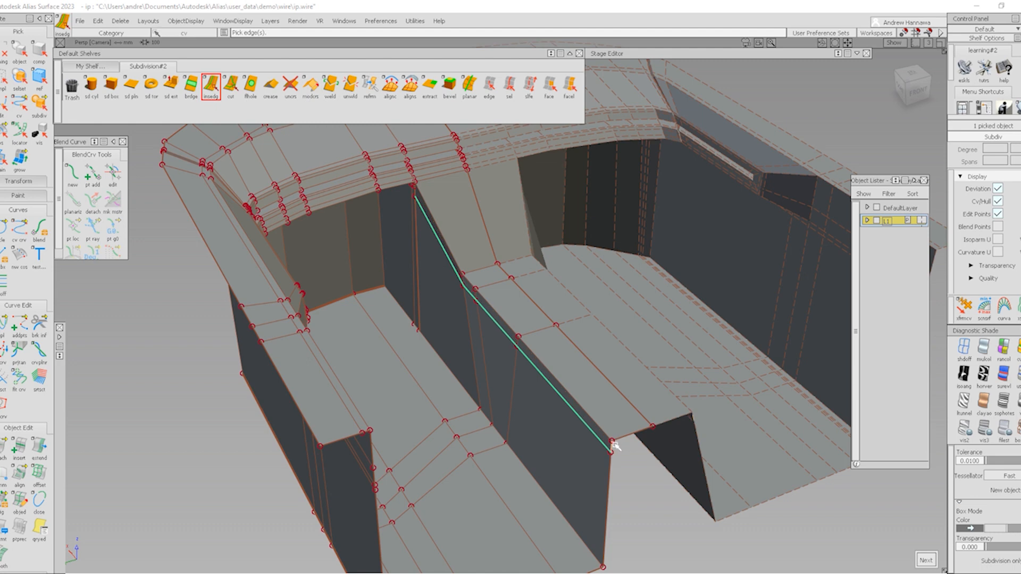
drag(611, 449, 605, 443)
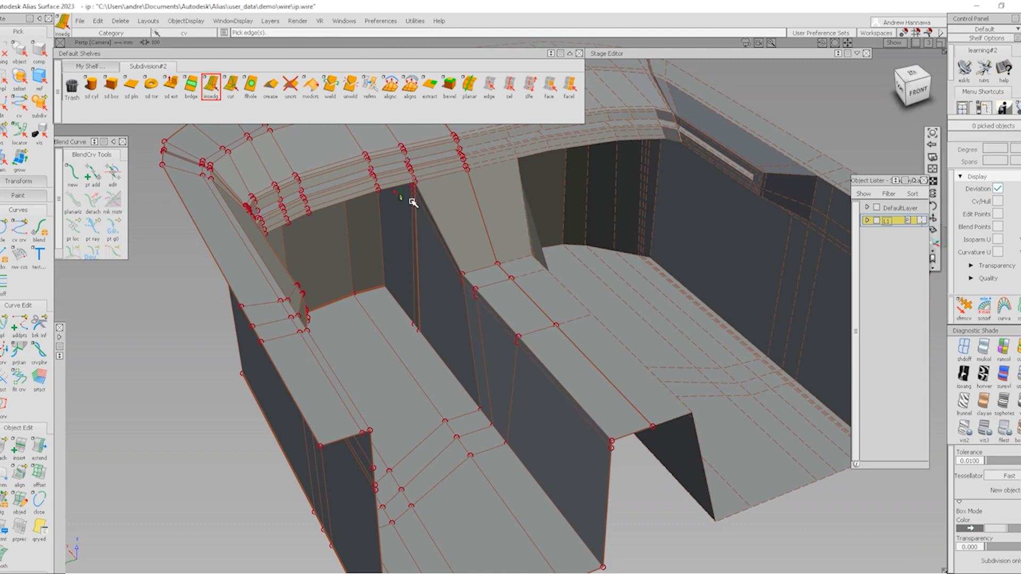
mouse_move(412, 201)
alt+shift+right_down()
mouse_move(468, 228)
mouse_move(436, 290)
mouse_move(413, 216)
alt+shift+right_up()
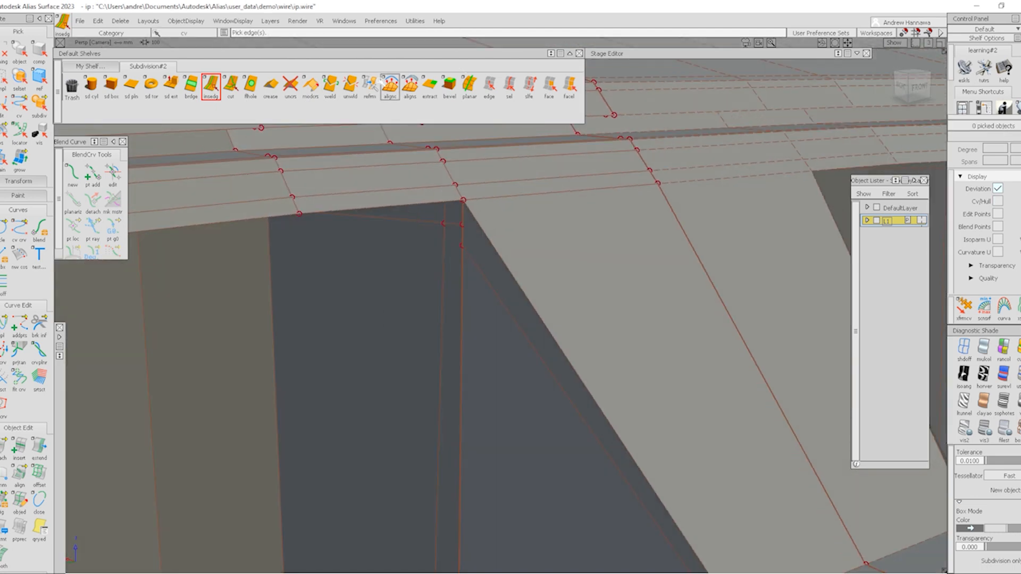
click(331, 84)
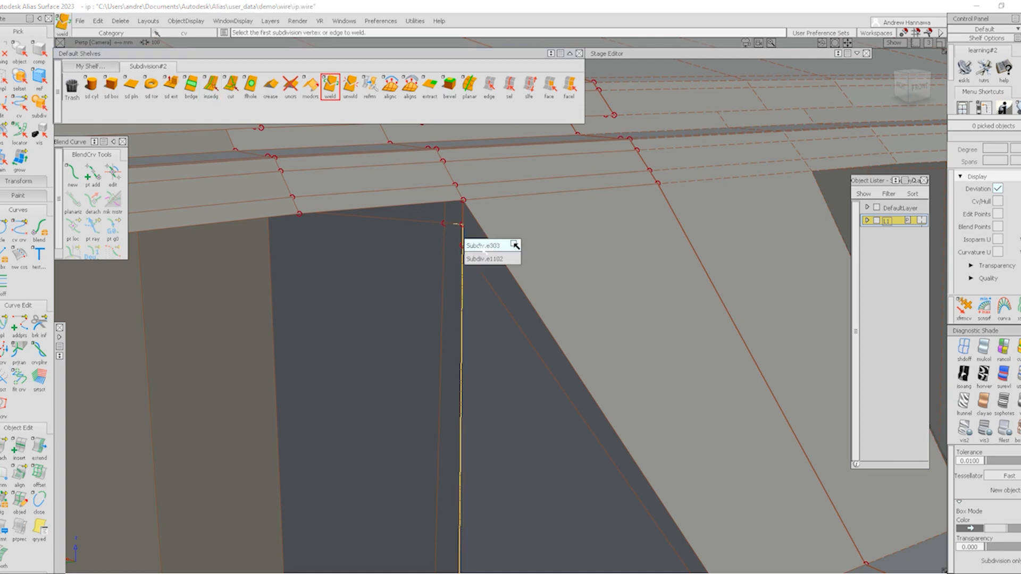
click(466, 226)
click(465, 216)
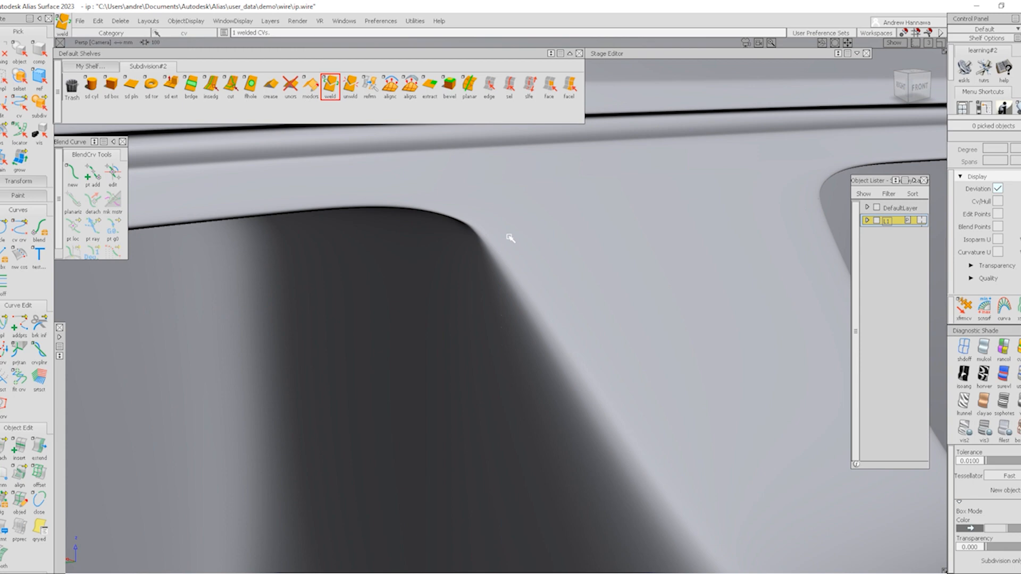
Step: Crease the edge loop where the floor meets the surrounding walls and the console side, and clear the selection
alt+shift+right_drag(591, 255, 490, 303)
alt+shift+drag(489, 303, 456, 360)
mouse_move(554, 343)
alt+shift+mouse_down()
mouse_move(547, 351)
mouse_move(241, 330)
mouse_move(420, 332)
mouse_move(520, 292)
mouse_move(562, 330)
mouse_move(665, 266)
mouse_move(596, 296)
mouse_move(718, 290)
mouse_move(615, 326)
mouse_move(551, 300)
mouse_move(818, 440)
alt+shift+mouse_up()
click(1018, 430)
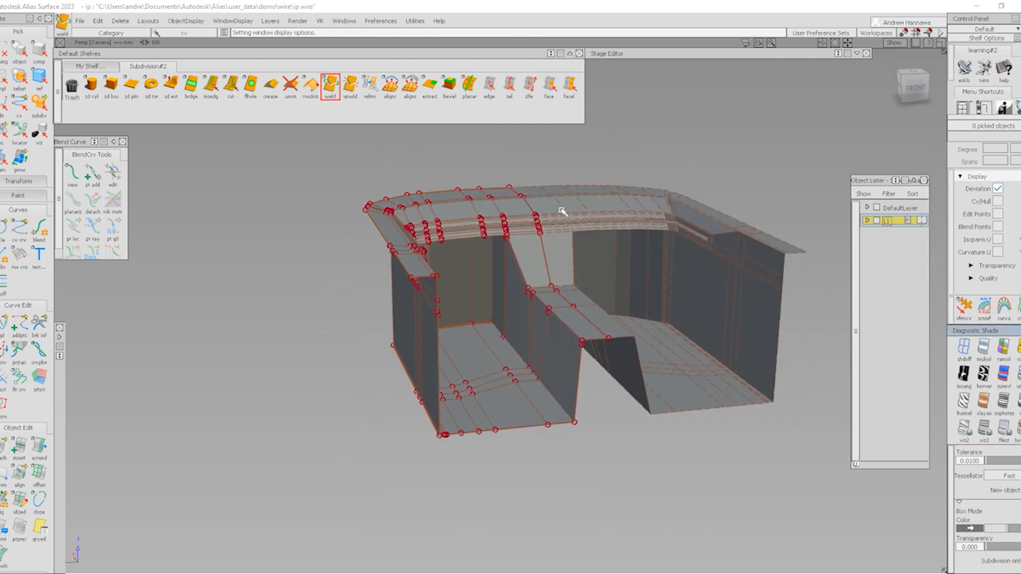
click(509, 81)
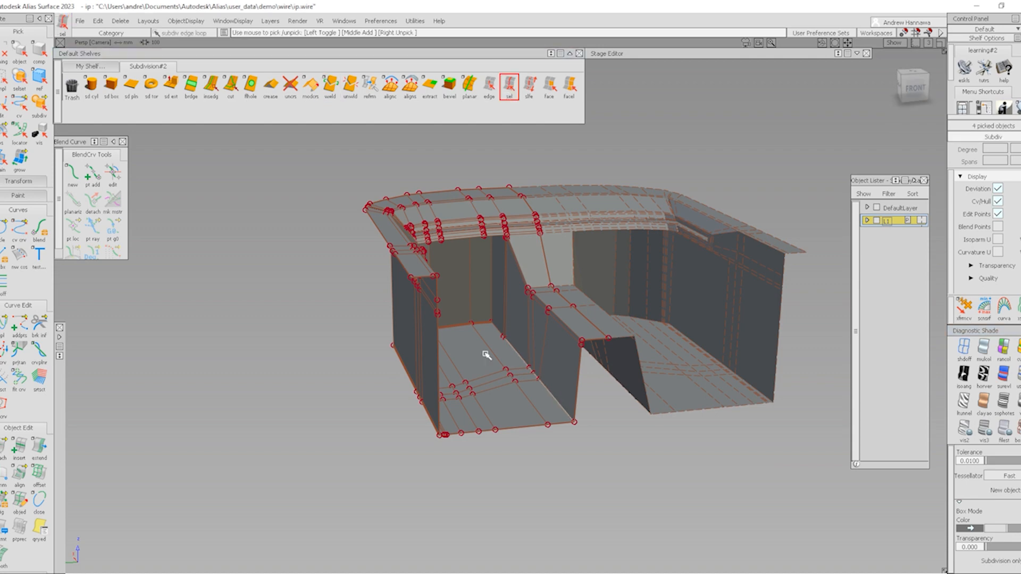
alt+shift+right_drag(500, 348, 518, 391)
click(507, 276)
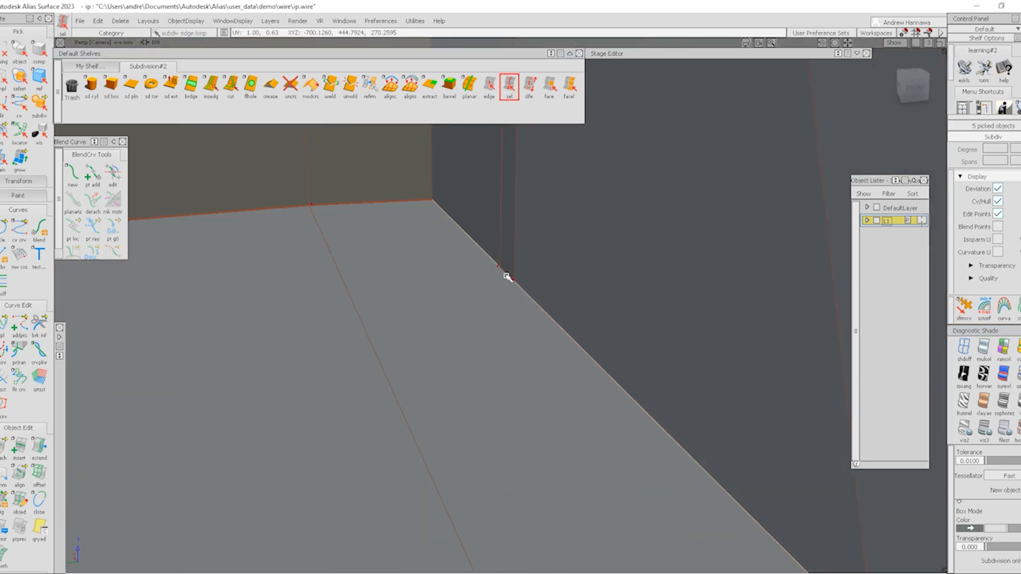
click(269, 91)
ctrl+shift+drag(527, 351, 529, 226)
ctrl+shift+middle_drag(529, 226, 486, 208)
ctrl+shift+right_drag(657, 298, 529, 218)
Step: Examine the smooth shaded body from the front and both sides, checking the console transitions and creased floor edges
mouse_move(611, 287)
alt+shift+right_down()
mouse_move(550, 275)
mouse_move(424, 338)
alt+shift+right_up()
mouse_move(424, 339)
alt+shift+mouse_down()
mouse_move(224, 330)
mouse_move(338, 290)
mouse_move(469, 285)
alt+shift+mouse_up()
alt+shift+click(521, 284)
alt+shift+right_drag(521, 284, 576, 294)
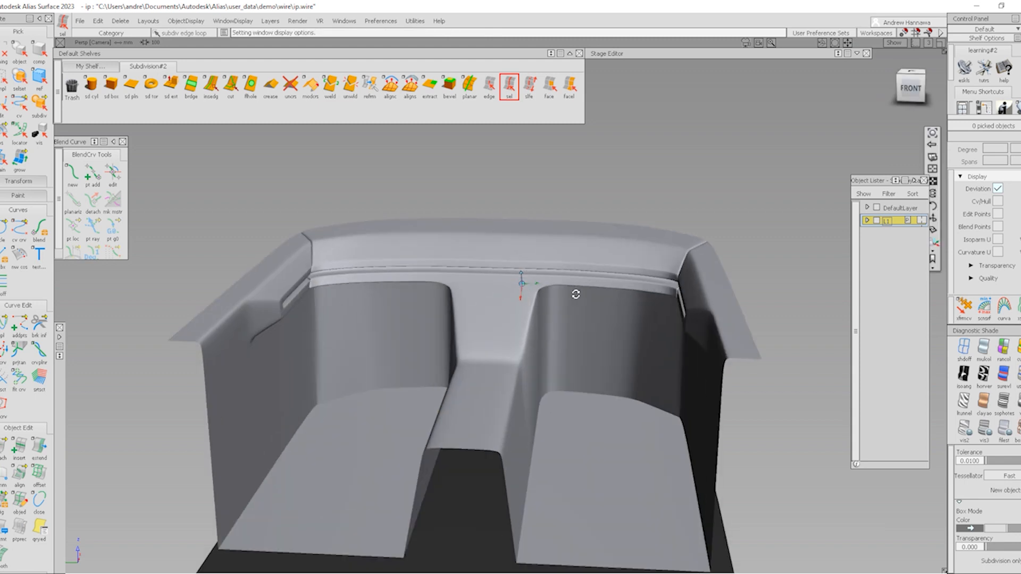
alt+shift+drag(576, 294, 485, 282)
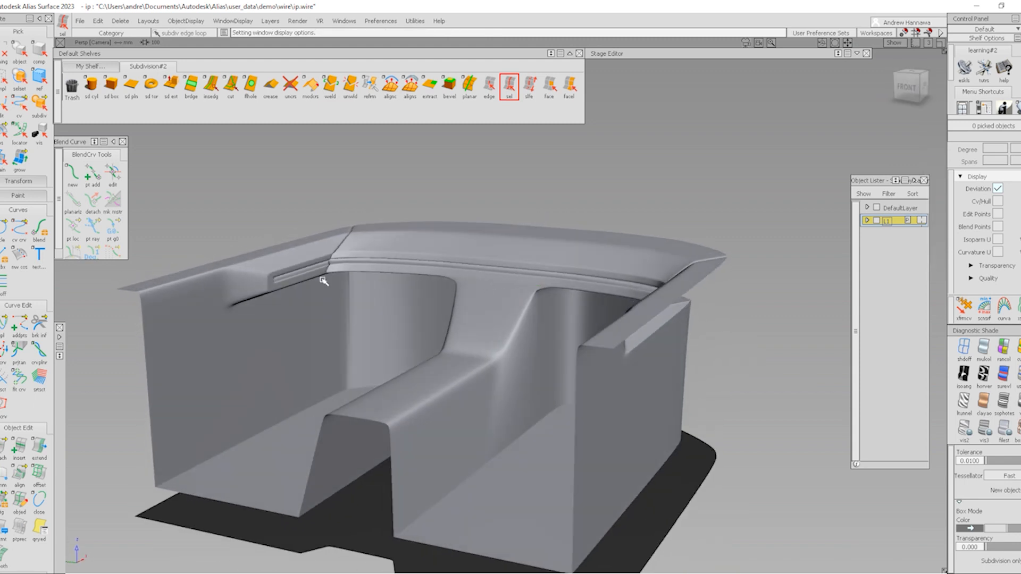
alt+shift+drag(308, 277, 454, 342)
mouse_move(454, 341)
alt+shift+right_down()
mouse_move(590, 245)
mouse_move(600, 266)
alt+shift+right_up()
mouse_move(600, 267)
alt+shift+mouse_down()
mouse_move(472, 278)
mouse_move(495, 295)
mouse_move(513, 287)
alt+shift+mouse_up()
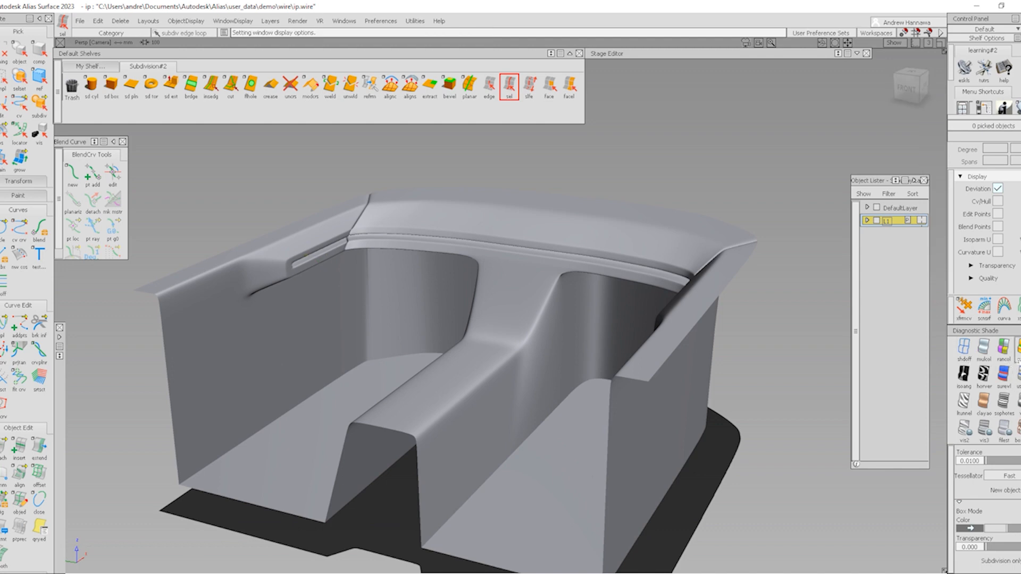
Step: Review the body in different diagnostic shadings, including clay ambient occlusion, from a raised front view
click(1019, 375)
alt+shift+drag(505, 326, 796, 340)
click(983, 400)
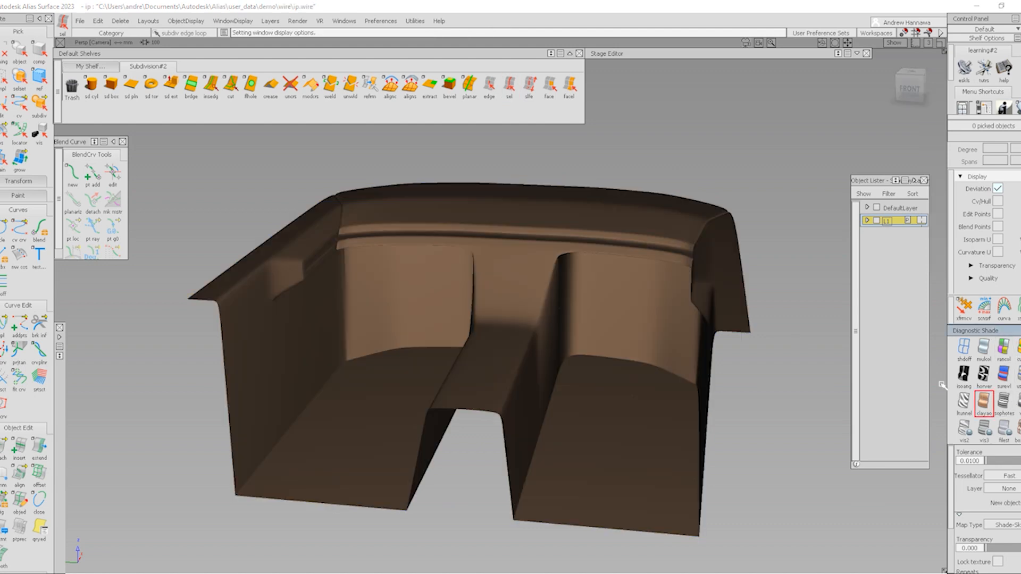
alt+shift+drag(580, 314, 576, 285)
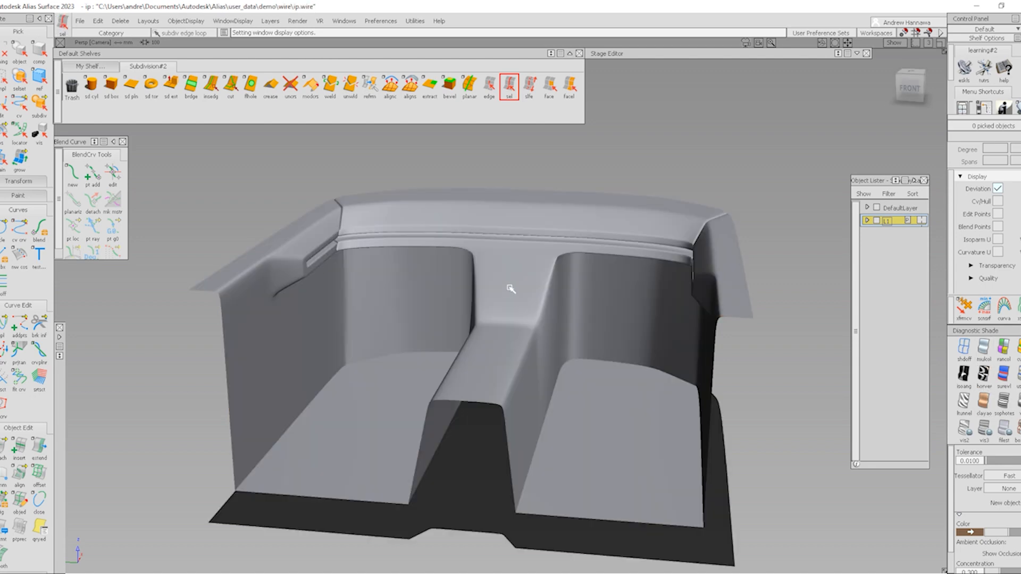
mouse_move(515, 287)
alt+shift+mouse_down()
mouse_move(467, 296)
mouse_move(532, 273)
alt+shift+mouse_up()
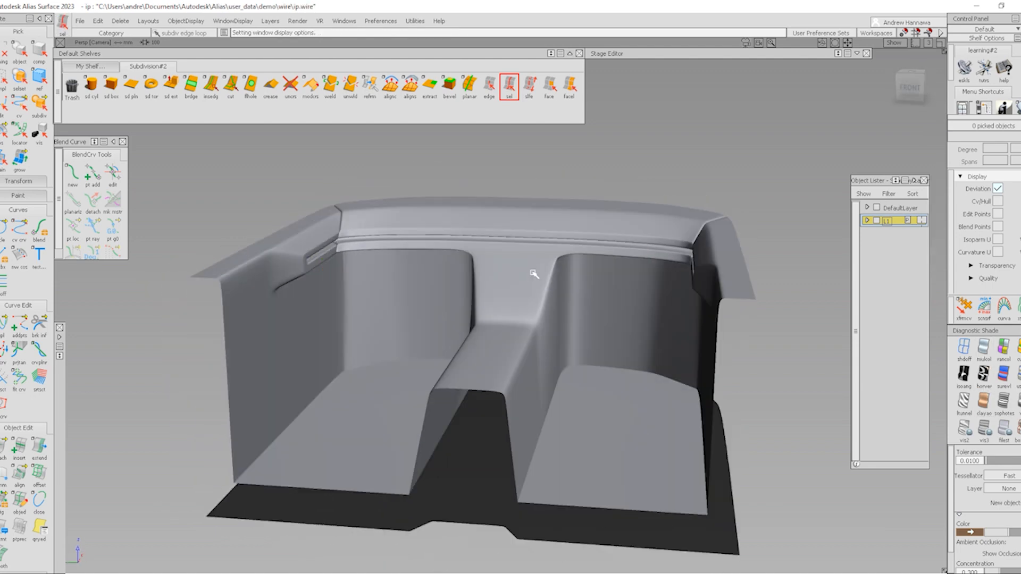